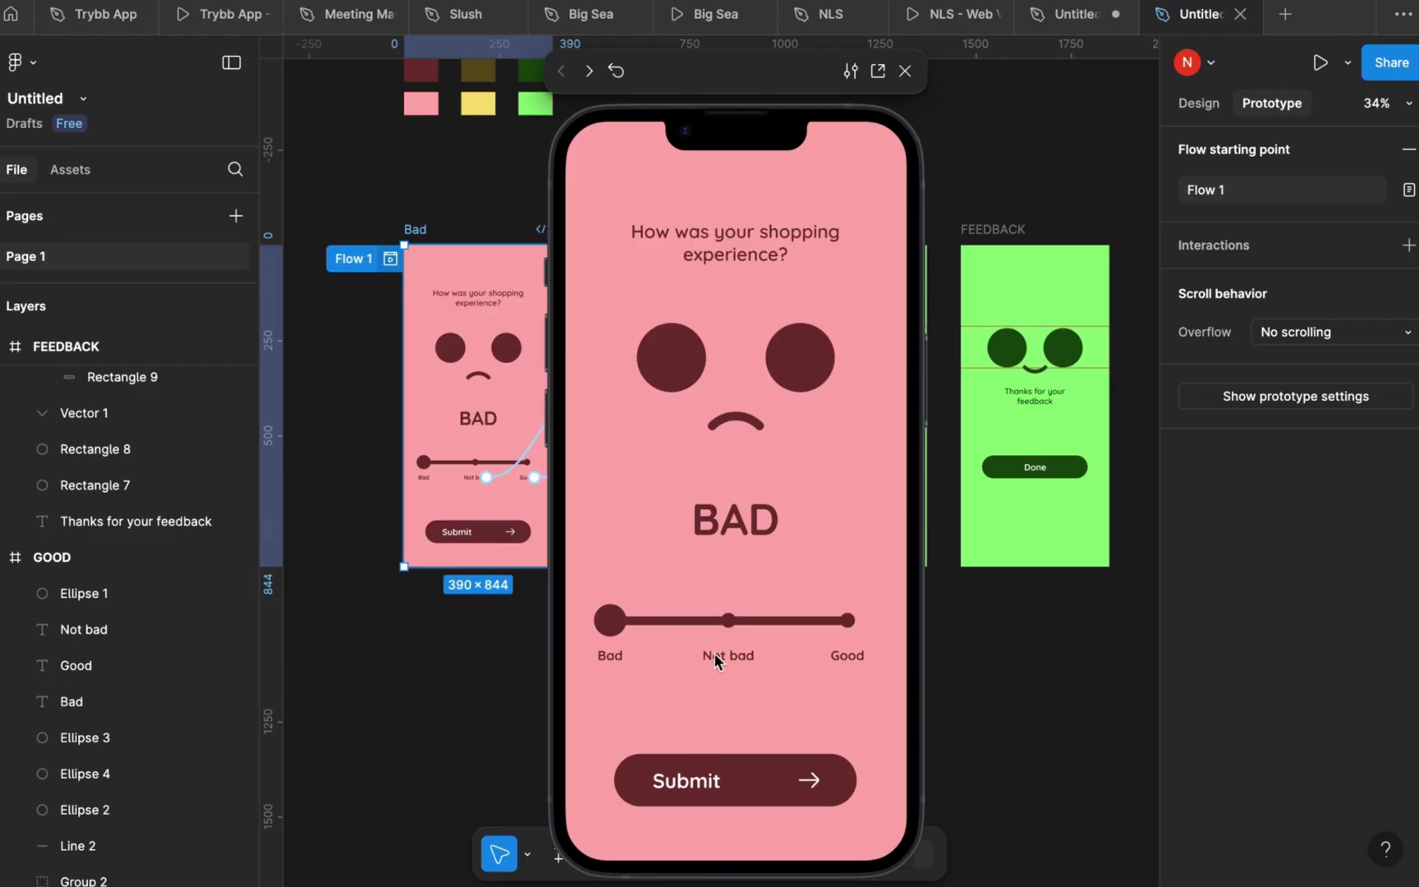
- Test the feedback prototype by switching between the Bad, Not bad and Good ratings, submit Good, and close the preview
{"action": "left_click", "coordinate": [728, 657]}
{"action": "left_click", "coordinate": [845, 665]}
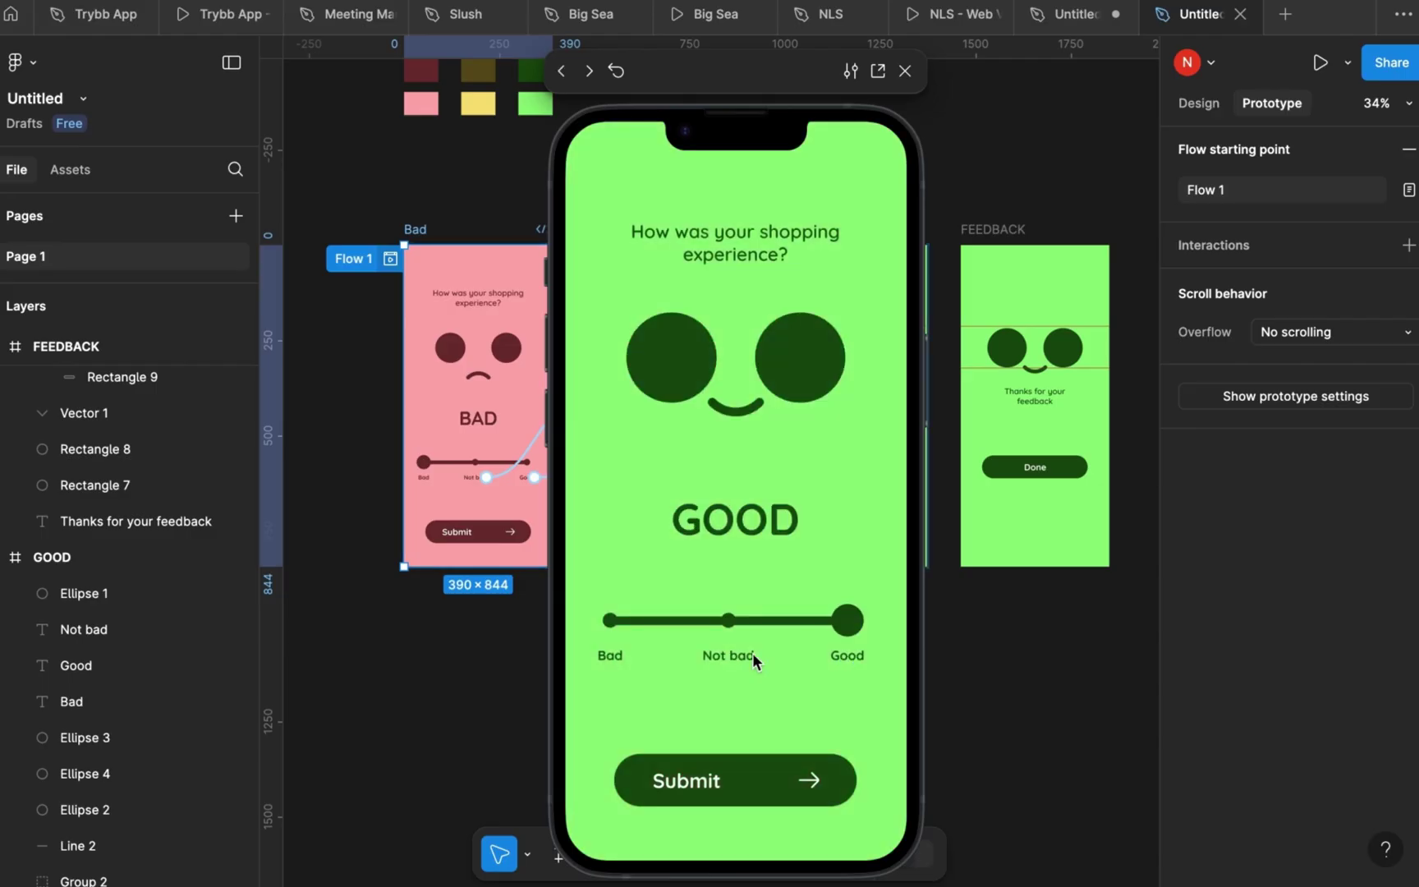
{"action": "left_click", "coordinate": [736, 665]}
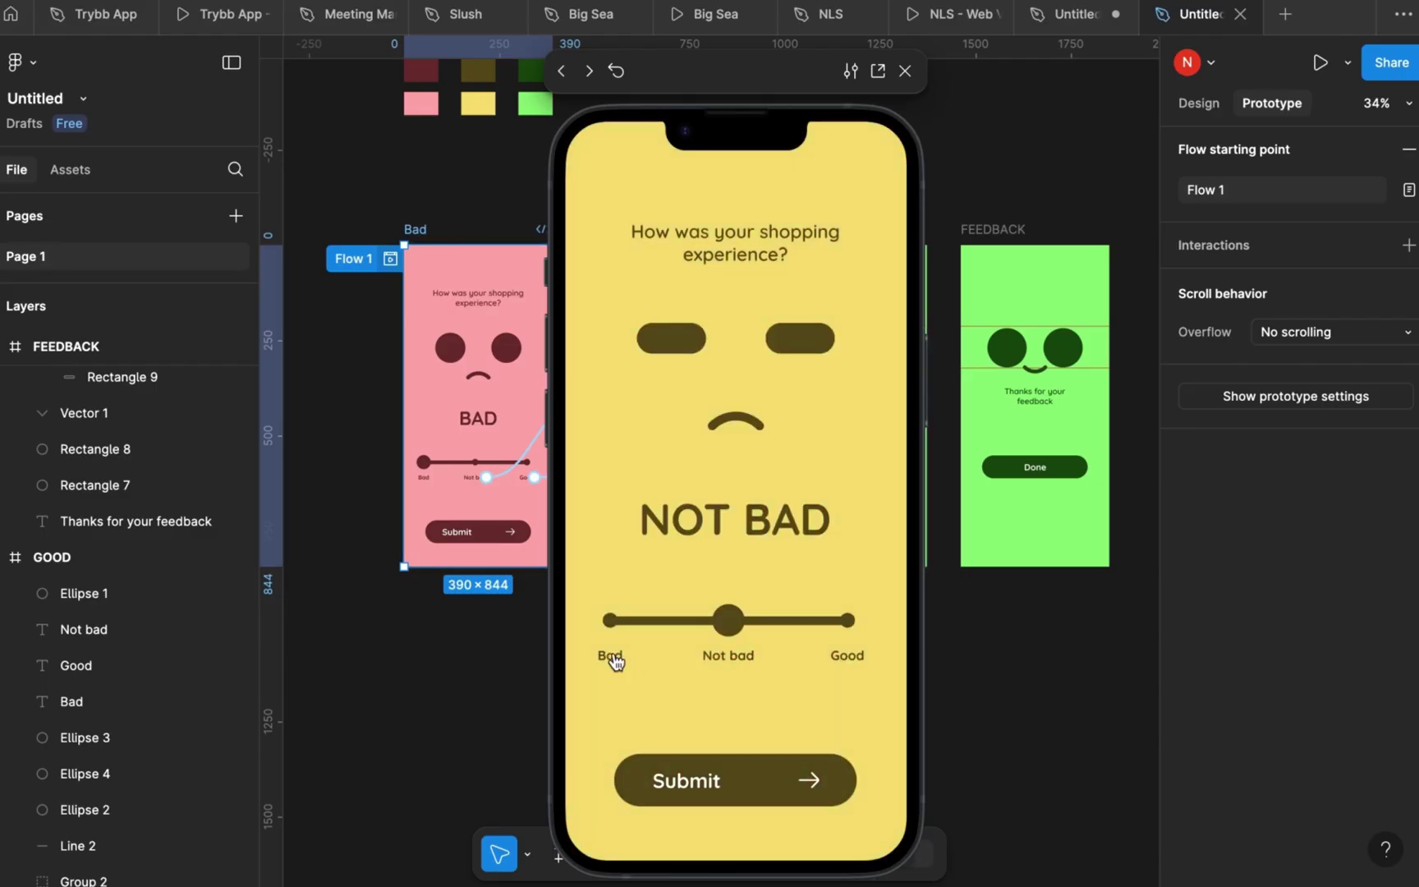
{"action": "left_click", "coordinate": [615, 657]}
{"action": "left_click", "coordinate": [845, 661]}
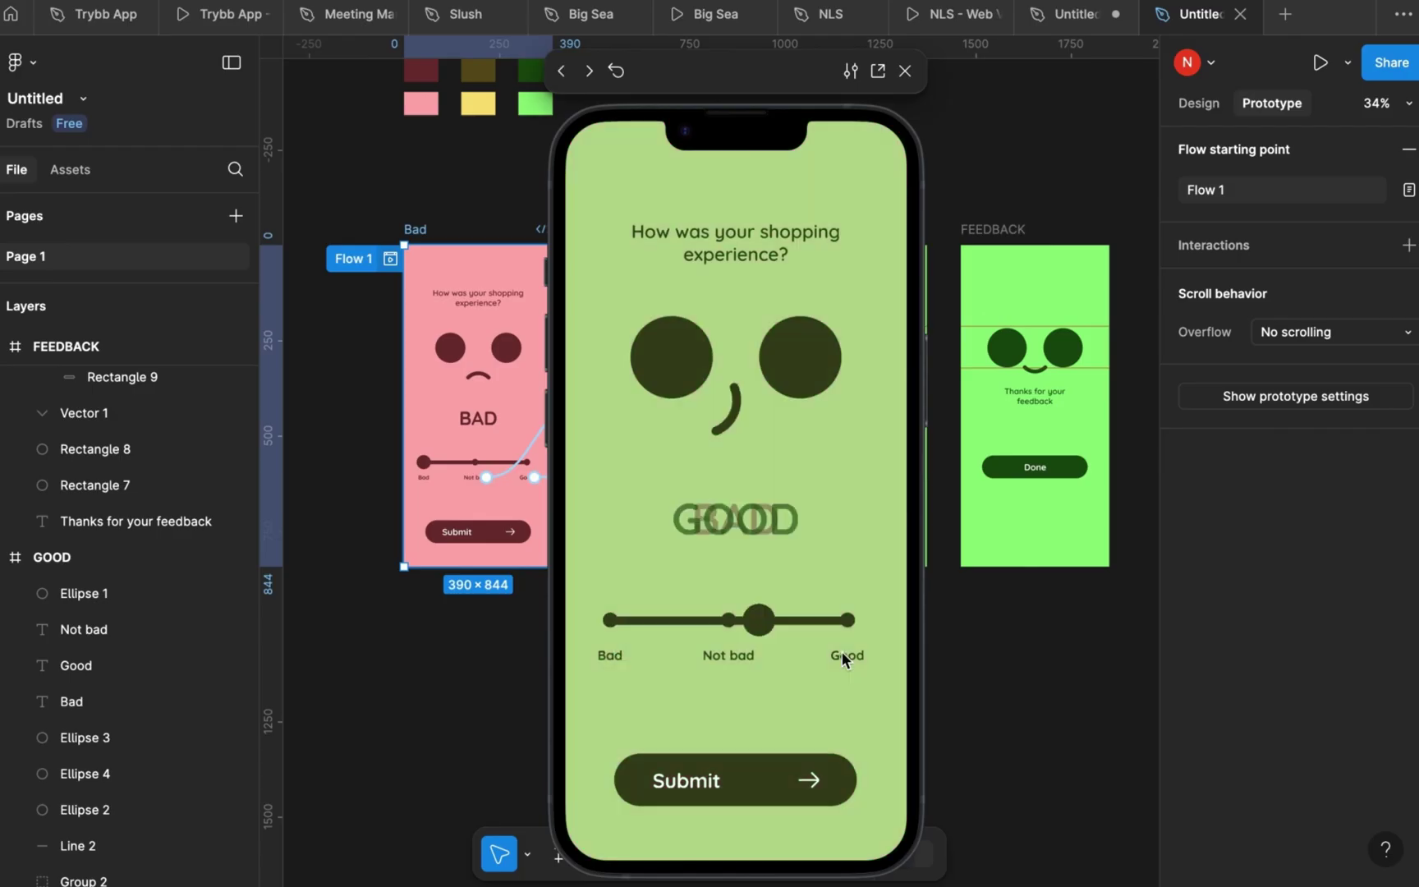
{"action": "left_click", "coordinate": [740, 780]}
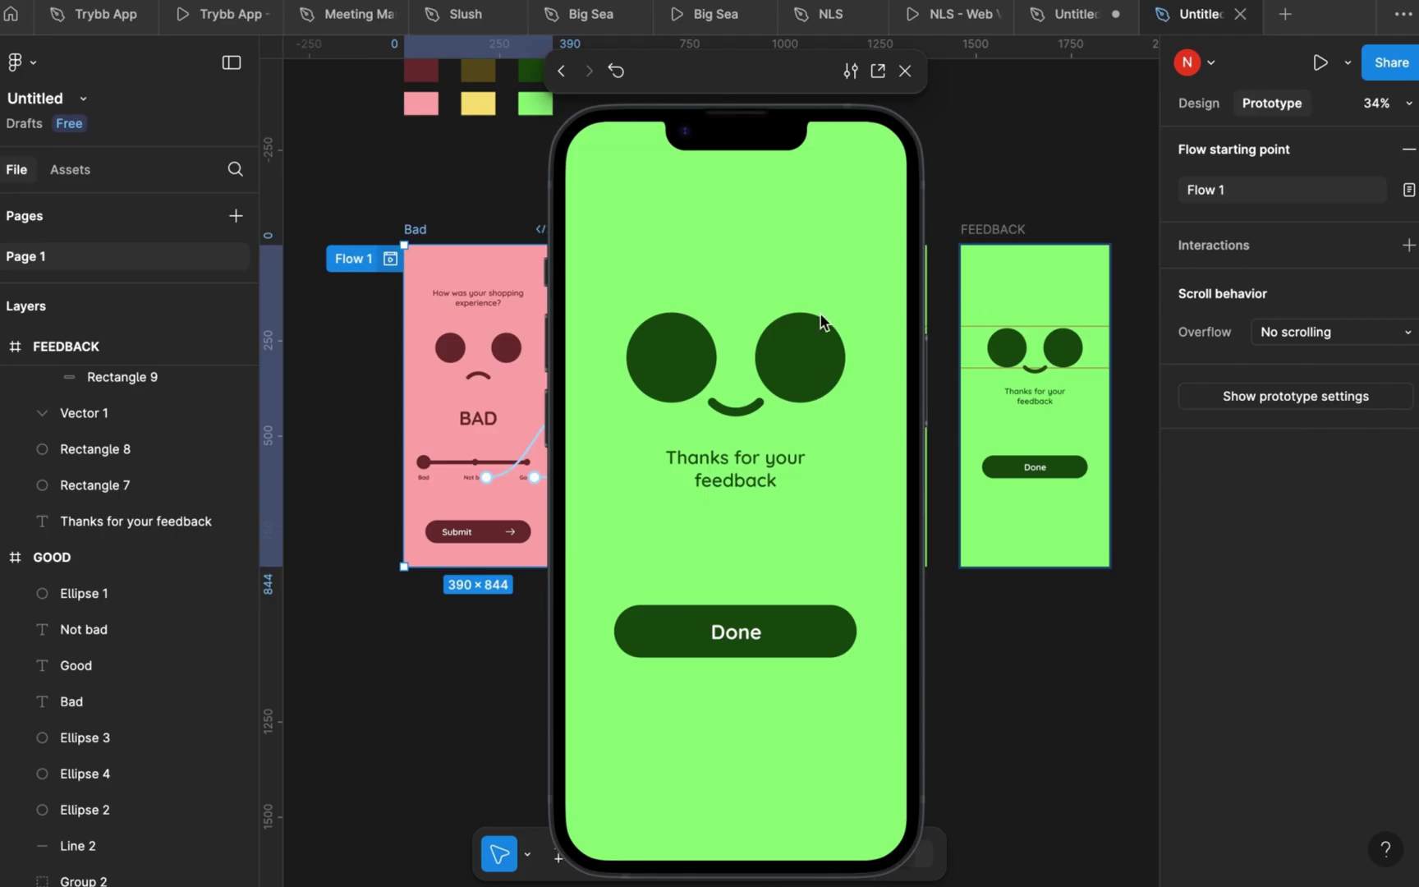
{"action": "left_click", "coordinate": [904, 72]}
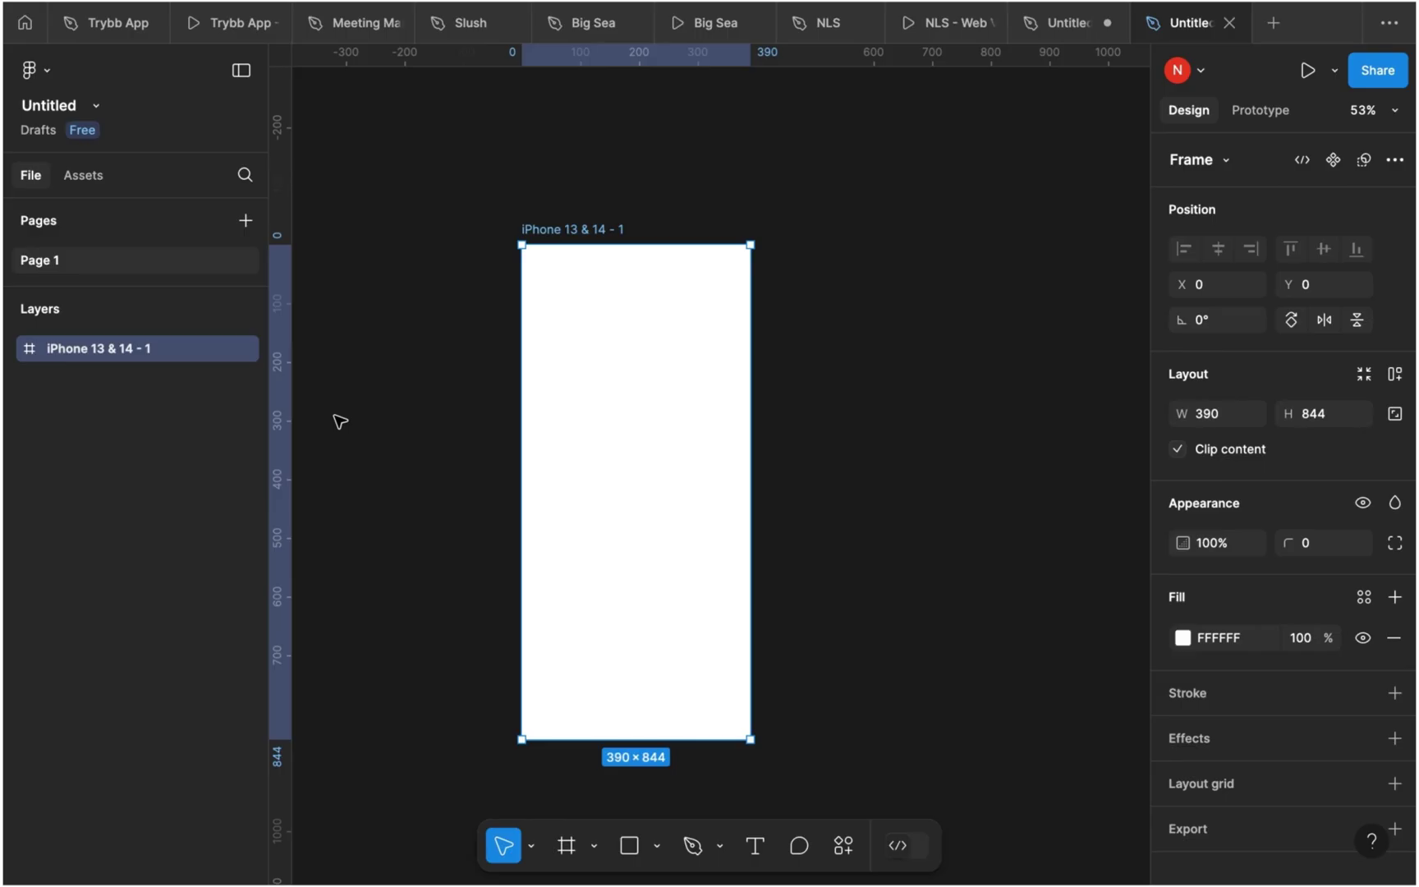
- Draw a 61 × 61 square above the iPhone frame and duplicate it into an evenly spaced row of three
{"action": "scroll", "coordinate": [510, 402], "scroll_direction": "left", "scroll_amount": 2}
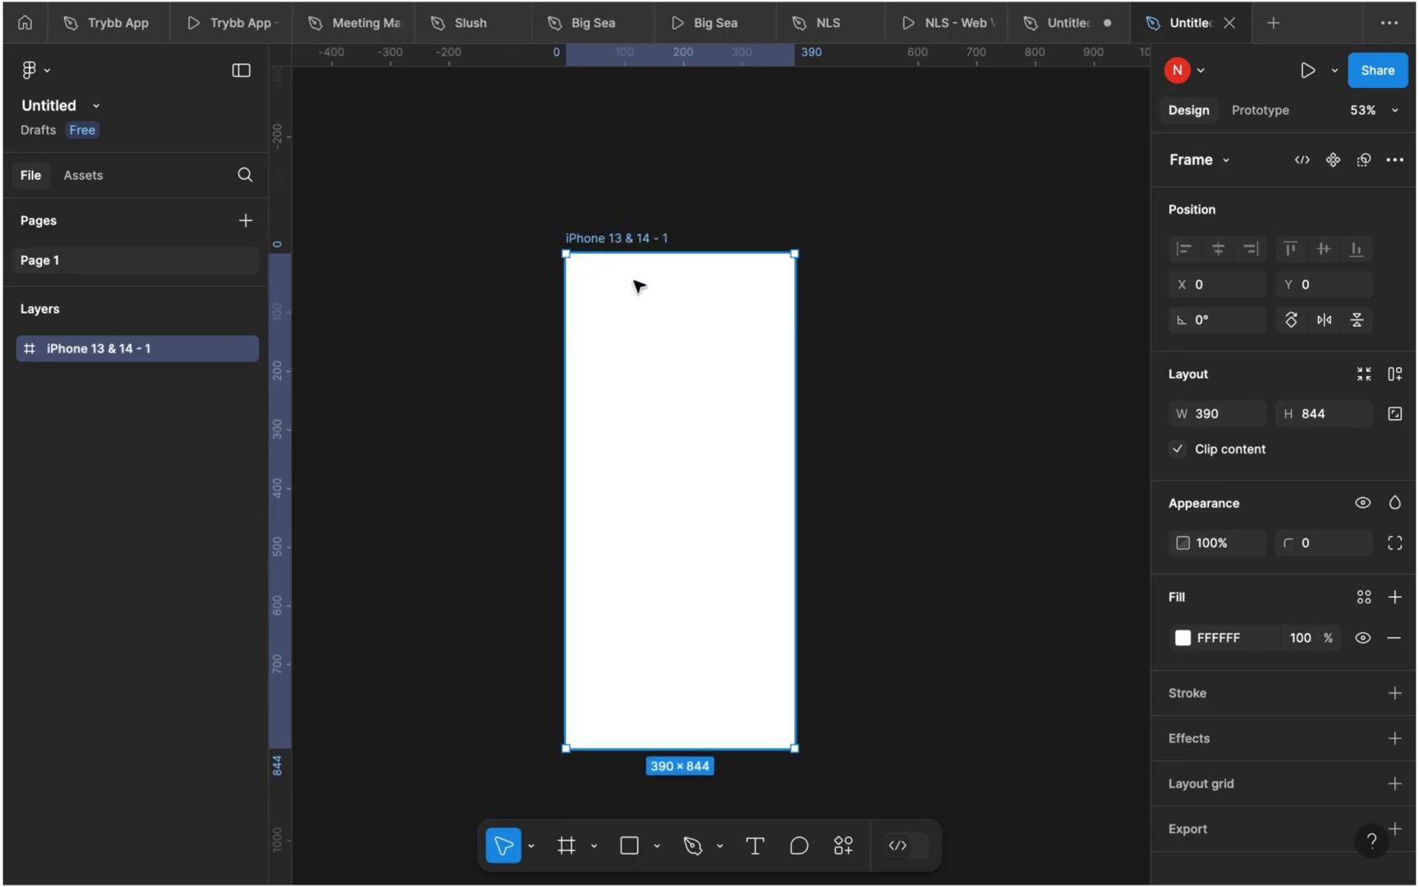
{"action": "left_click", "coordinate": [961, 383]}
{"action": "scroll", "coordinate": [579, 178], "scroll_direction": "up", "scroll_amount": 2}
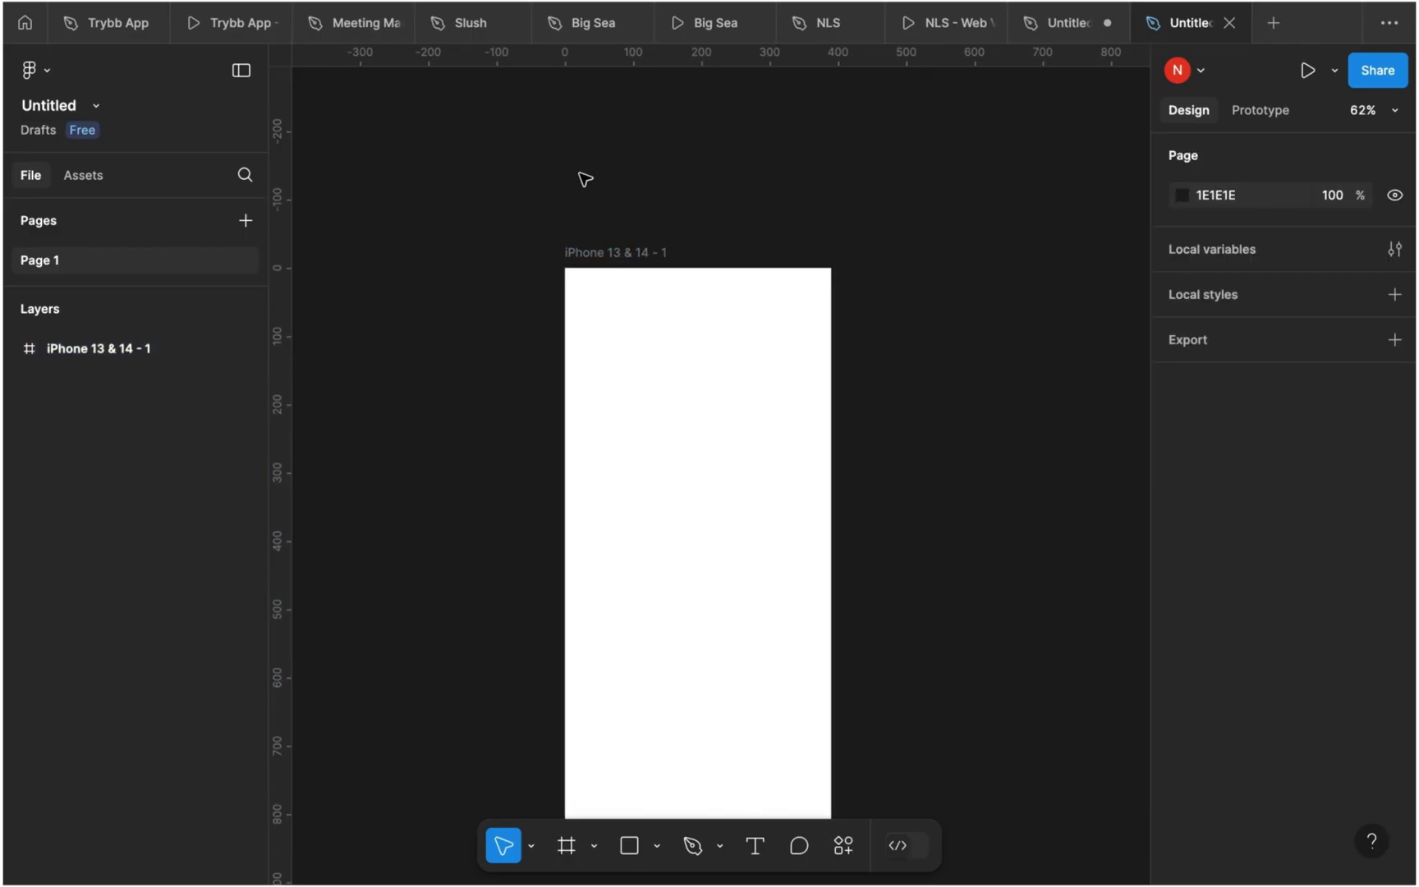
{"action": "key", "text": "r"}
{"action": "mouse_move", "coordinate": [566, 168]}
{"action": "left_mouse_down"}
{"action": "mouse_move", "coordinate": [607, 209]}
{"action": "mouse_move", "coordinate": [651, 191]}
{"action": "left_mouse_up"}
{"action": "key", "text": "super+d"}
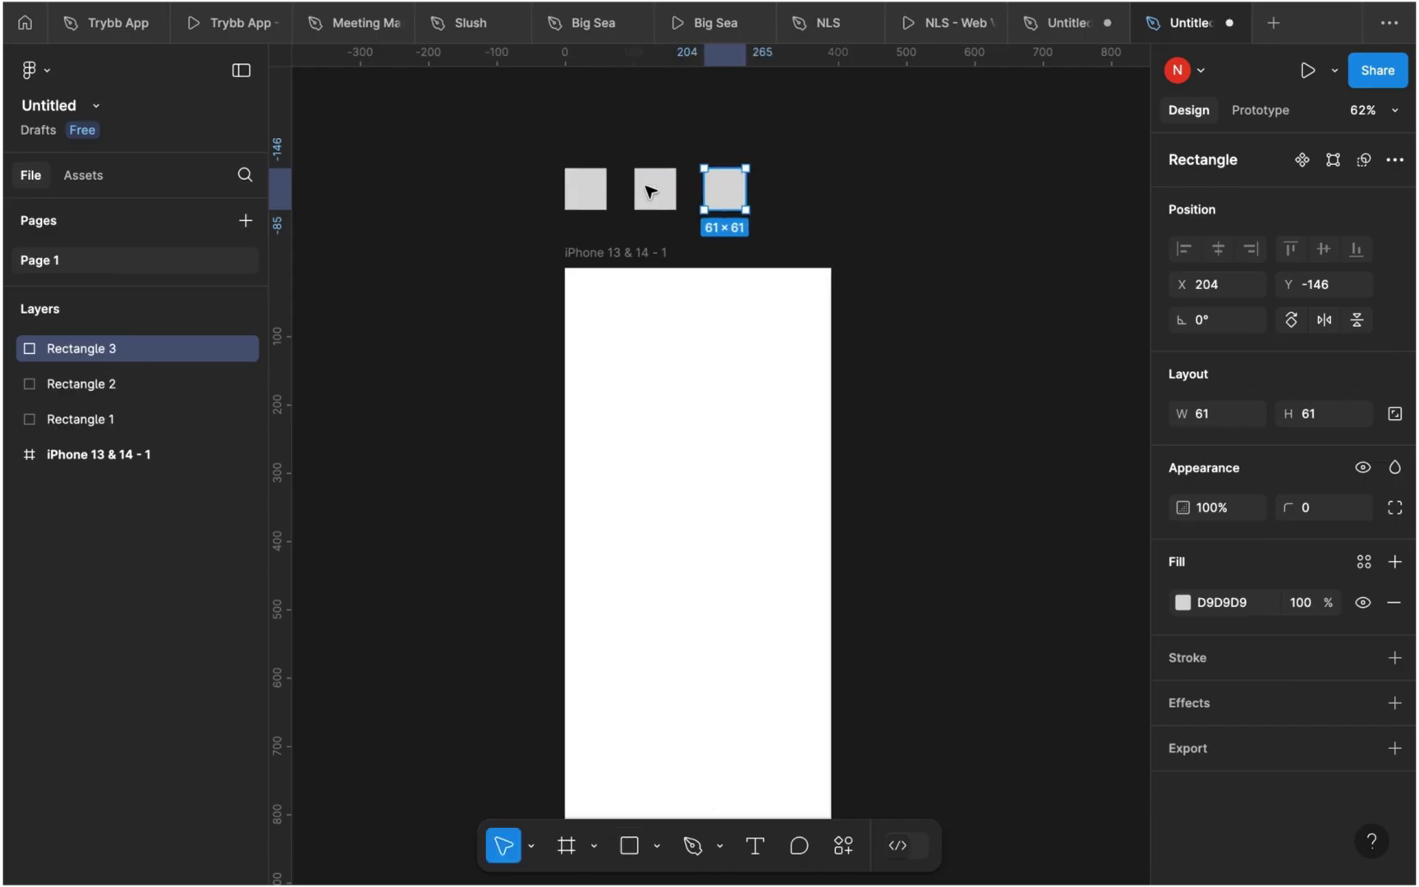
- Stretch the row of three squares to the frame's 390 width, making each 90 wide with 60 spacing
{"action": "left_click", "coordinate": [770, 191]}
{"action": "left_click_drag", "start_coordinate": [752, 195], "coordinate": [831, 191]}
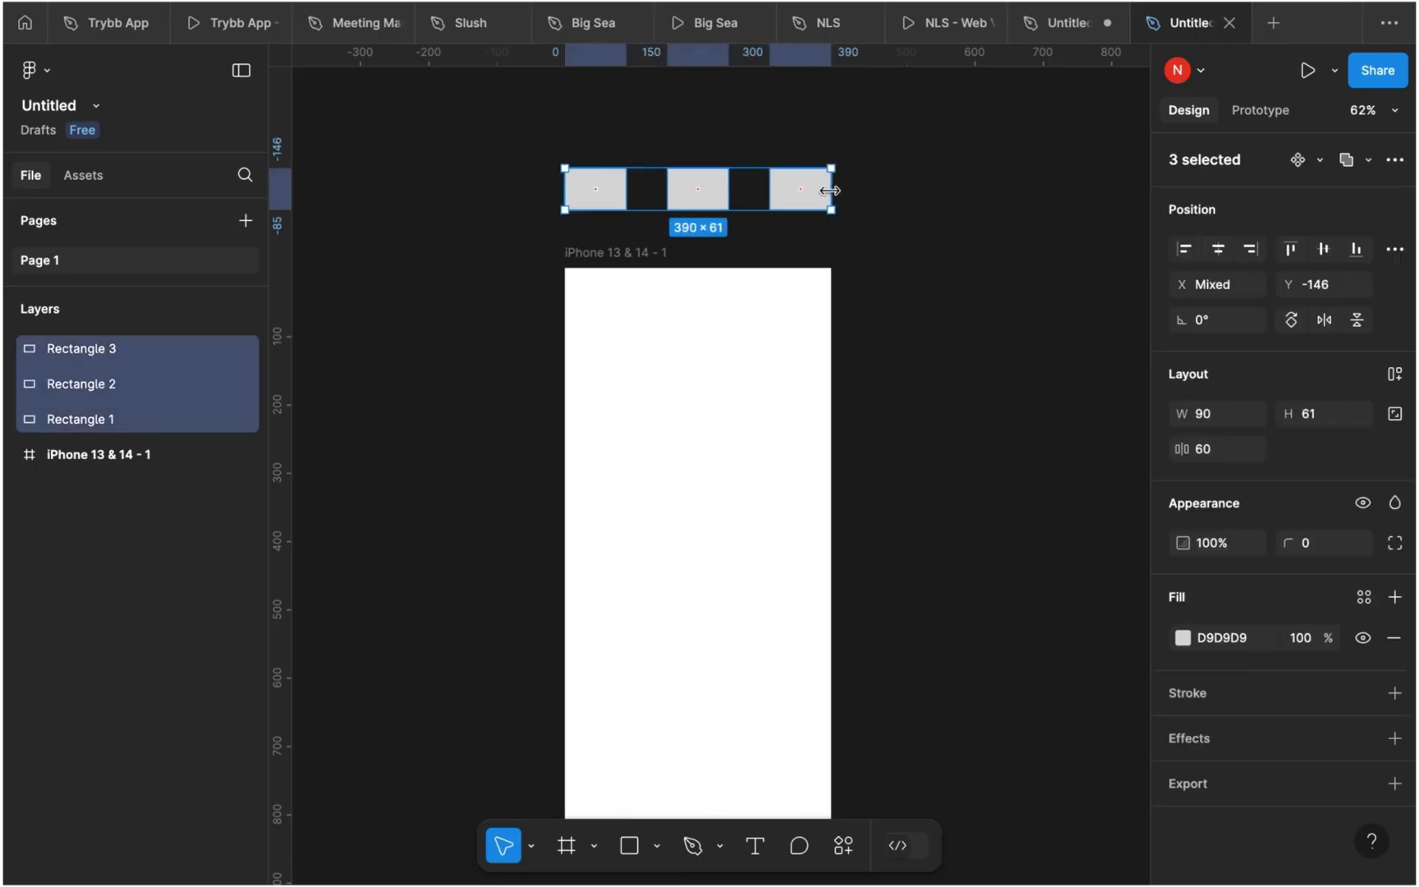
{"action": "left_click", "coordinate": [691, 133]}
- Fill the first rectangle in the row with pink FFAFAF
{"action": "left_click", "coordinate": [612, 185]}
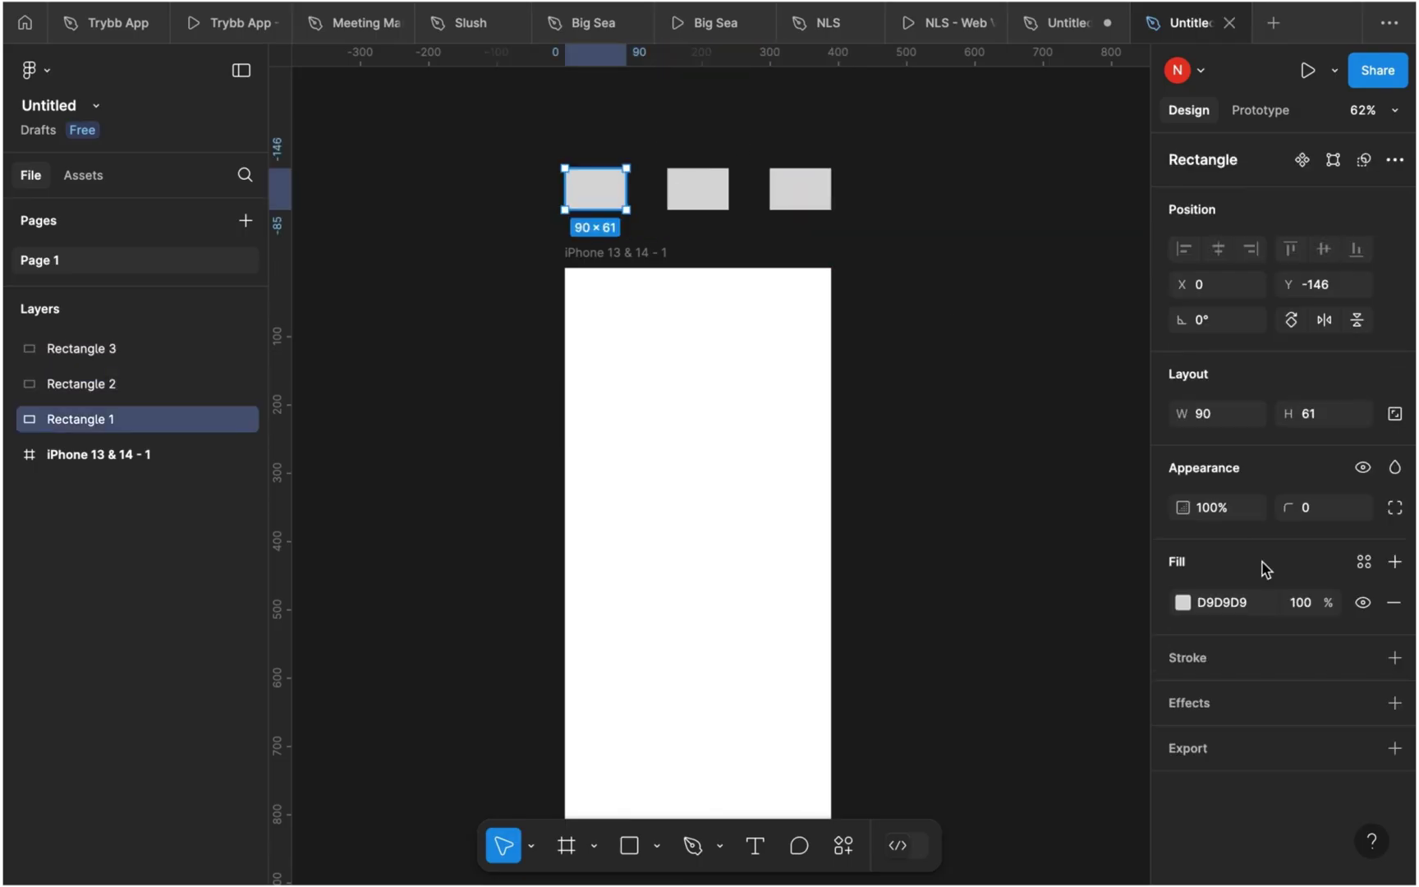
{"action": "left_click", "coordinate": [1183, 603]}
{"action": "left_click_drag", "start_coordinate": [969, 397], "coordinate": [969, 328]}
- Fill the middle rectangle in the row with yellow F9DF77
{"action": "left_click", "coordinate": [708, 197]}
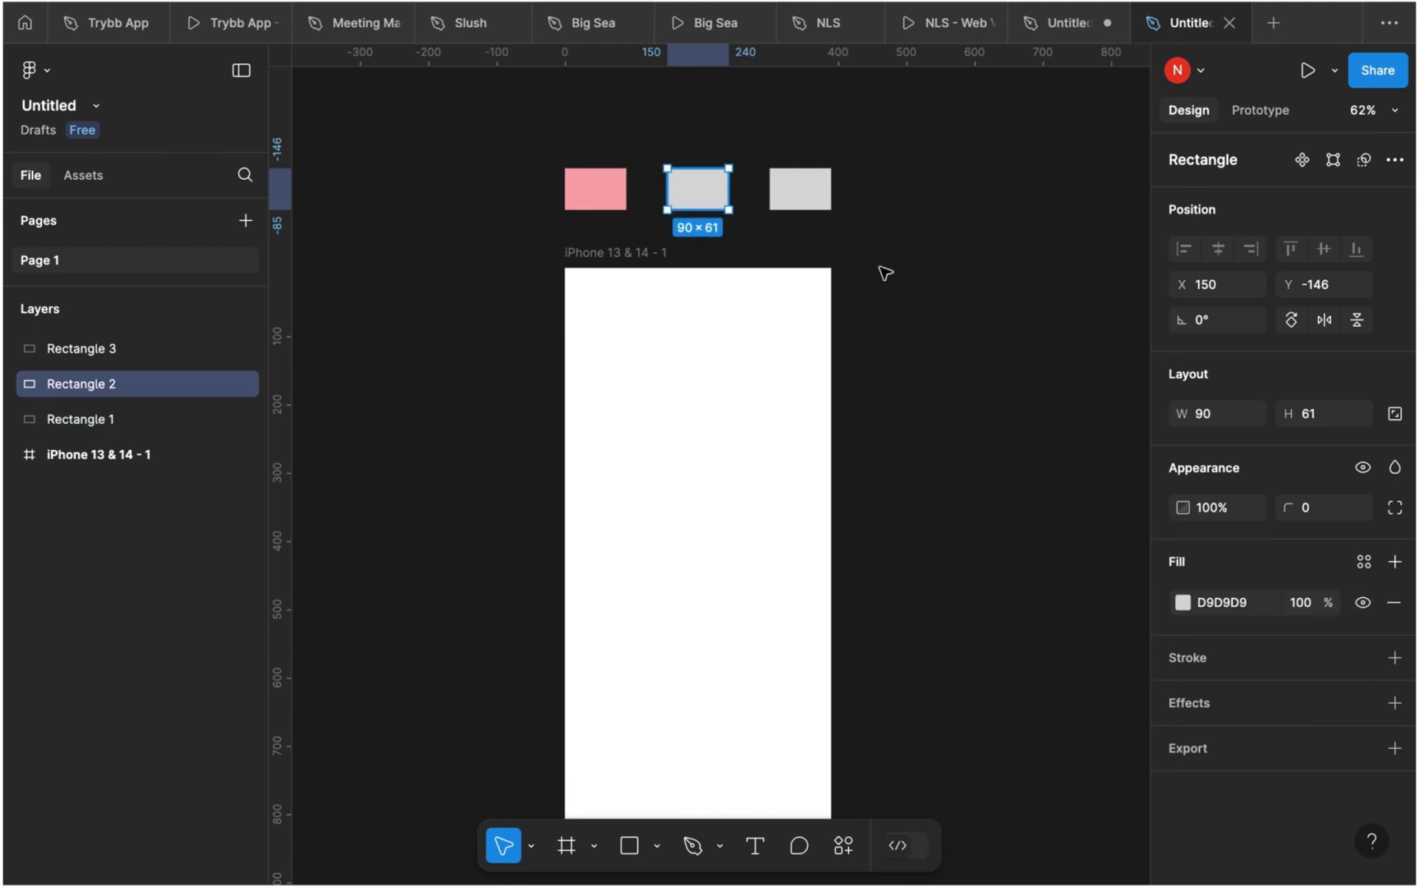
{"action": "left_click", "coordinate": [1183, 603]}
{"action": "left_click_drag", "start_coordinate": [999, 622], "coordinate": [981, 622]}
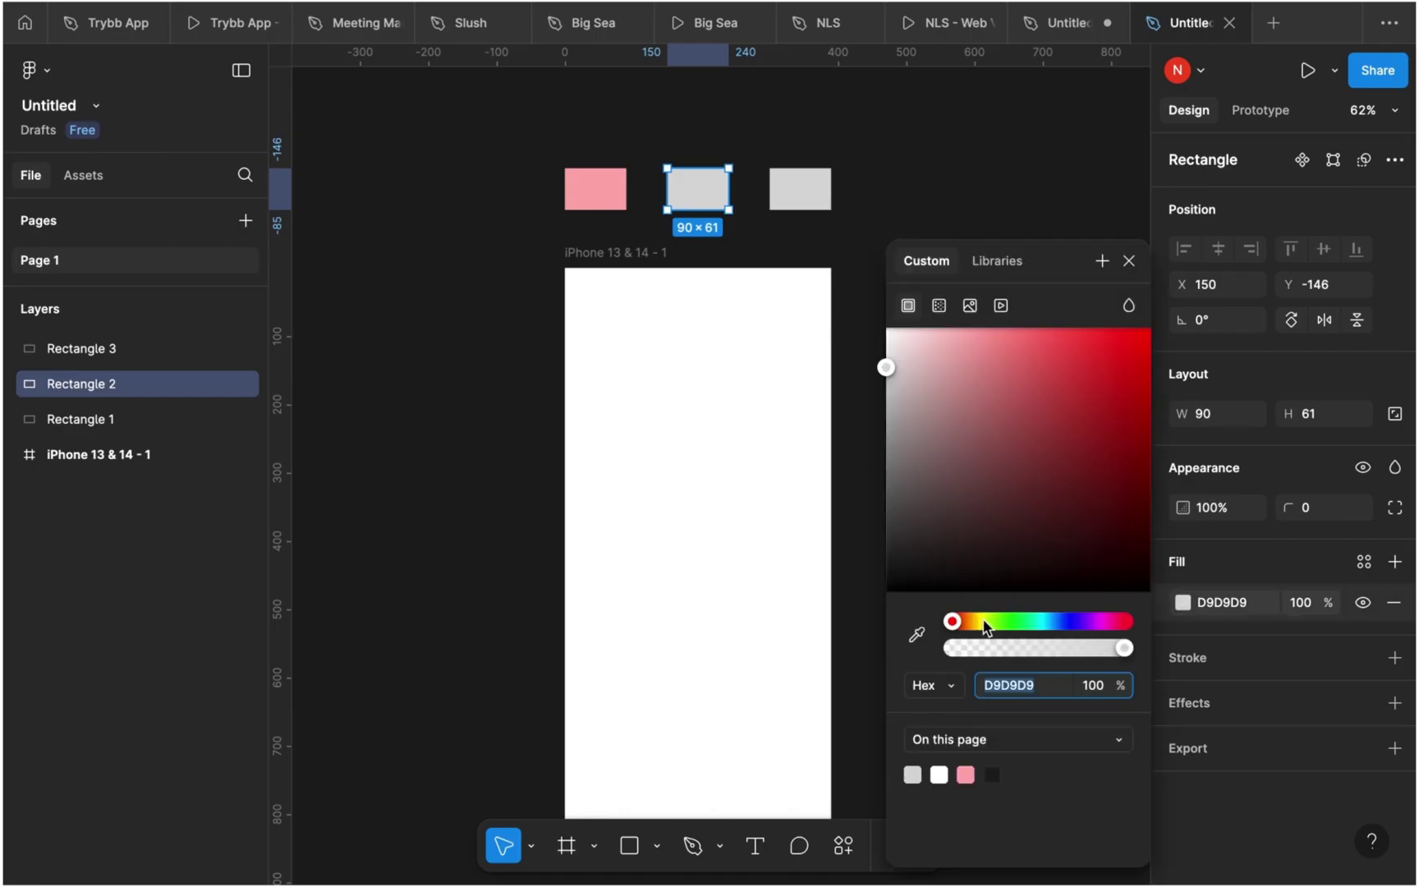
{"action": "left_click", "coordinate": [996, 332]}
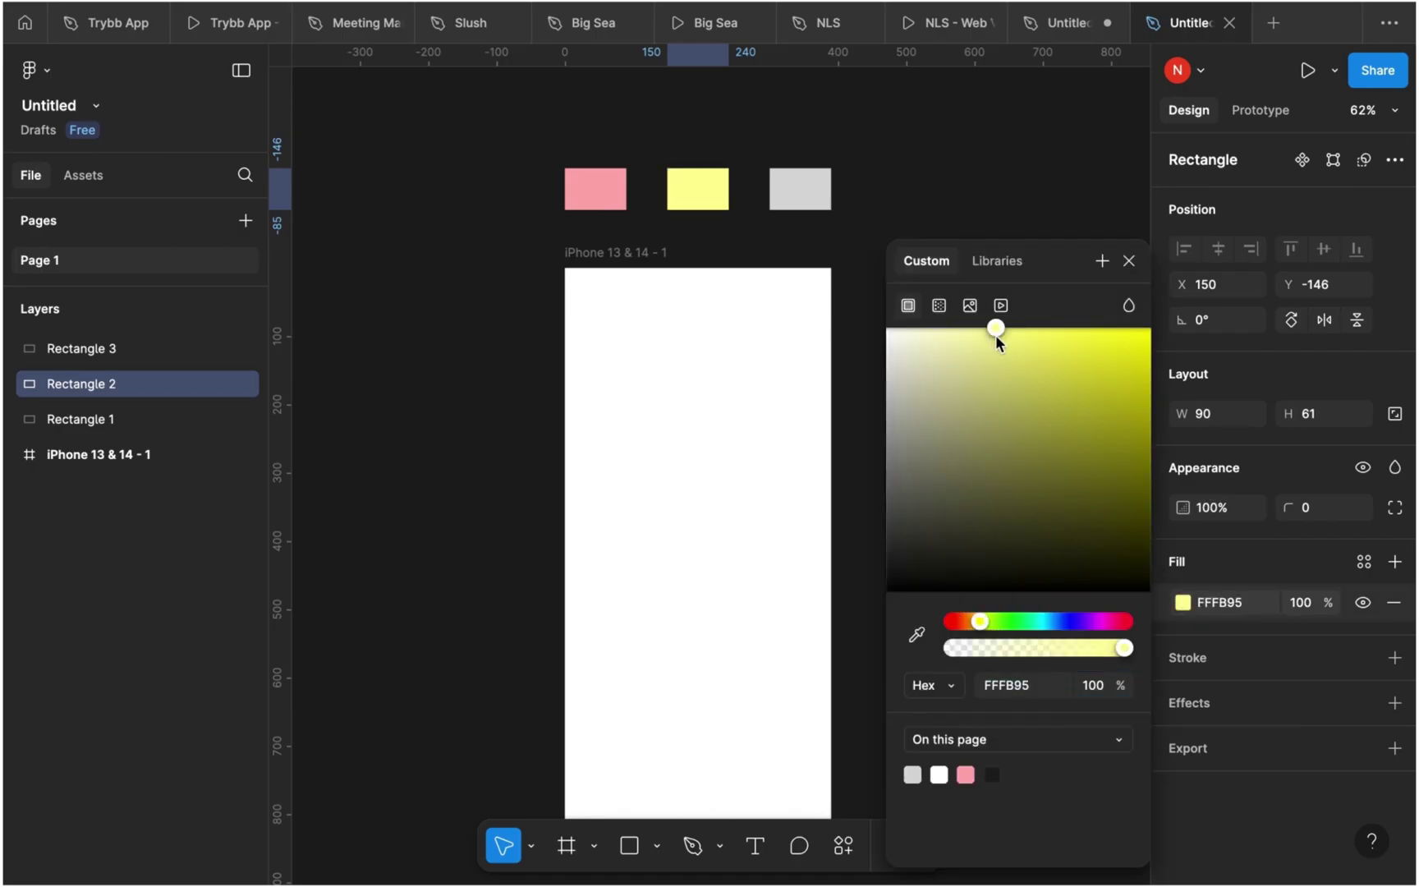
{"action": "left_click", "coordinate": [982, 624]}
{"action": "left_click_drag", "start_coordinate": [981, 626], "coordinate": [977, 628]}
{"action": "left_click", "coordinate": [1024, 339]}
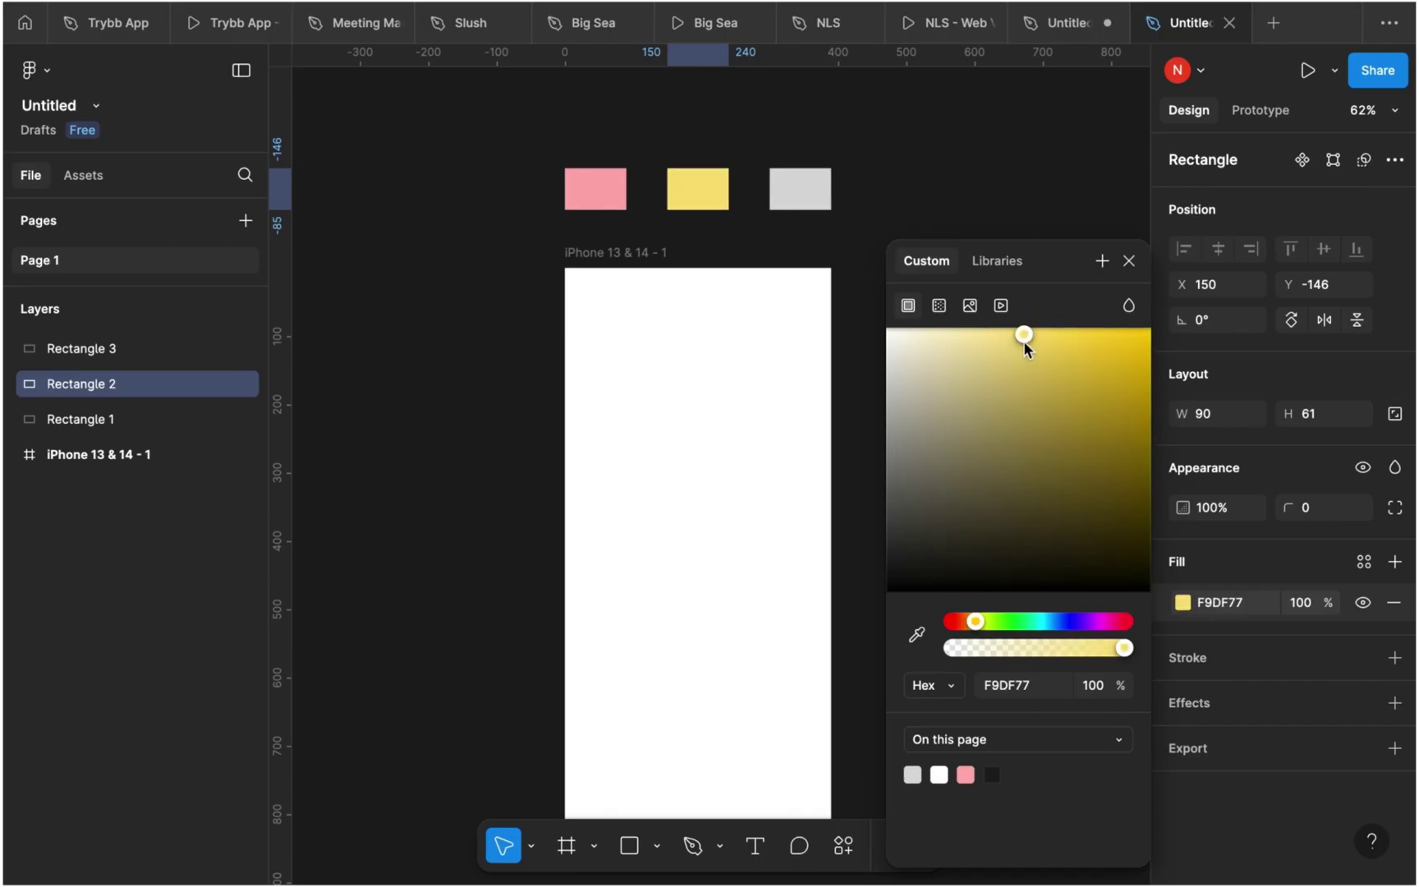
- Fill the third rectangle in the row with green 8DEF7A
{"action": "left_click", "coordinate": [813, 190]}
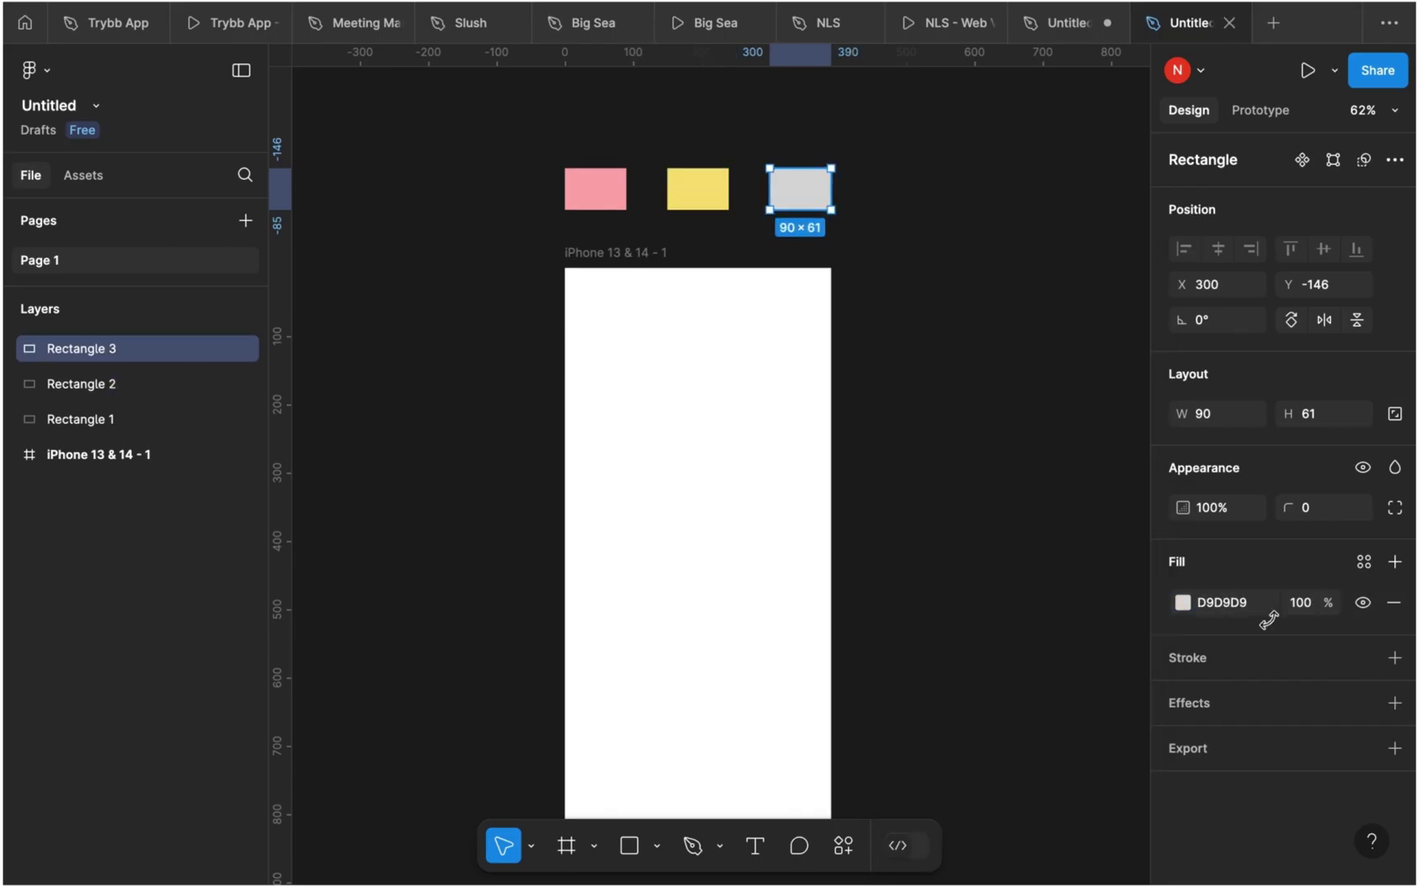
{"action": "left_click", "coordinate": [1183, 602]}
{"action": "left_click", "coordinate": [1006, 622]}
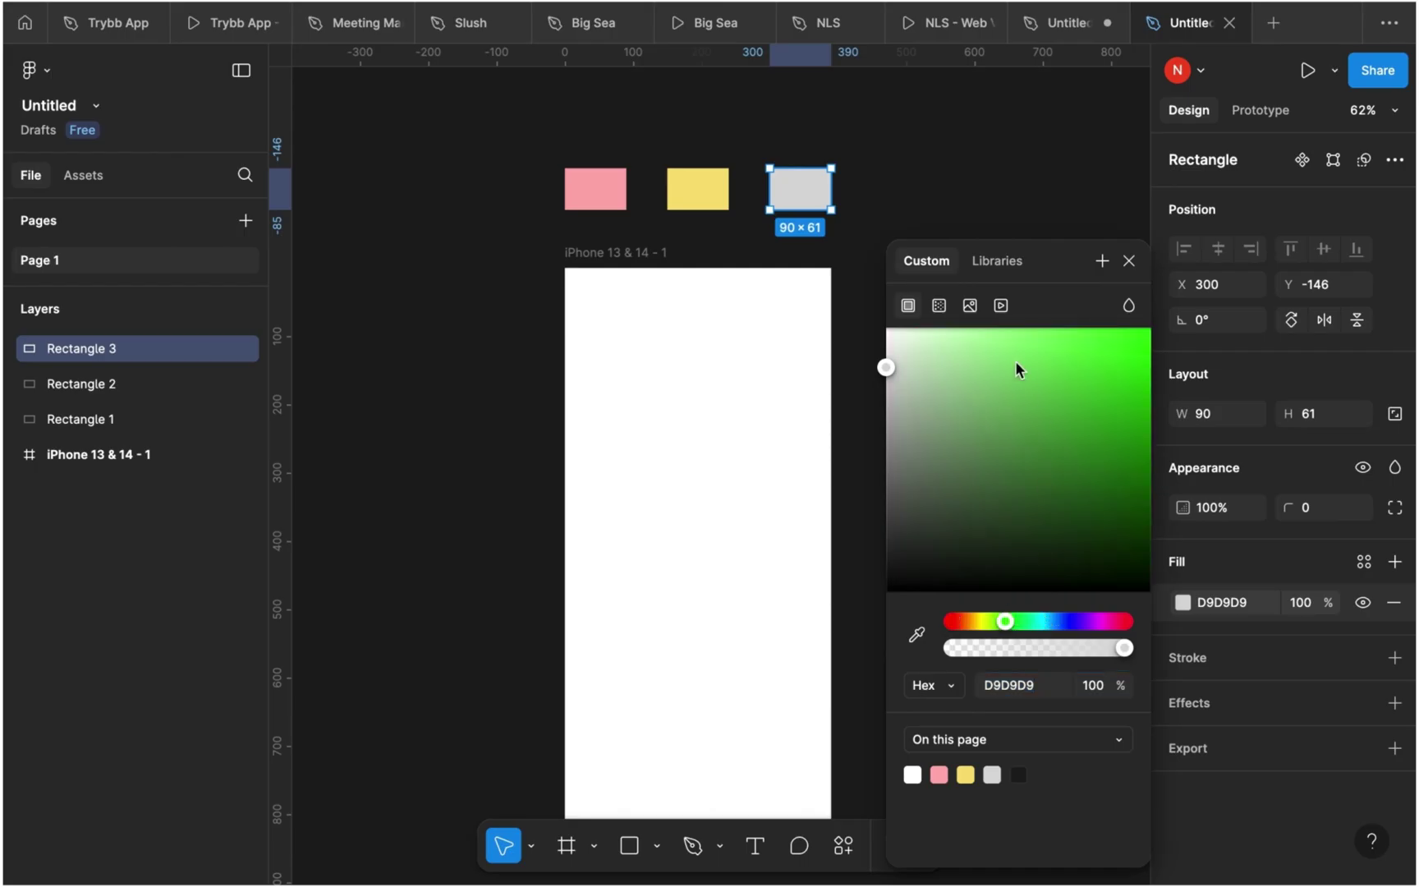
{"action": "left_click", "coordinate": [999, 329]}
{"action": "left_click_drag", "start_coordinate": [999, 334], "coordinate": [1016, 353]}
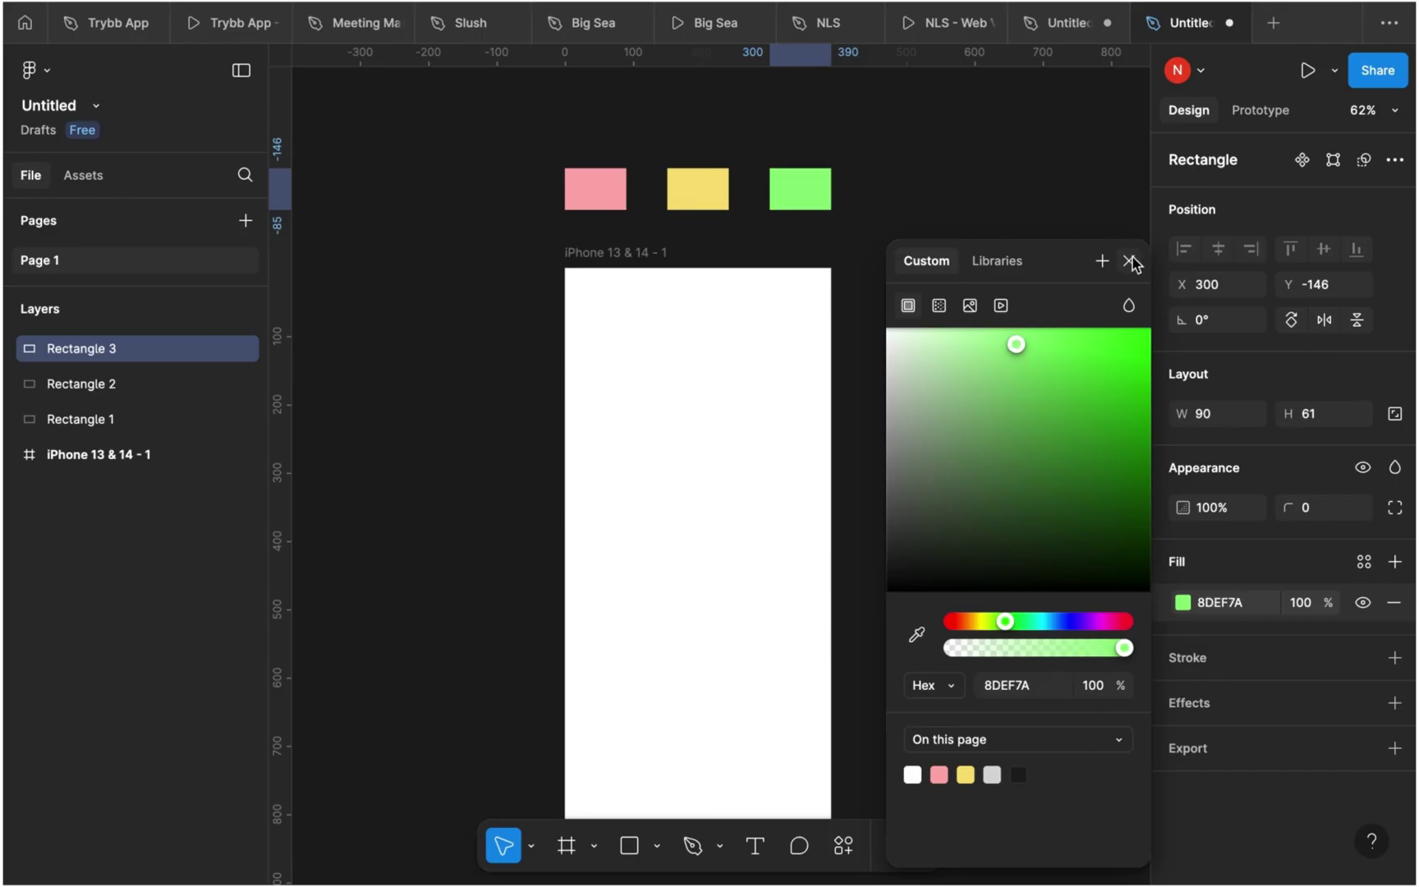
{"action": "left_click", "coordinate": [1131, 261]}
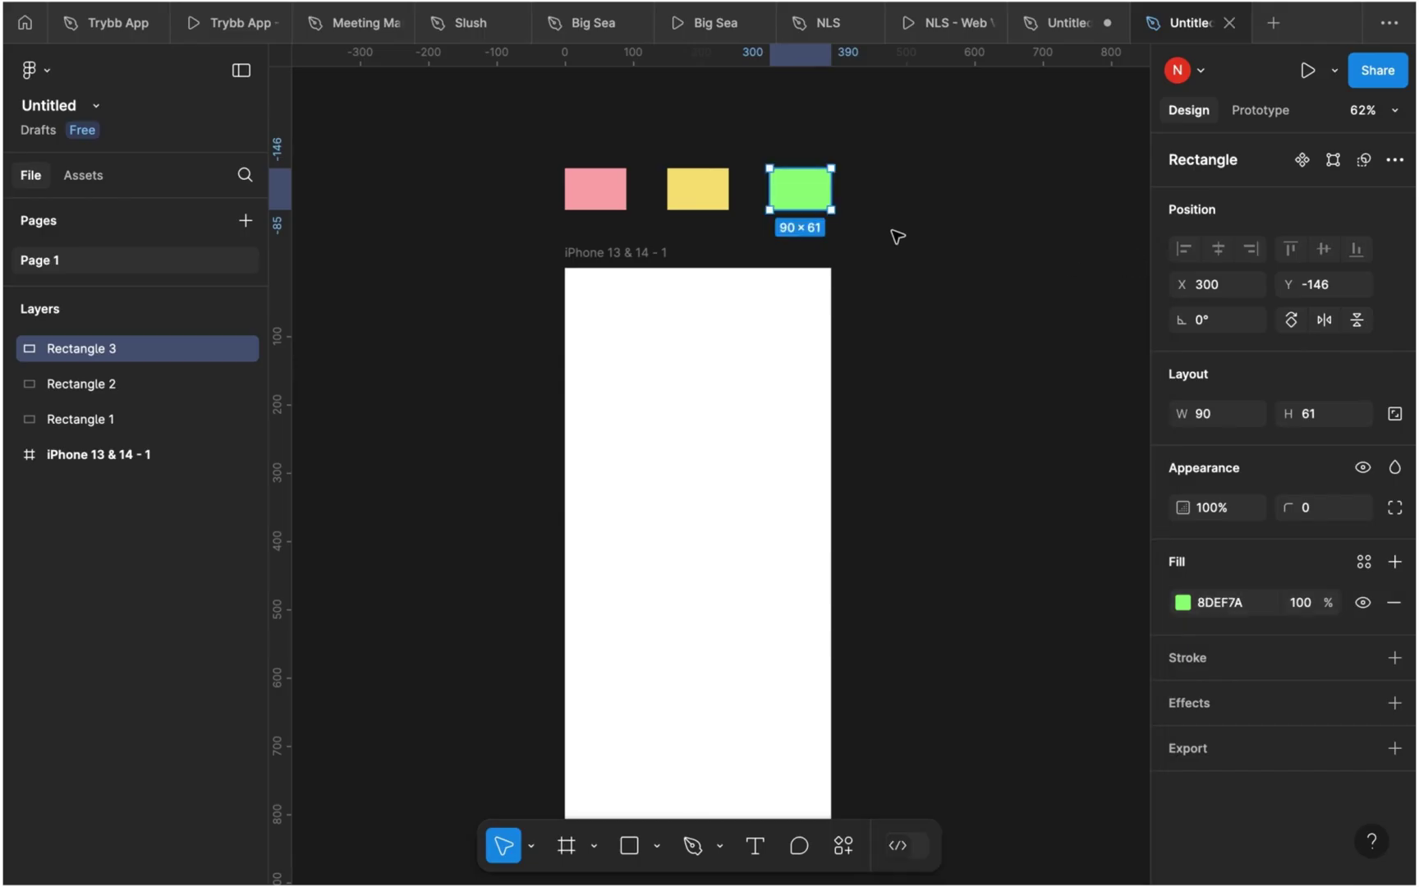
- Duplicate the three color swatches into a row 26 above the originals and fill the pink copy with dark red 723232
{"action": "left_click_drag", "start_coordinate": [567, 140], "coordinate": [793, 138]}
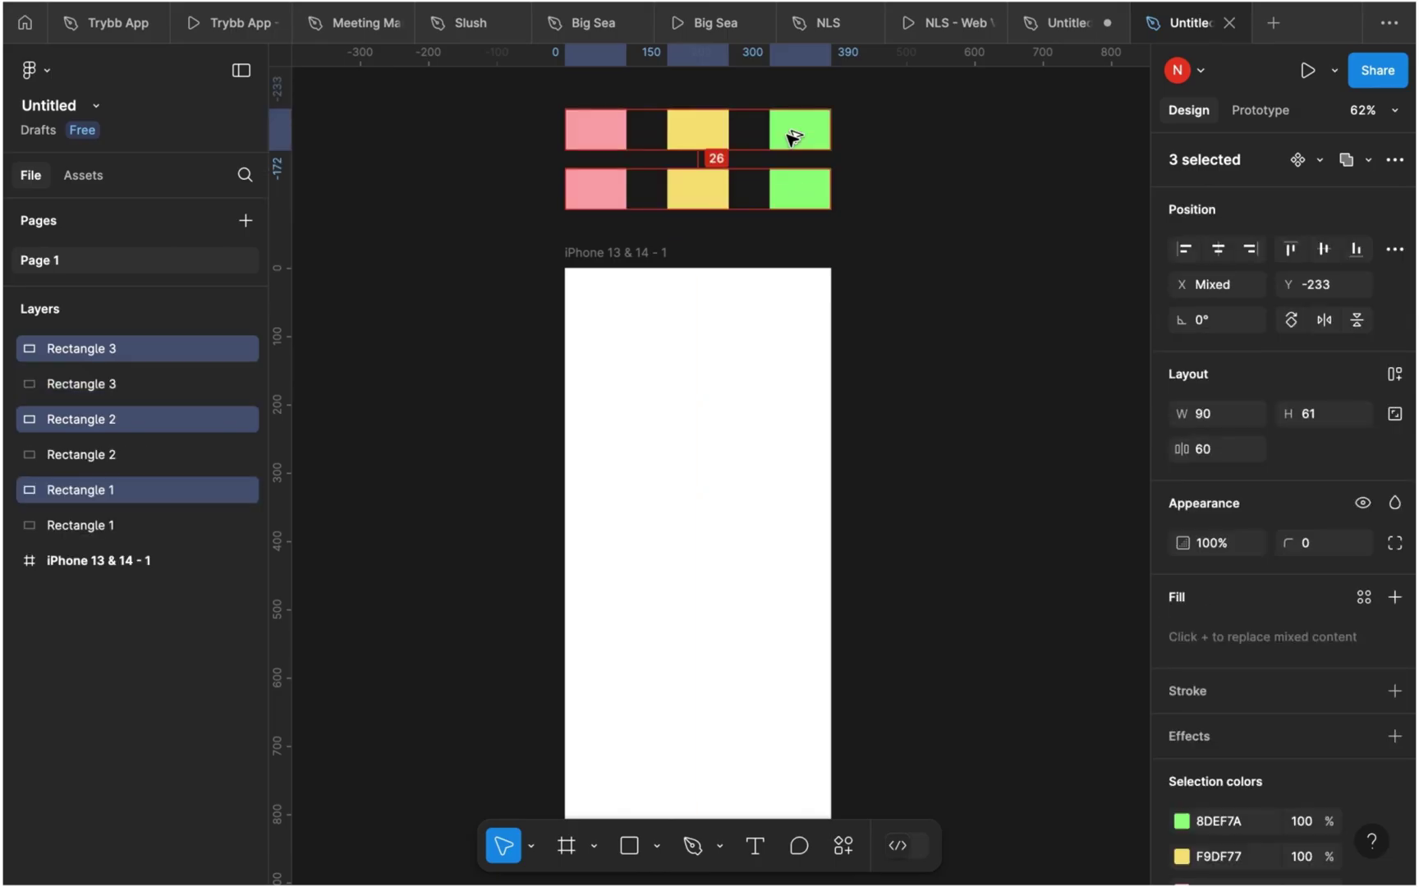
{"action": "left_click", "coordinate": [591, 129]}
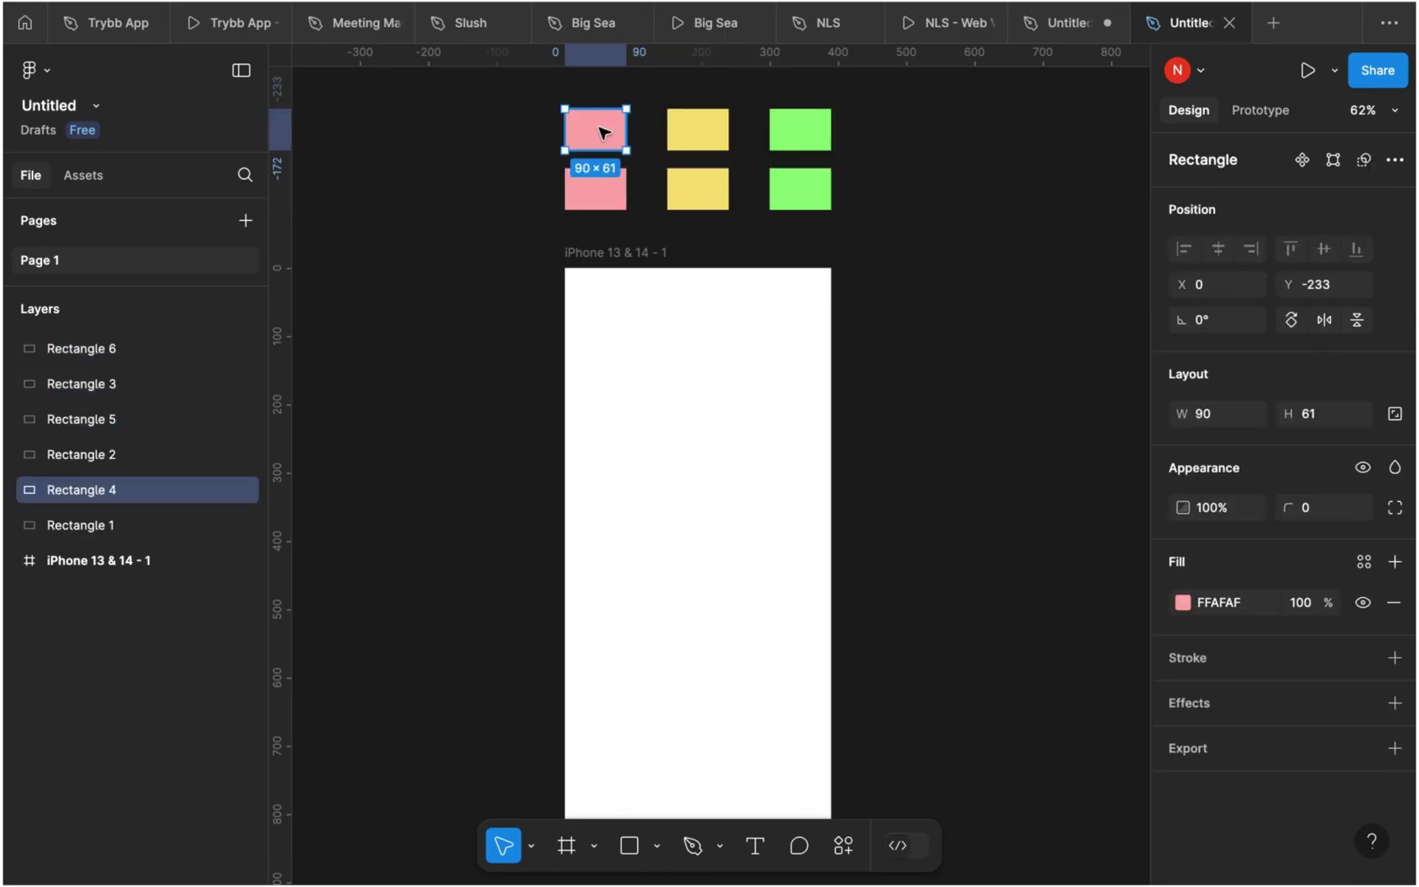
{"action": "left_click", "coordinate": [1183, 604]}
{"action": "left_click", "coordinate": [995, 427]}
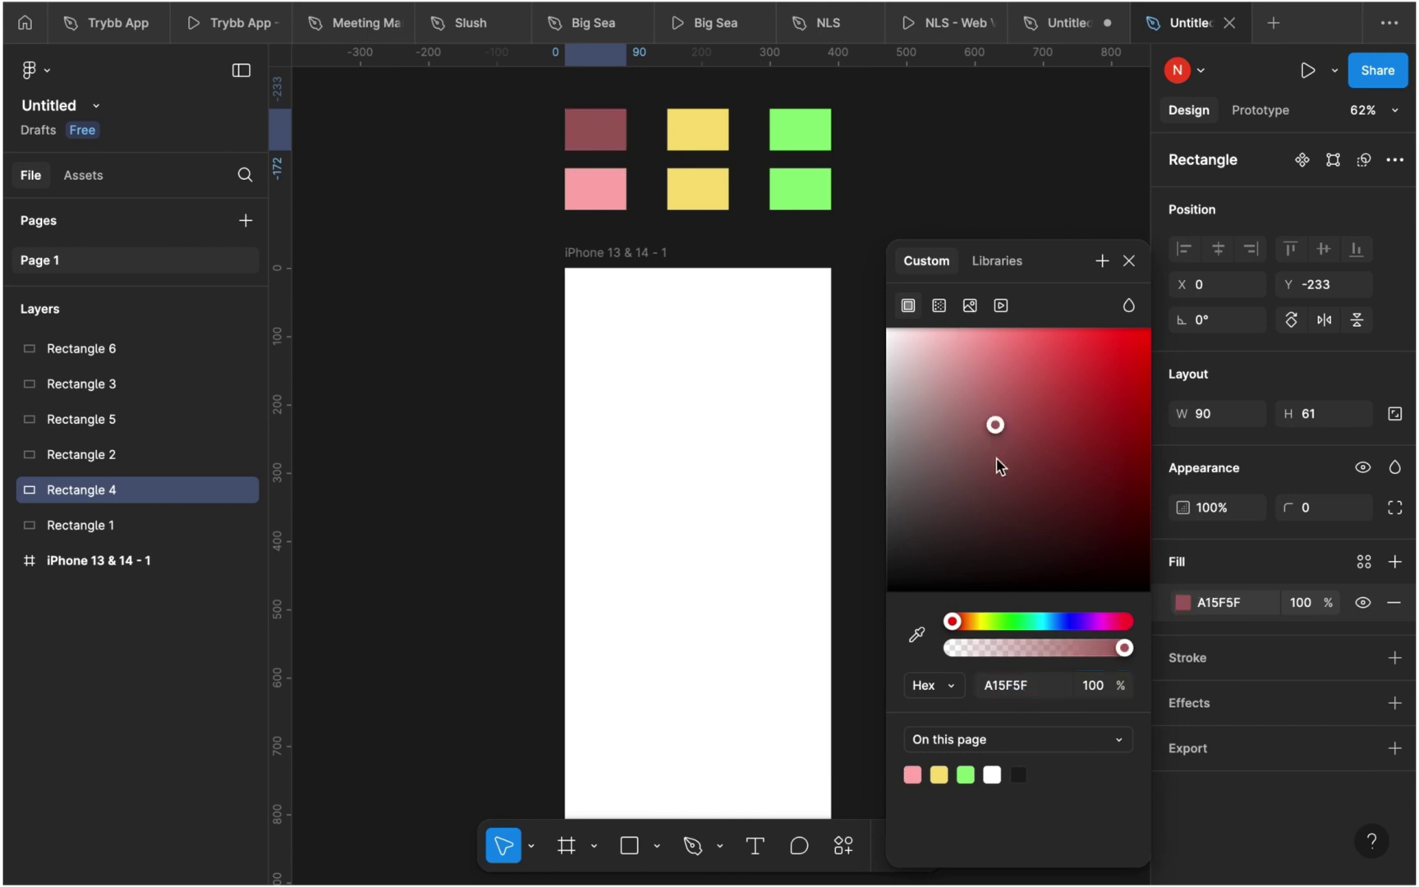
{"action": "left_click", "coordinate": [996, 456]}
{"action": "left_click", "coordinate": [999, 459]}
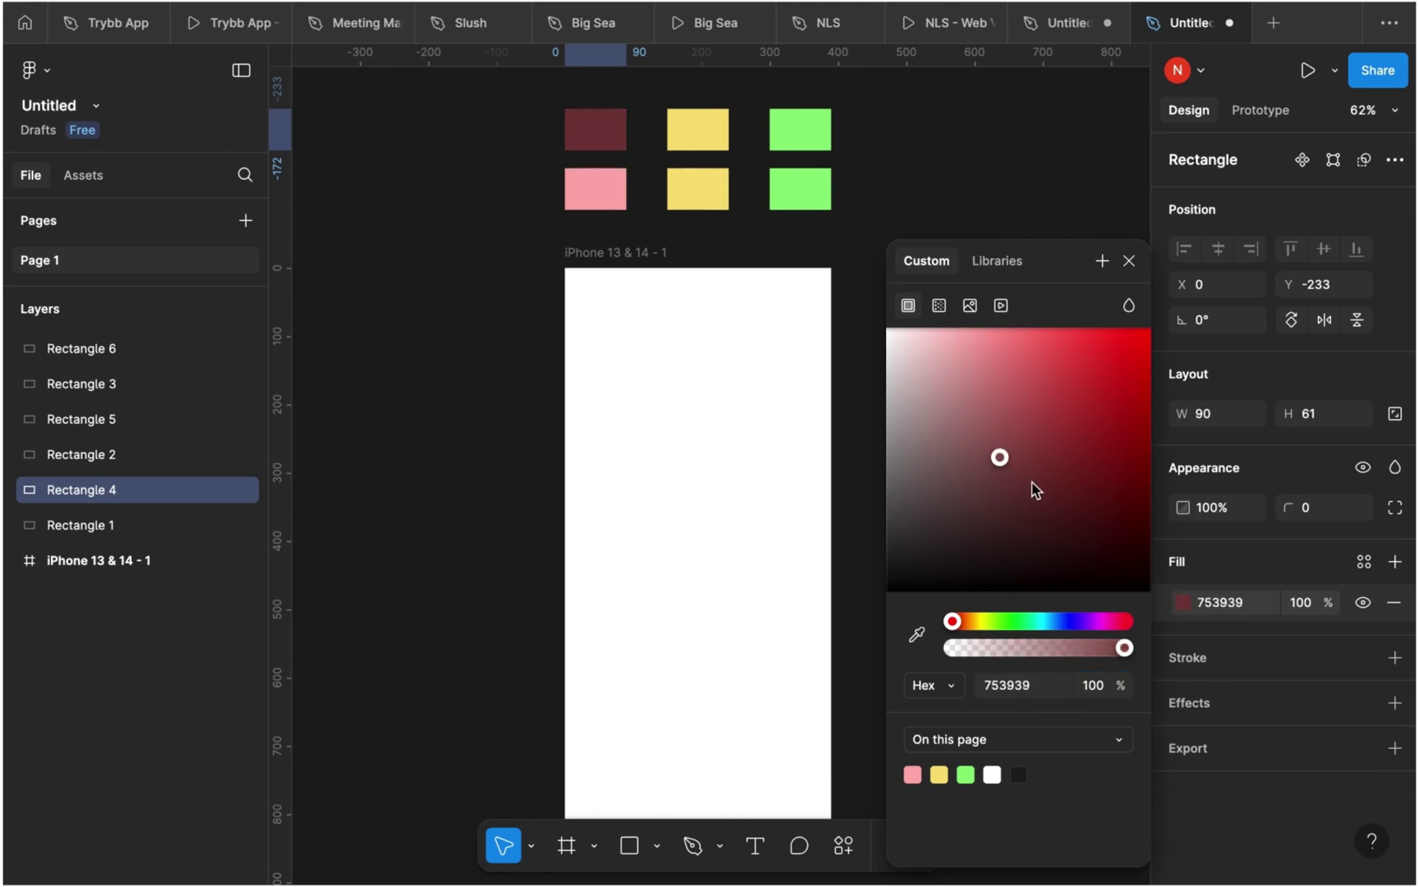
{"action": "left_click", "coordinate": [1033, 475]}
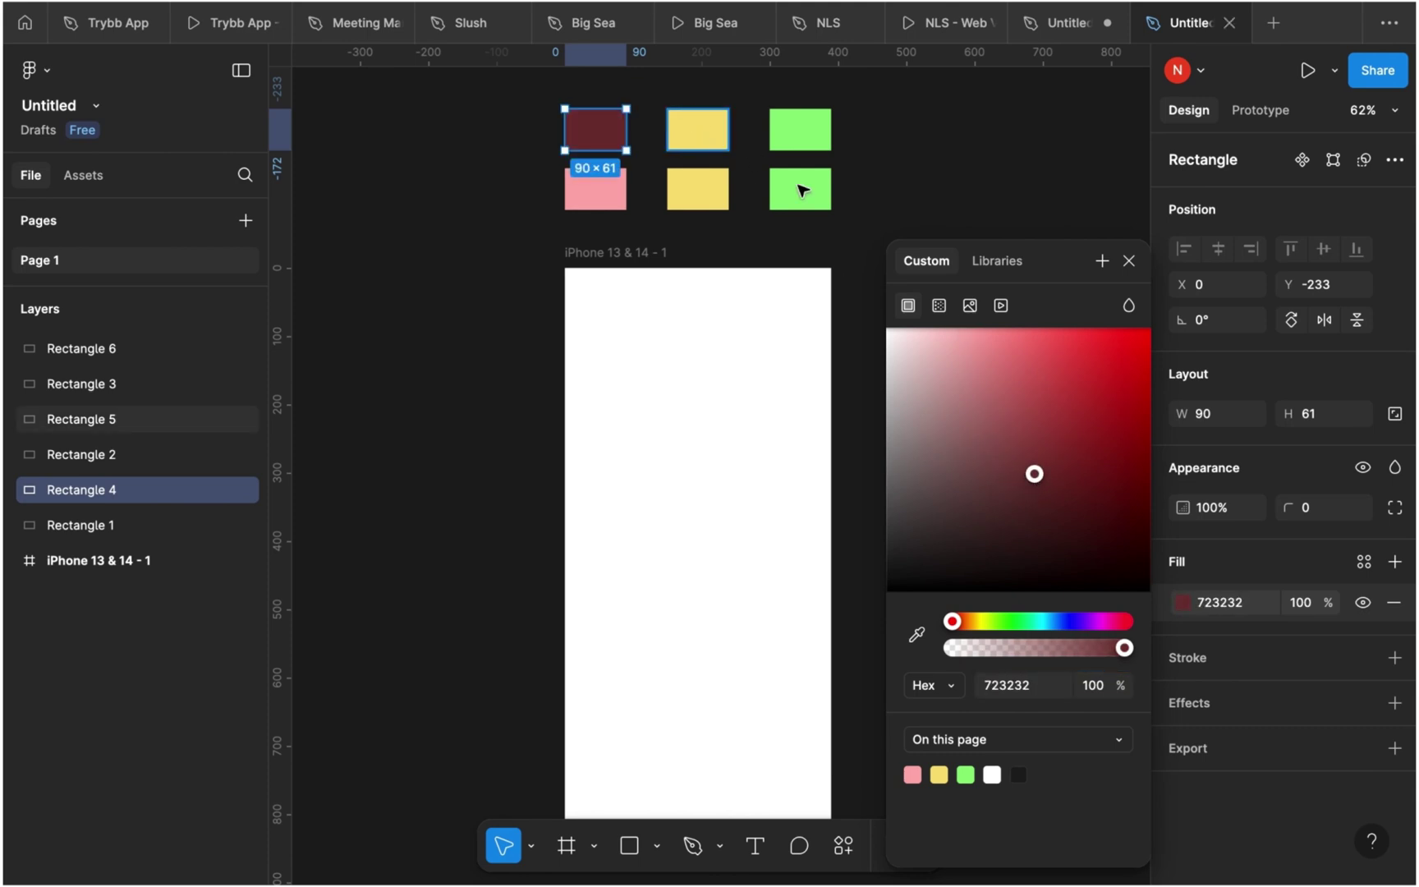
- Fill the yellow swatch in the upper row with dark olive 5E5017
{"action": "left_click", "coordinate": [699, 129]}
{"action": "left_click", "coordinate": [1183, 602]}
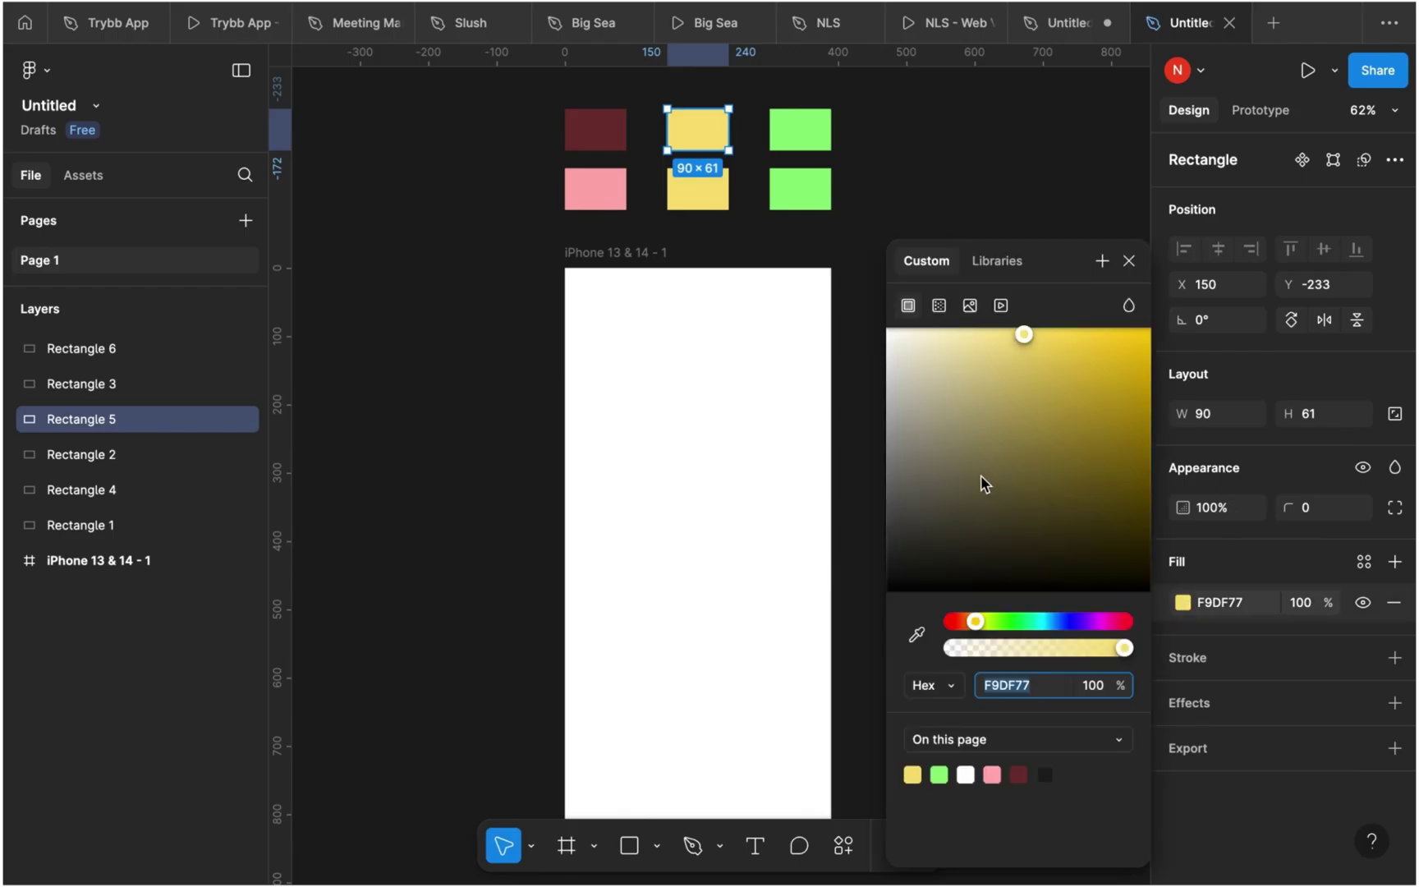
{"action": "left_click", "coordinate": [1070, 497]}
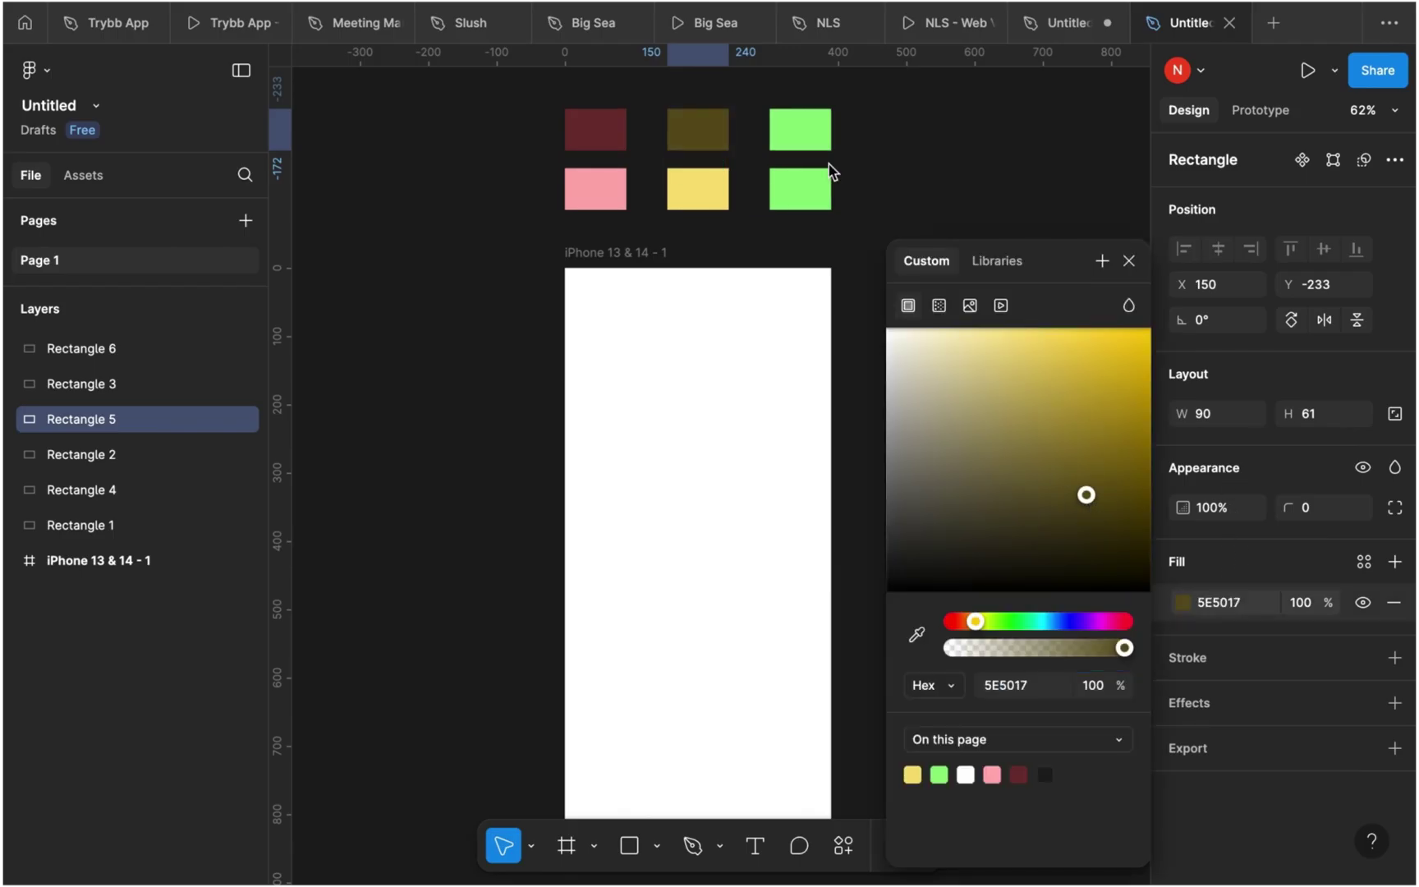
- Fill the green swatch in the upper row with dark green 164C0B
{"action": "left_click", "coordinate": [810, 134]}
{"action": "left_click", "coordinate": [1184, 602]}
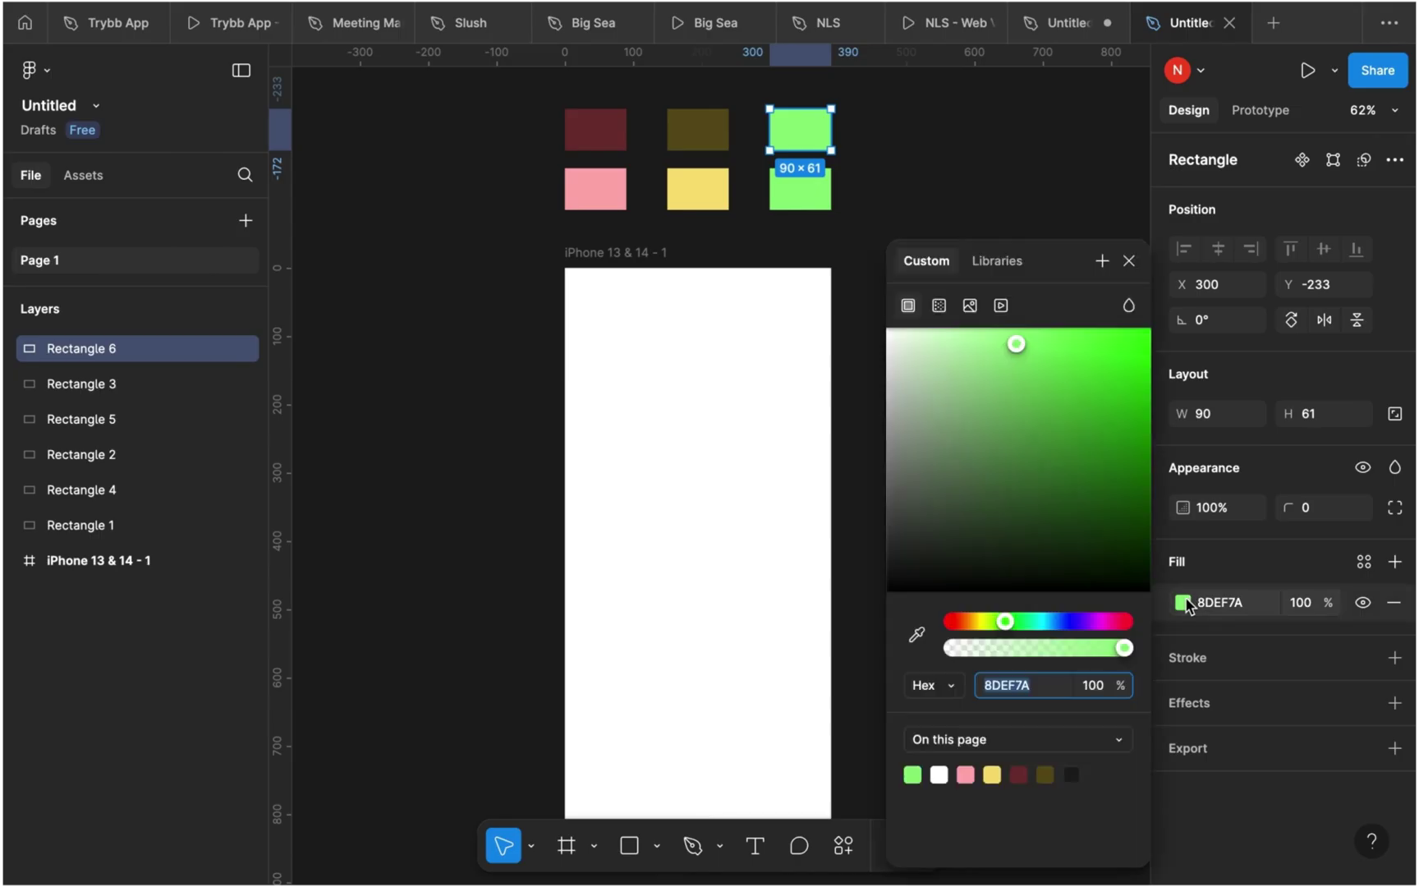
{"action": "left_click", "coordinate": [1103, 504]}
{"action": "left_click", "coordinate": [1111, 513]}
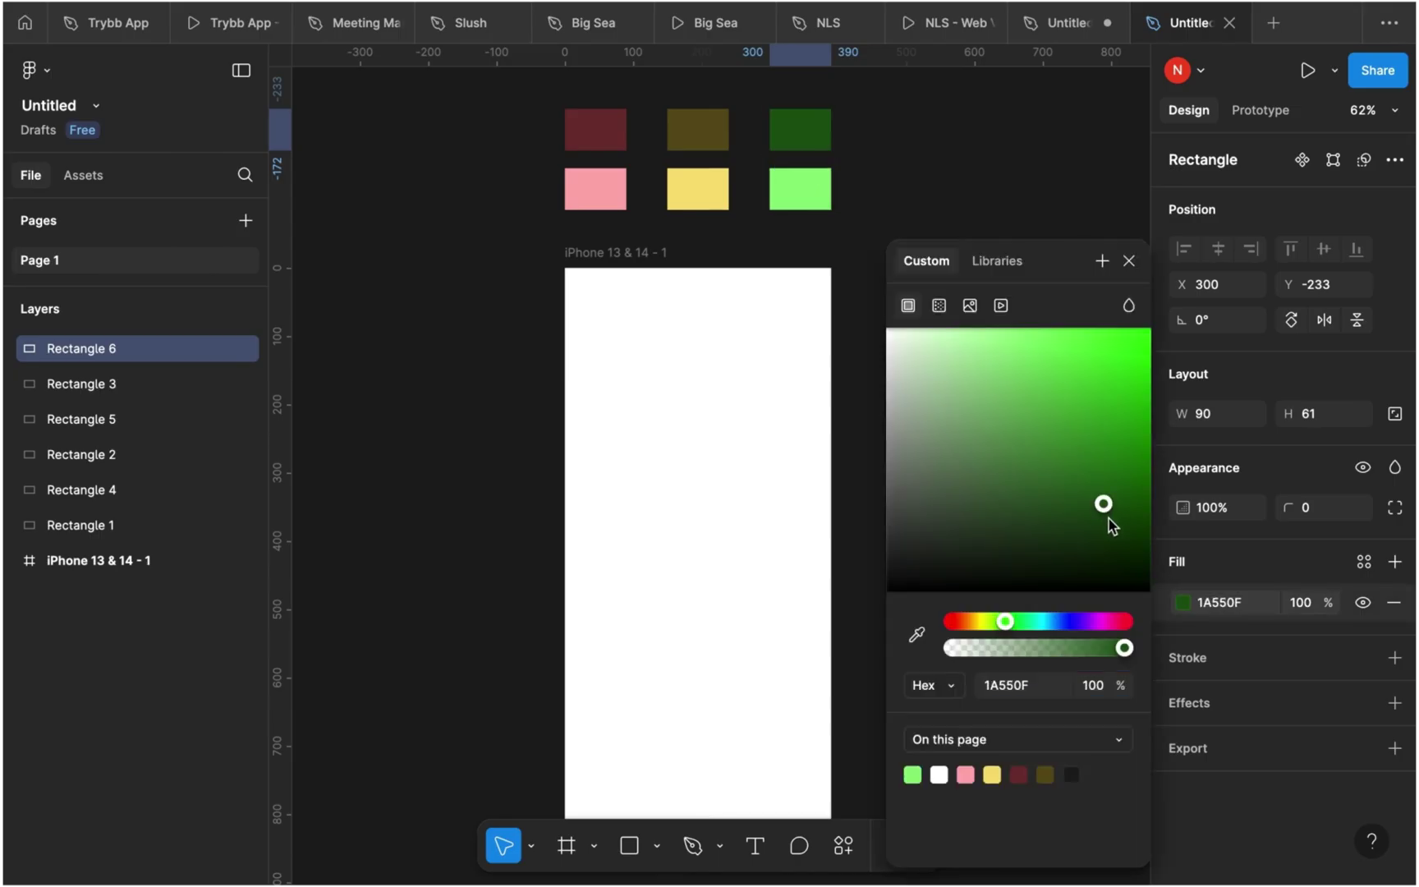
{"action": "left_click", "coordinate": [1129, 262]}
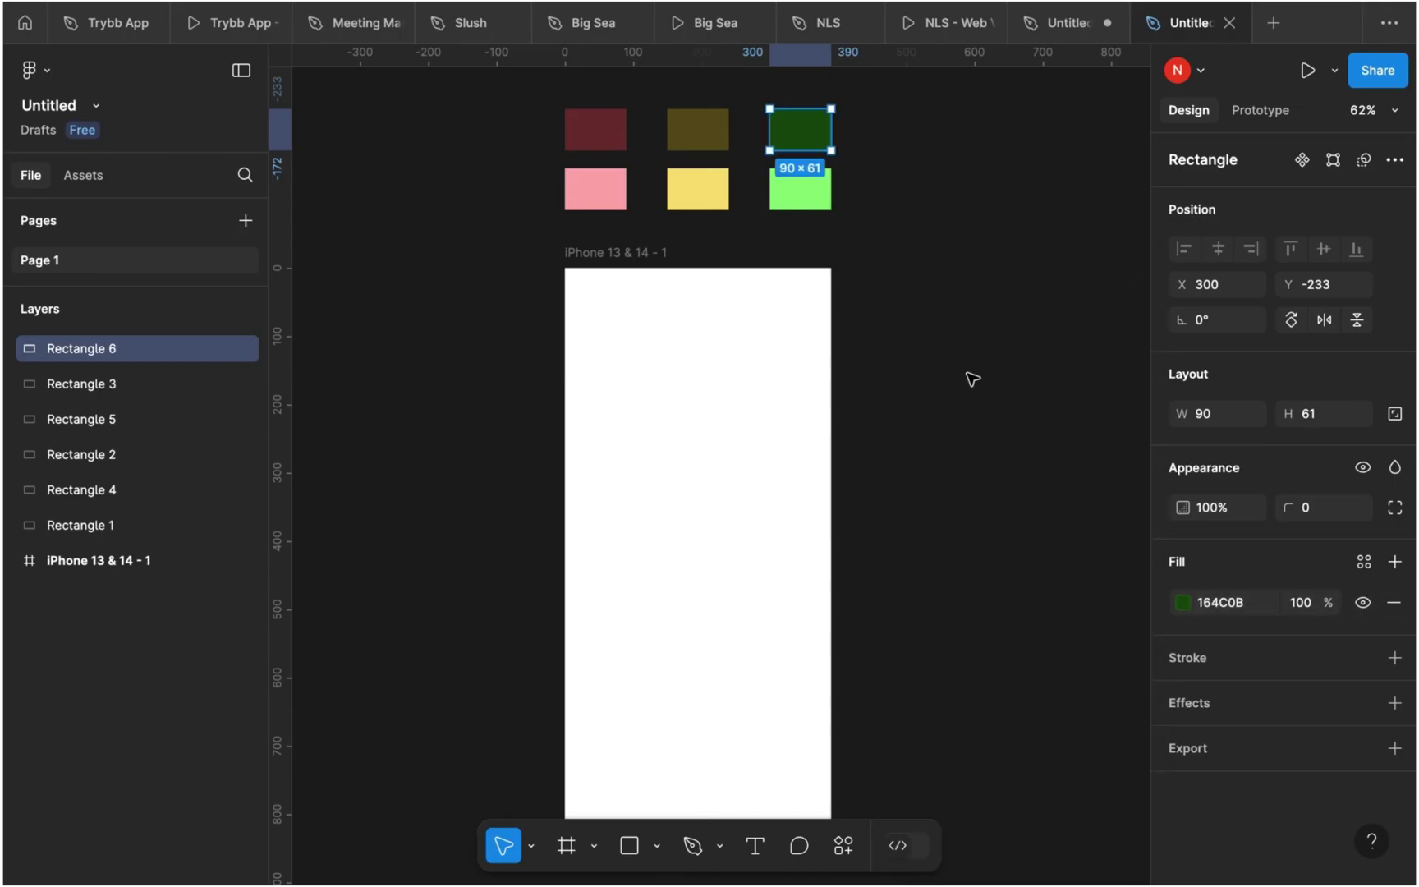
{"action": "left_click", "coordinate": [879, 397]}
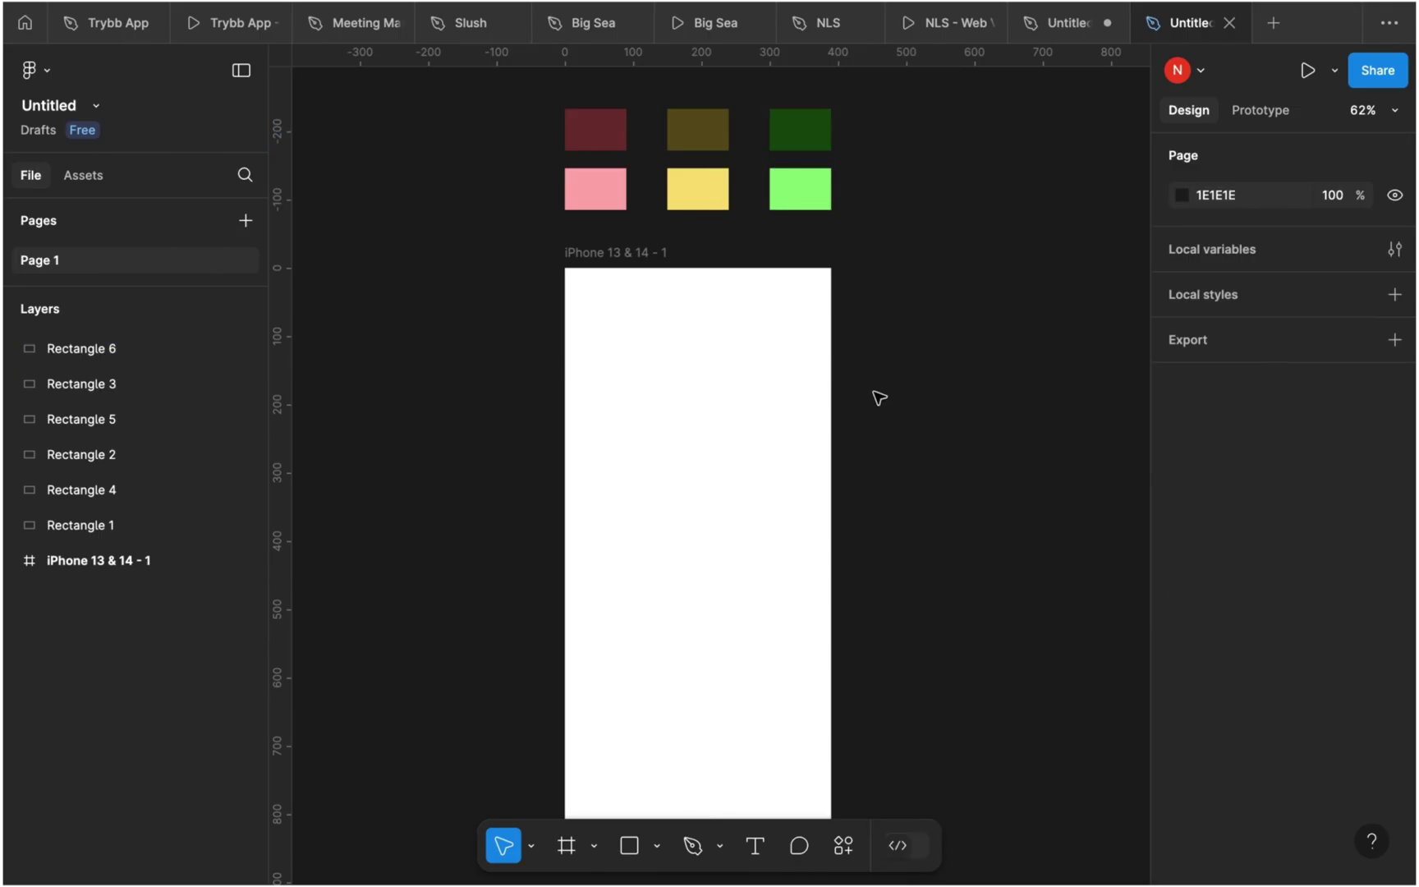
- Fill the iPhone 13 & 14 - 1 frame with the pink page color FFAFAF
{"action": "left_click", "coordinate": [715, 433]}
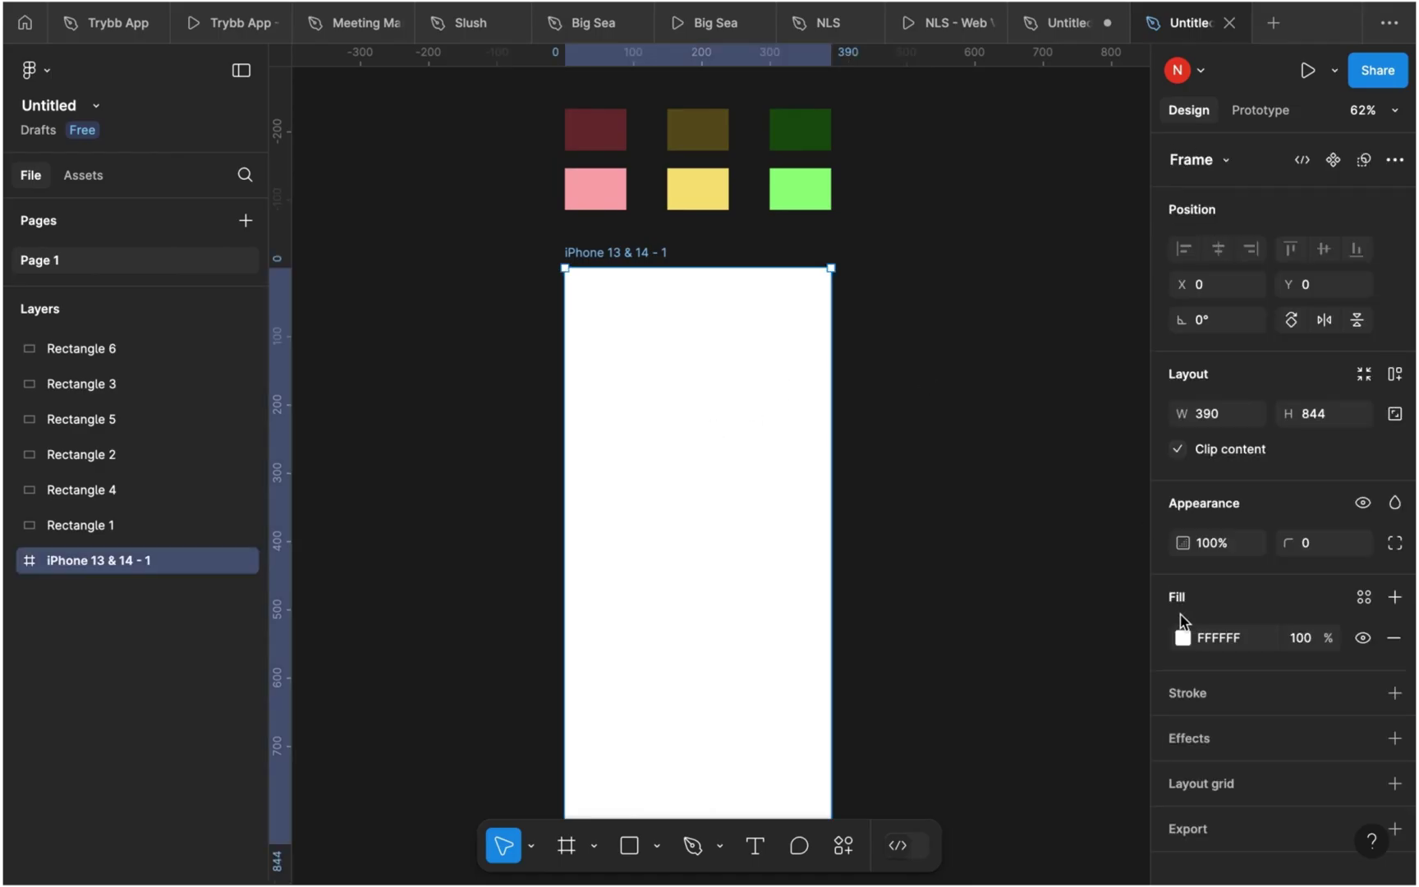
{"action": "left_click", "coordinate": [1183, 638]}
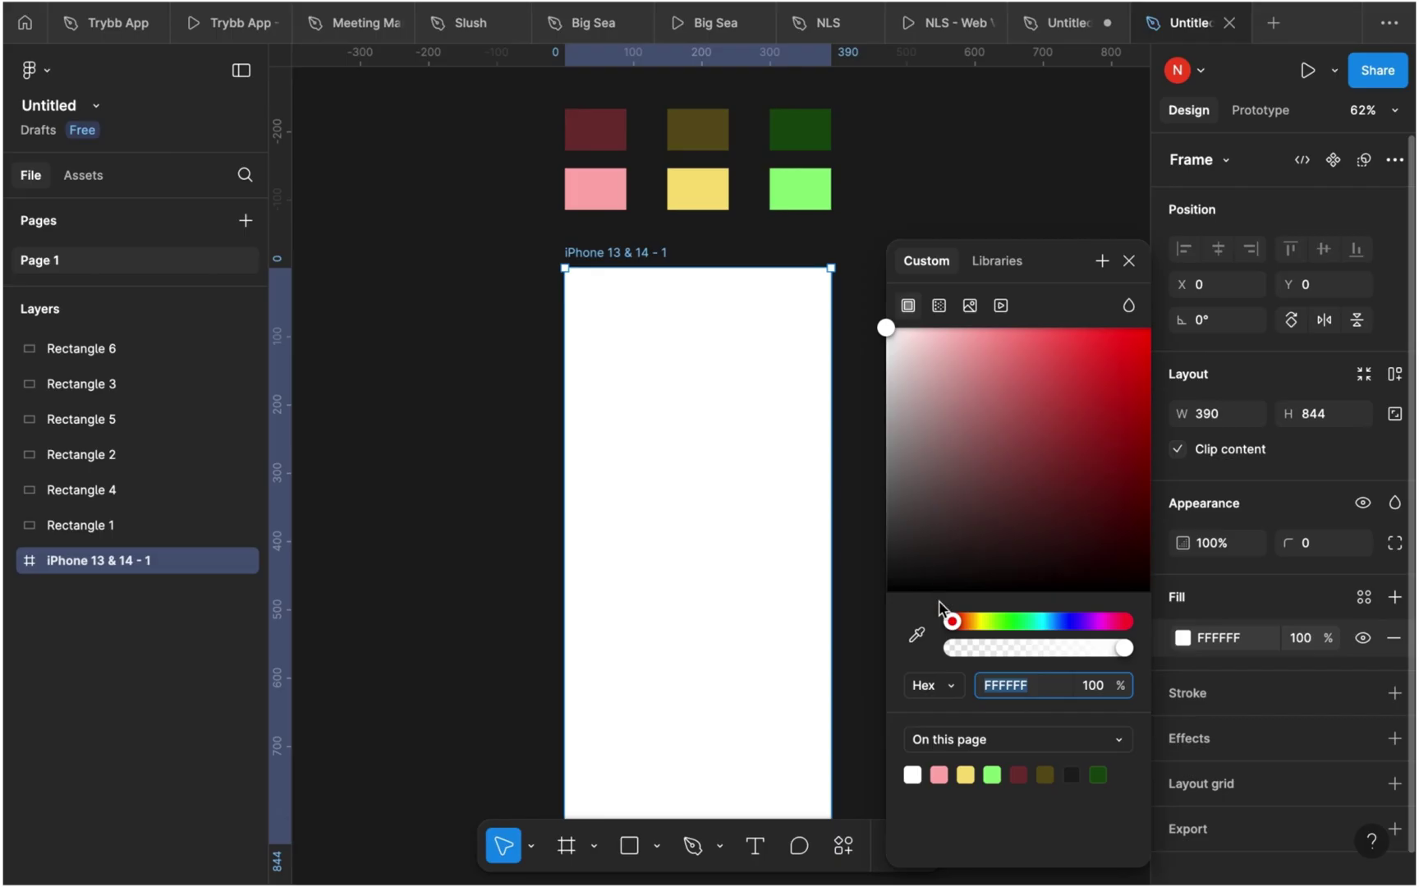
{"action": "left_click", "coordinate": [939, 772]}
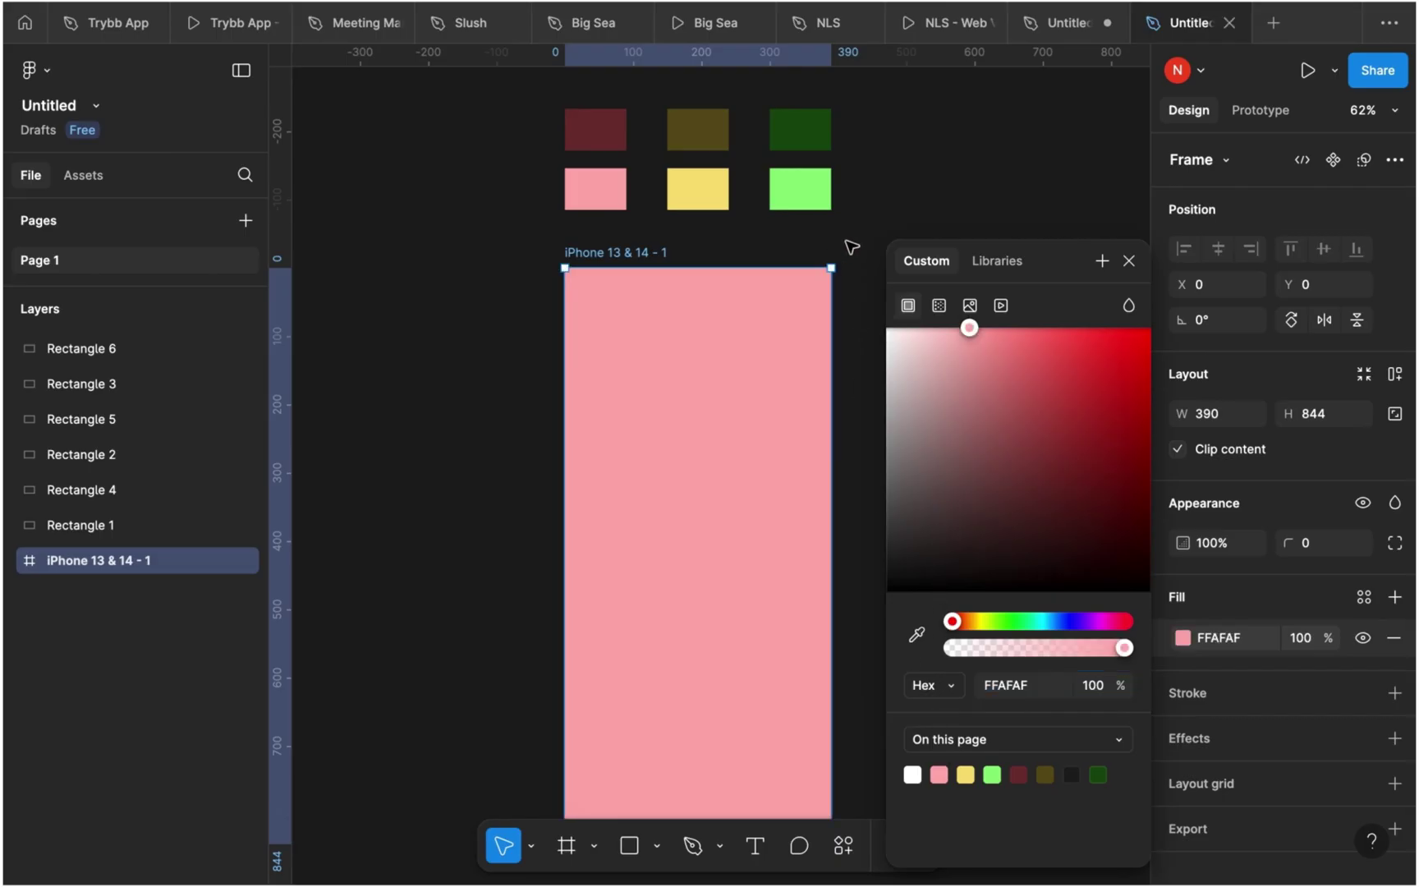
{"action": "left_click", "coordinate": [852, 247]}
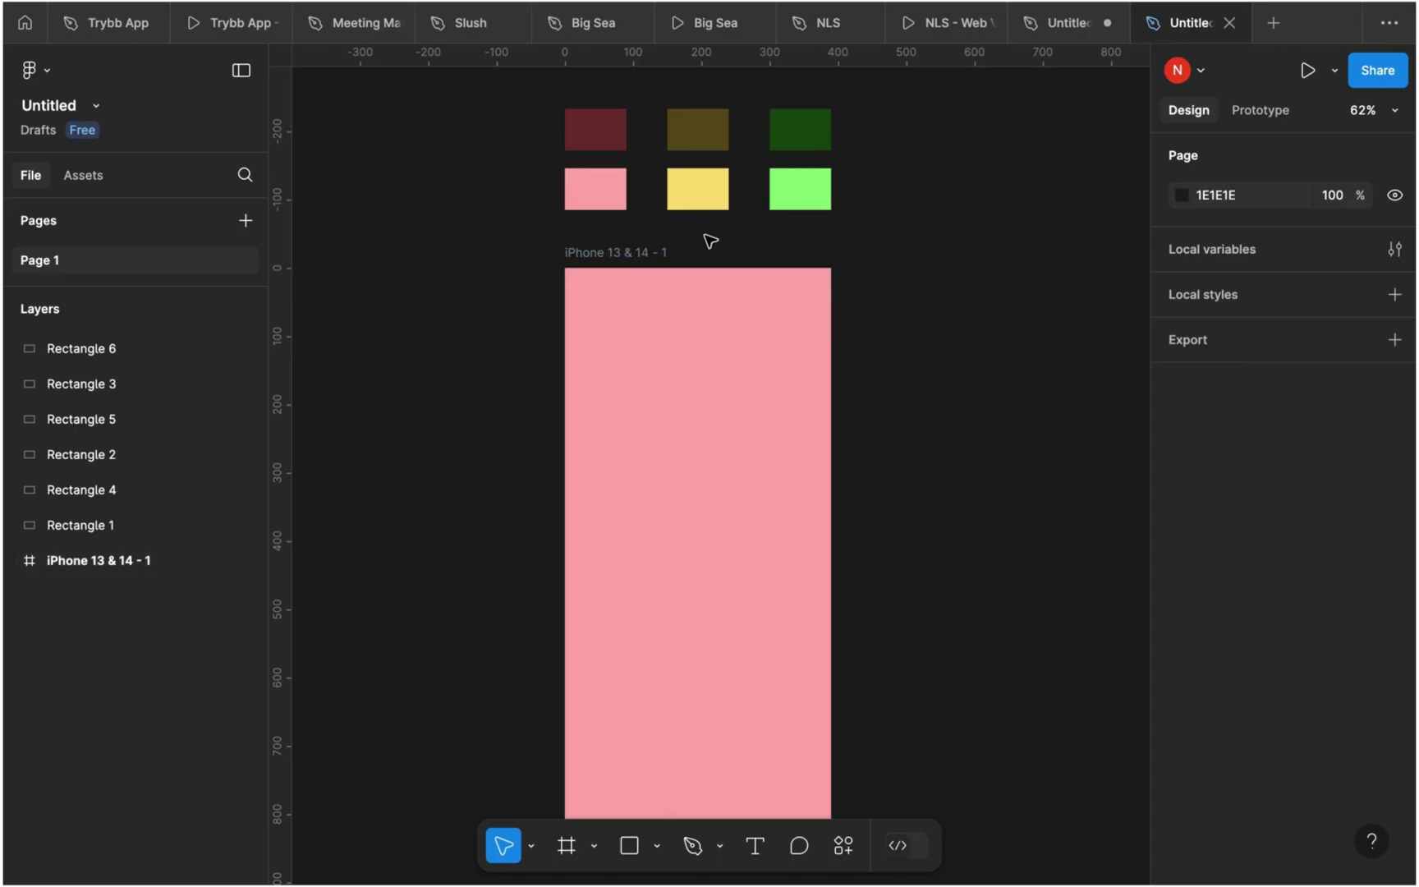
- Add the text "How was your shopping experience?" in the space between the color swatches and the phone frame
{"action": "scroll", "coordinate": [710, 240], "scroll_direction": "up", "scroll_amount": 5}
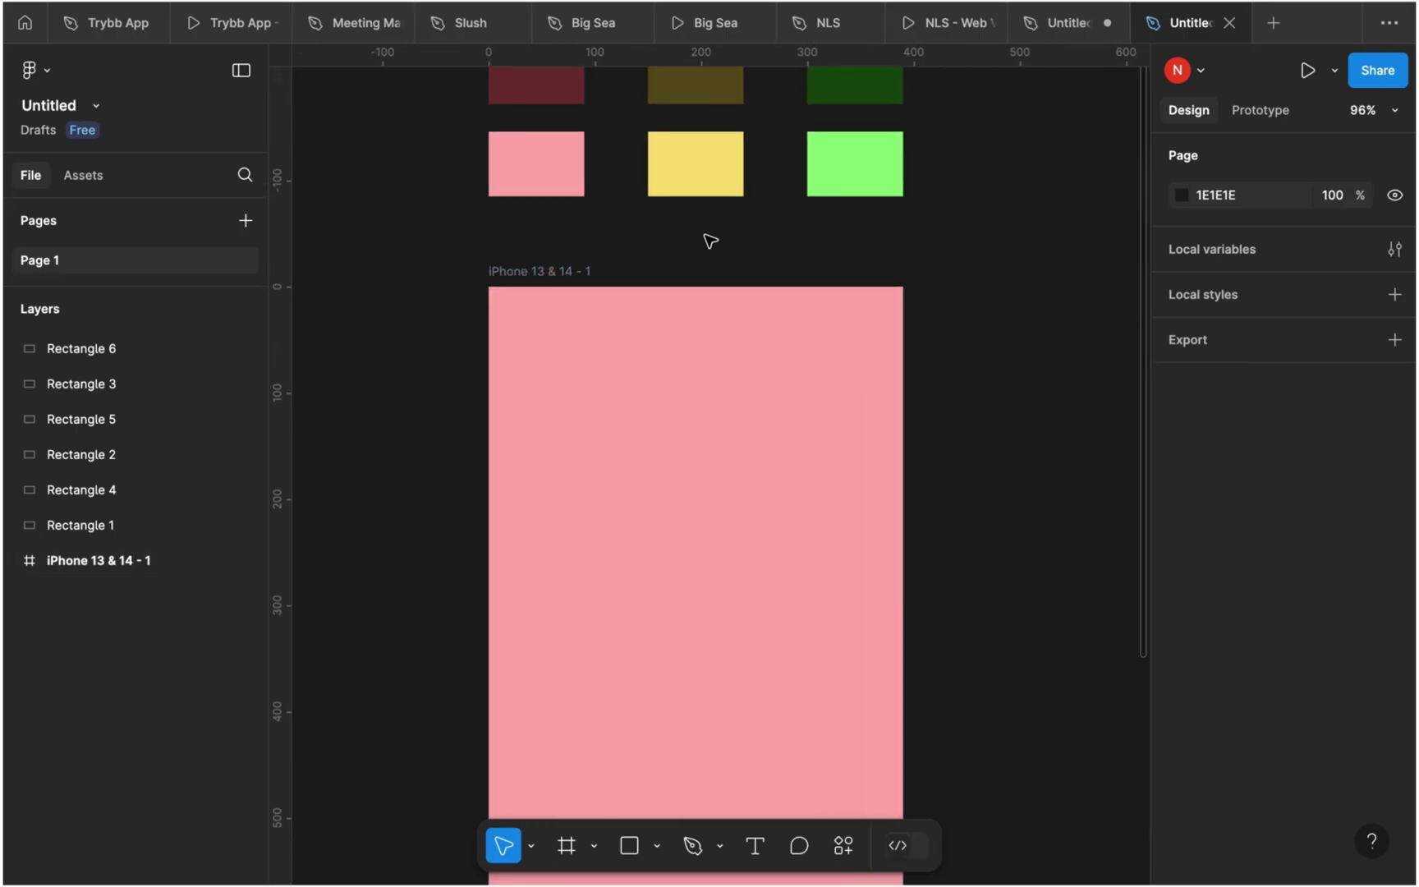
{"action": "key", "text": "t"}
{"action": "left_click", "coordinate": [634, 234]}
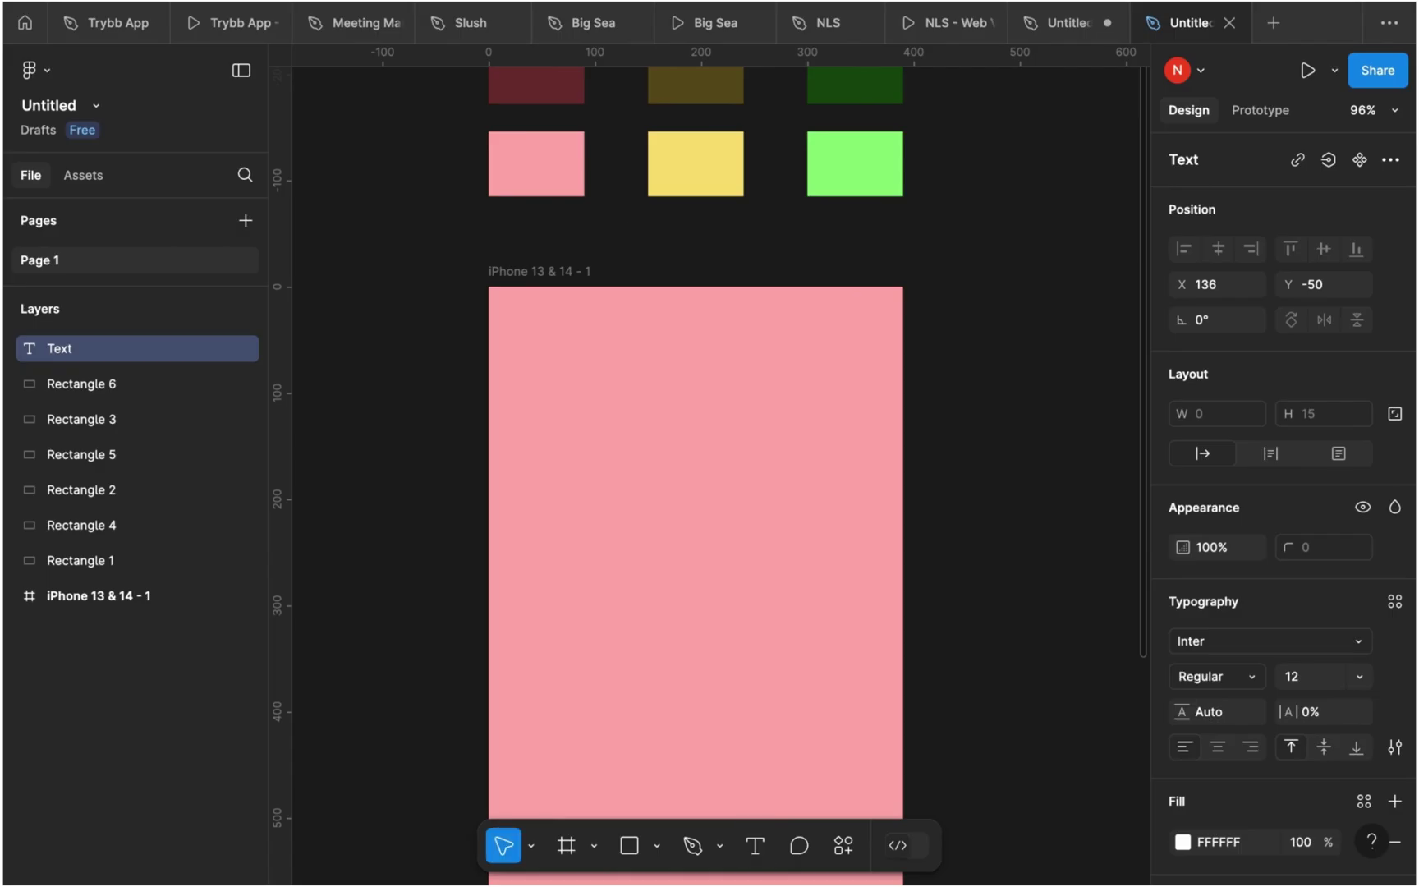
{"action": "type", "text": "How was y"}
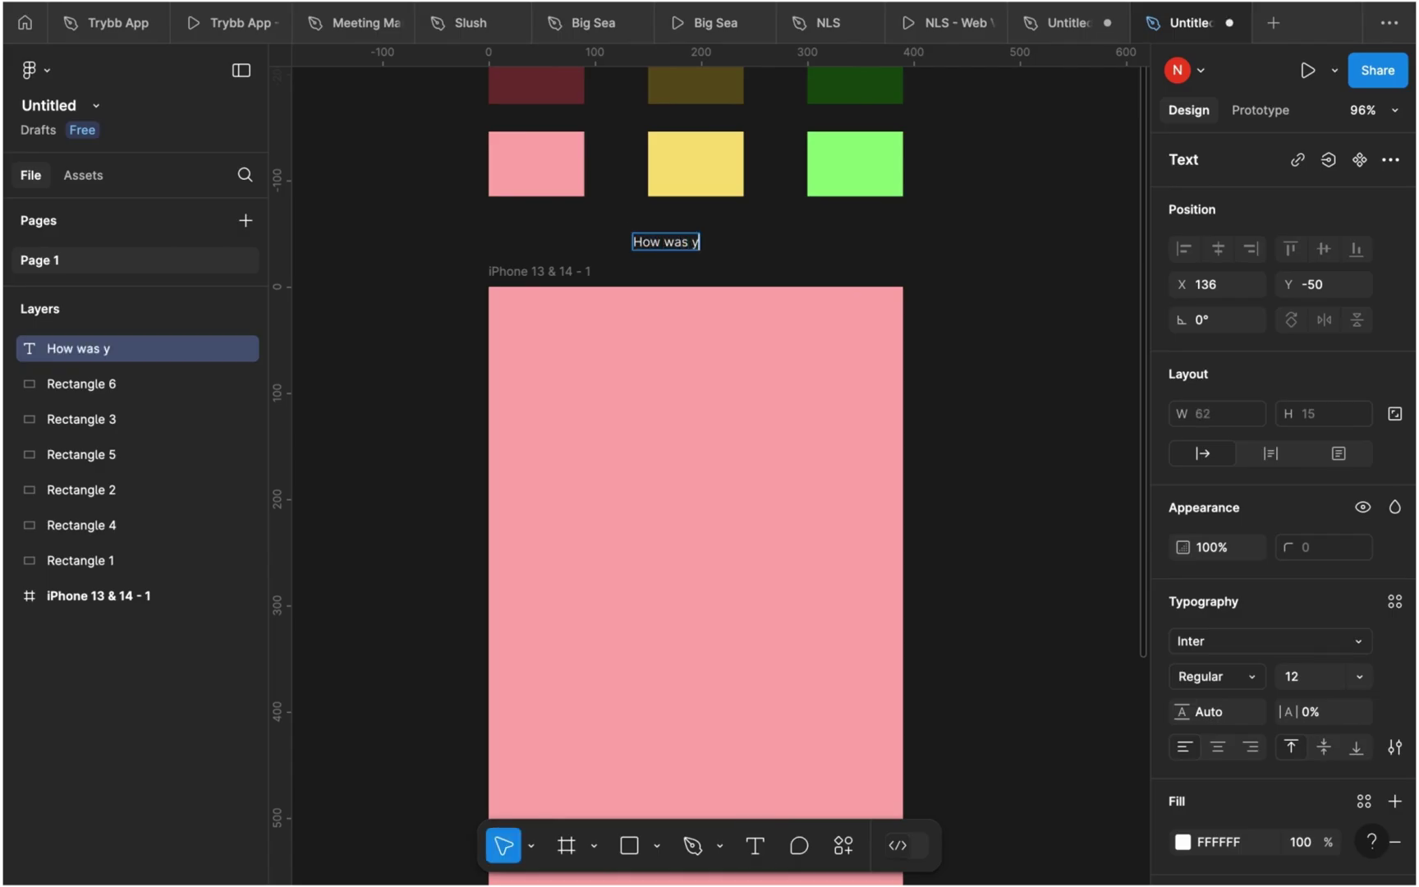
{"action": "type", "text": "our shoppin"}
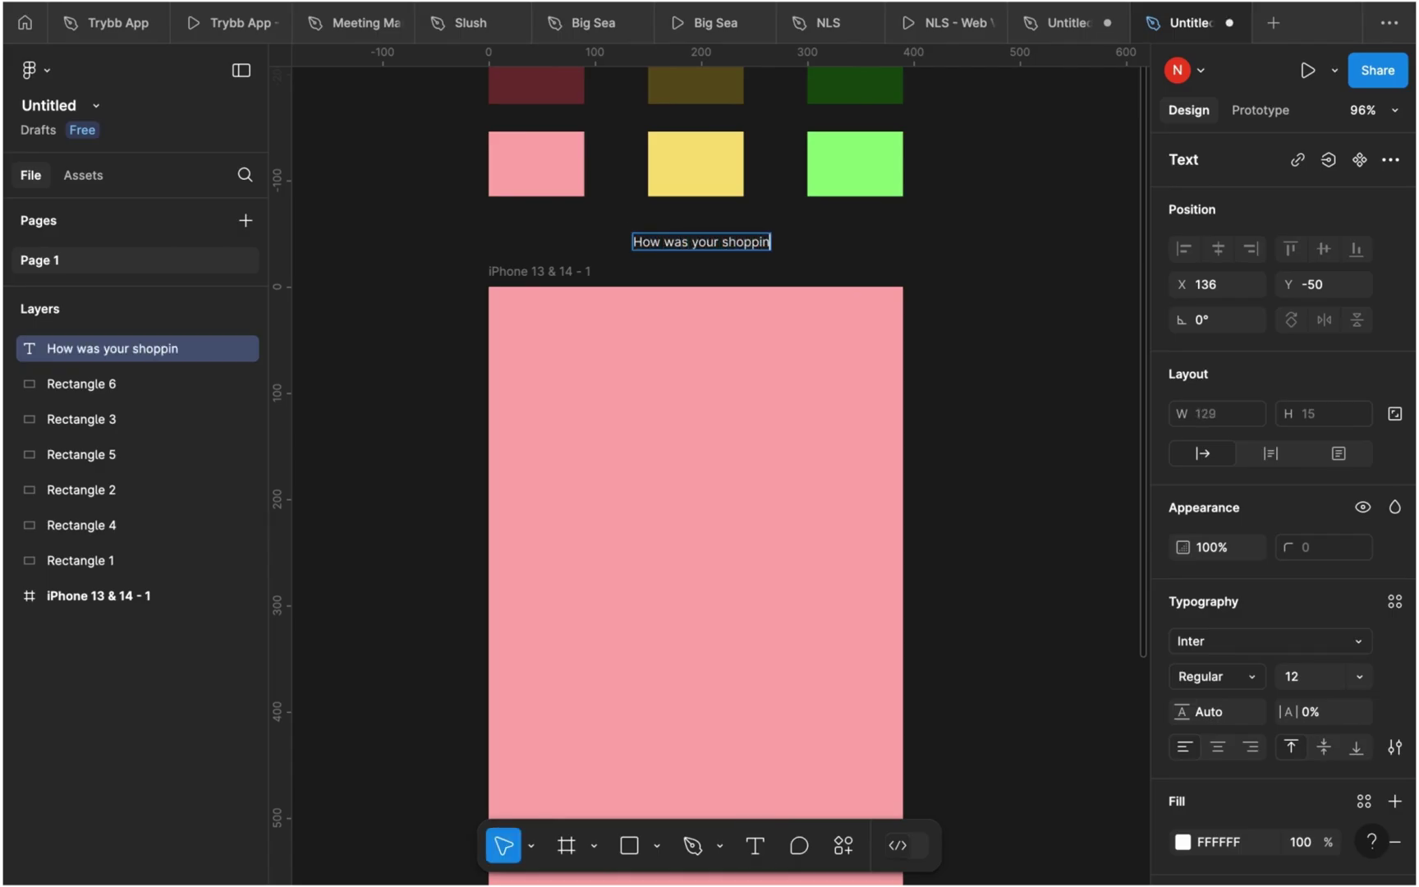
{"action": "type", "text": "g experienc"}
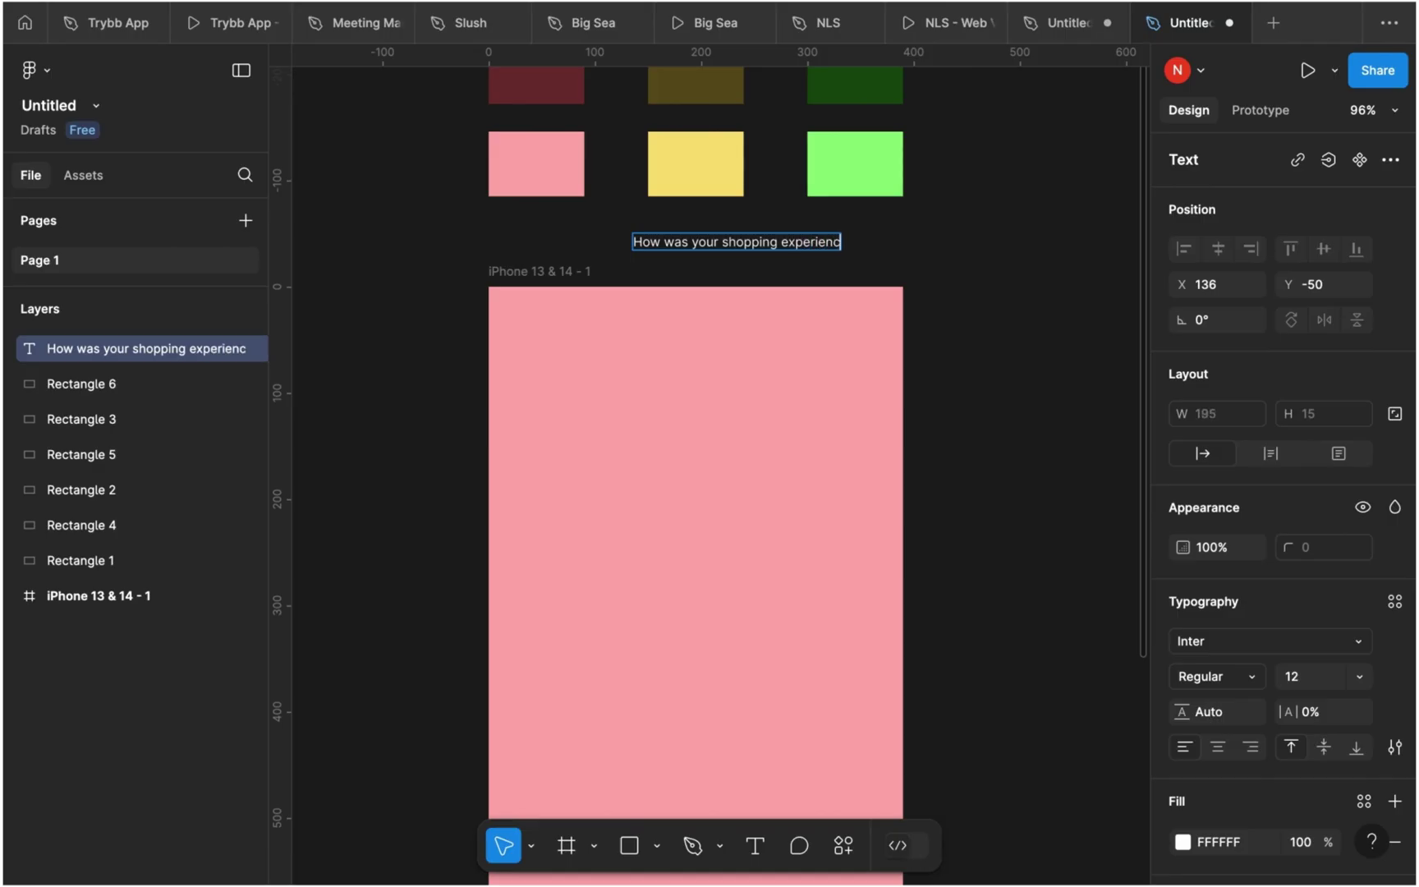
{"action": "type", "text": "e?"}
{"action": "key", "text": "Escape"}
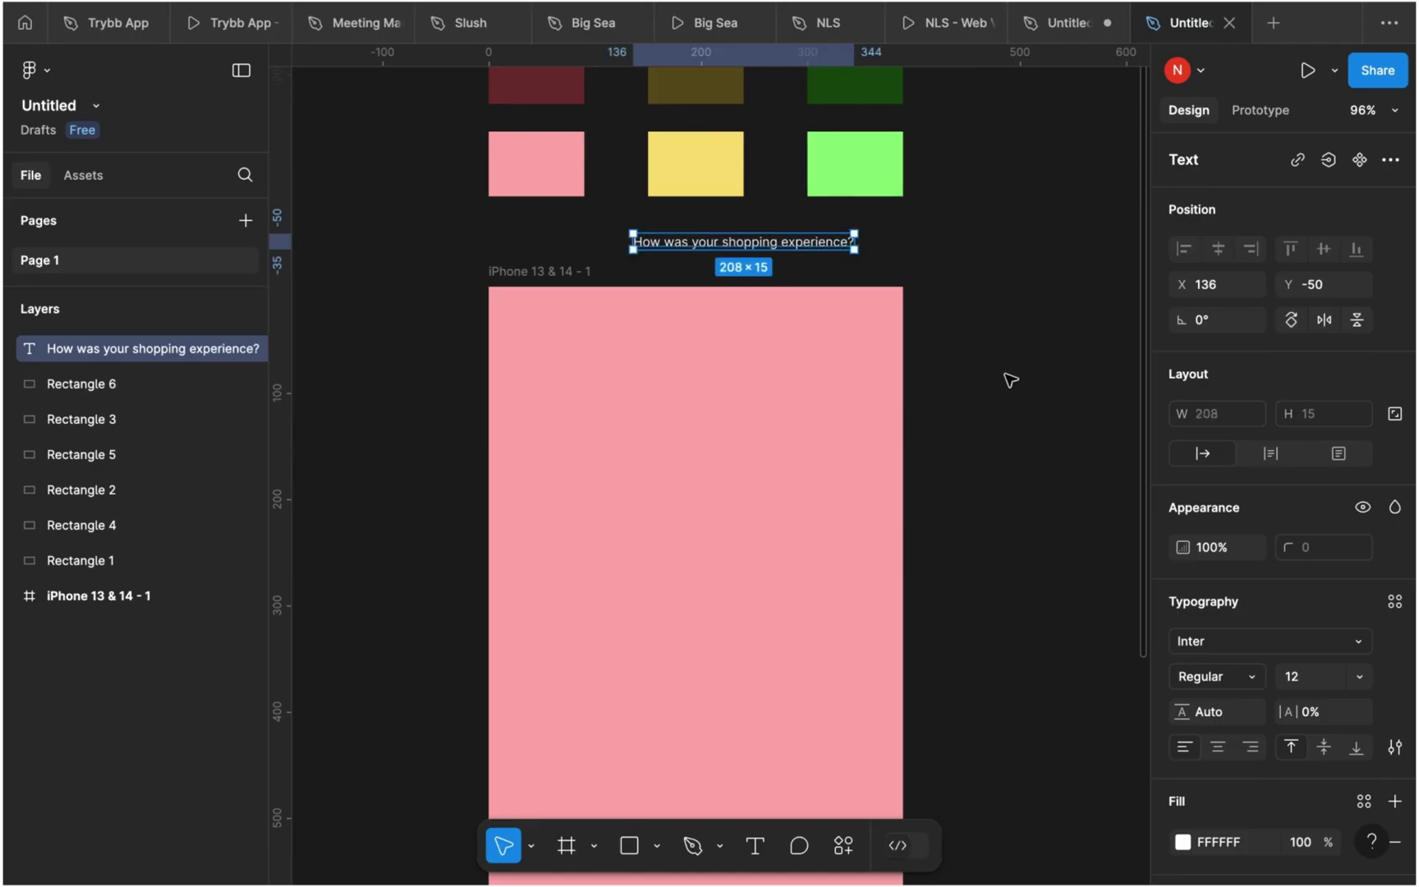
- Change the font of the question text to Quicksand
{"action": "left_click", "coordinate": [1238, 651]}
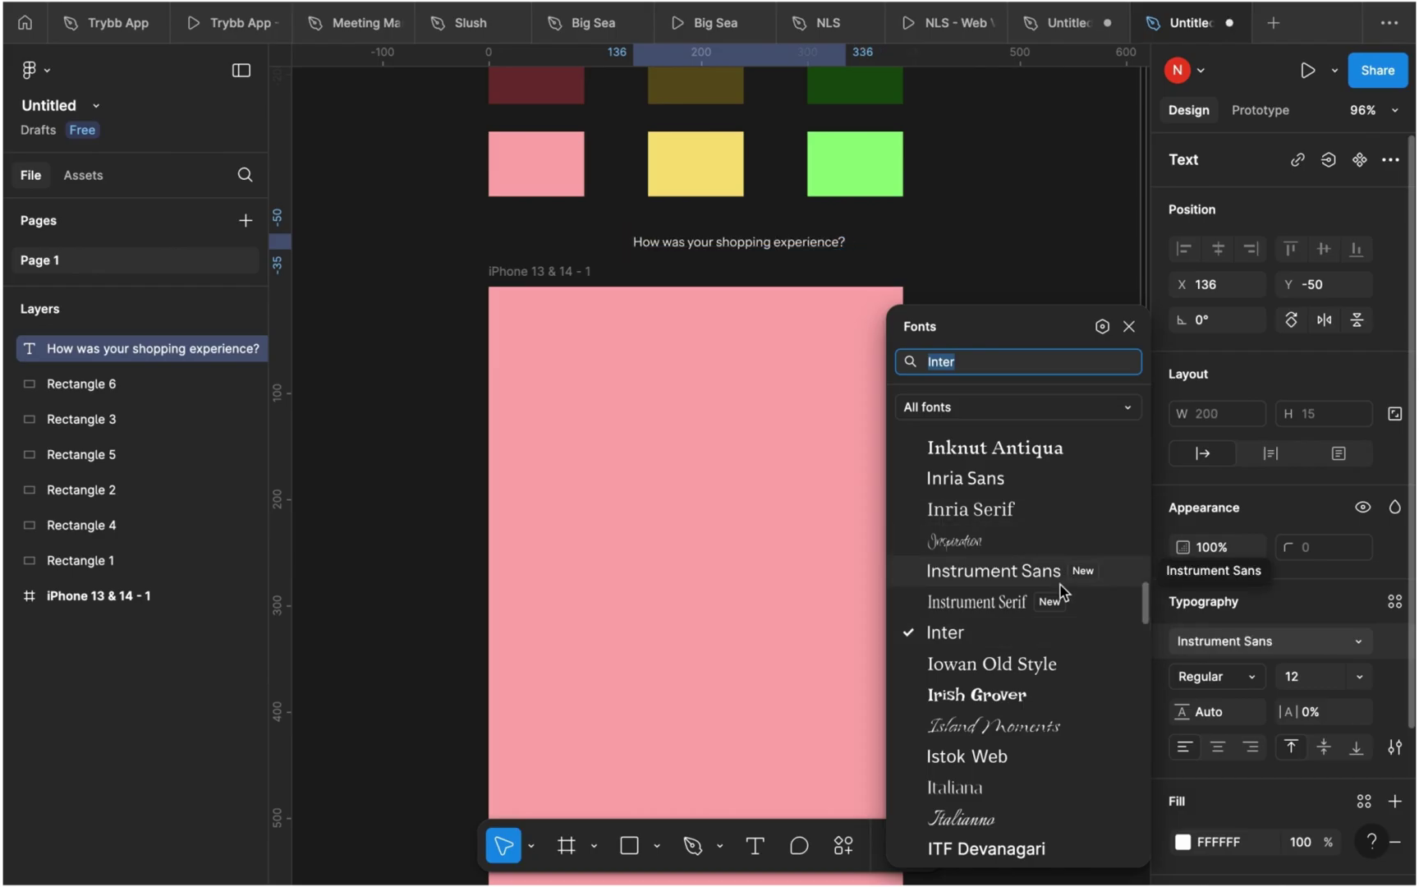
{"action": "left_click", "coordinate": [1215, 640]}
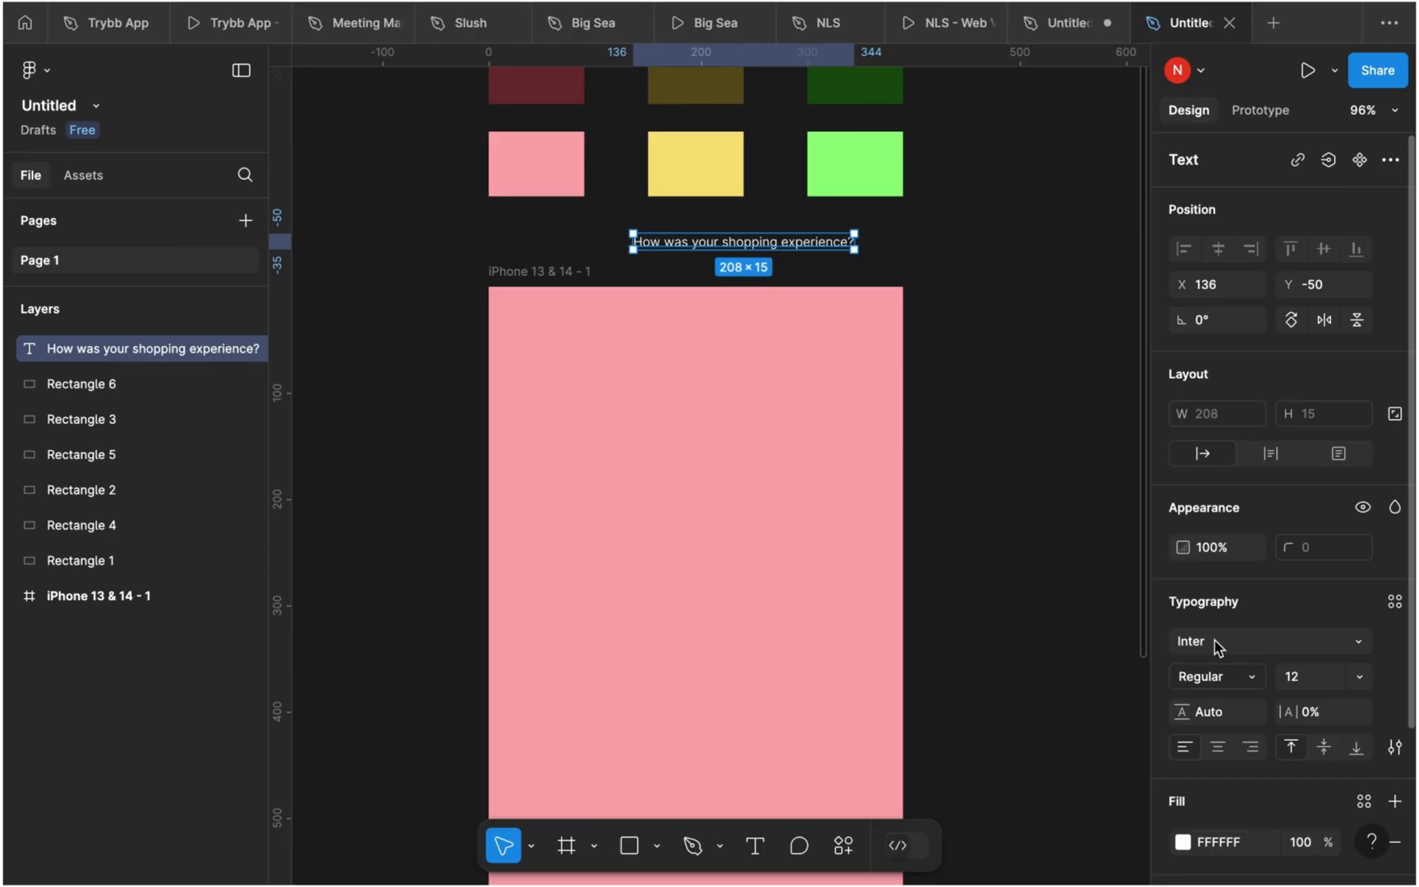
{"action": "left_click", "coordinate": [1216, 641]}
{"action": "type", "text": "quick"}
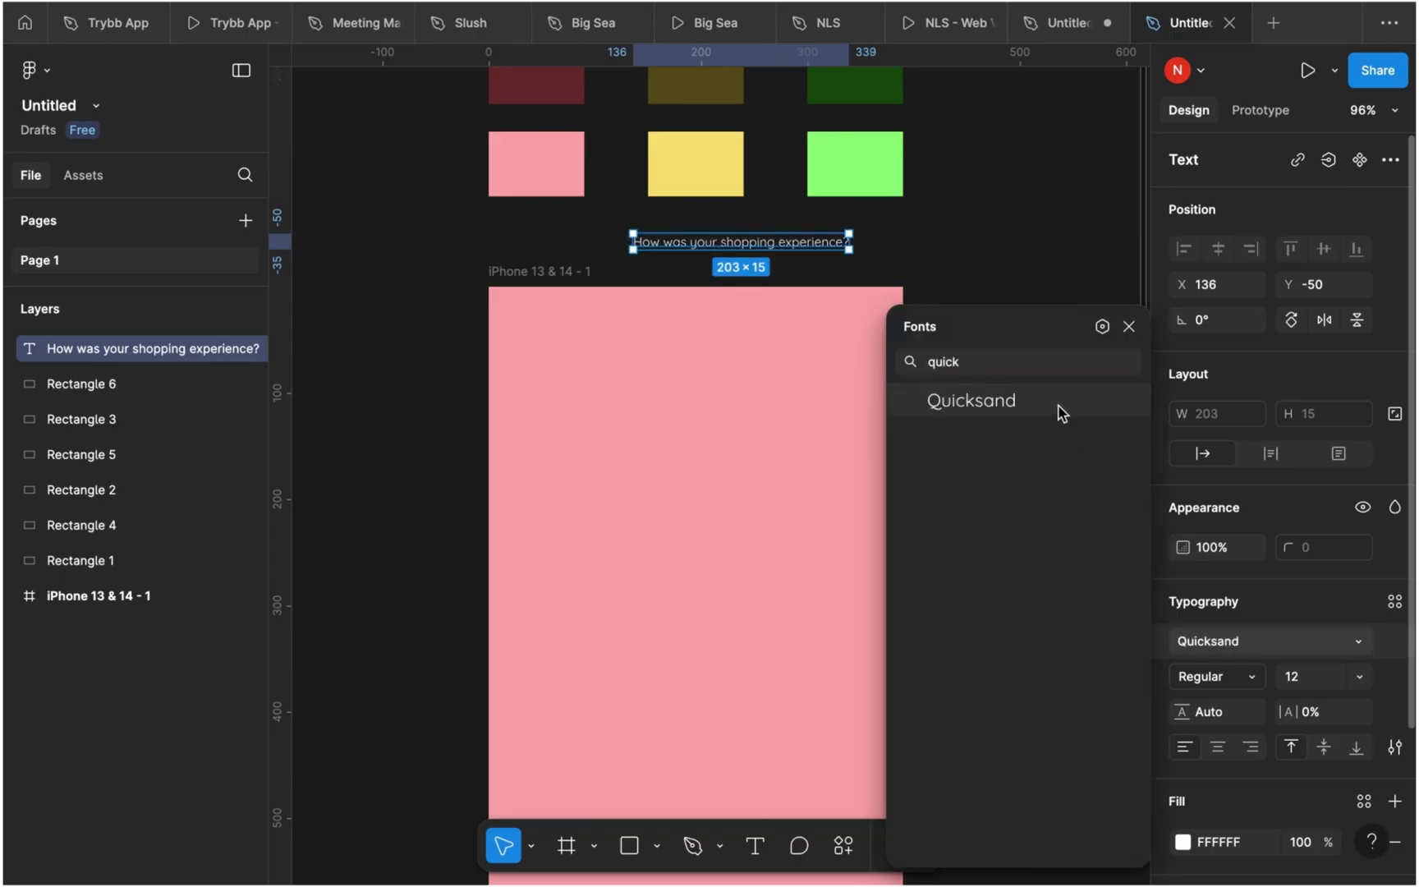
{"action": "left_click", "coordinate": [1061, 409]}
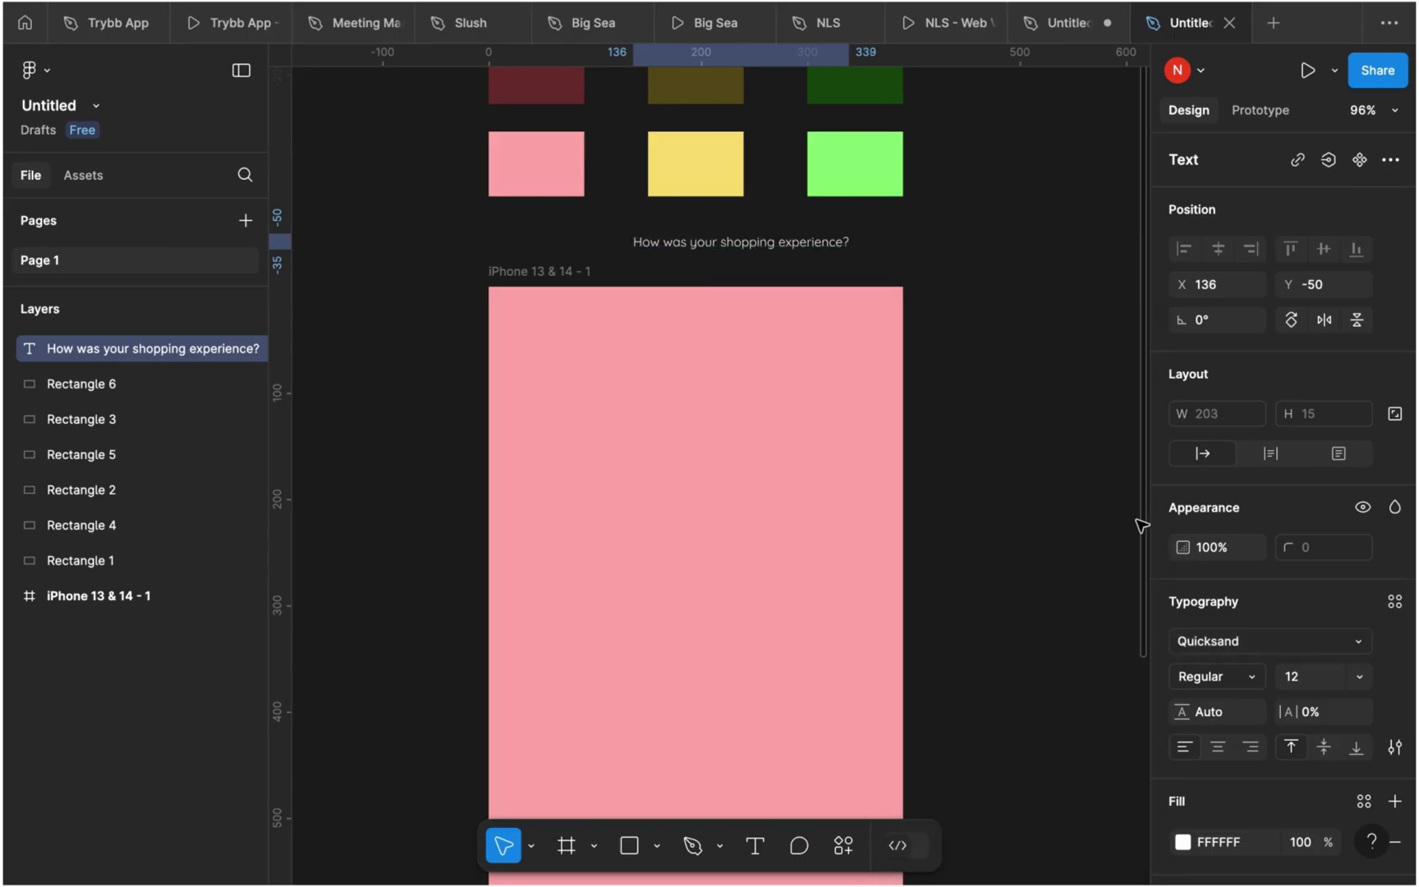
- Increase the font size of the question text to 18
{"action": "left_click", "coordinate": [1324, 678]}
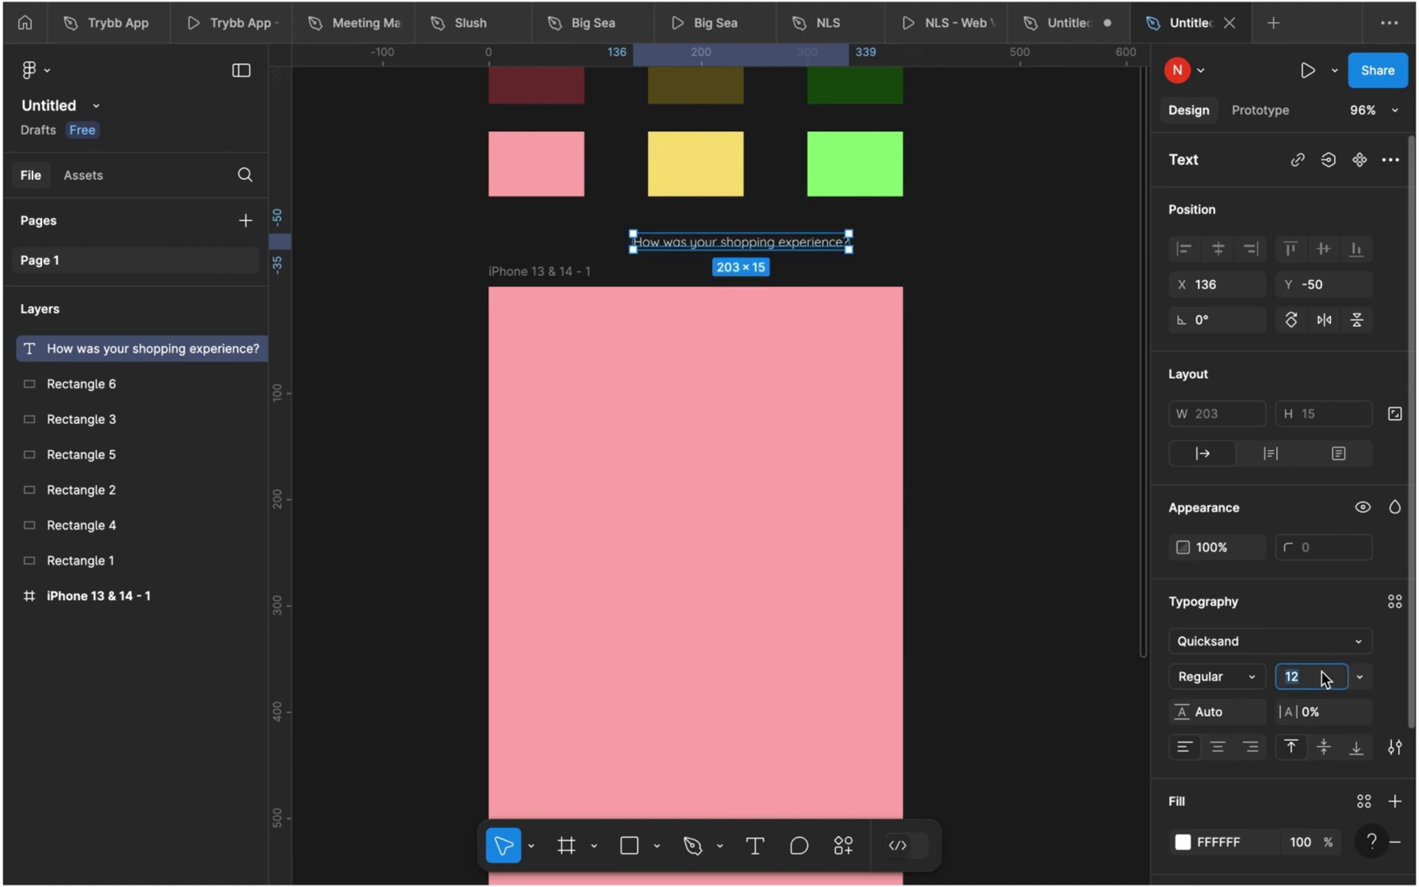
{"action": "key", "text": "Up"}
{"action": "key", "text": "Up"}
{"action": "key", "text": "Up"}
{"action": "key", "text": "Up"}
{"action": "key", "text": "Up"}
{"action": "key", "text": "Up"}
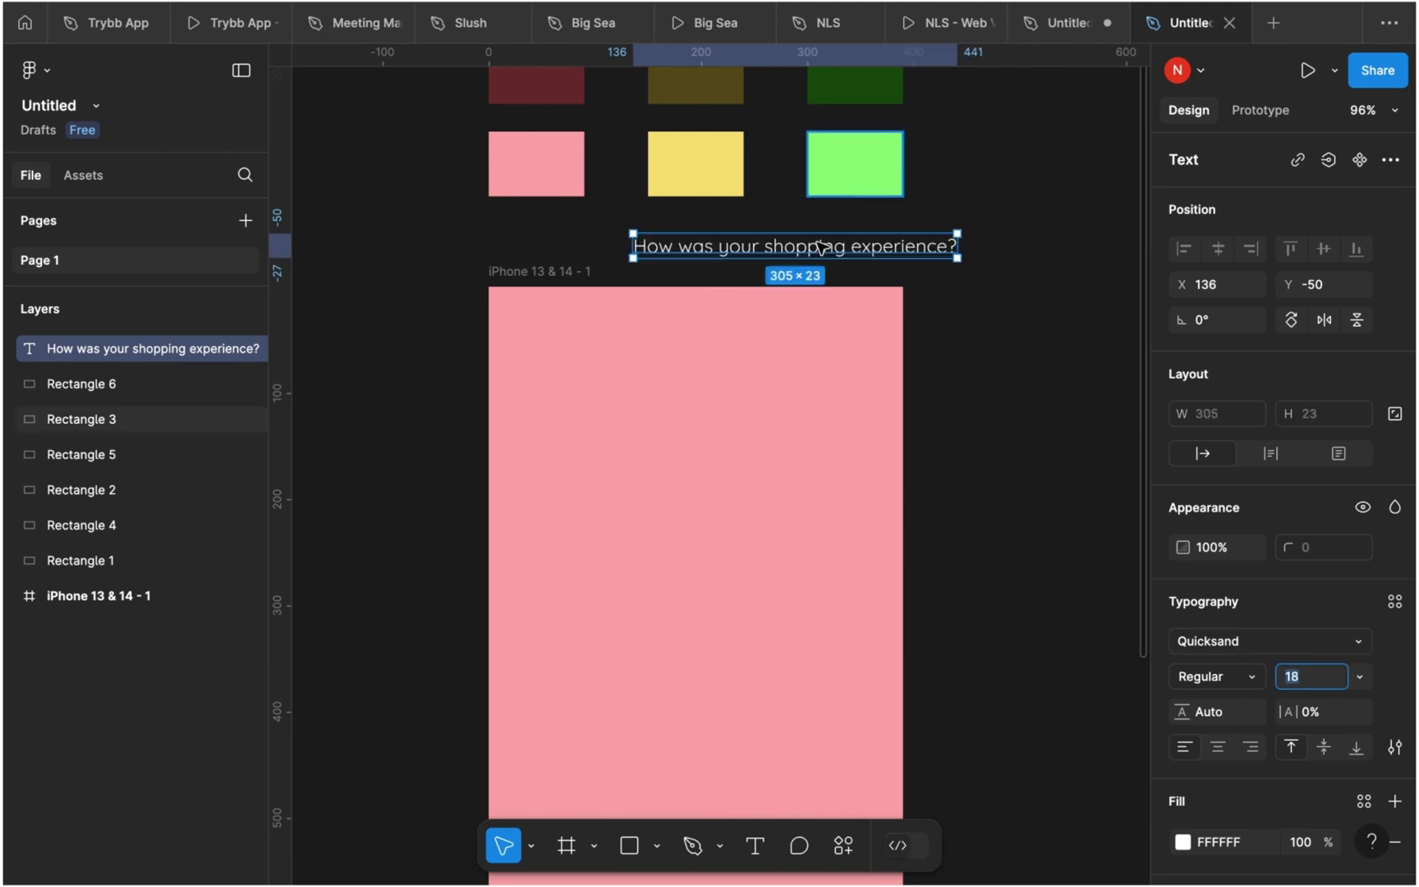
- Shift the question text over the frame, narrow its box to about 261 wide so it wraps onto two lines, and center-align it
{"action": "left_click_drag", "start_coordinate": [819, 246], "coordinate": [737, 245]}
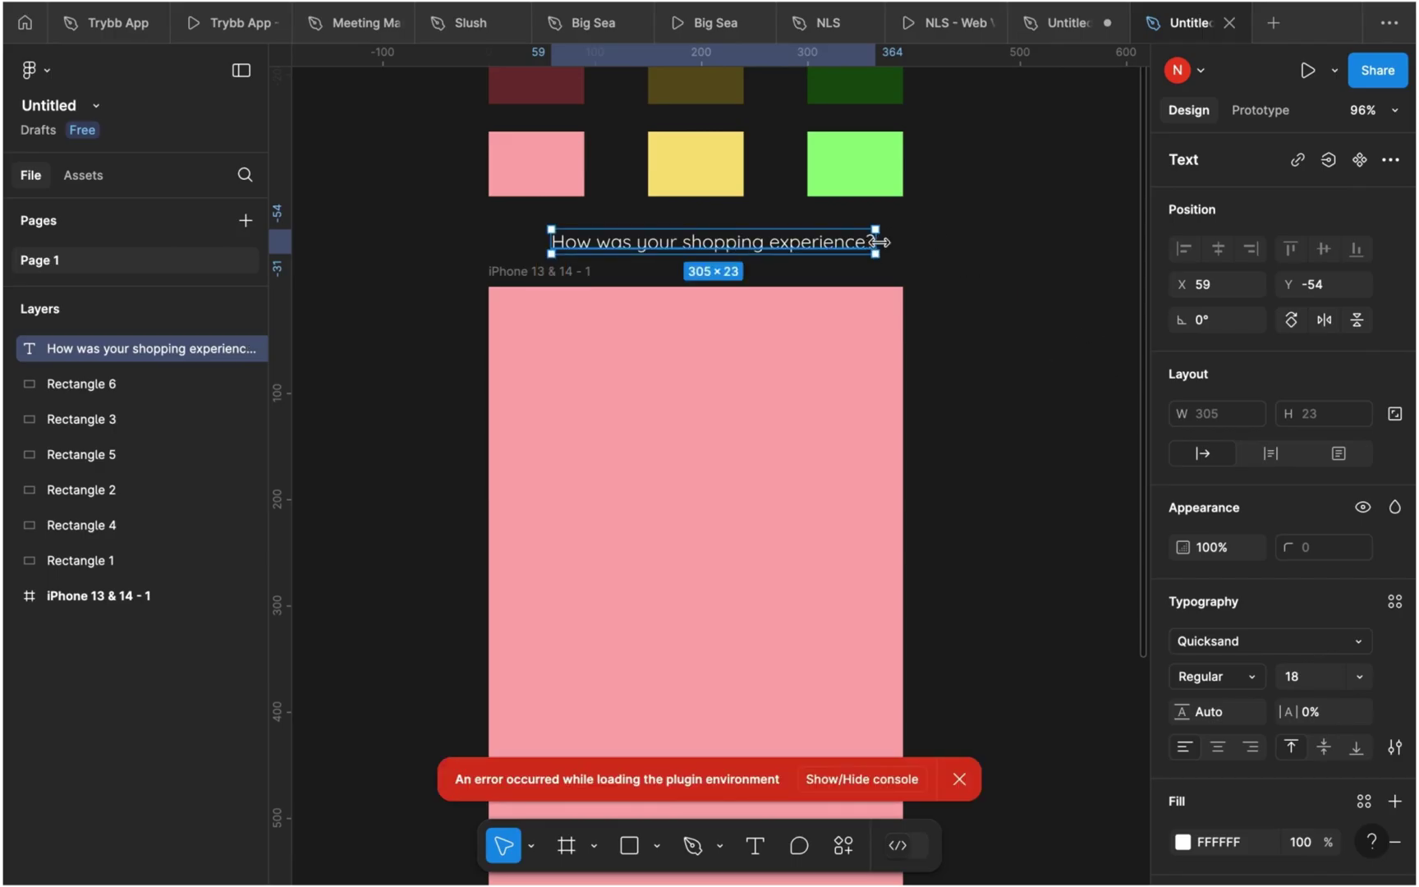
{"action": "left_click_drag", "start_coordinate": [874, 242], "coordinate": [852, 243]}
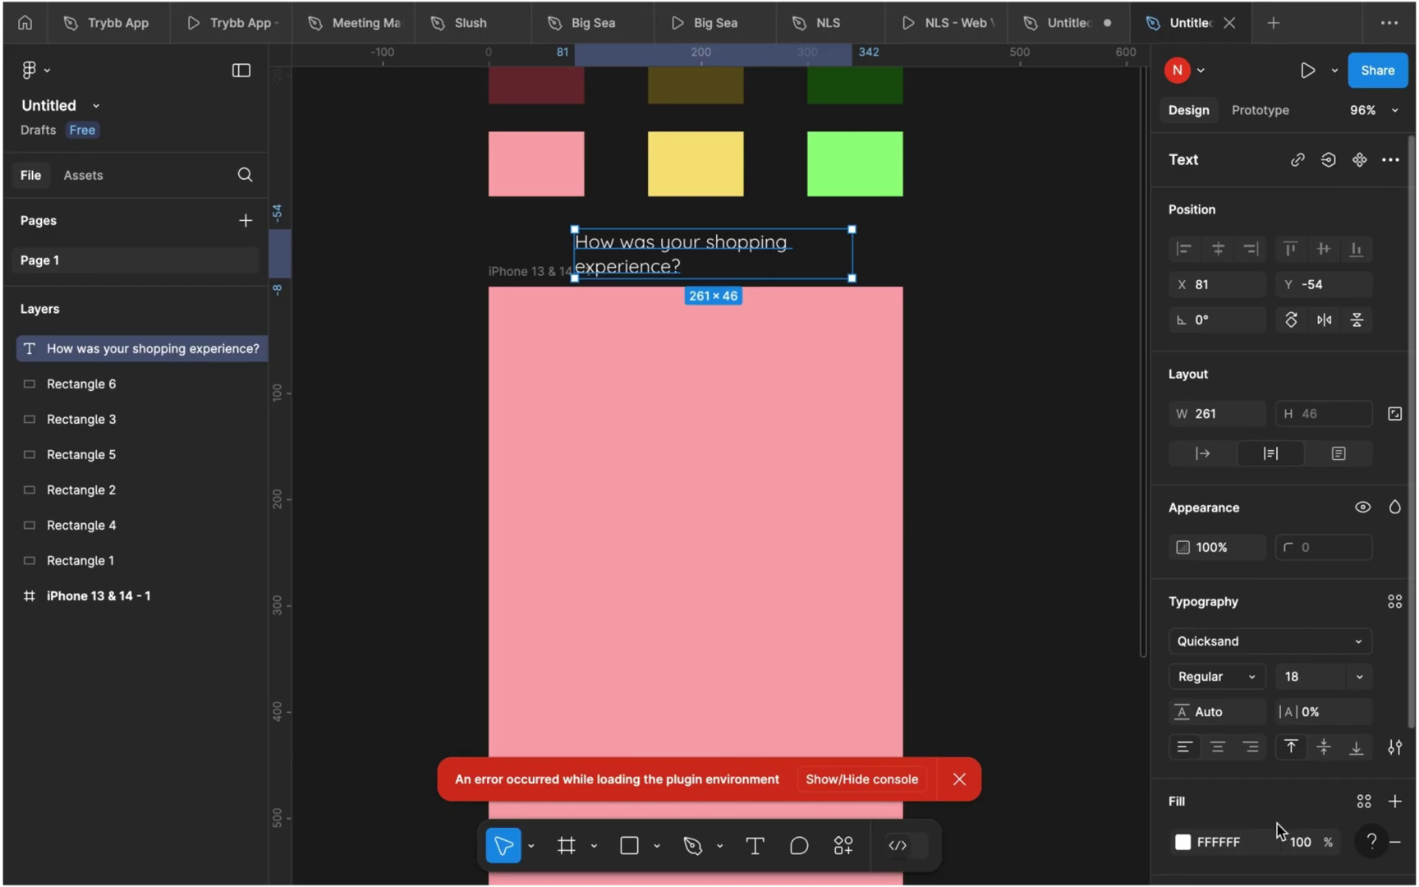
{"action": "left_click", "coordinate": [1218, 747]}
- Set the question text to font size 21 and SemiBold weight
{"action": "left_click", "coordinate": [1304, 677]}
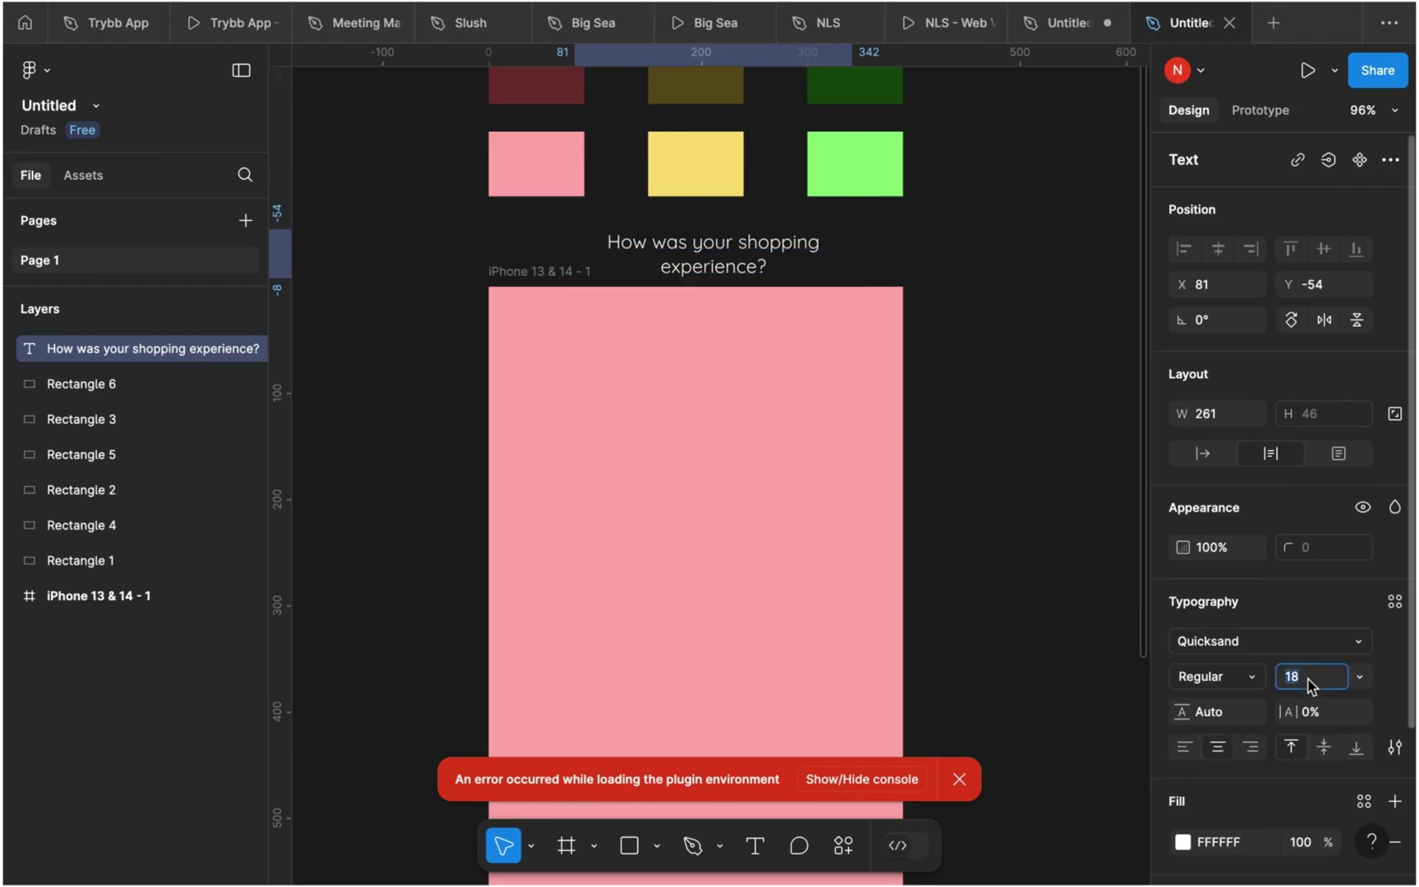
{"action": "key", "text": "Up"}
{"action": "key", "text": "Up"}
{"action": "key", "text": "Up"}
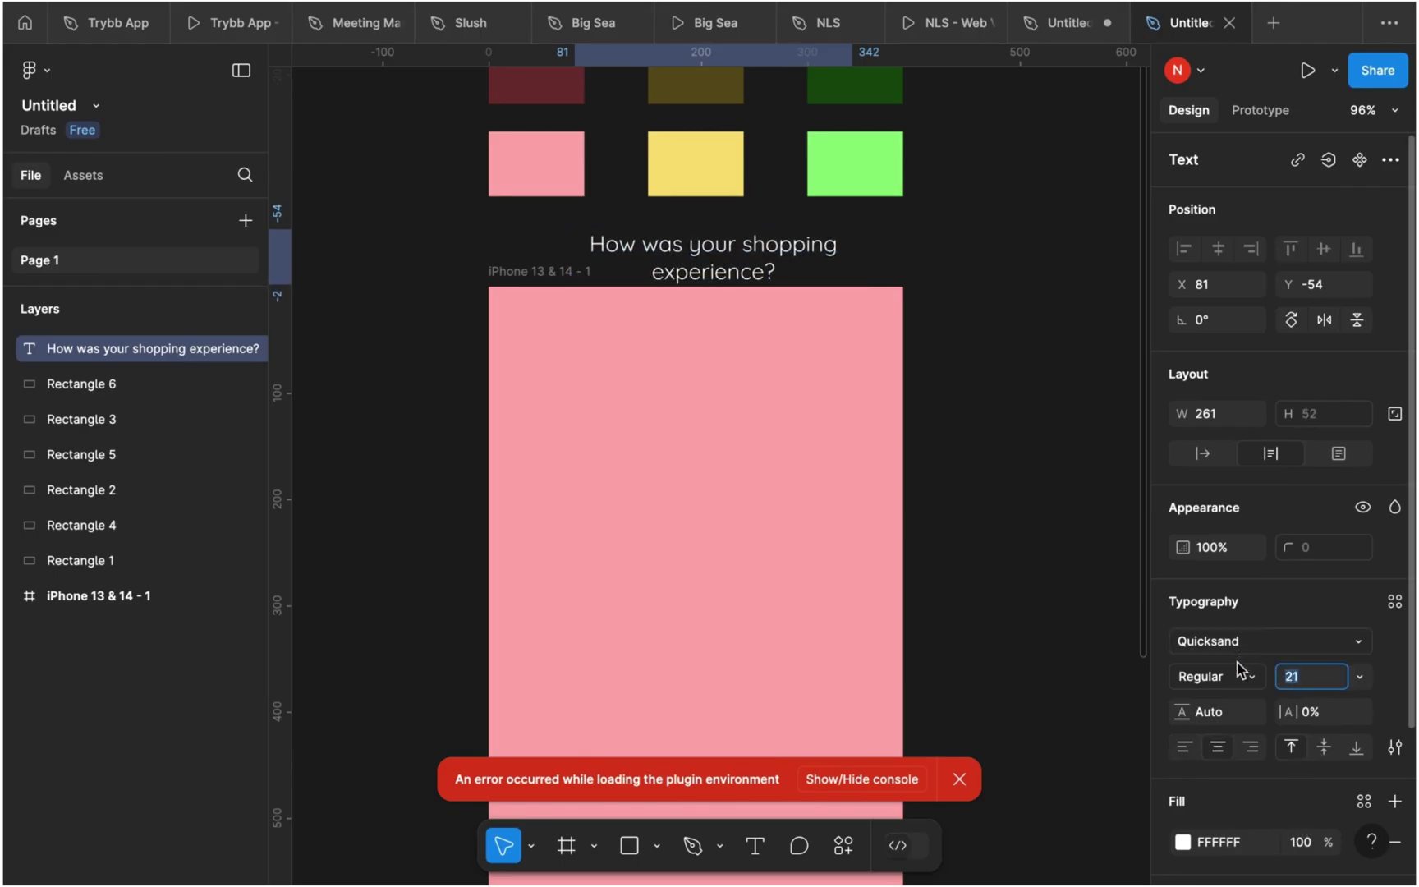
{"action": "left_click", "coordinate": [1242, 675]}
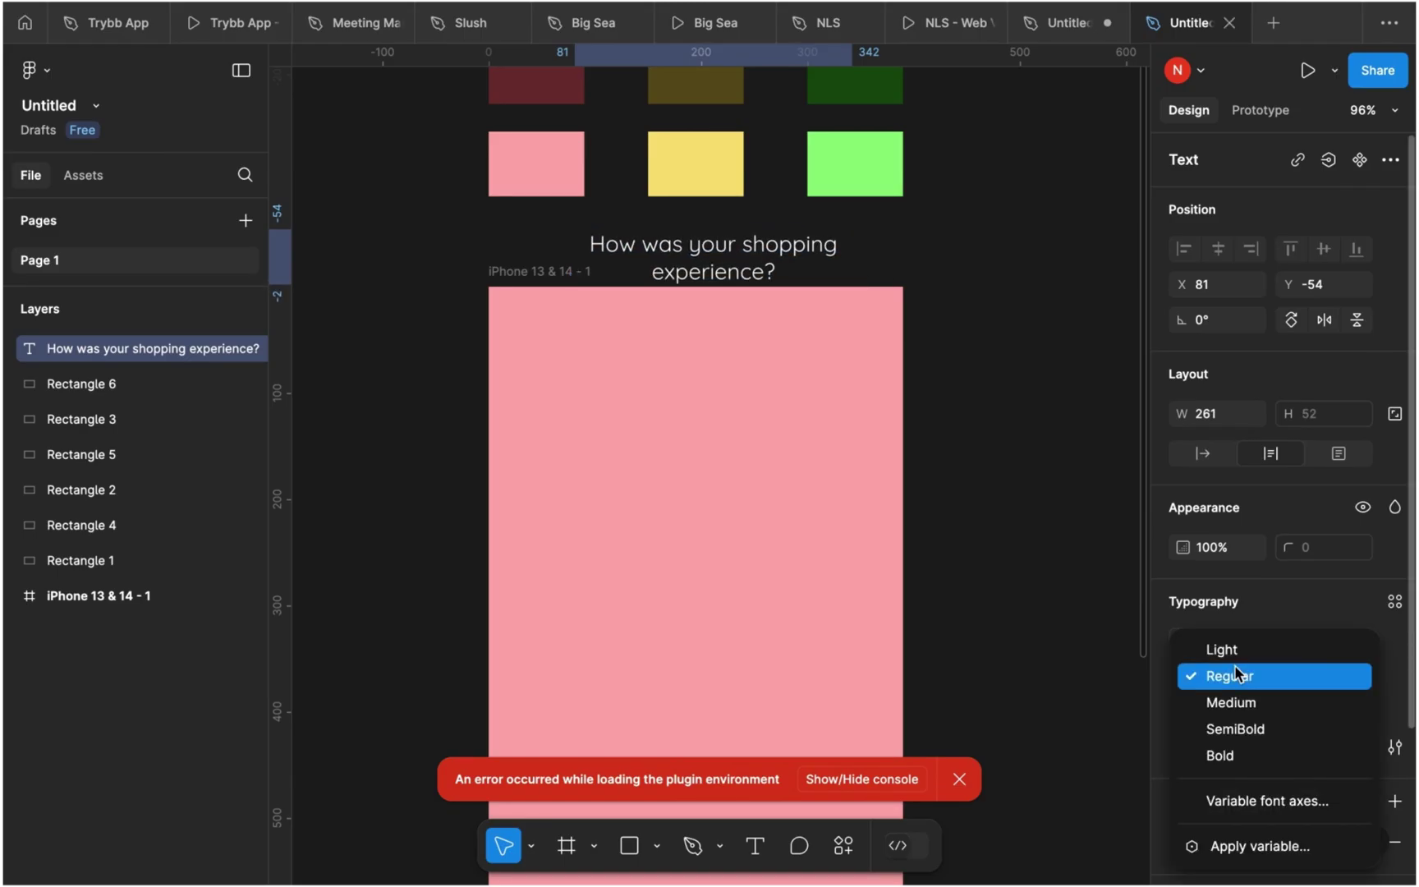
{"action": "left_click", "coordinate": [1232, 731]}
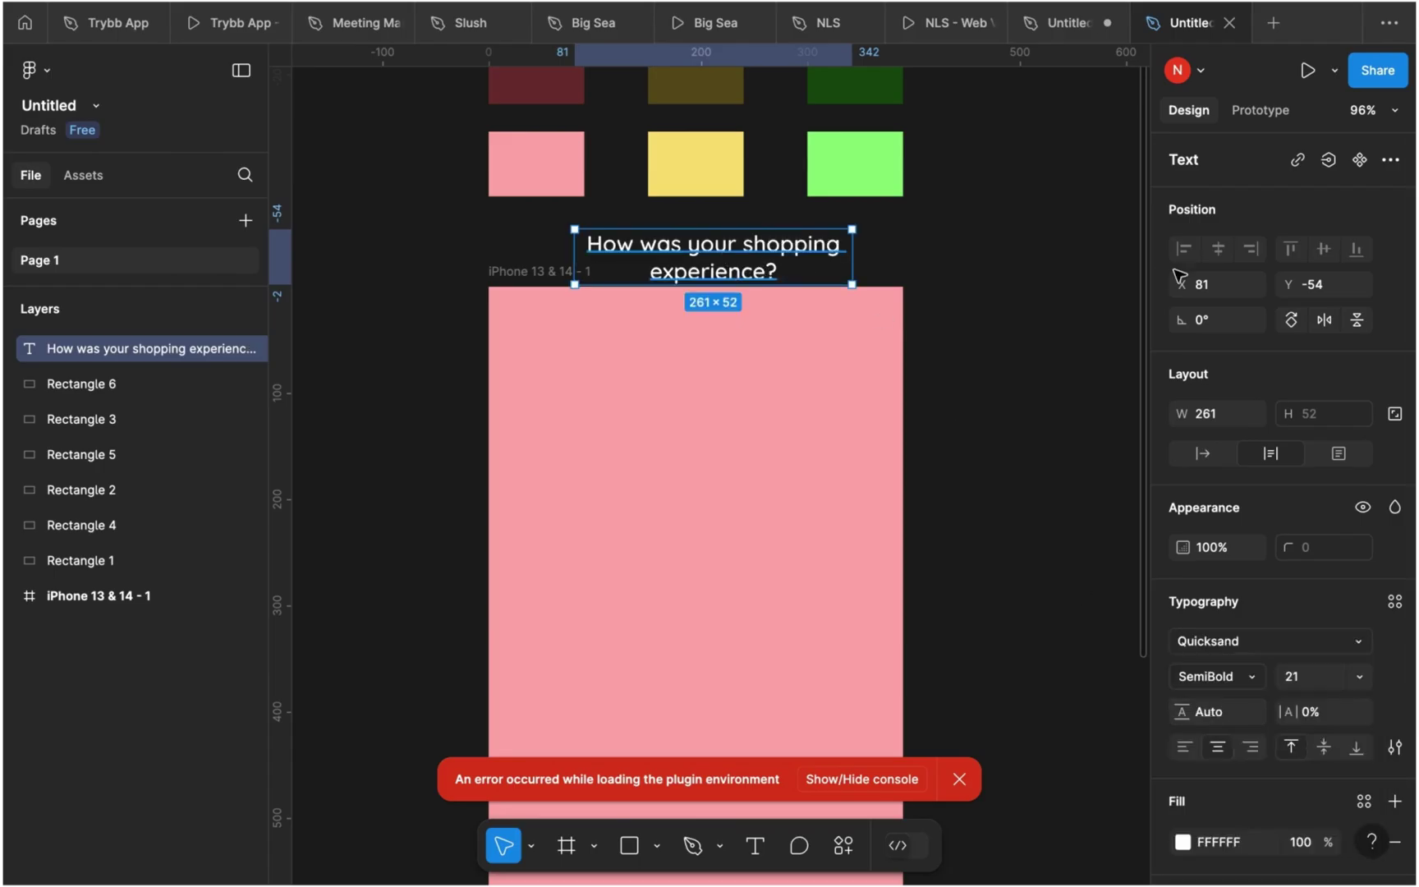
- Center the question text horizontally above the frame and fill it with the dark red 723232
{"action": "left_click_drag", "start_coordinate": [743, 246], "coordinate": [726, 230]}
{"action": "scroll", "coordinate": [1232, 699], "scroll_direction": "down", "scroll_amount": 3}
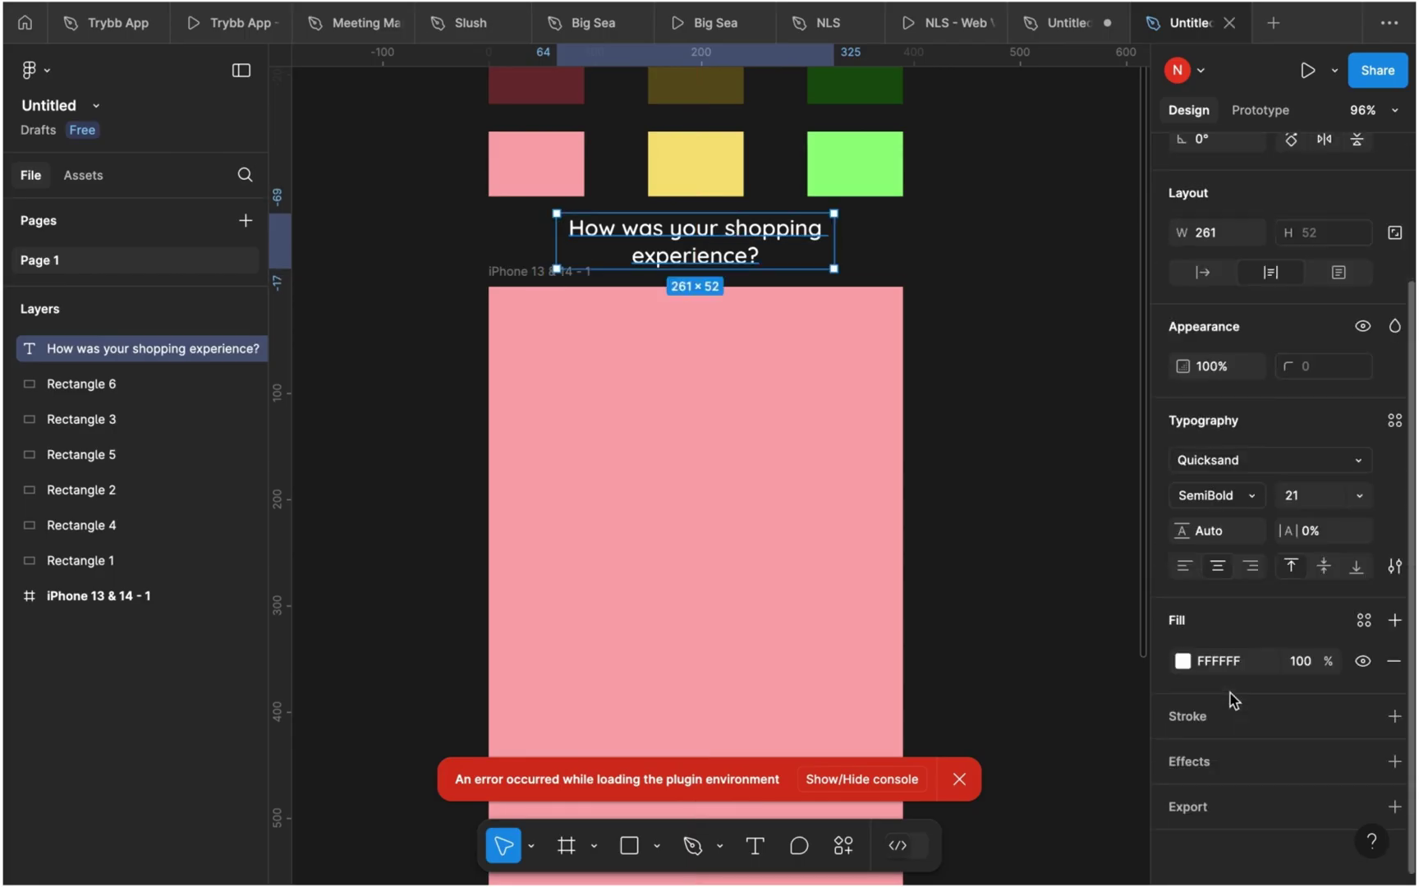
{"action": "left_click", "coordinate": [1183, 661]}
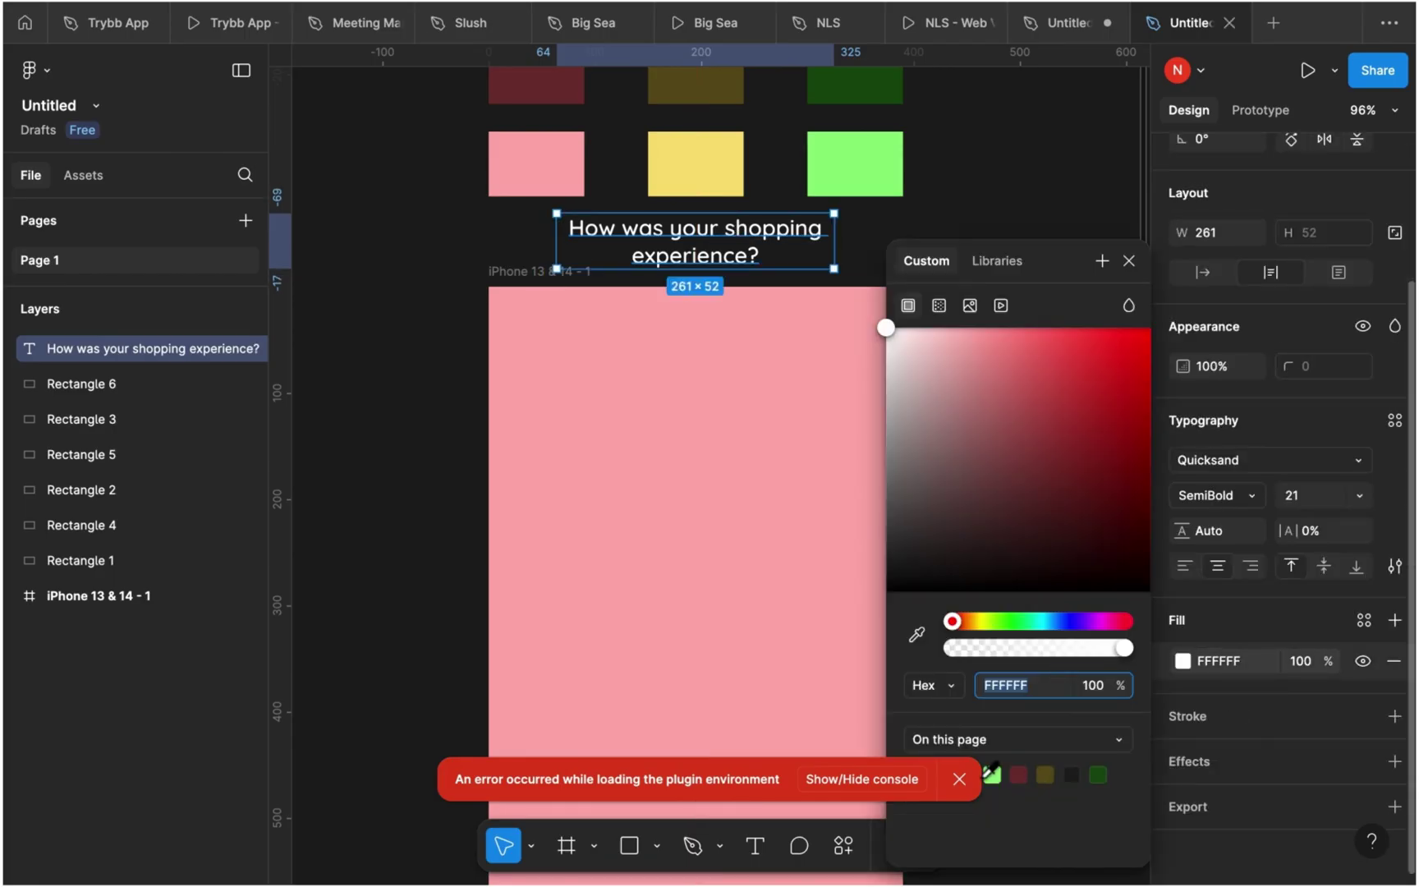
{"action": "left_click", "coordinate": [959, 779]}
{"action": "left_click", "coordinate": [1018, 775]}
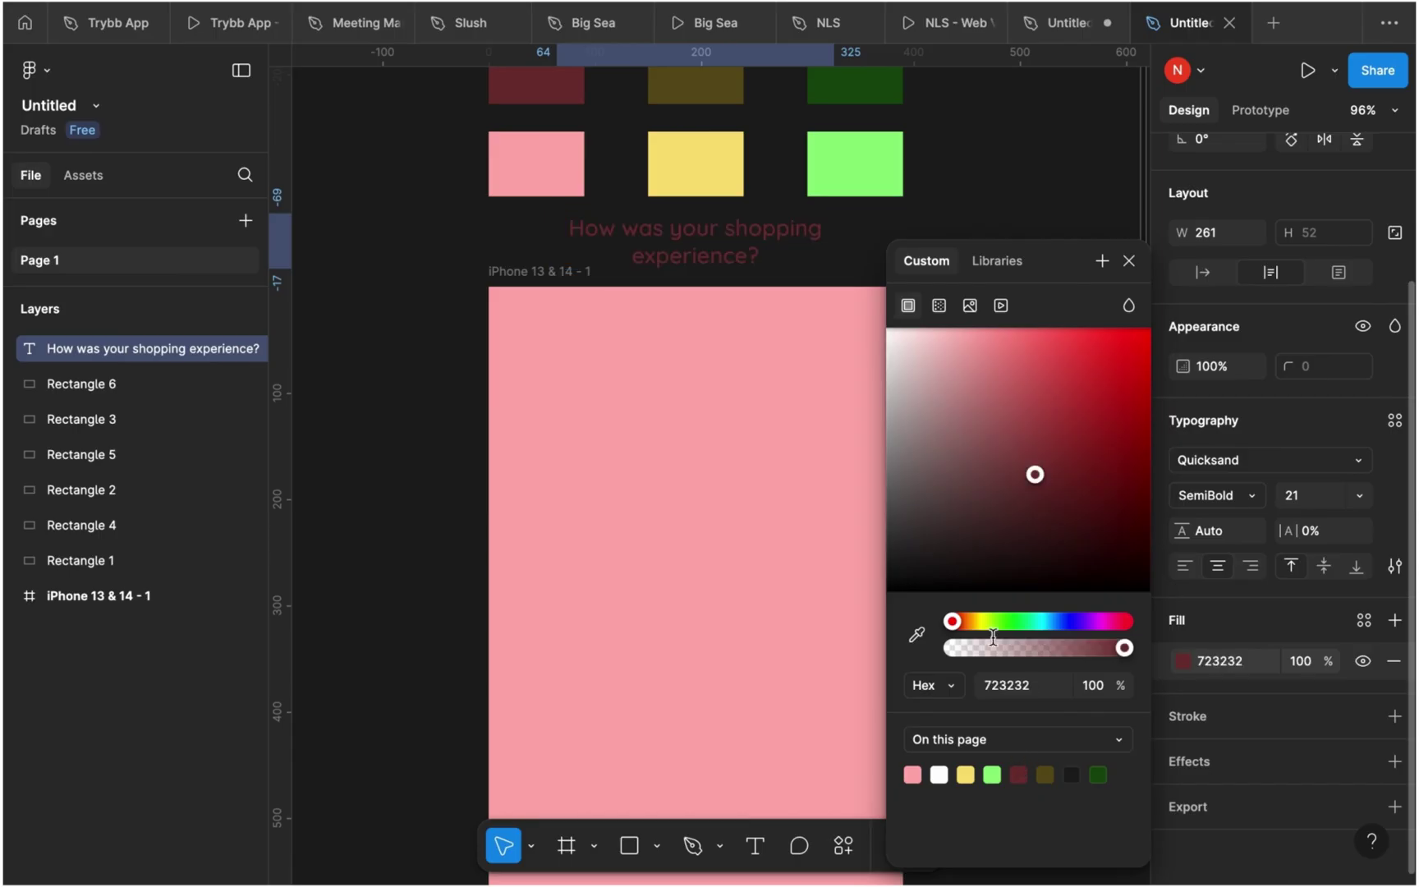
{"action": "left_click", "coordinate": [1130, 261]}
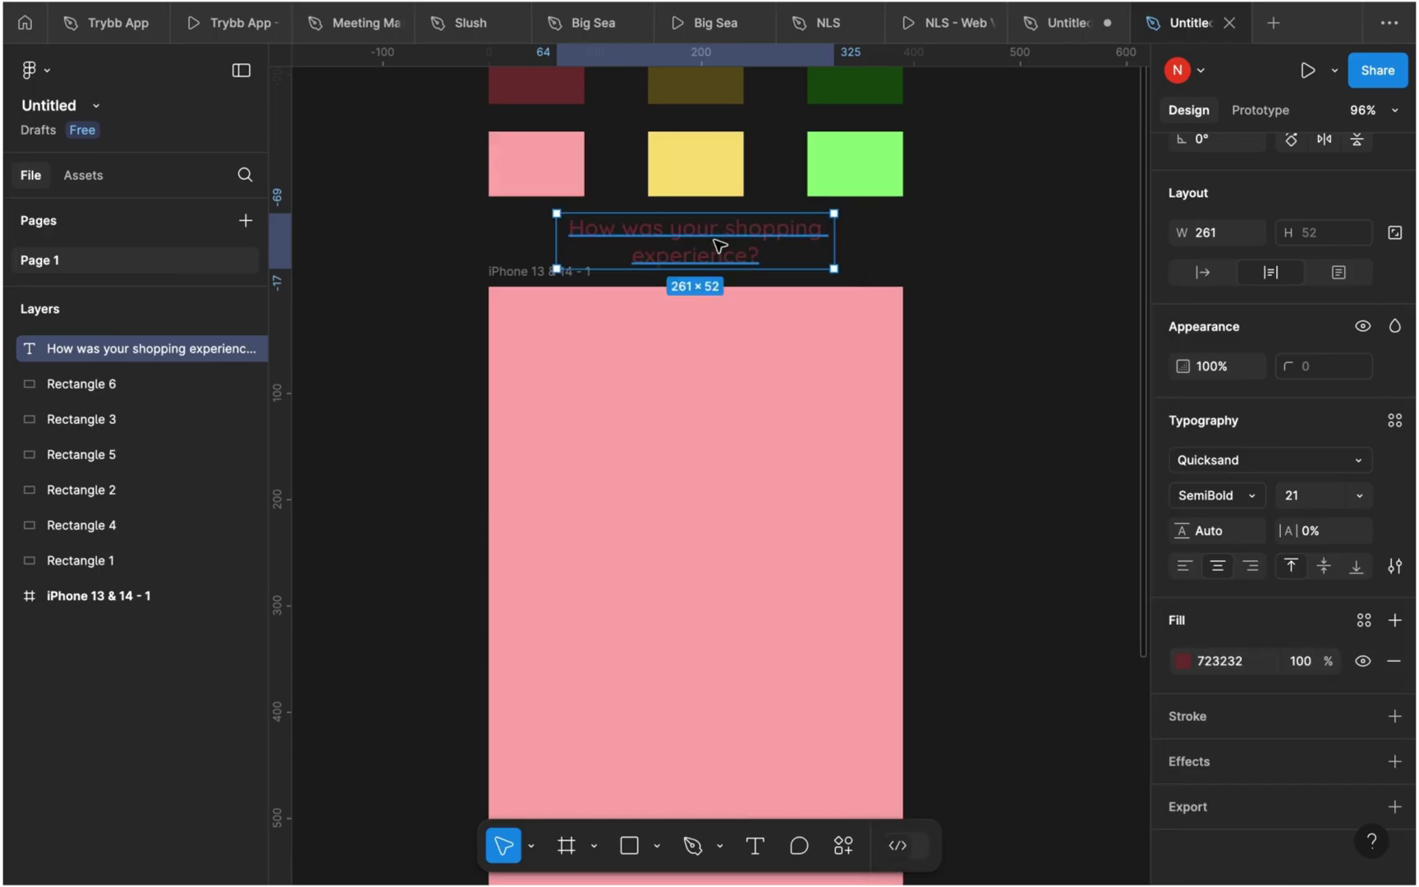
- Move all six color swatches together straight up, well clear of the phone frame
{"action": "scroll", "coordinate": [719, 245], "scroll_direction": "down", "scroll_amount": 5}
{"action": "scroll", "coordinate": [716, 240], "scroll_direction": "up", "scroll_amount": 3}
{"action": "left_click", "coordinate": [837, 327]}
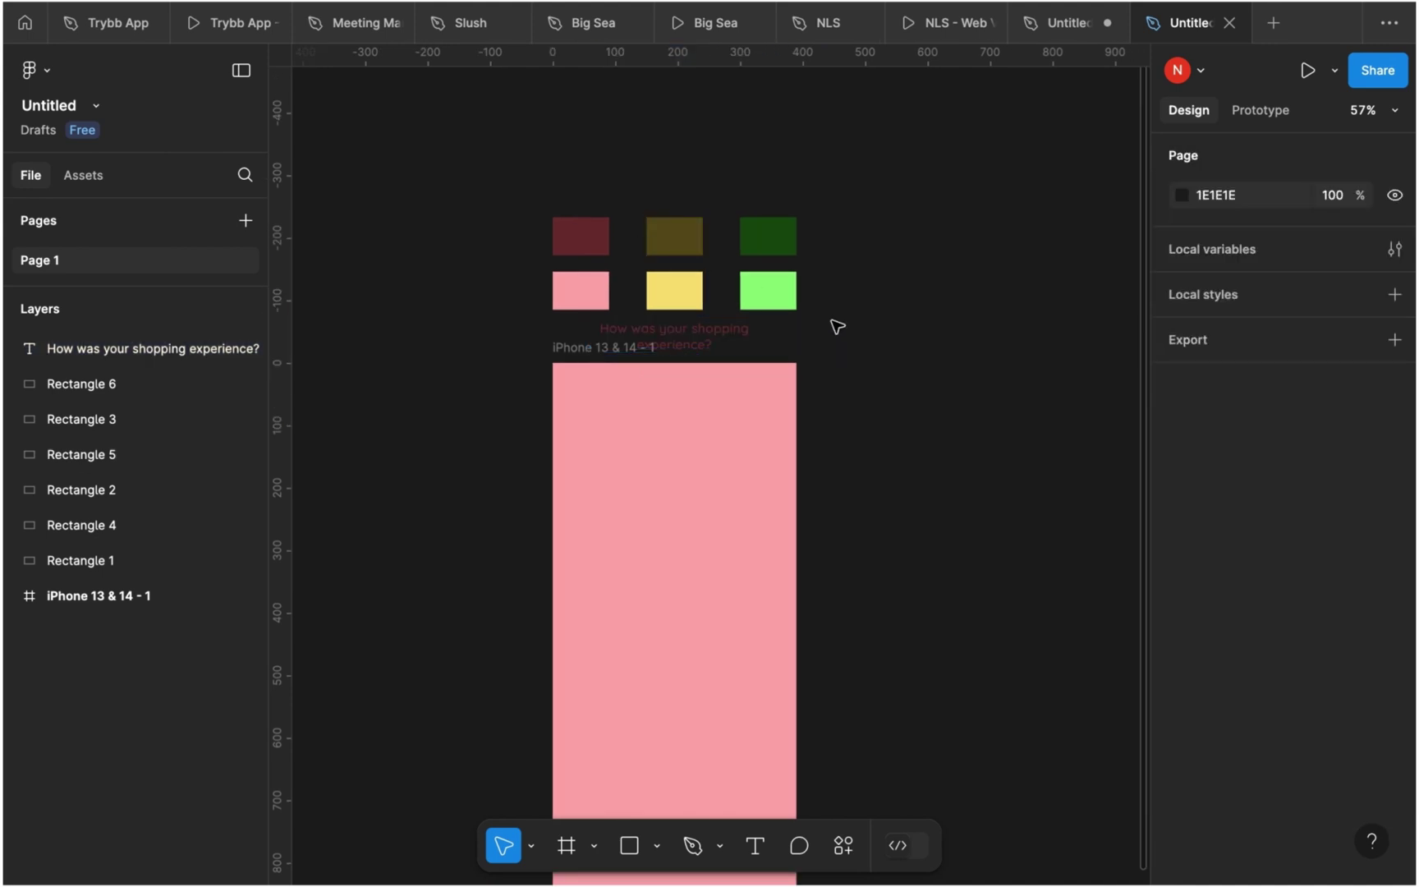
{"action": "left_click_drag", "start_coordinate": [837, 327], "coordinate": [542, 205]}
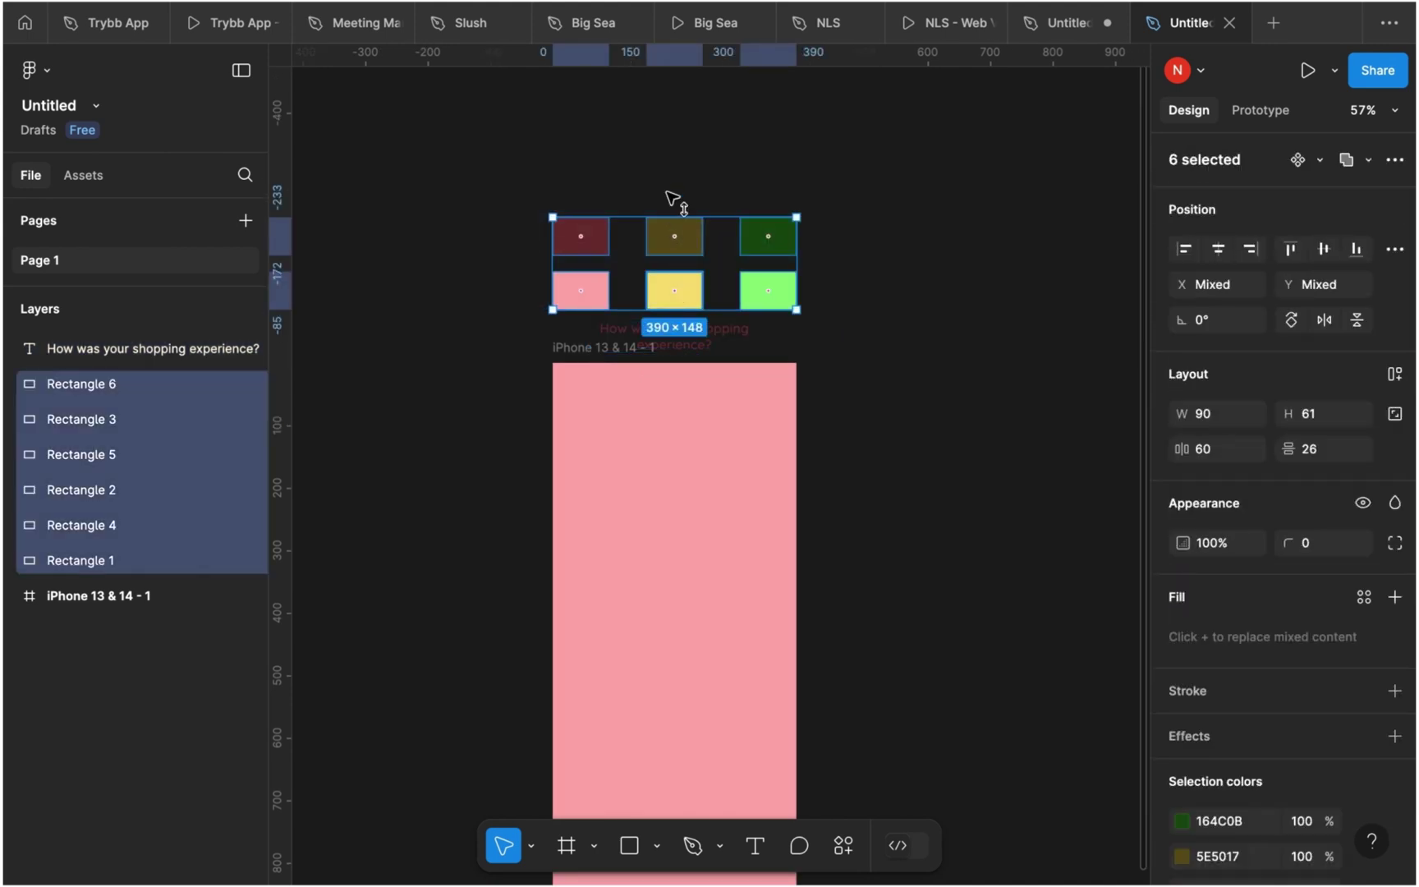
{"action": "left_click_drag", "start_coordinate": [673, 297], "coordinate": [674, 139]}
- Move the question text down into the upper part of the pink frame, at about X 64, Y 164
{"action": "left_click", "coordinate": [686, 333]}
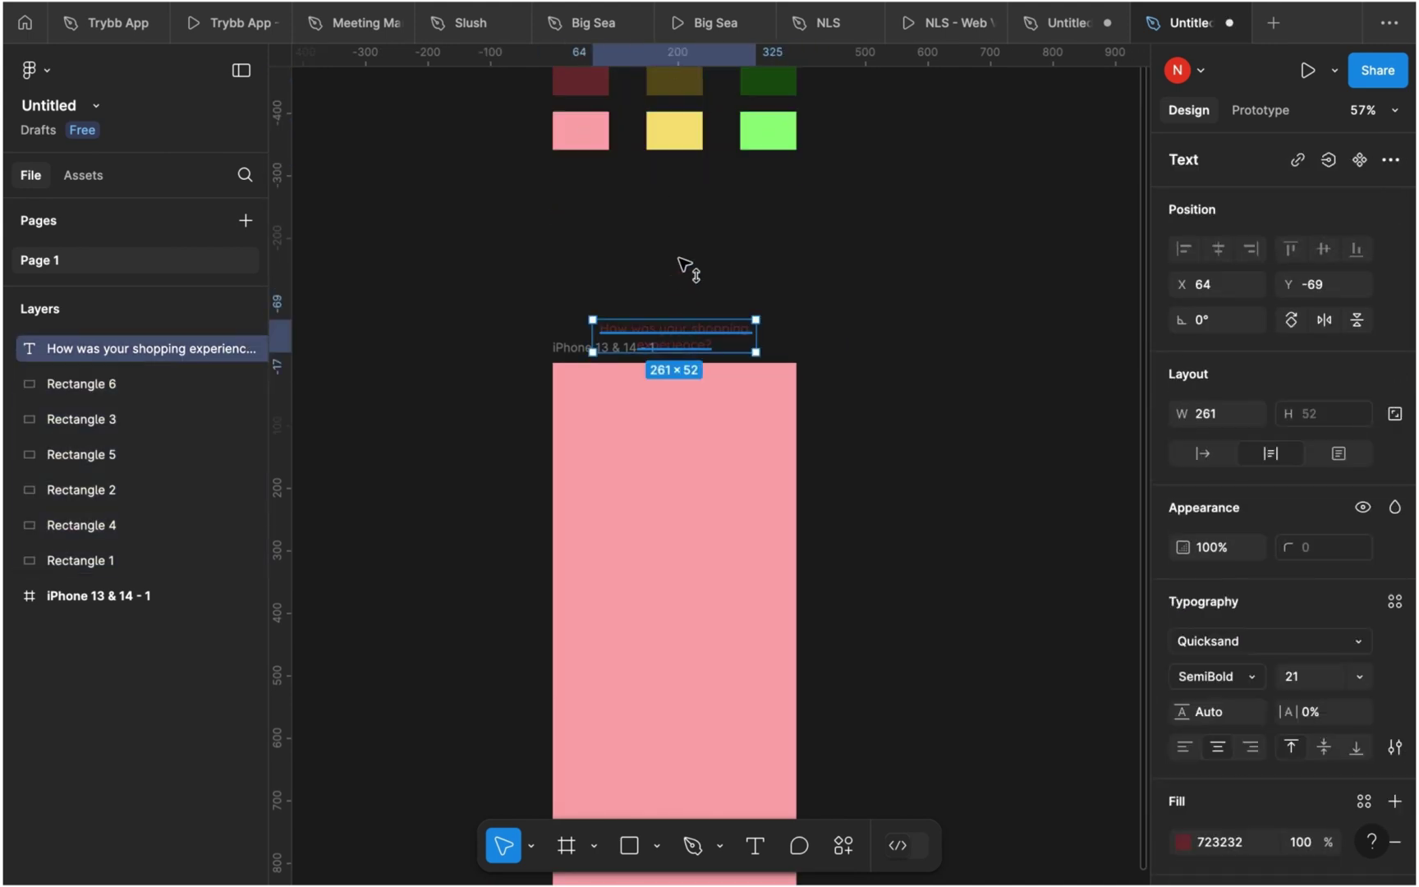
{"action": "left_click_drag", "start_coordinate": [680, 262], "coordinate": [691, 478]}
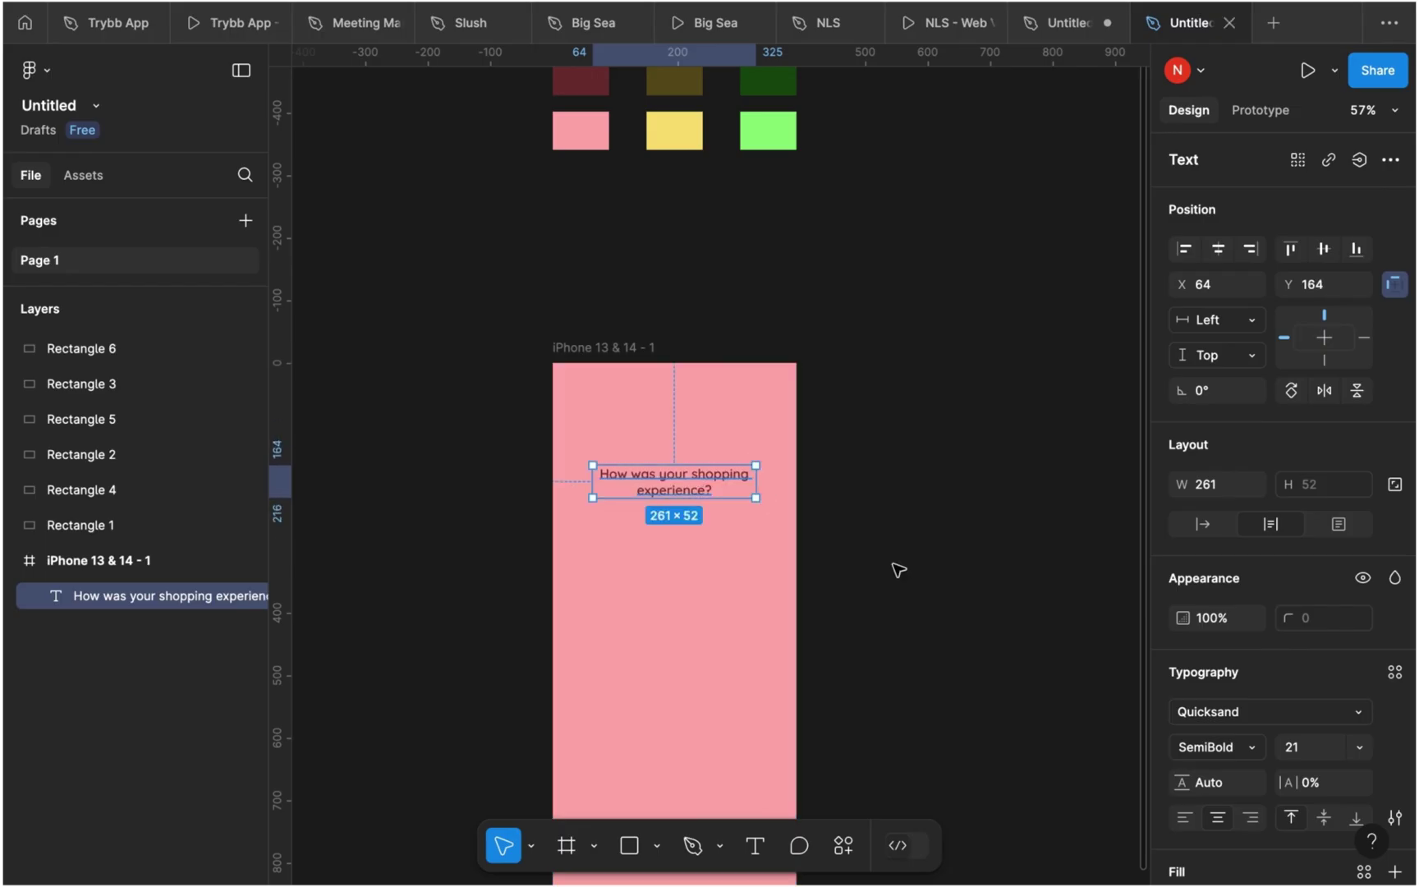
{"action": "left_click", "coordinate": [899, 569]}
{"action": "scroll", "coordinate": [899, 569], "scroll_direction": "down", "scroll_amount": 3}
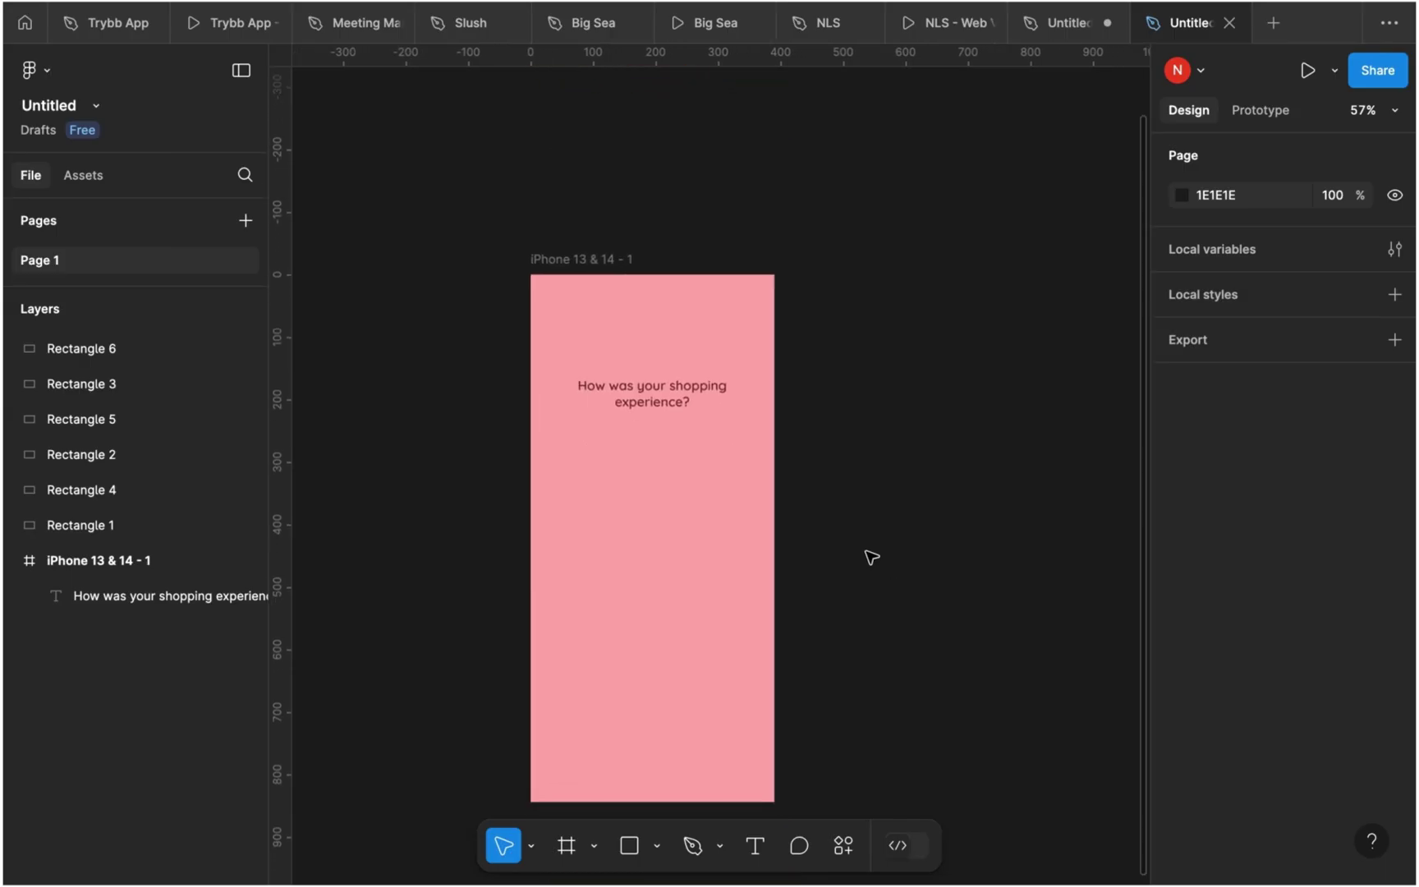
{"action": "scroll", "coordinate": [870, 558], "scroll_direction": "down", "scroll_amount": 5}
{"action": "scroll", "coordinate": [665, 633], "scroll_direction": "up", "scroll_amount": 2, "text": "ctrl"}
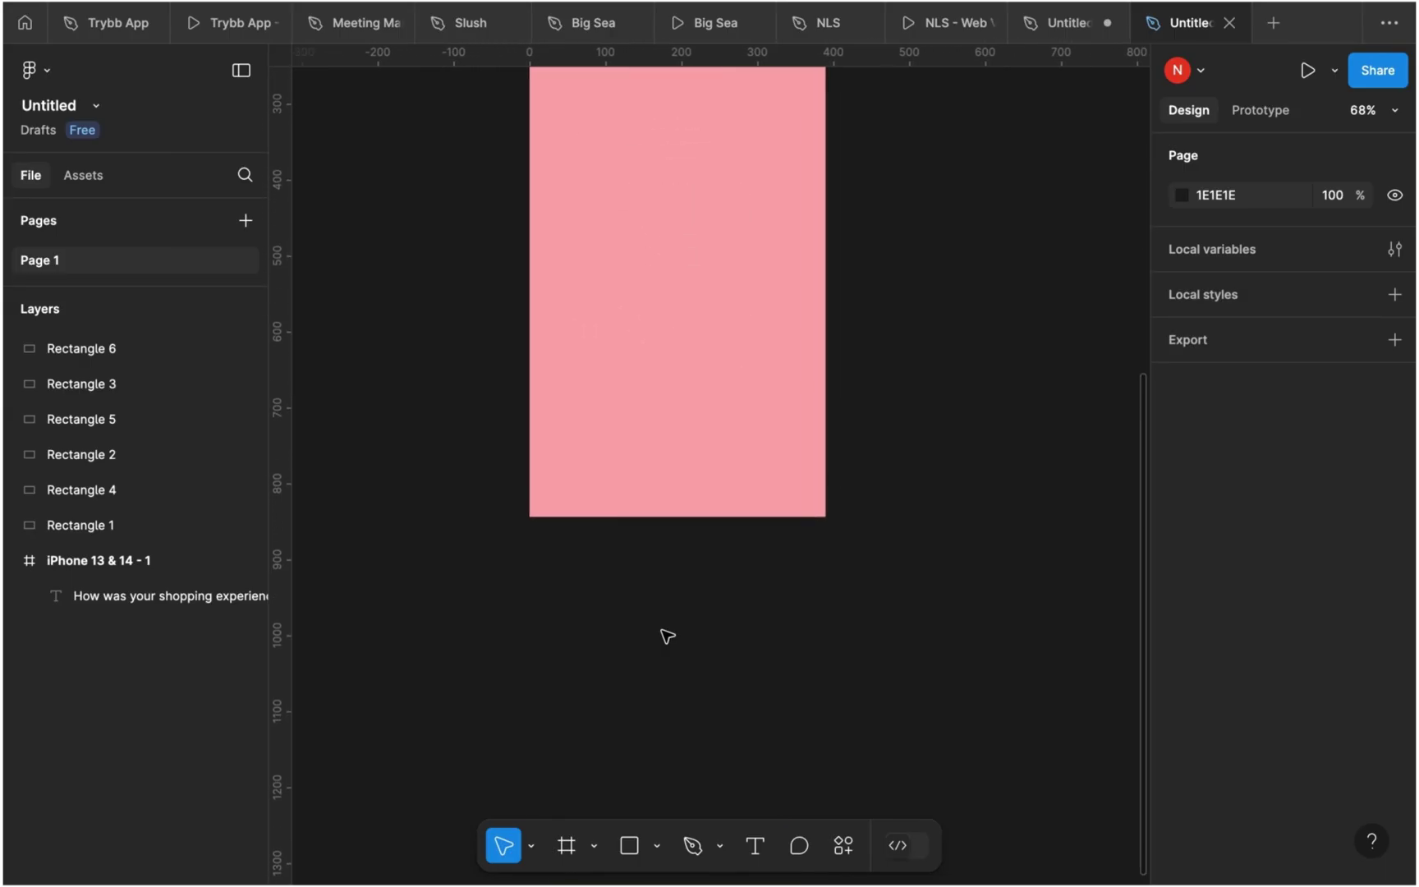
{"action": "scroll", "coordinate": [667, 636], "scroll_direction": "up", "scroll_amount": 1, "text": "ctrl"}
{"action": "key", "text": "o"}
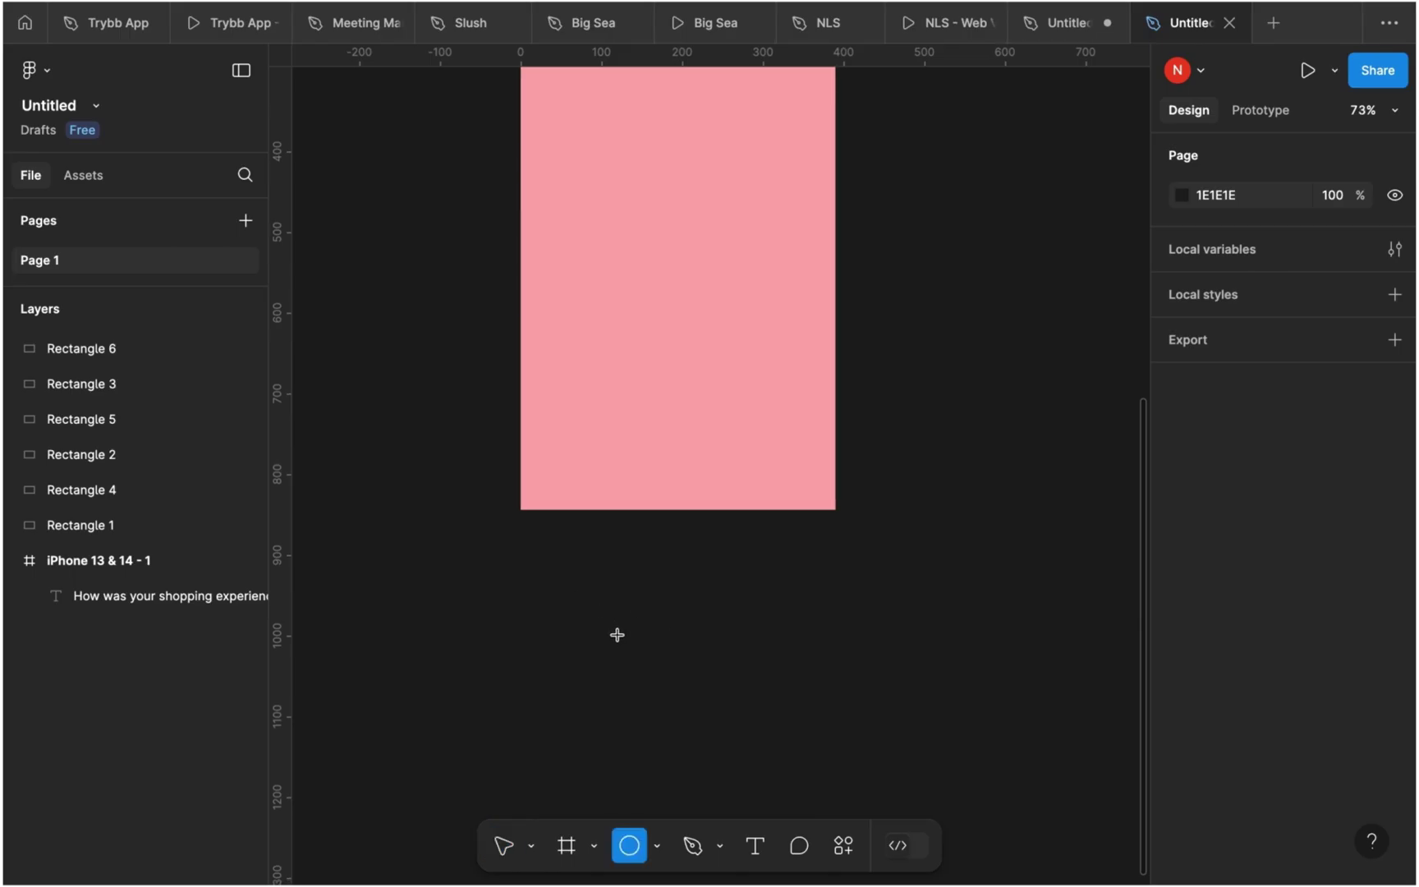
{"action": "left_click_drag", "start_coordinate": [575, 580], "coordinate": [627, 630]}
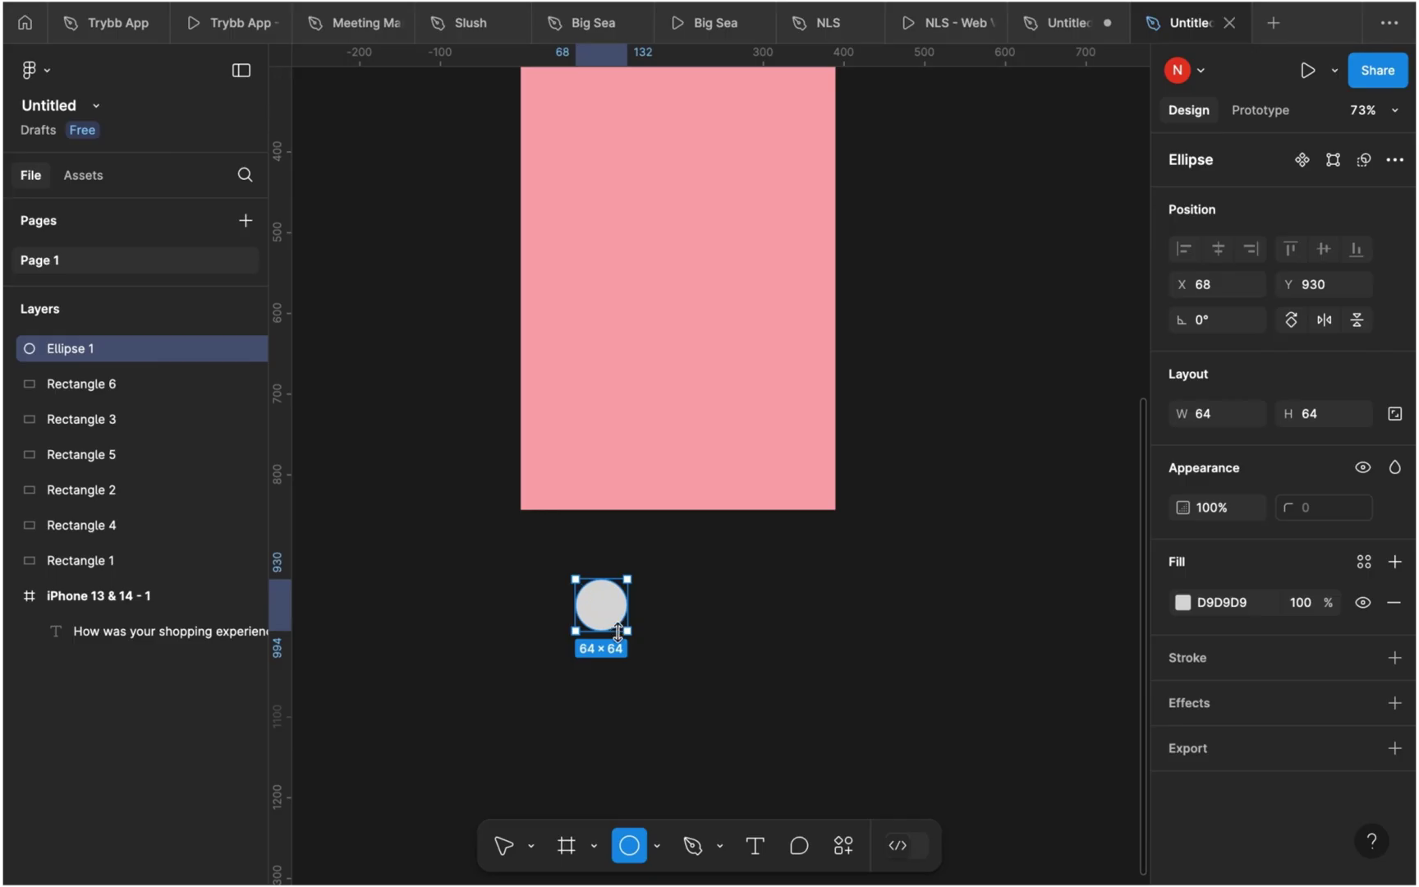
{"action": "key", "text": "Delete"}
- Create two 79 × 79 squares side by side below the pink frame, about 68 apart, and select both
{"action": "key", "text": "r"}
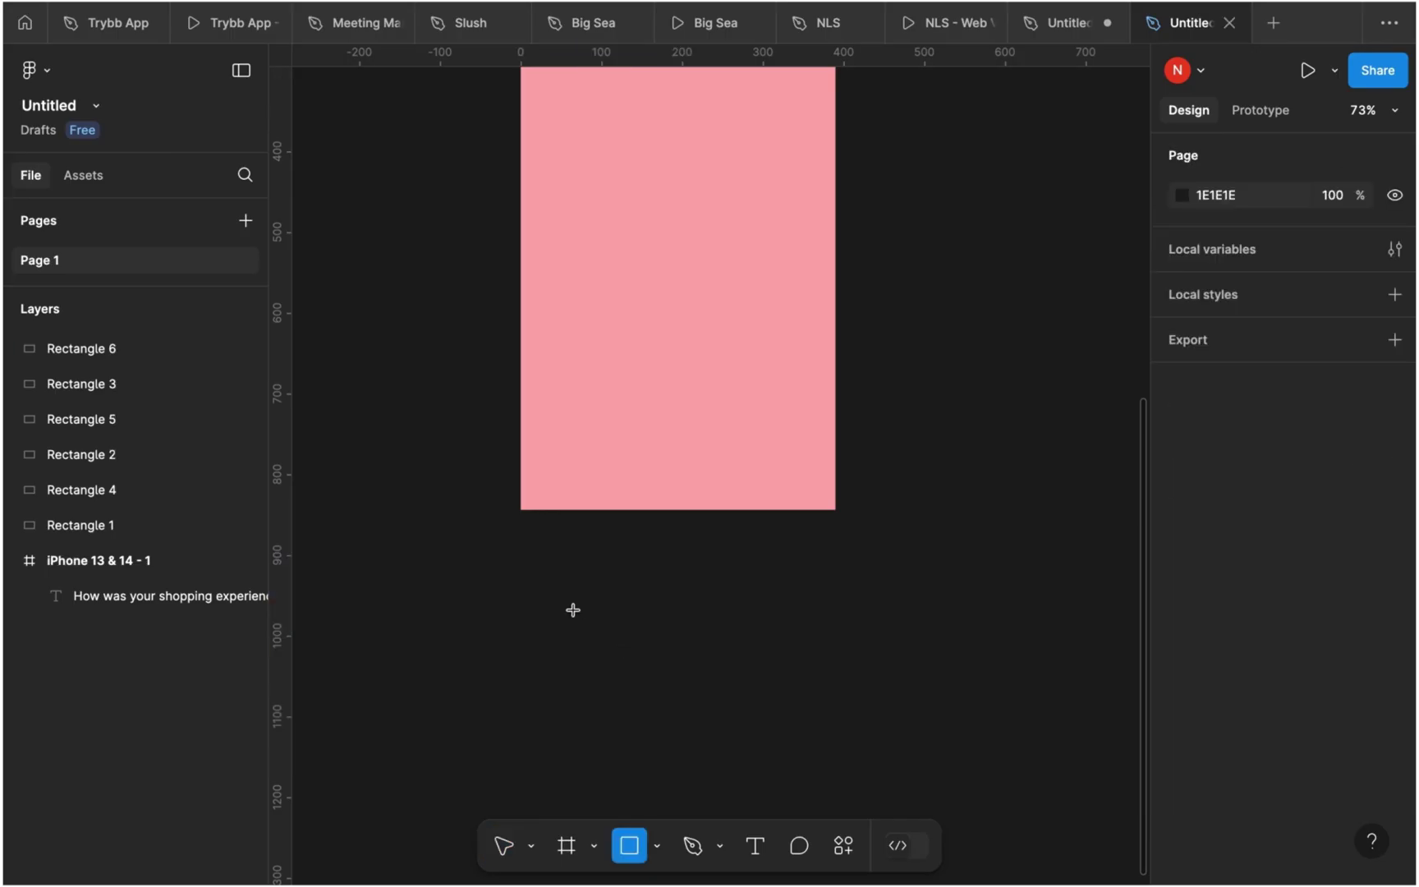
{"action": "mouse_move", "coordinate": [560, 591]}
{"action": "left_mouse_down"}
{"action": "mouse_move", "coordinate": [626, 657]}
{"action": "mouse_move", "coordinate": [688, 628]}
{"action": "mouse_move", "coordinate": [760, 639]}
{"action": "left_mouse_up"}
{"action": "left_click", "coordinate": [611, 633], "text": "shift"}
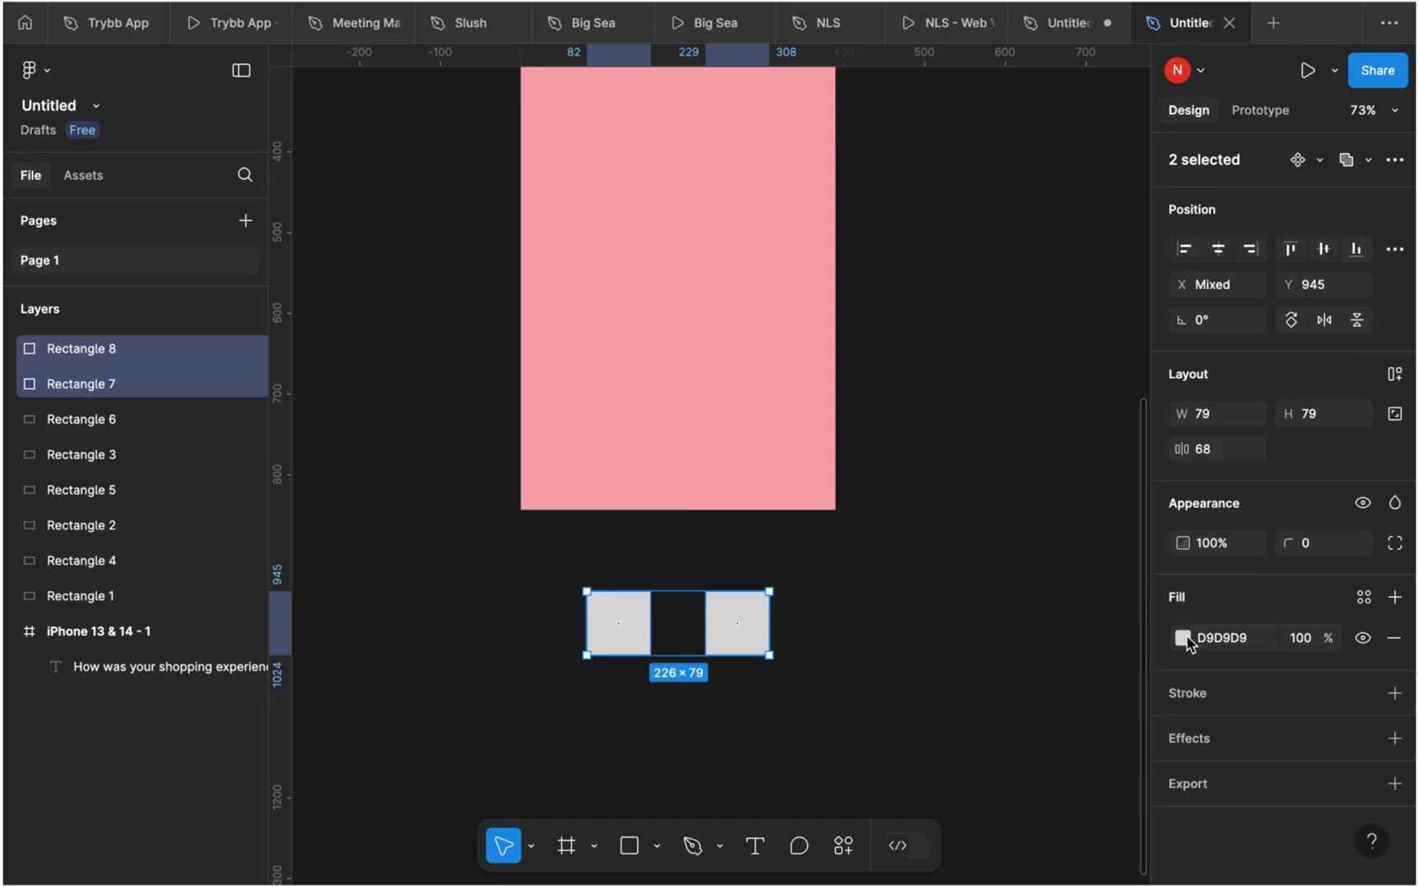
- Fill both squares below the frame with the dark red 723232
{"action": "left_click", "coordinate": [1186, 638]}
{"action": "left_click", "coordinate": [967, 773]}
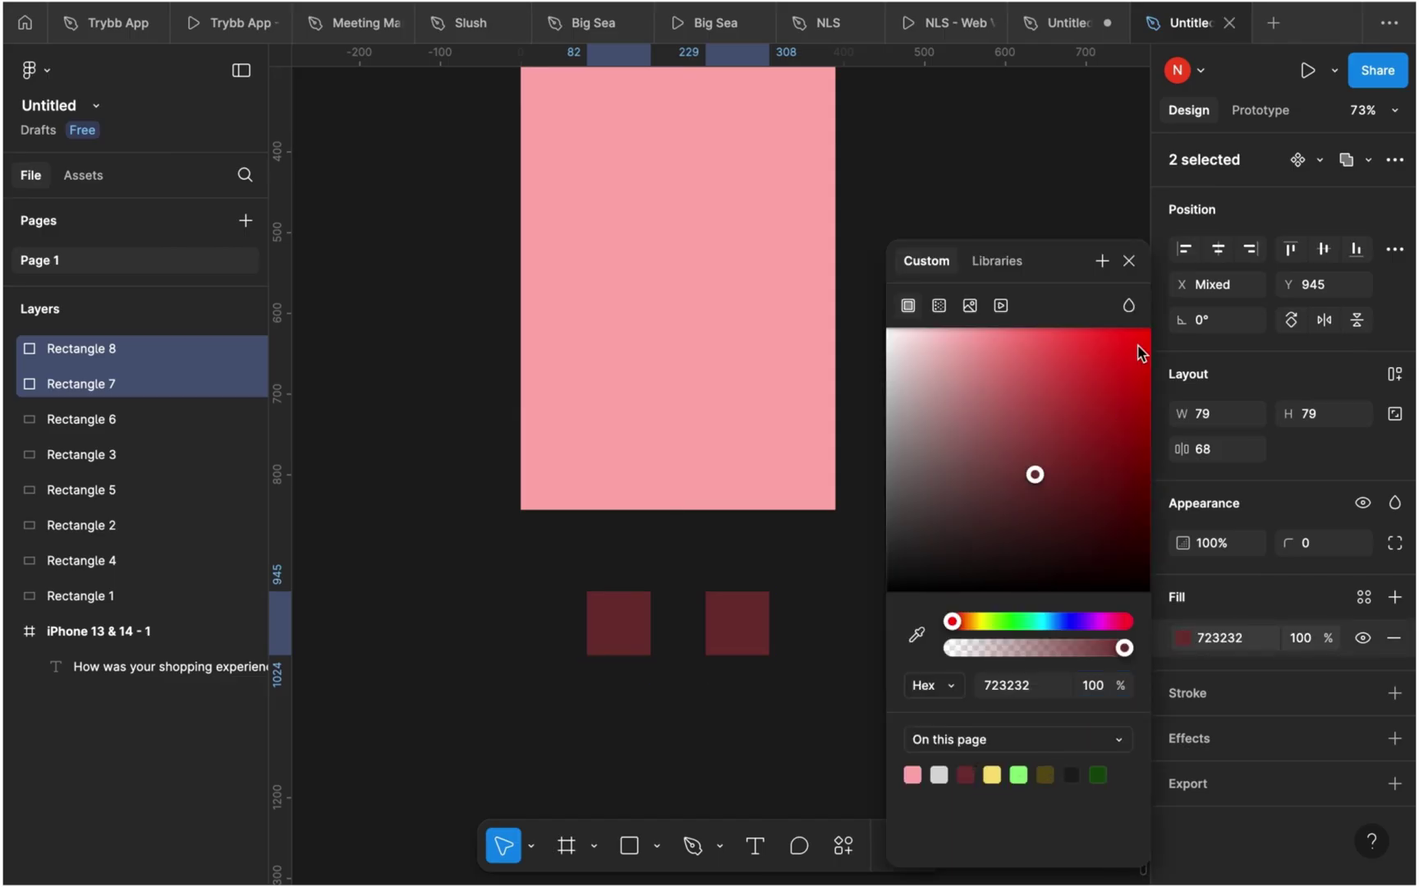
{"action": "left_click", "coordinate": [1131, 262]}
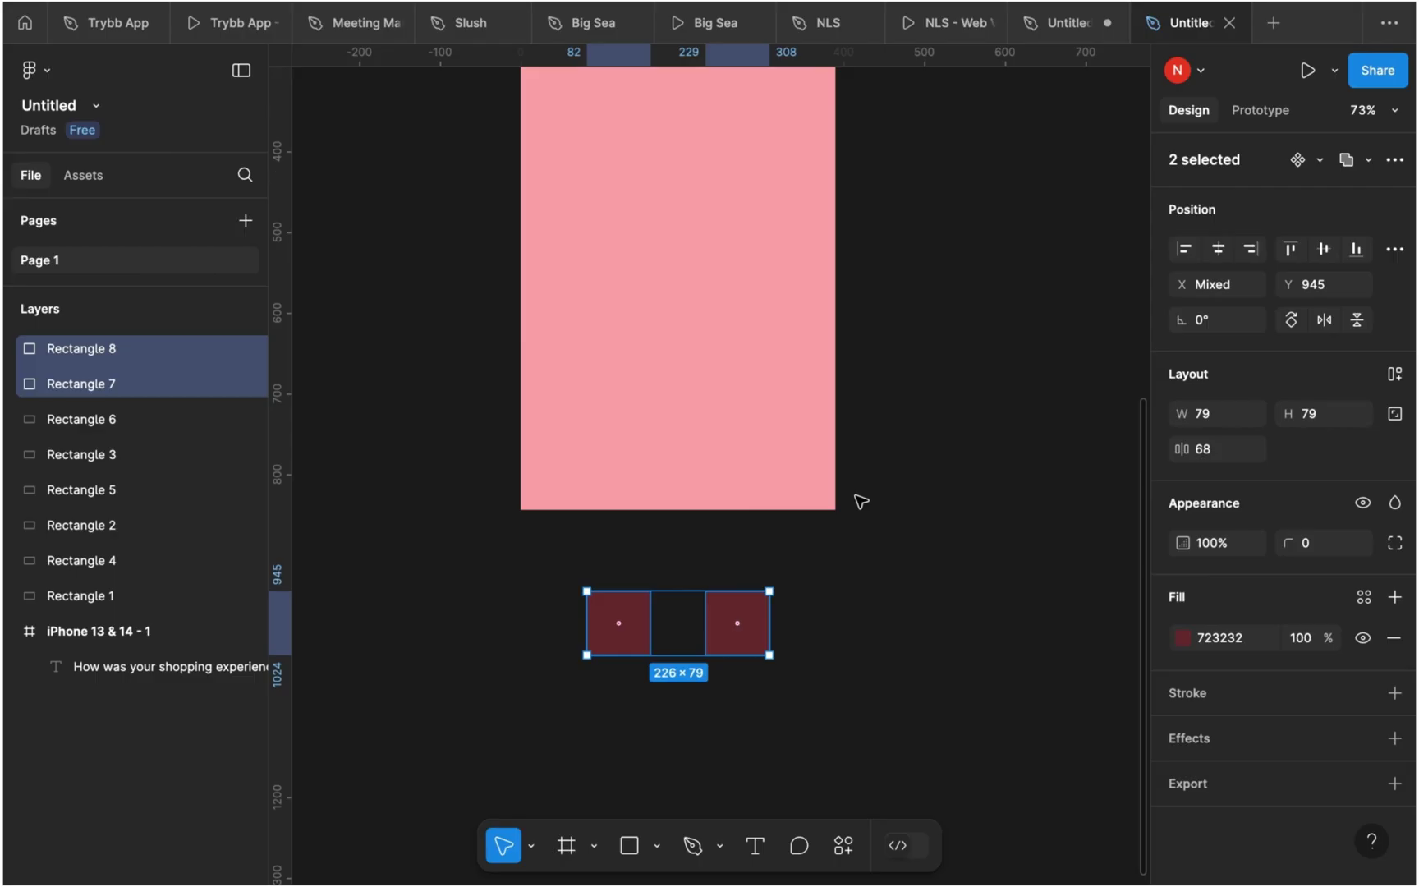
- Round both dark red squares into circles with a corner radius of 60
{"action": "left_click", "coordinate": [1318, 547]}
{"action": "type", "text": "60"}
{"action": "key", "text": "Return"}
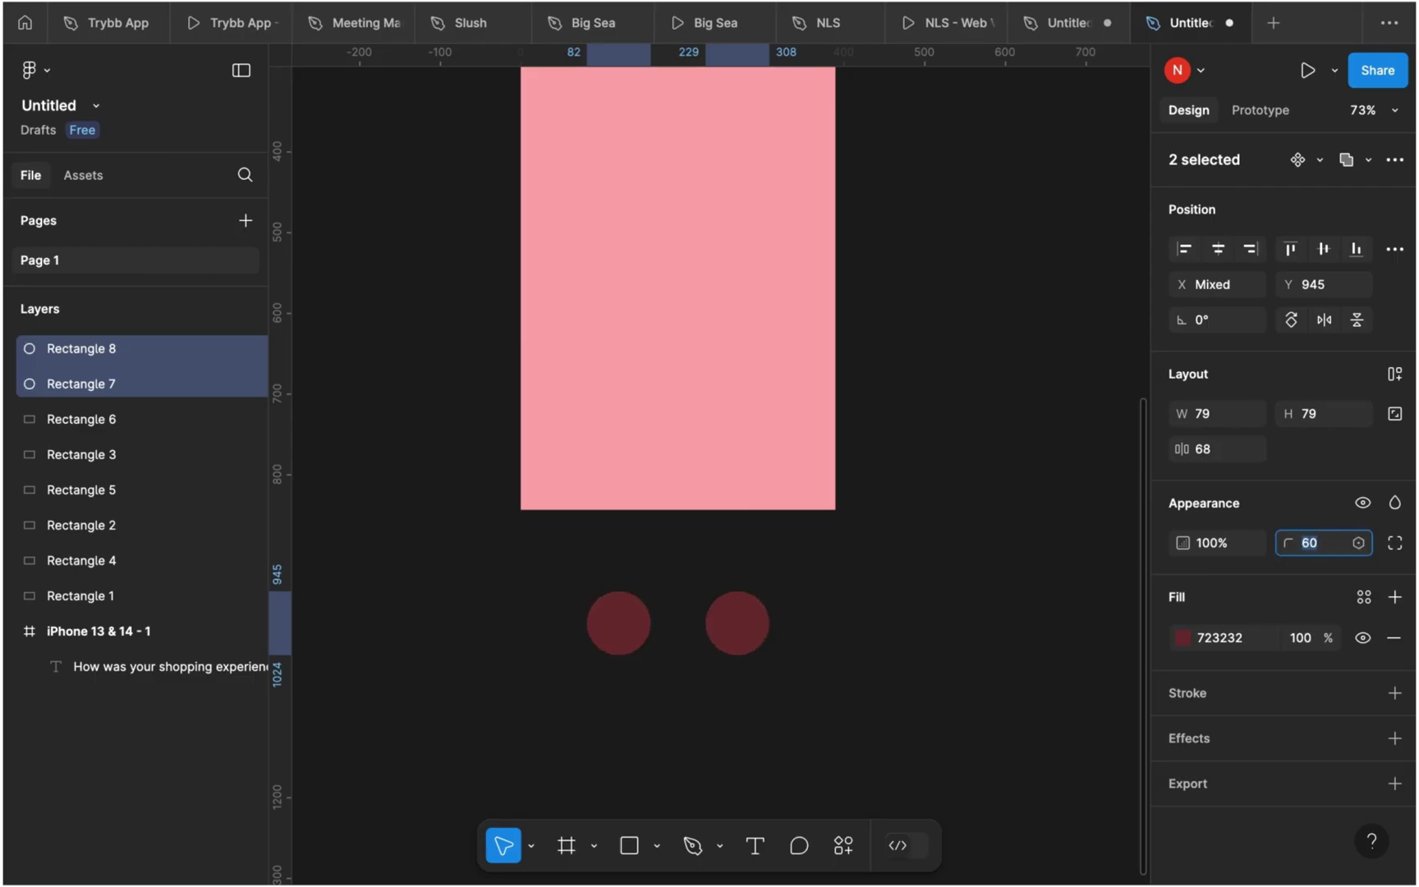
- Draw an open upward-pointing chevron path about 54 × 27 below and between the two dark red circles with the Pen tool
{"action": "left_click", "coordinate": [654, 708]}
{"action": "scroll", "coordinate": [654, 707], "scroll_direction": "up", "scroll_amount": 5}
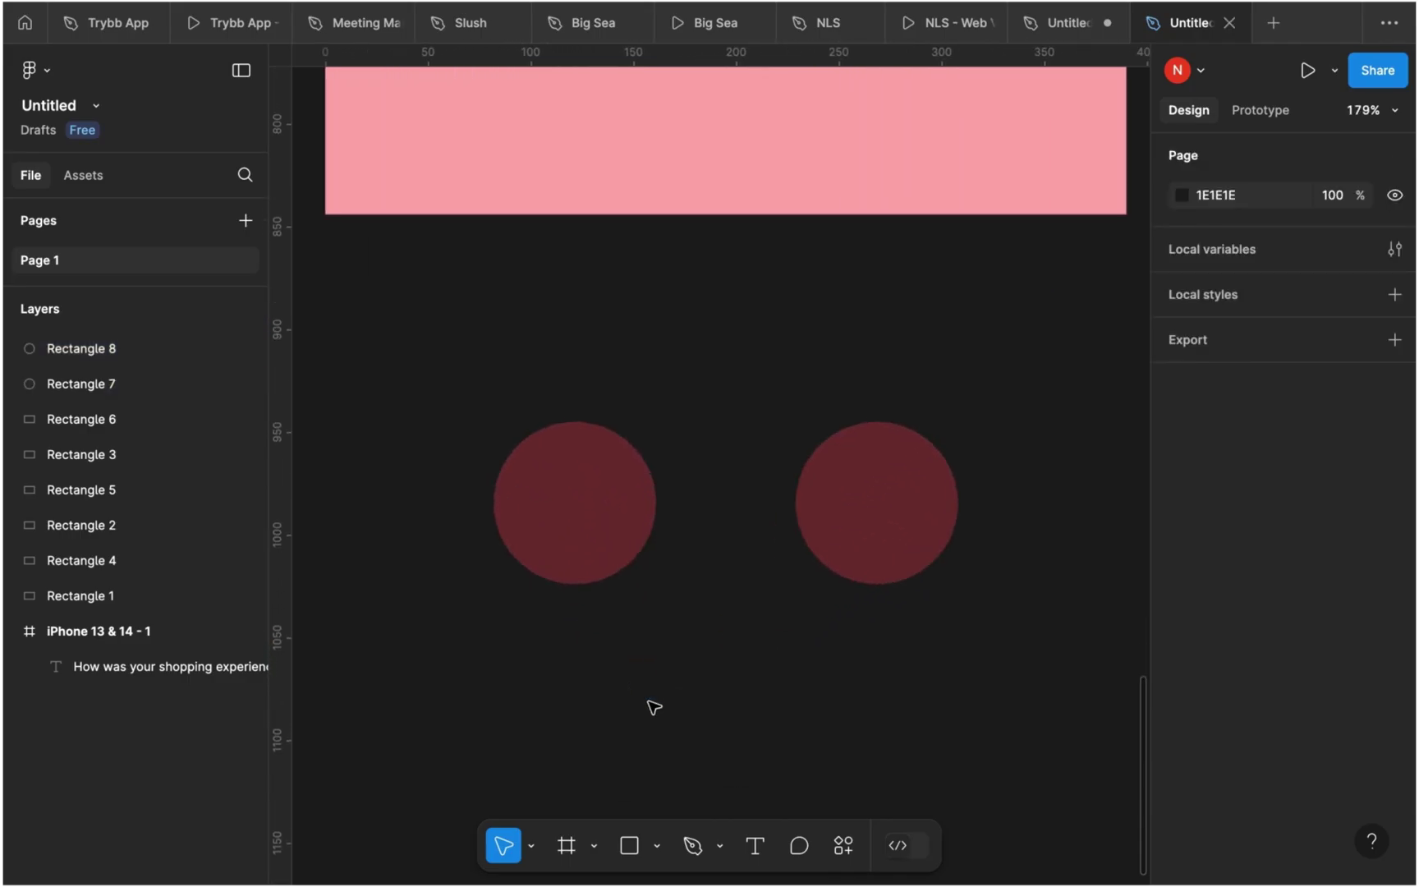
{"action": "key", "text": "p"}
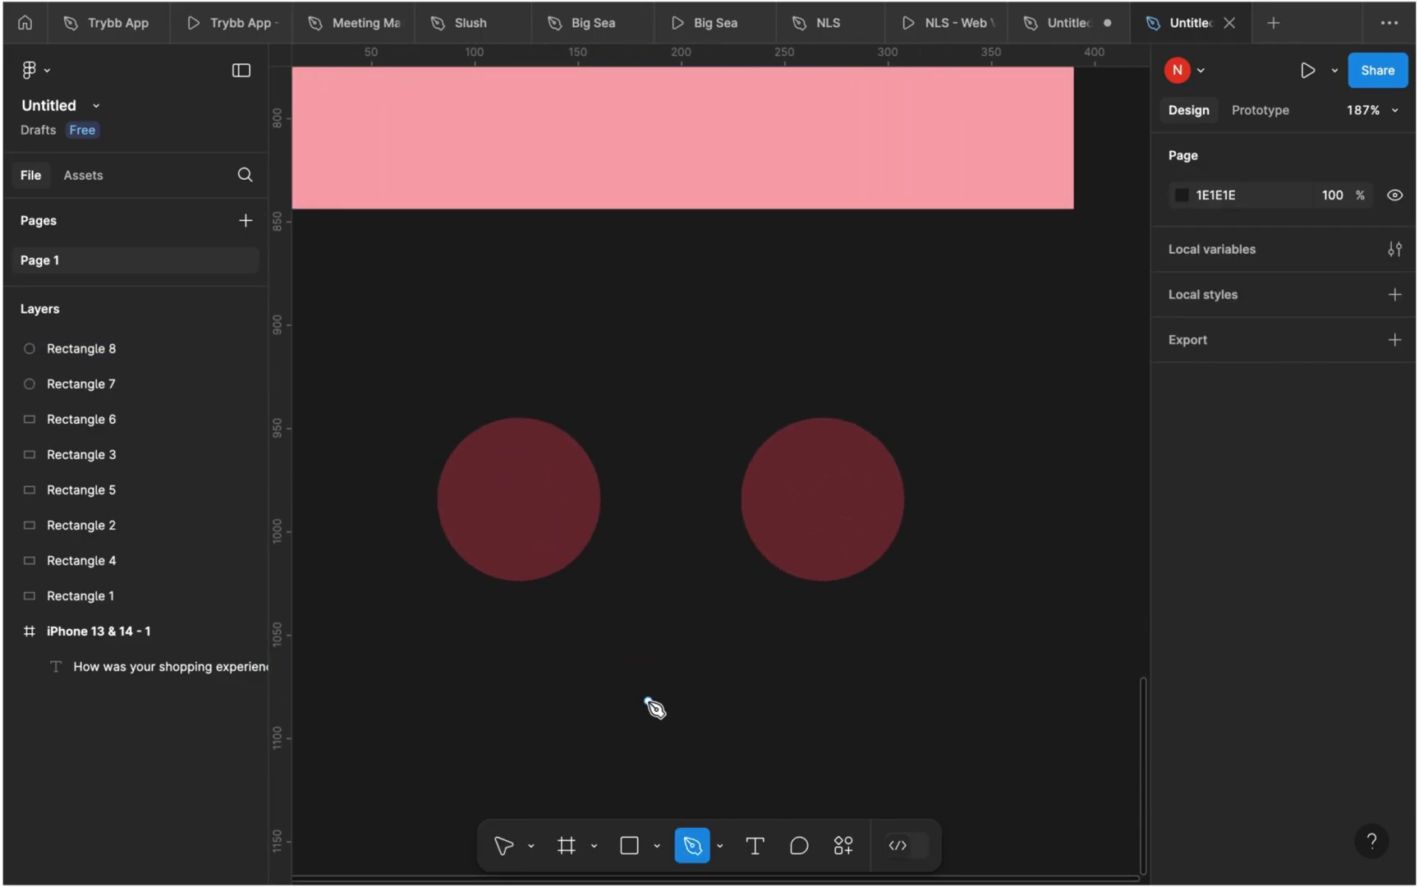
{"action": "left_click", "coordinate": [607, 660]}
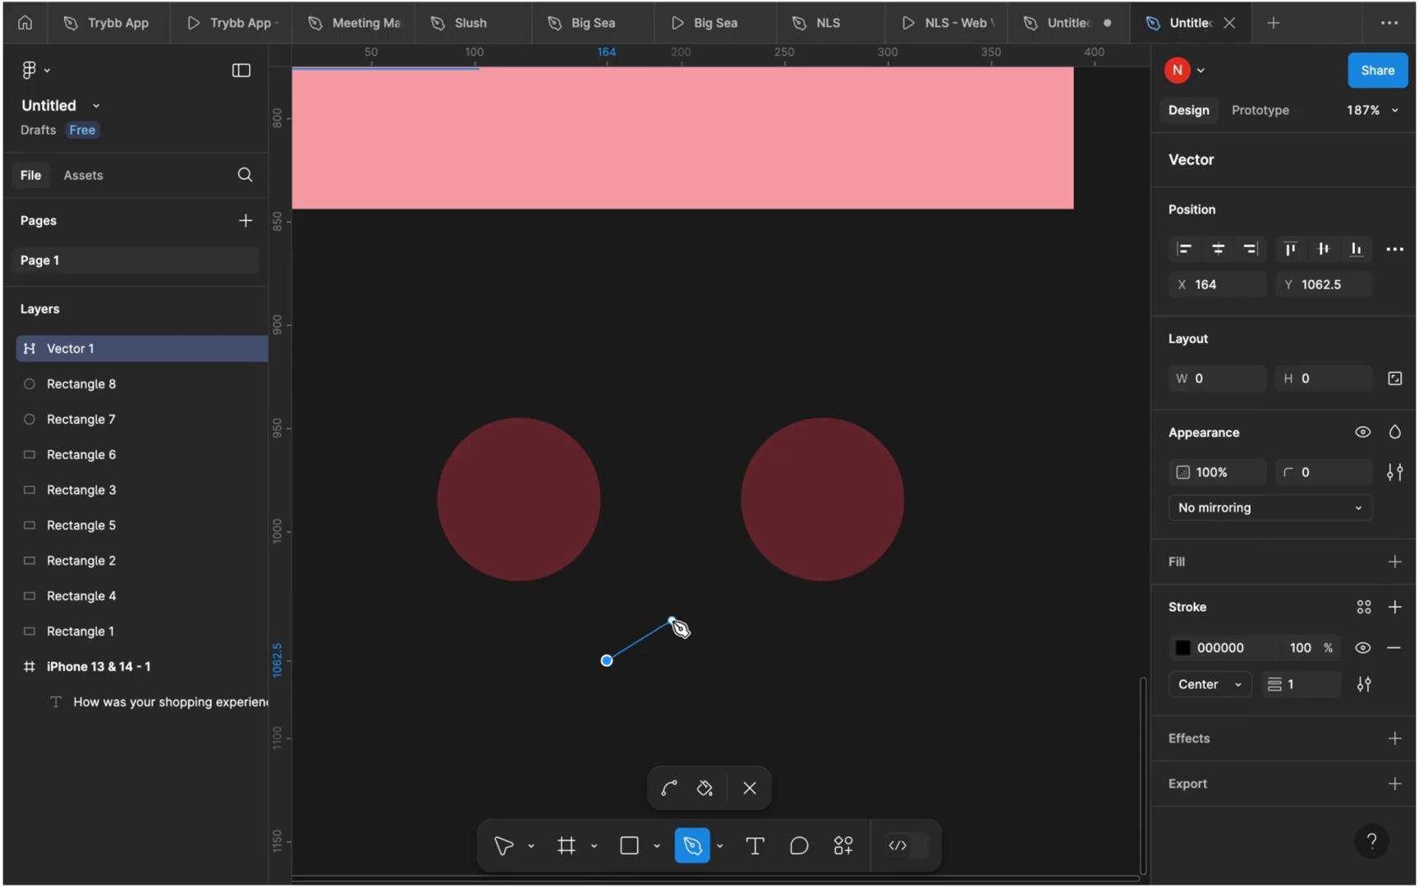
{"action": "left_click", "coordinate": [673, 620]}
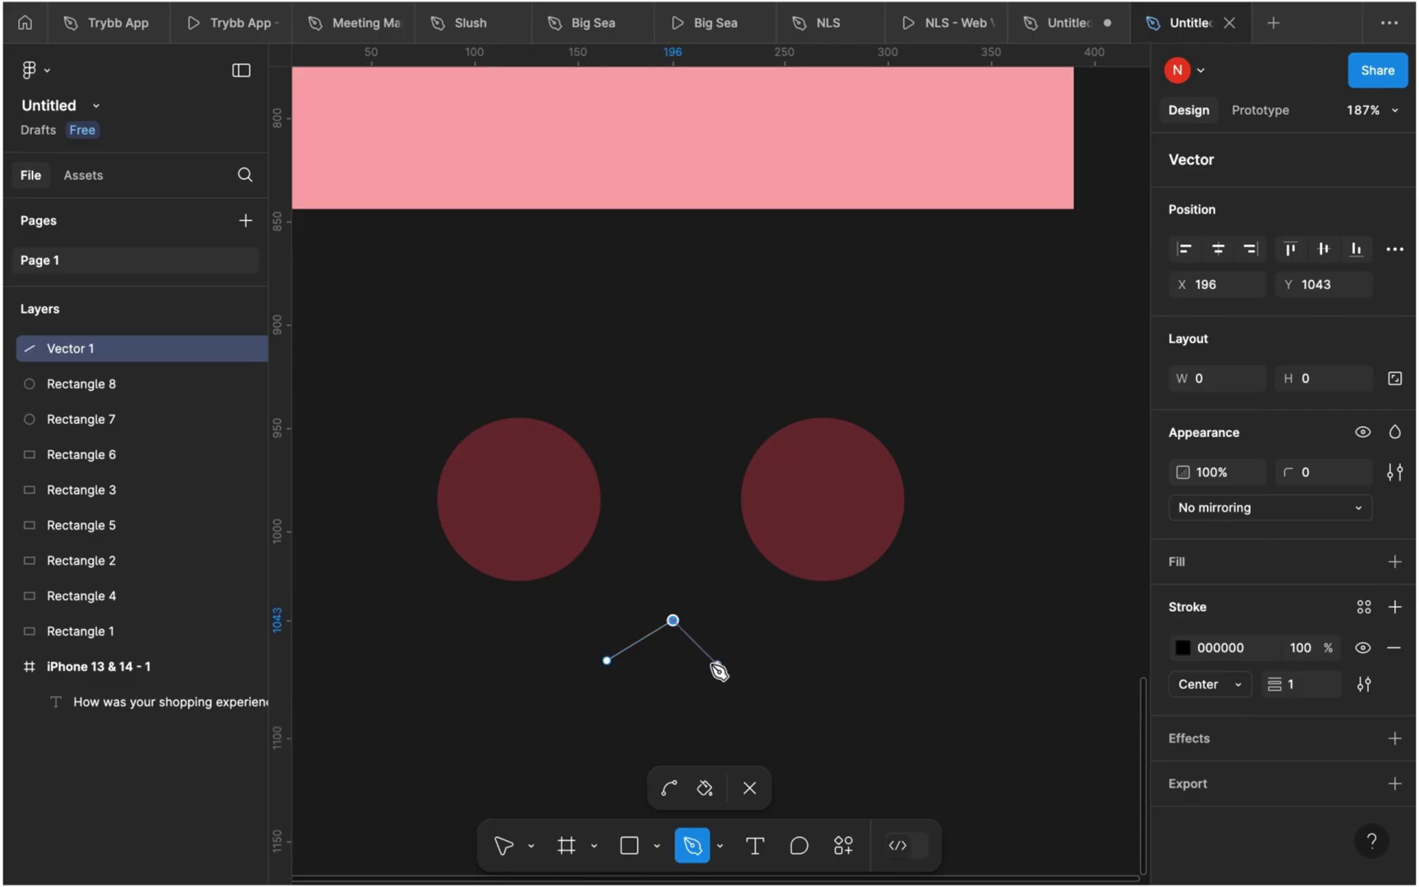
{"action": "key", "text": "super+z"}
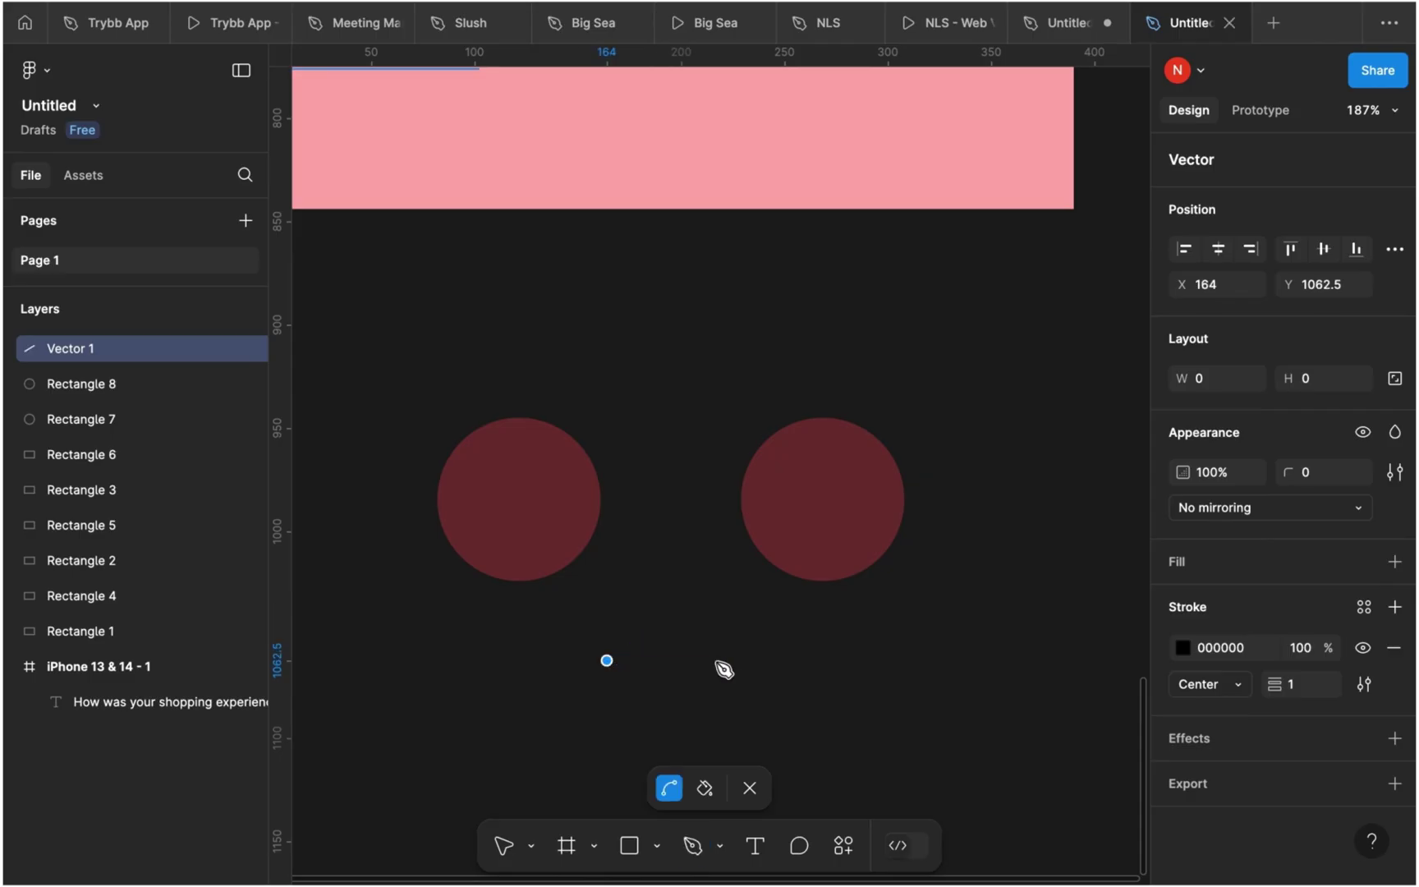
{"action": "left_click", "coordinate": [663, 605]}
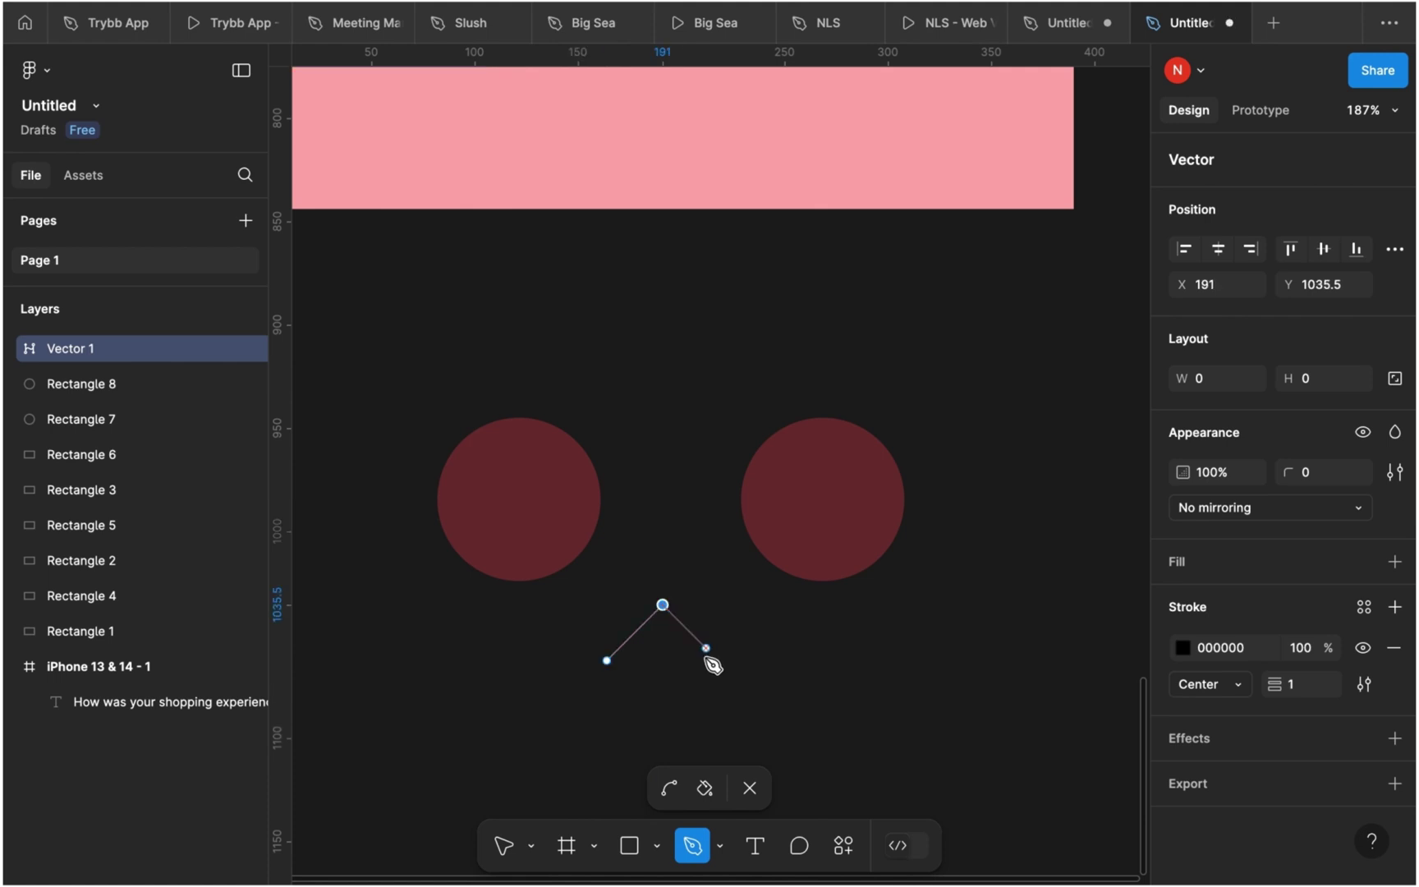
{"action": "left_click", "coordinate": [718, 660]}
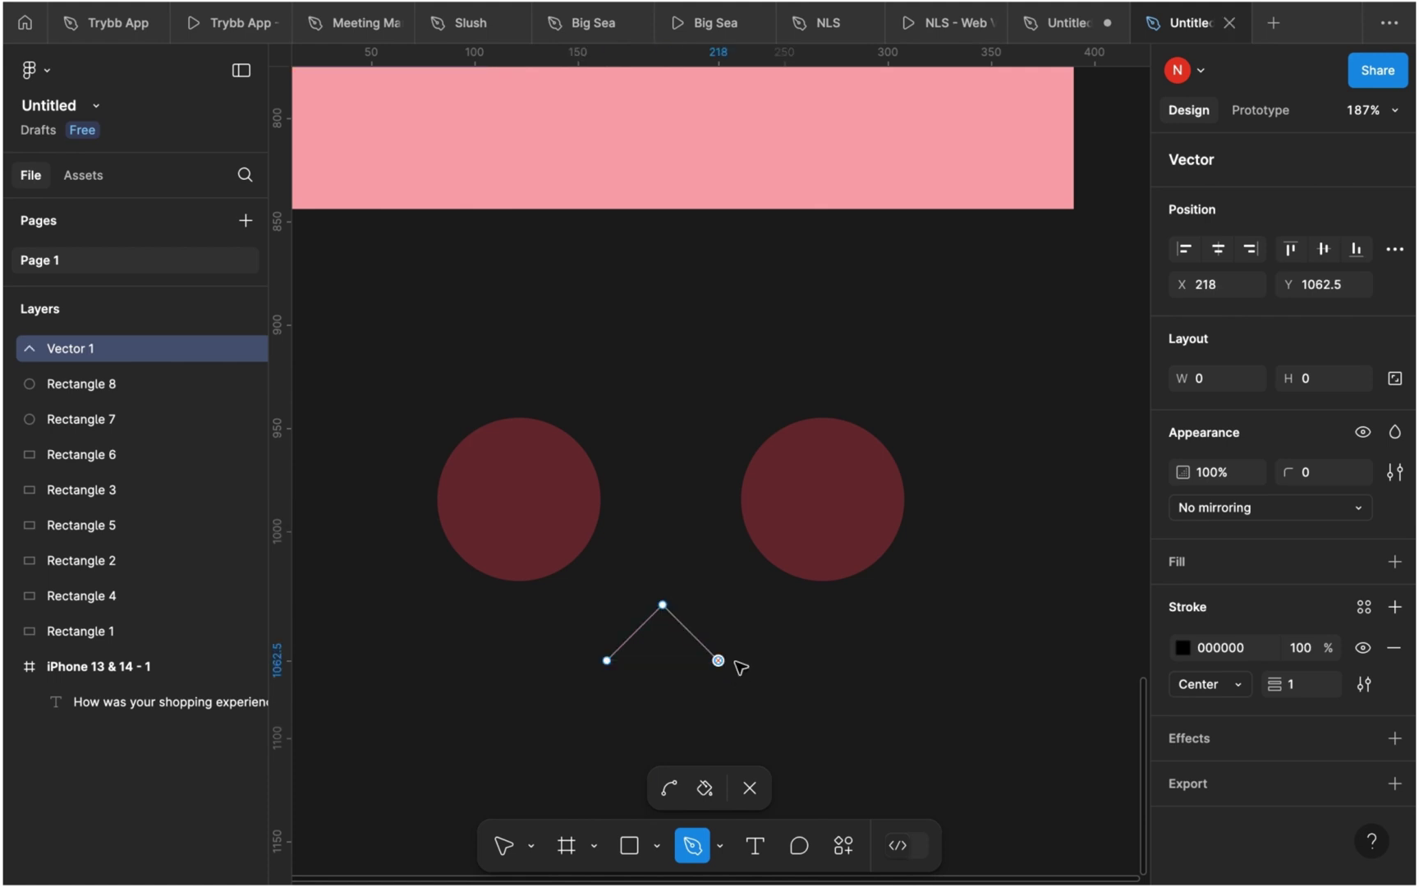
{"action": "key", "text": "Escape"}
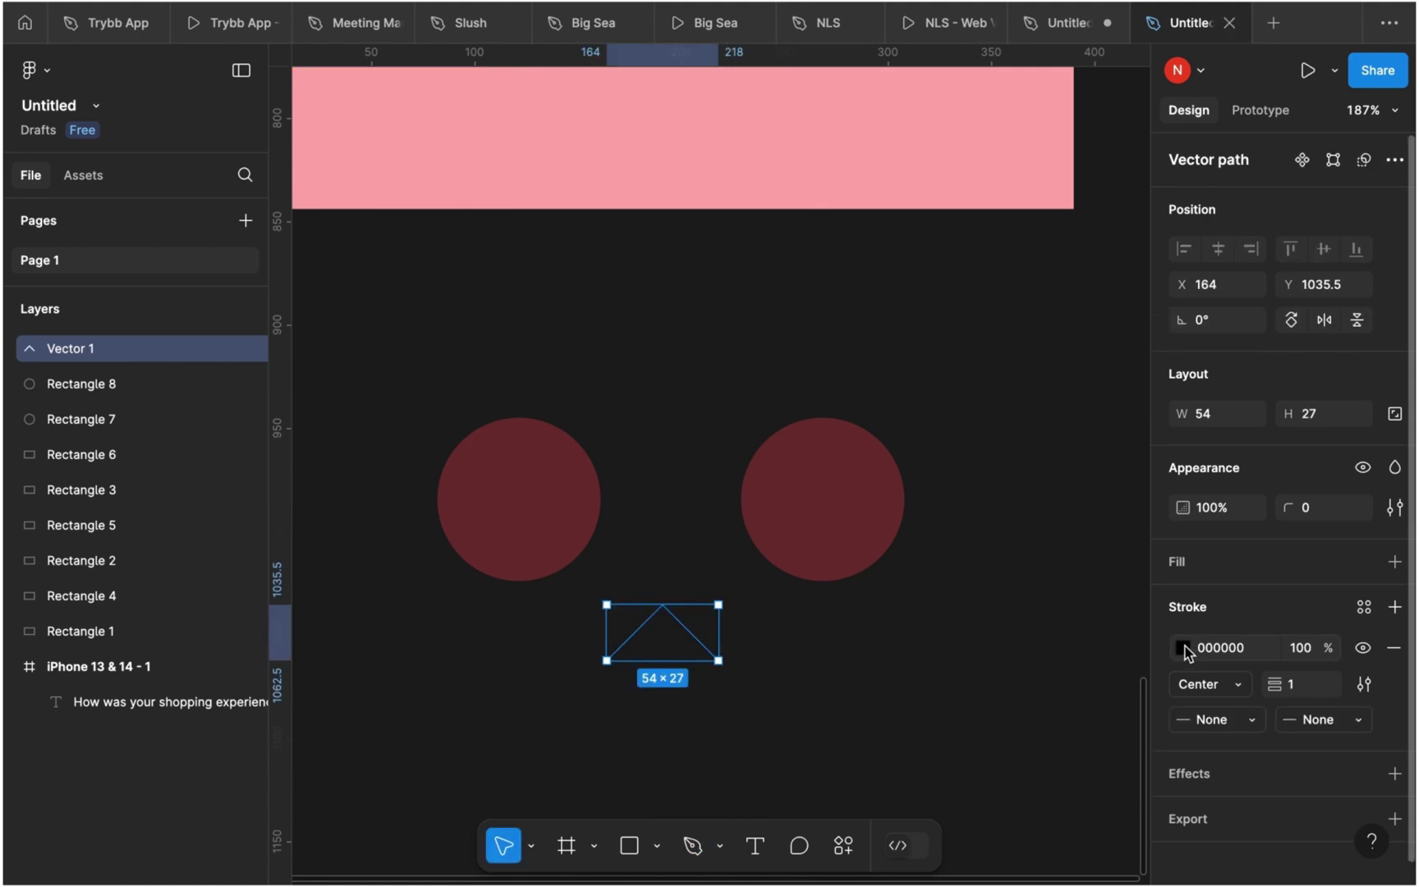
- Give the chevron path a dark red 723232 stroke with a weight of 10
{"action": "left_click", "coordinate": [1183, 648]}
{"action": "left_click", "coordinate": [913, 775]}
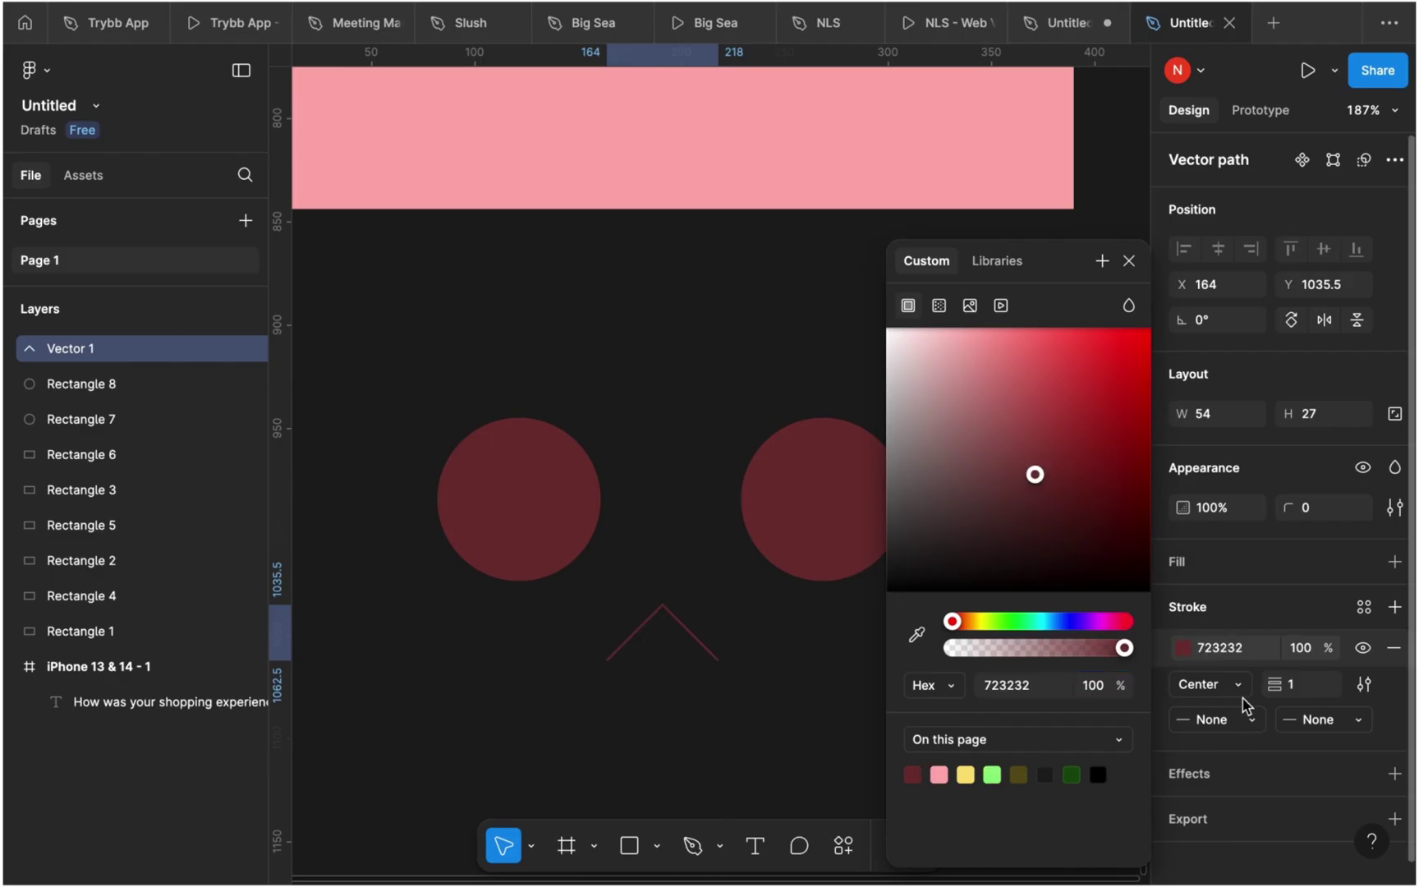
{"action": "left_click", "coordinate": [1293, 685]}
{"action": "type", "text": "11"}
{"action": "key", "text": "Return"}
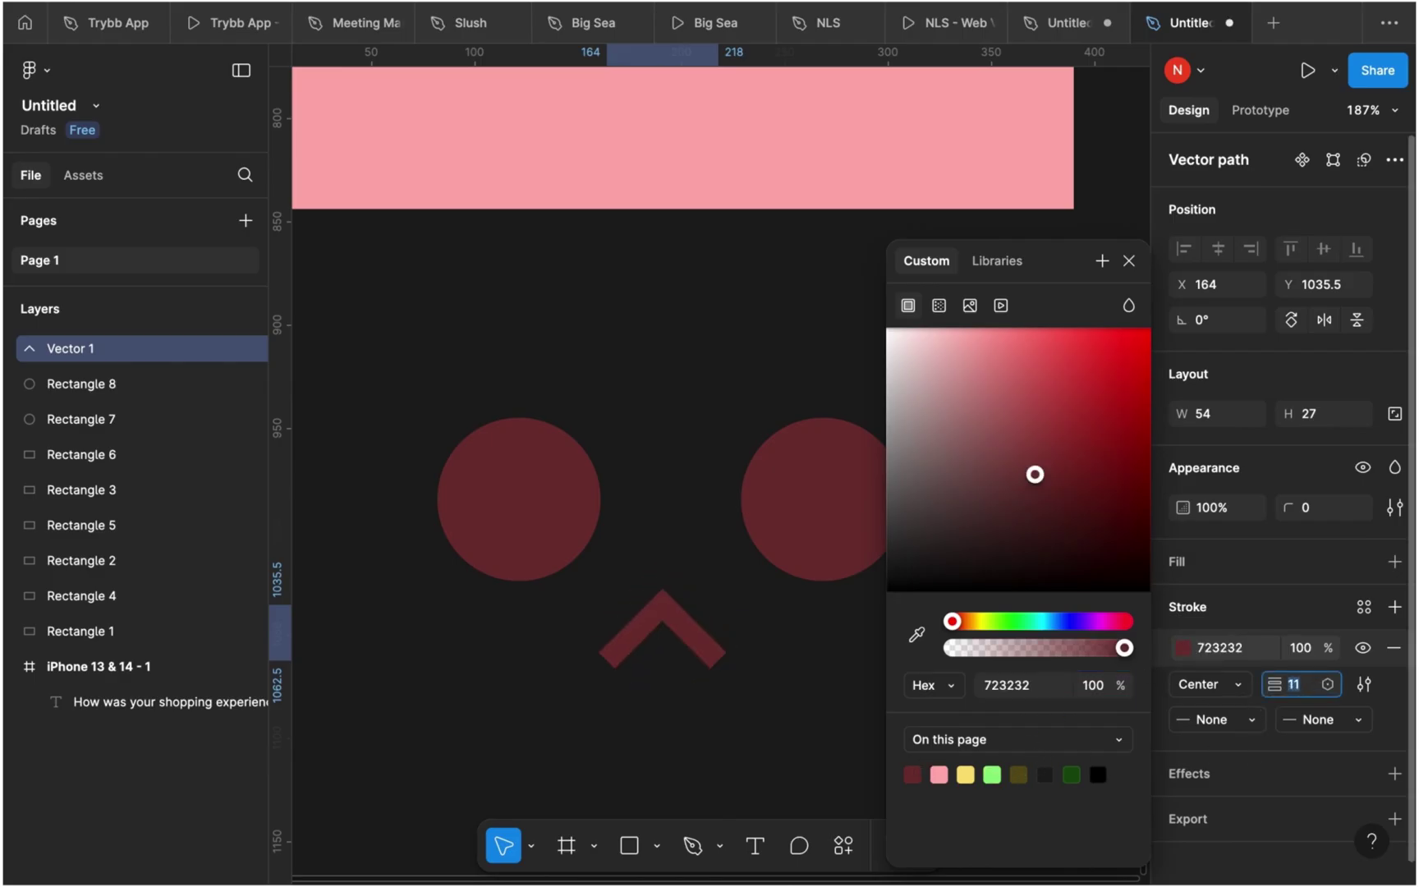
{"action": "key", "text": "Escape"}
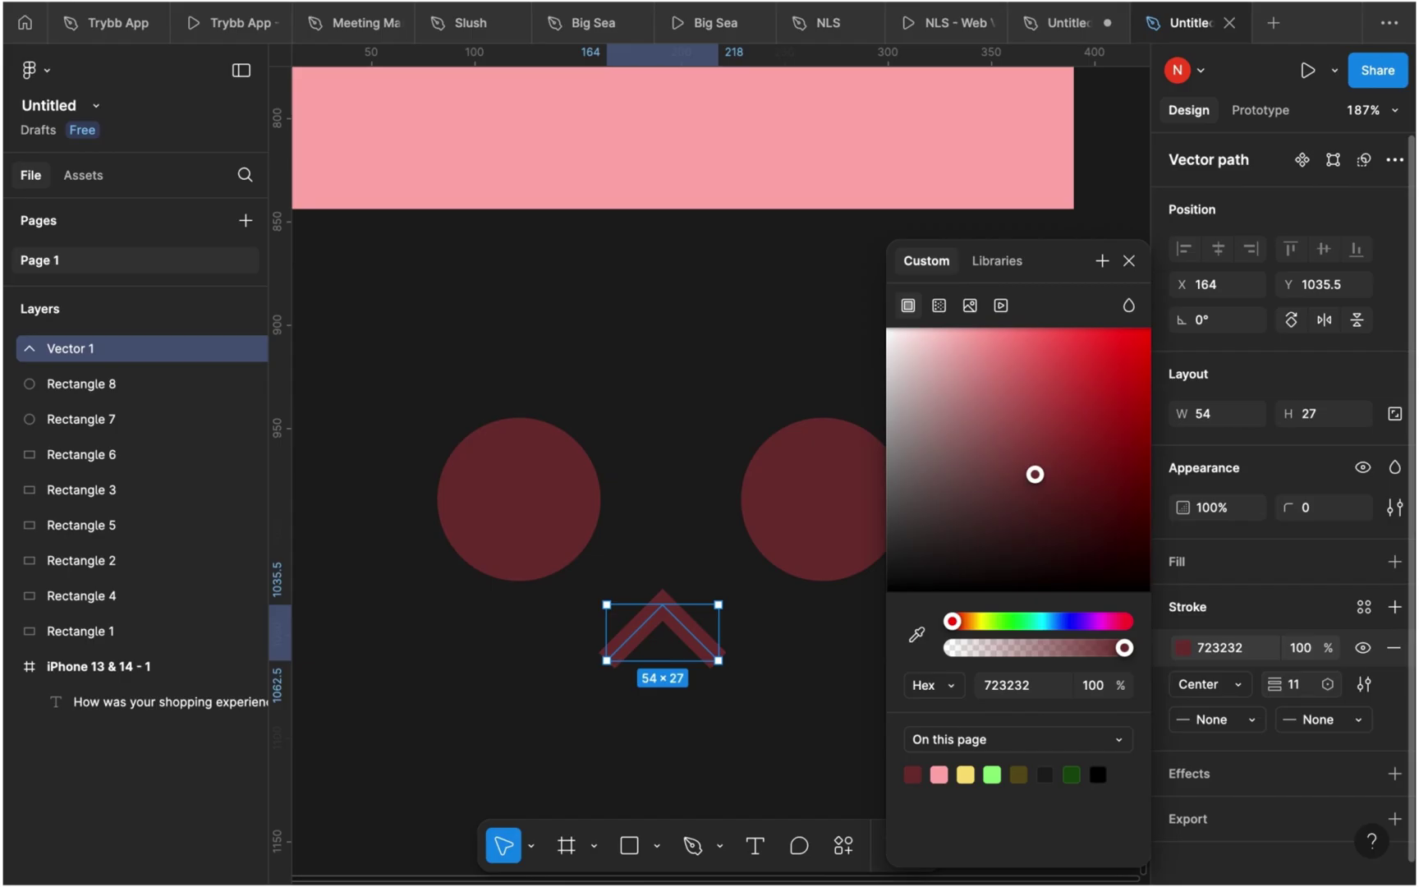
{"action": "left_click", "coordinate": [1301, 692]}
{"action": "type", "text": "10"}
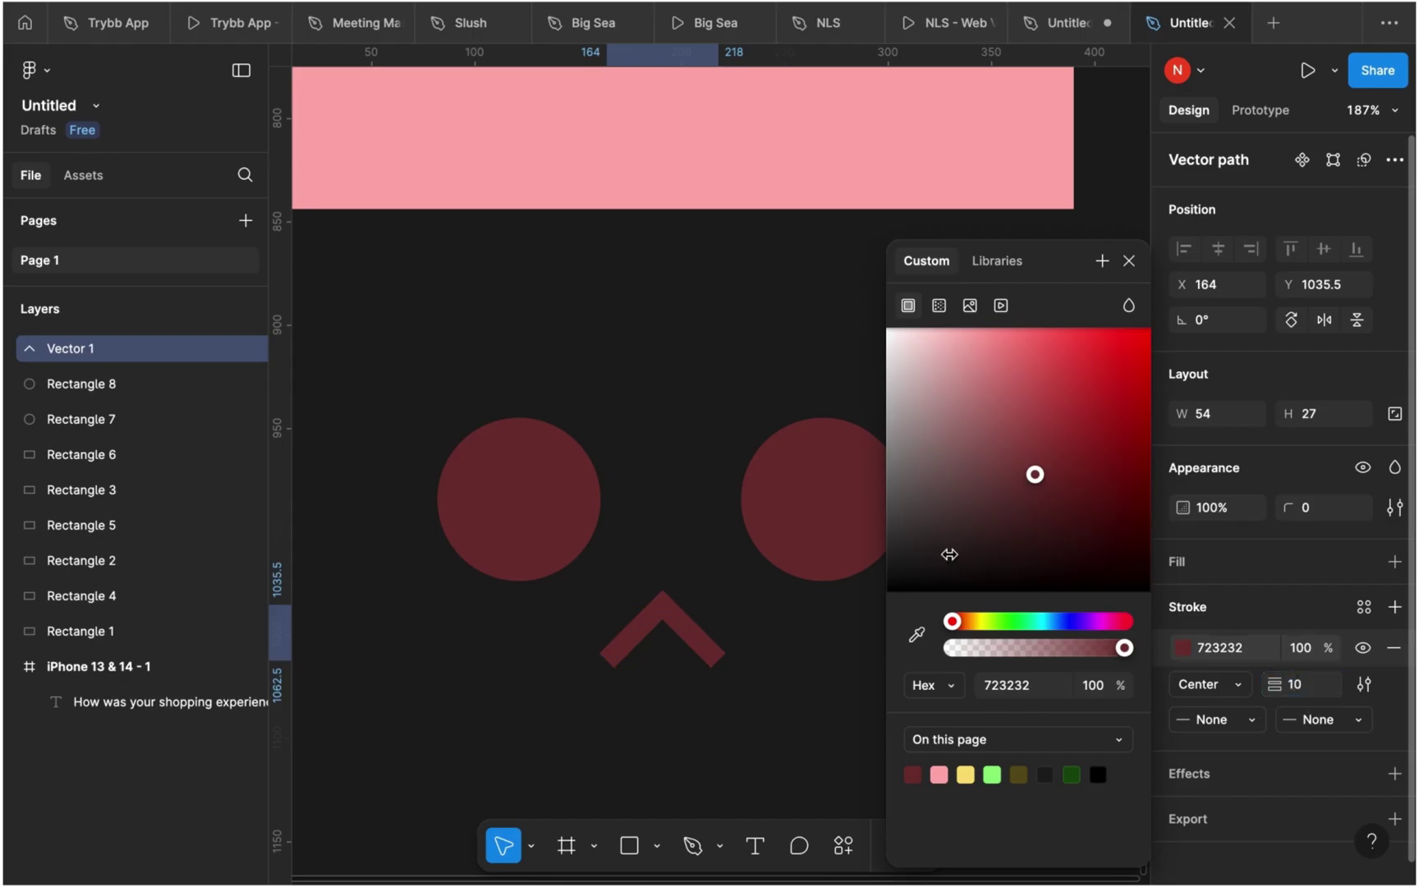
- Curve the chevron into a frowning mouth with a corner radius of 50
{"action": "left_click", "coordinate": [1317, 508]}
{"action": "key", "text": "shift+Up"}
{"action": "key", "text": "shift+Up"}
{"action": "key", "text": "shift+Up"}
{"action": "key", "text": "shift+Up"}
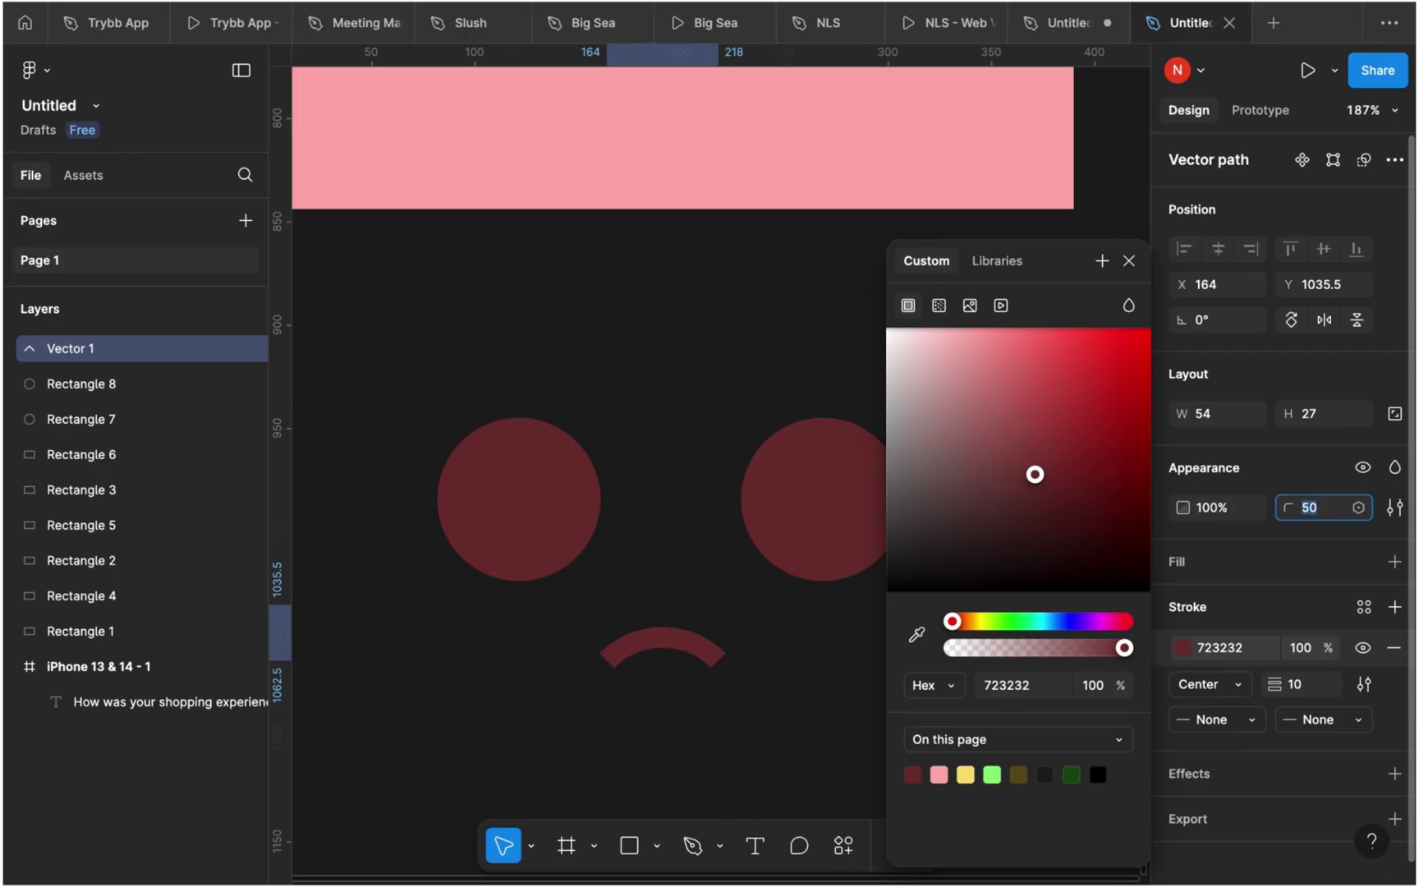
{"action": "key", "text": "Return"}
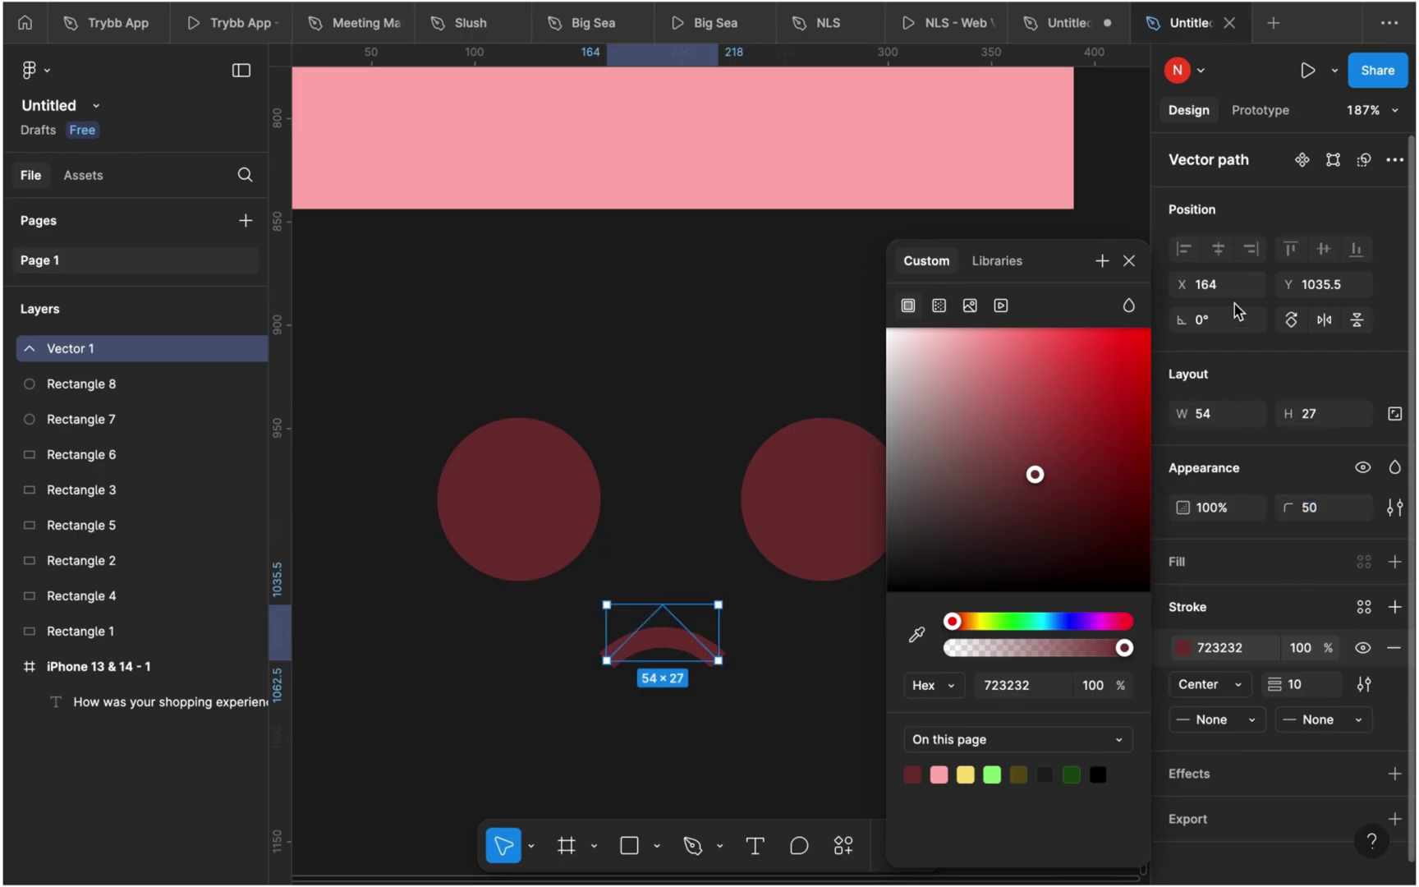
{"action": "left_click", "coordinate": [1130, 260]}
- Set both the start and end caps of the mouth's stroke to Round
{"action": "left_click", "coordinate": [1223, 718]}
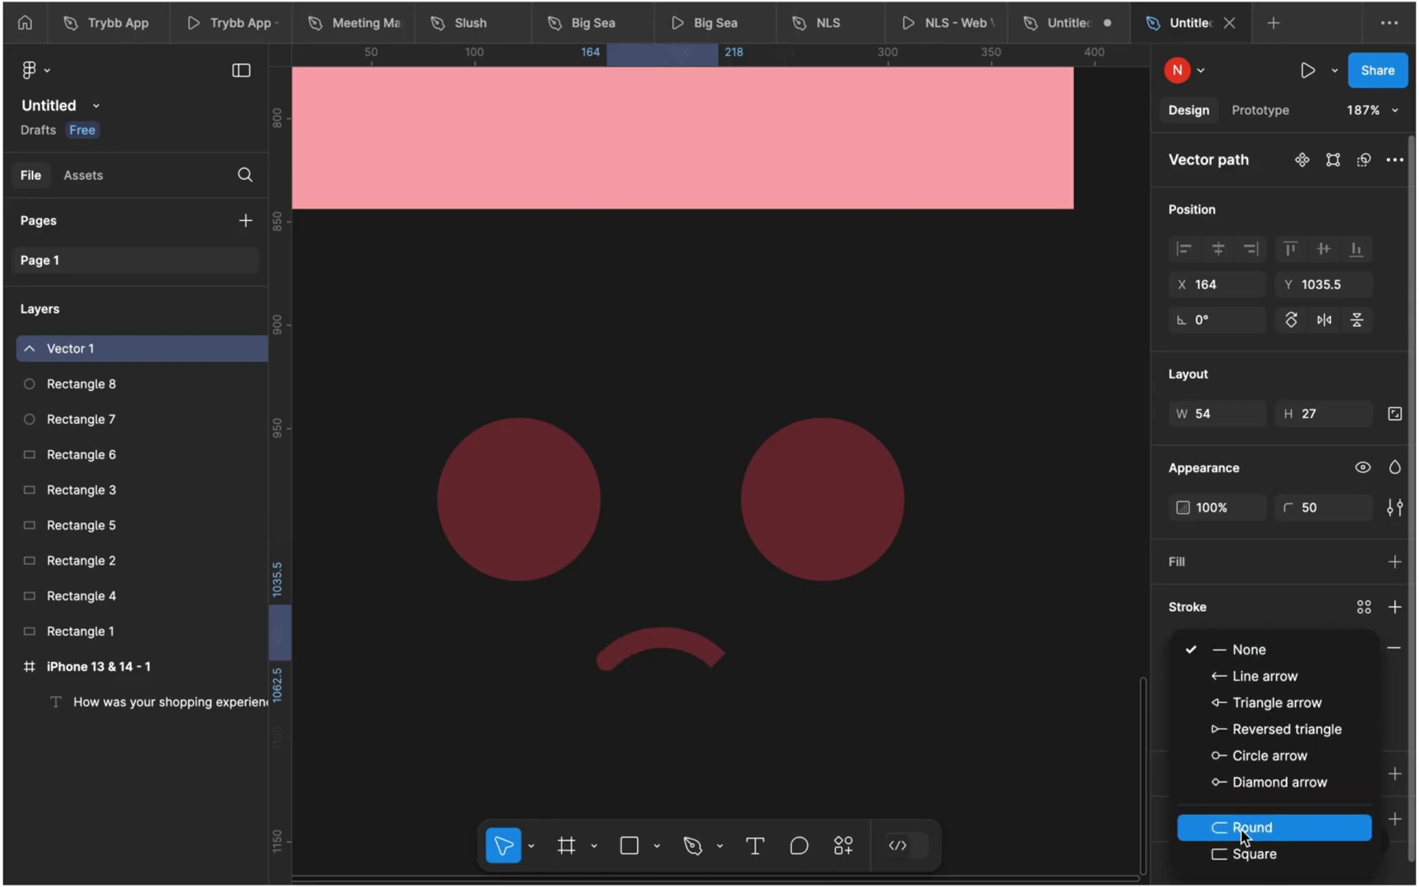
{"action": "left_click", "coordinate": [1243, 835]}
{"action": "left_click", "coordinate": [1308, 719]}
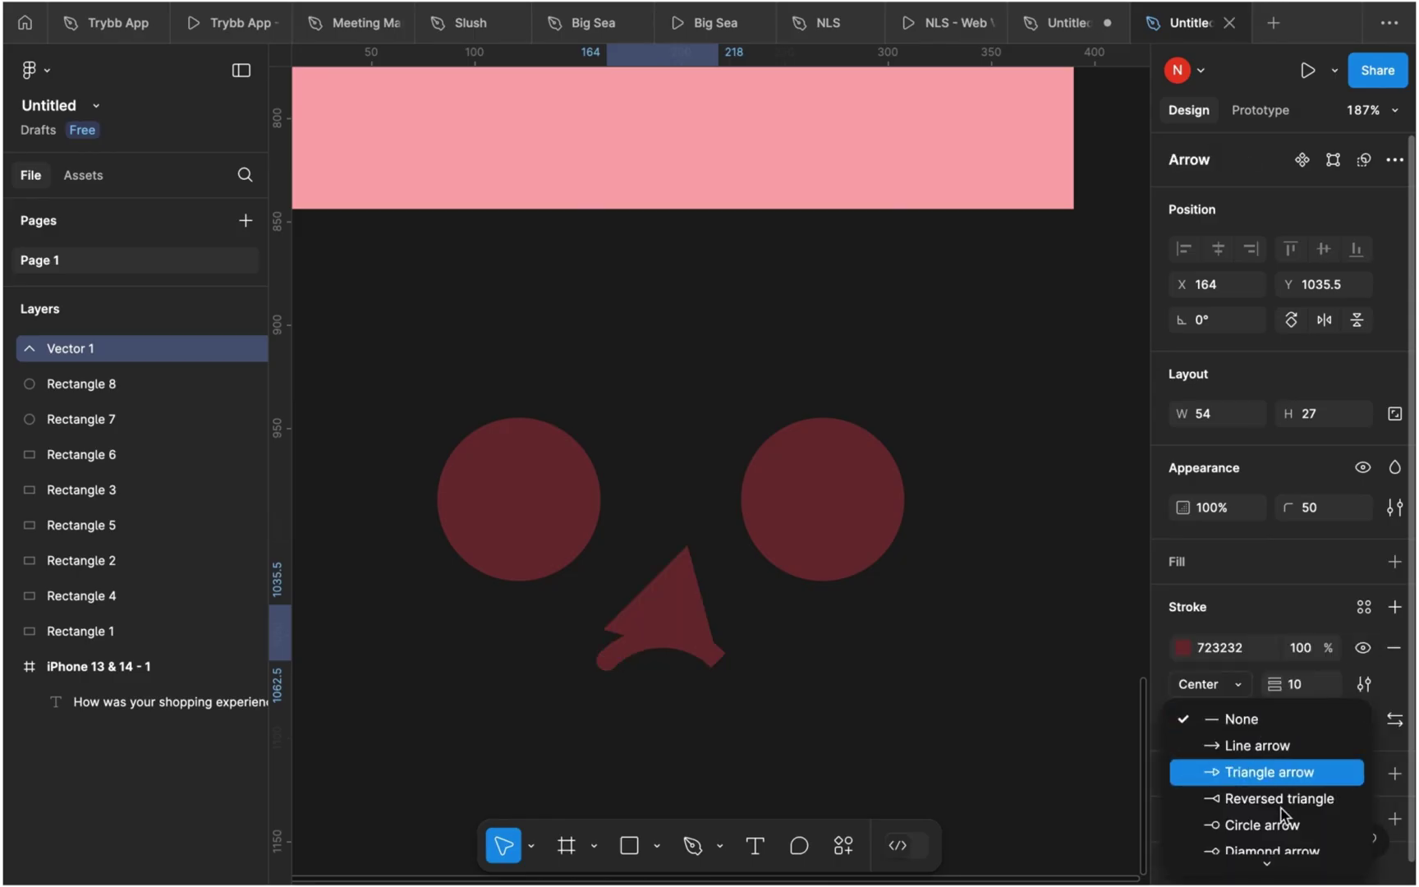
{"action": "scroll", "coordinate": [1283, 813], "scroll_direction": "down", "scroll_amount": 2}
{"action": "left_click", "coordinate": [1251, 827]}
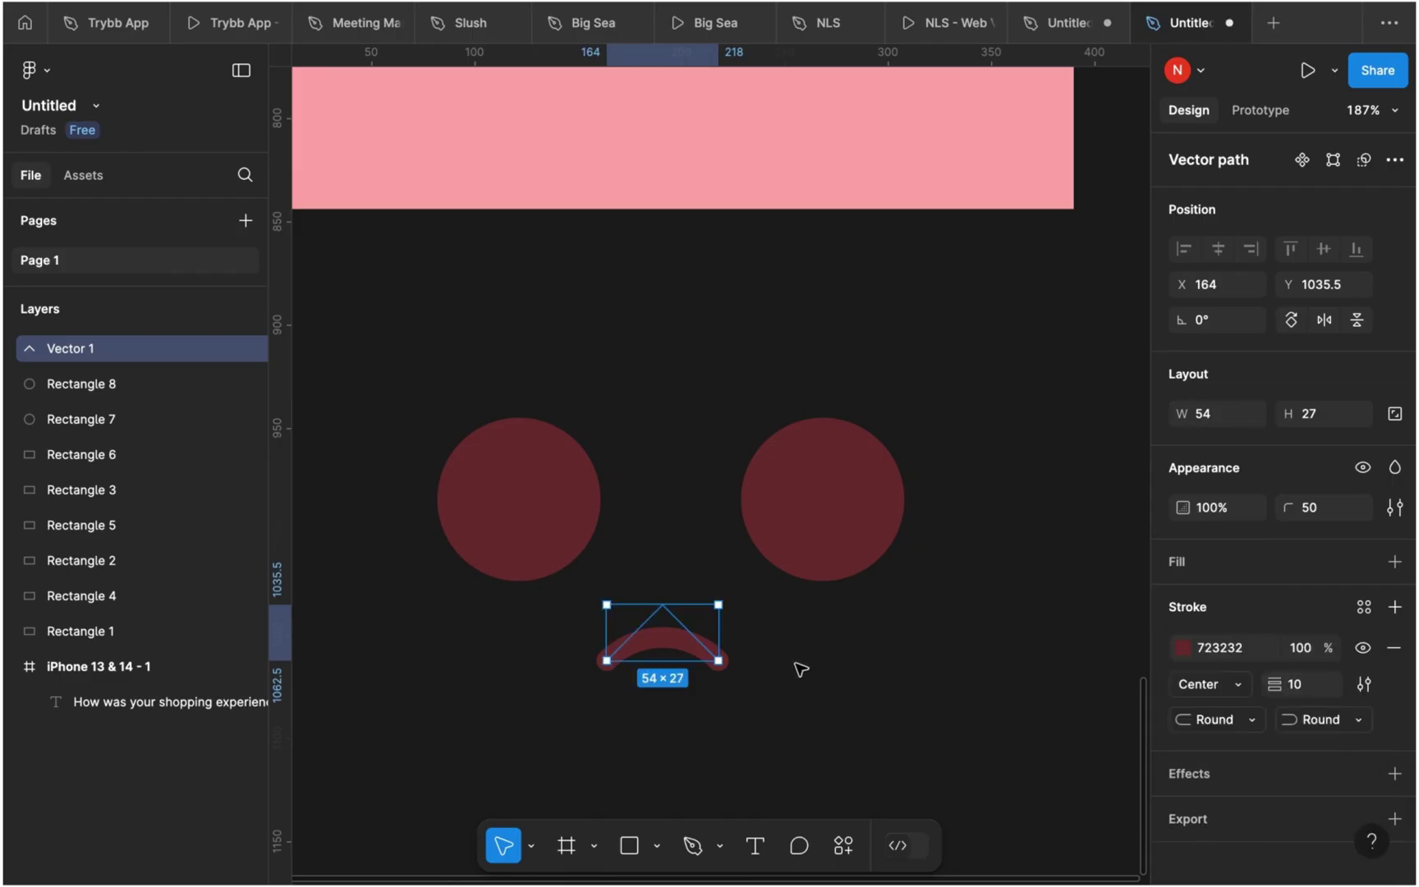
- Move the mouth slightly to X 168 so that it sits centred between the two eyes
{"action": "left_click", "coordinate": [800, 668]}
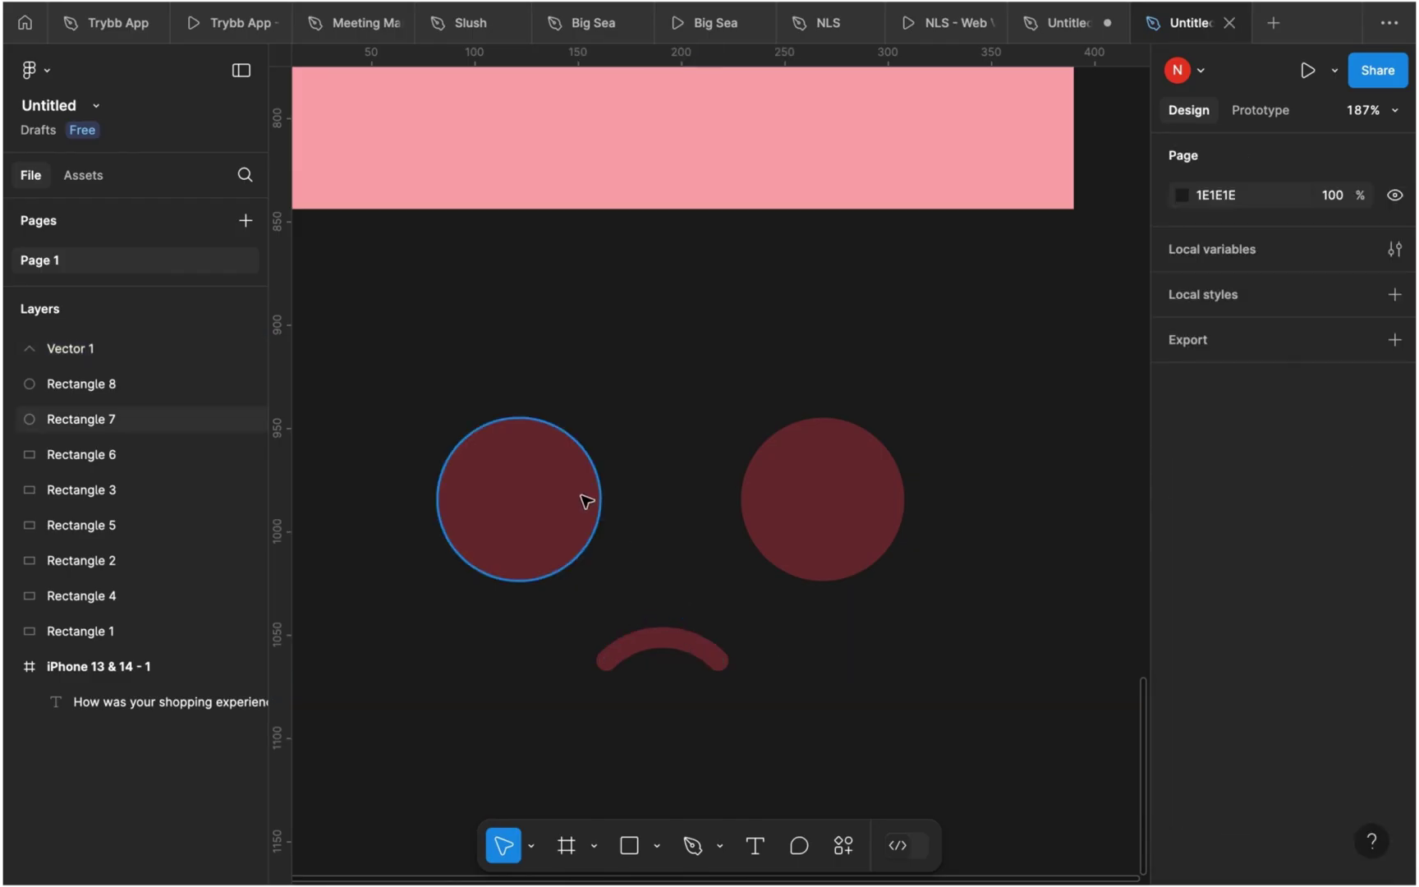
{"action": "left_click", "coordinate": [678, 639]}
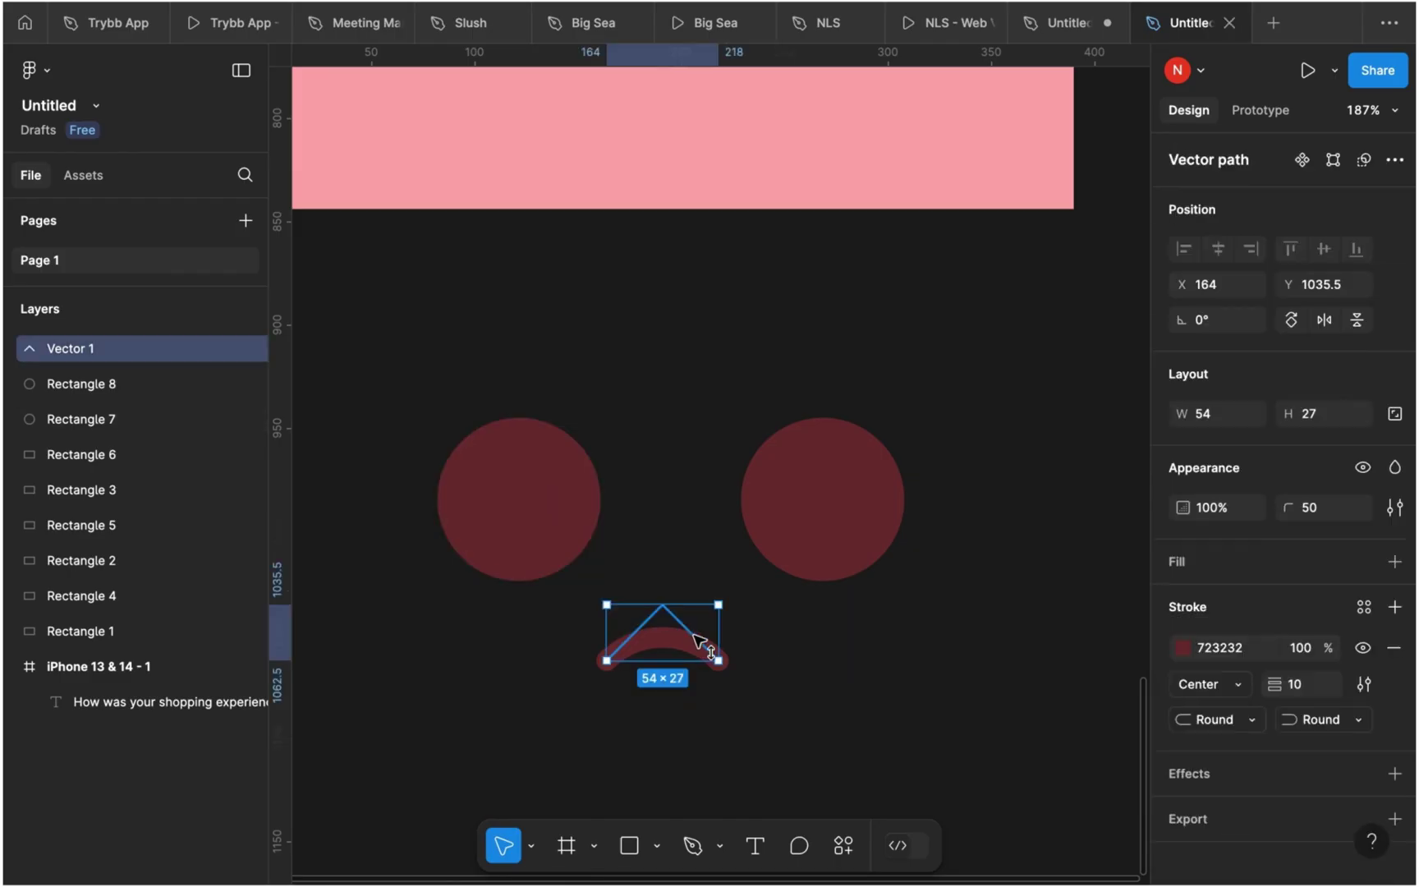
{"action": "mouse_move", "coordinate": [692, 636]}
{"action": "left_mouse_down"}
{"action": "mouse_move", "coordinate": [703, 646]}
{"action": "mouse_move", "coordinate": [687, 640]}
{"action": "left_mouse_up"}
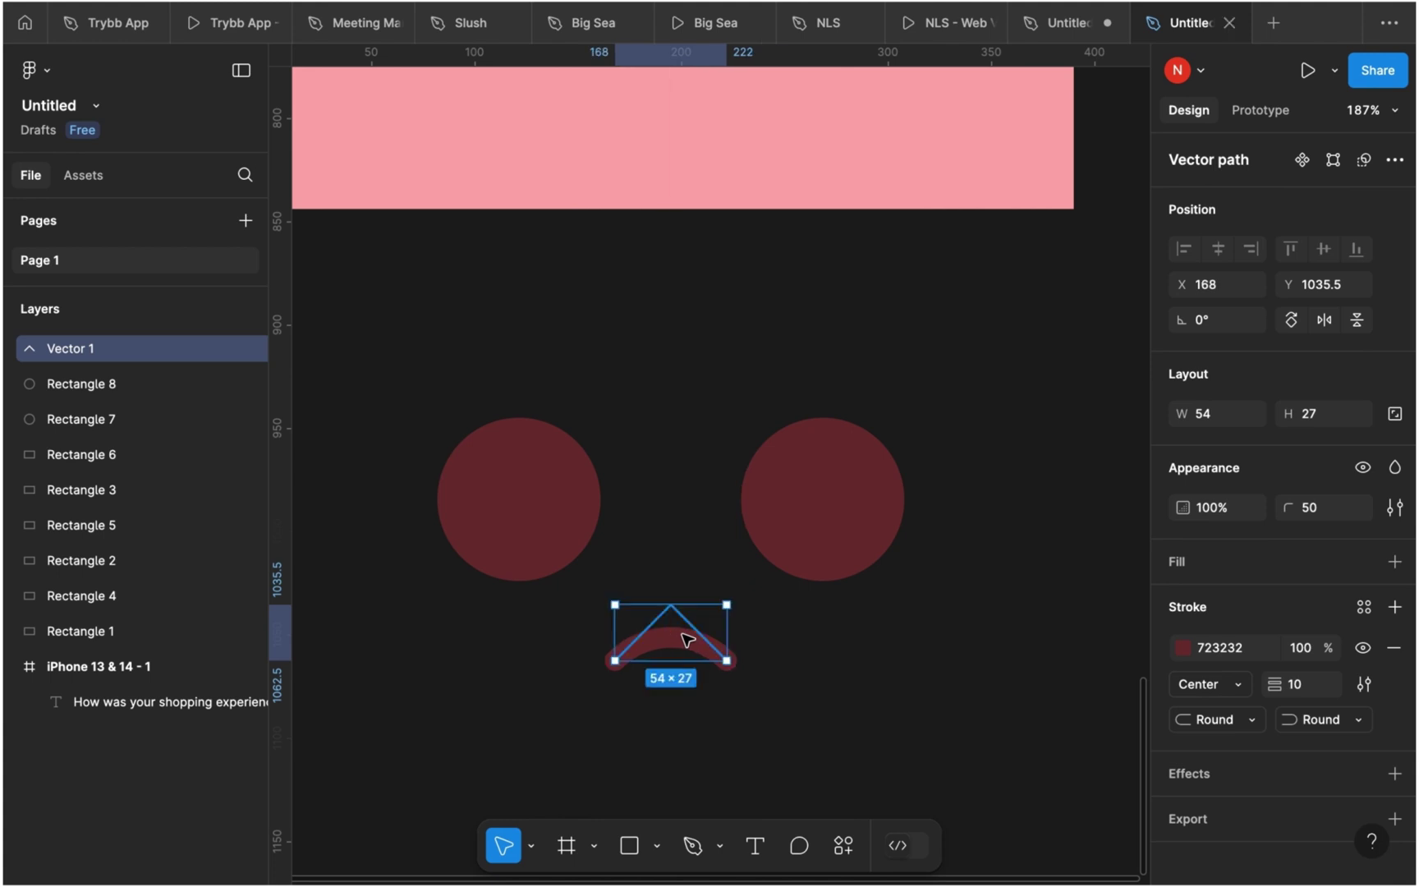
- Select the eyes and mouth together and move them up into the pink frame below the question, at about X 82, Y 304
{"action": "scroll", "coordinate": [688, 640], "scroll_direction": "down", "scroll_amount": 5}
{"action": "scroll", "coordinate": [687, 640], "scroll_direction": "down", "scroll_amount": 1}
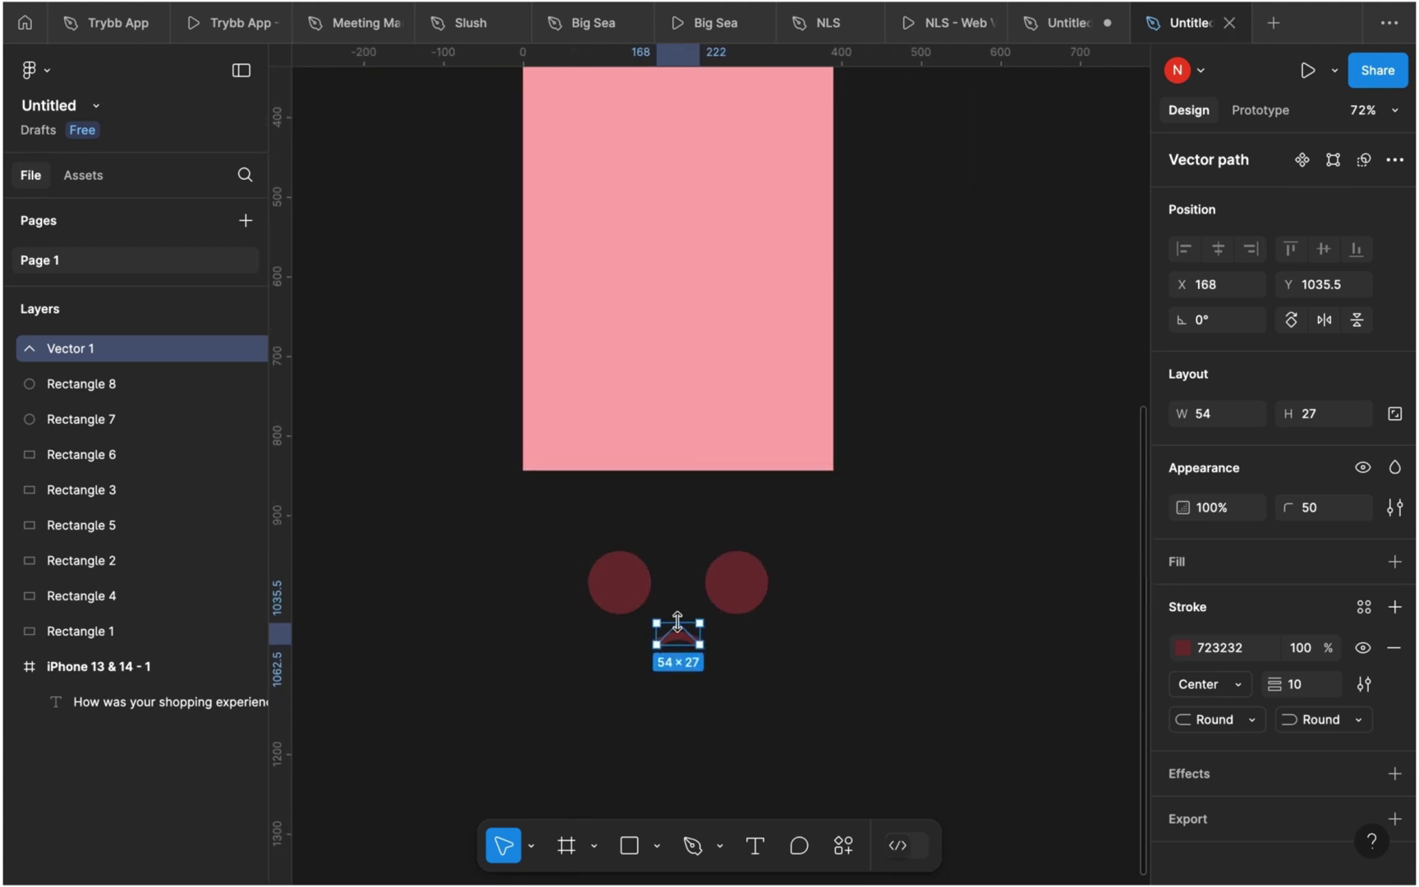
{"action": "scroll", "coordinate": [574, 529], "scroll_direction": "down", "scroll_amount": 2}
{"action": "left_click", "coordinate": [573, 527]}
{"action": "scroll", "coordinate": [575, 525], "scroll_direction": "down", "scroll_amount": 2}
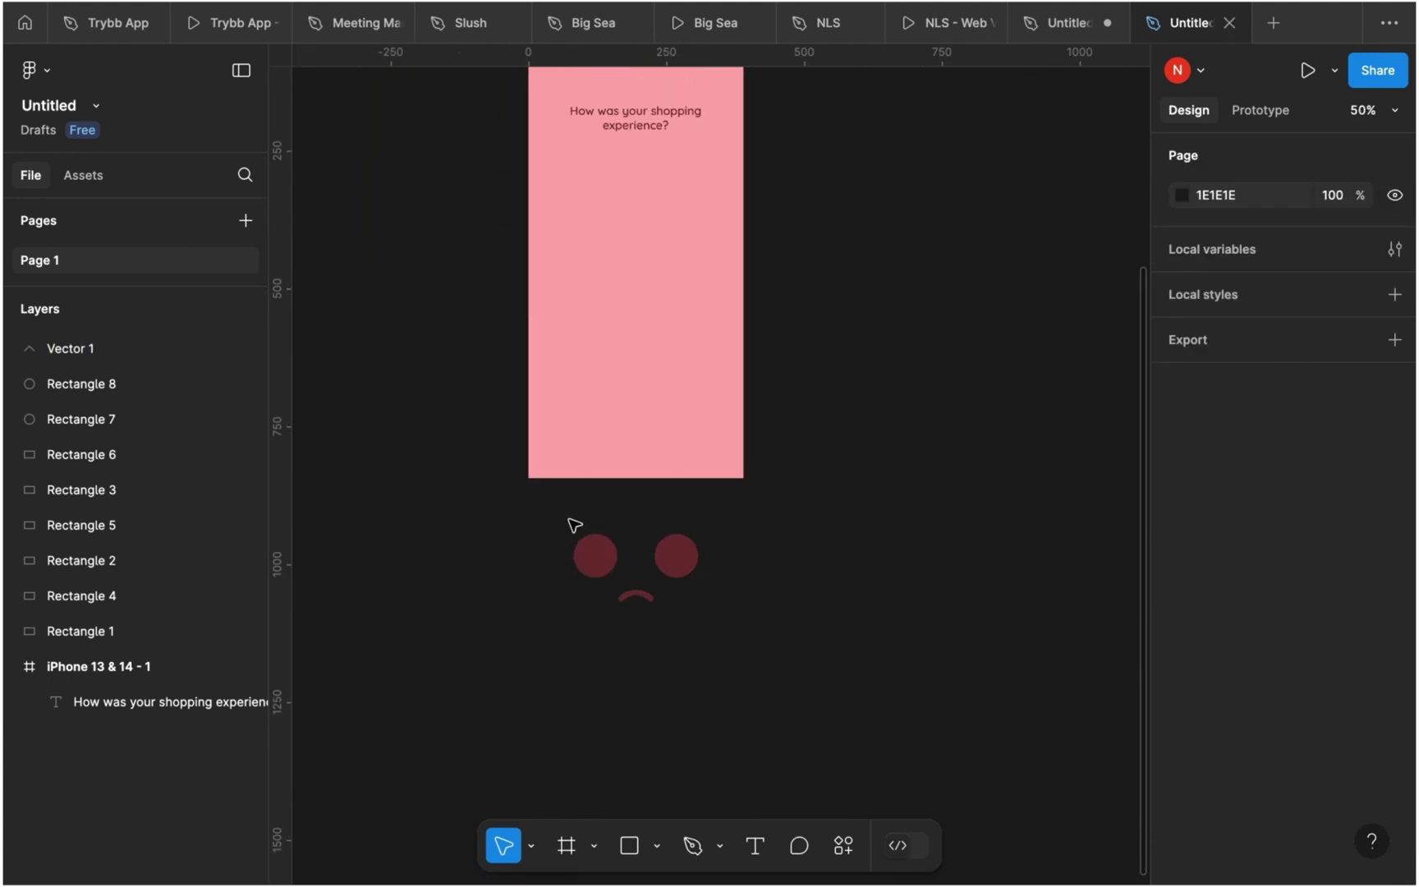
{"action": "left_click_drag", "start_coordinate": [567, 525], "coordinate": [716, 618]}
{"action": "scroll", "coordinate": [716, 617], "scroll_direction": "up", "scroll_amount": 4}
{"action": "scroll", "coordinate": [716, 618], "scroll_direction": "left", "scroll_amount": 1}
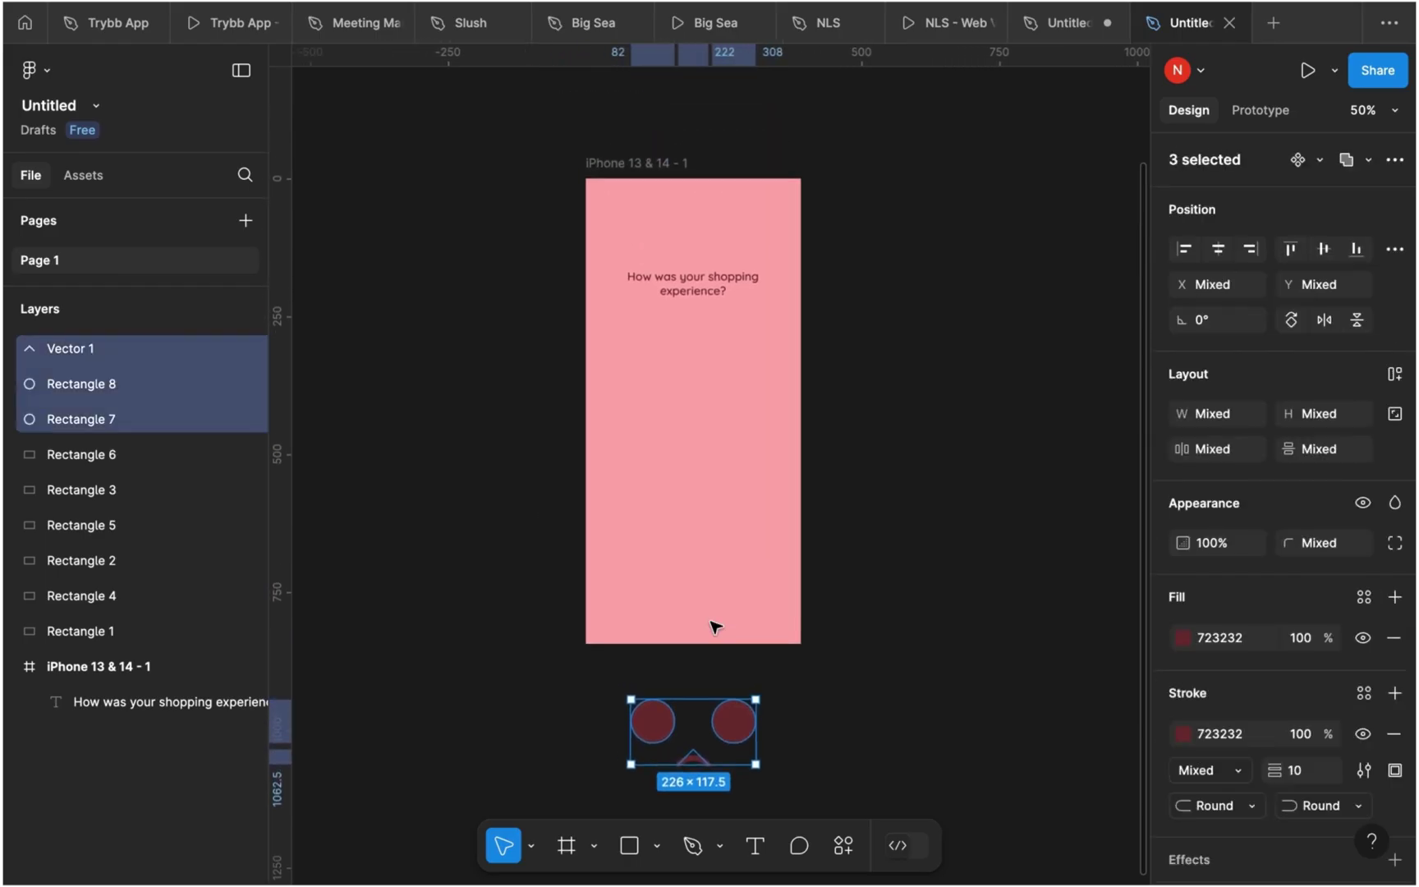
{"action": "left_click_drag", "start_coordinate": [738, 724], "coordinate": [734, 585]}
{"action": "left_click_drag", "start_coordinate": [719, 406], "coordinate": [724, 365]}
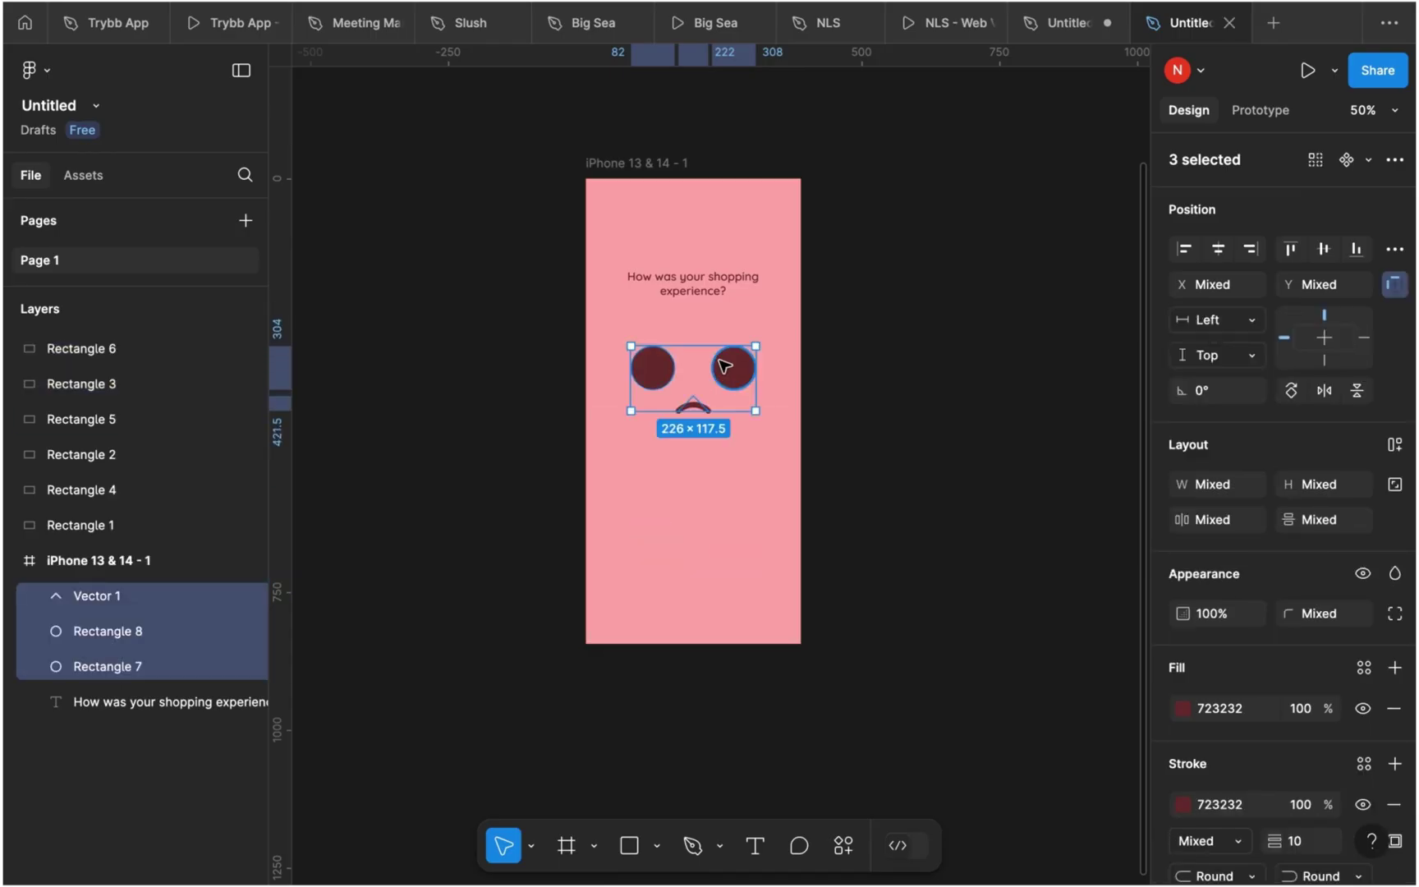
- Add a text reading "BAD" below the pink frame
{"action": "left_click", "coordinate": [851, 483]}
{"action": "key", "text": "t"}
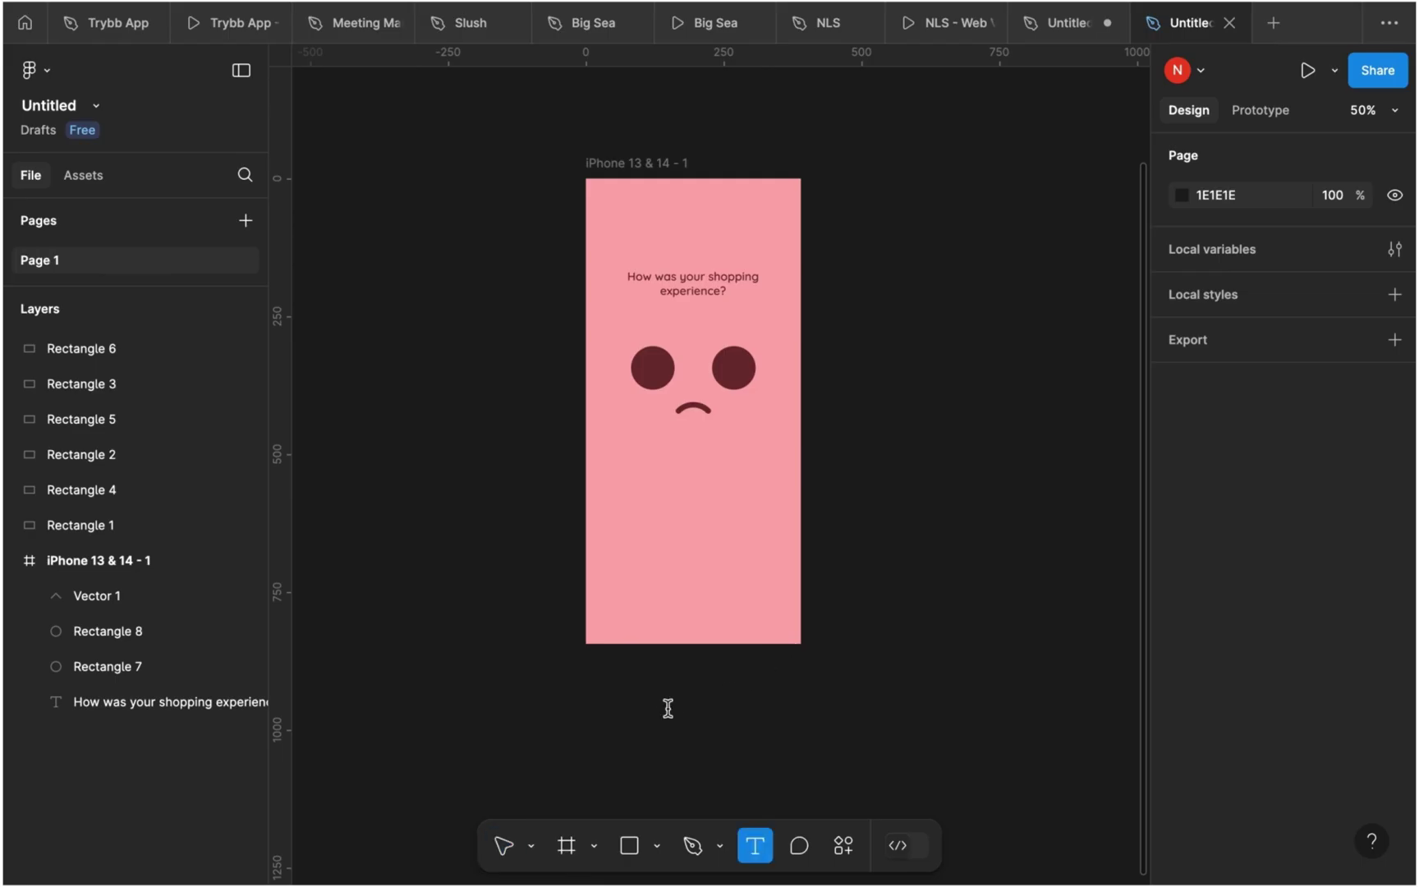
{"action": "left_click", "coordinate": [668, 708]}
{"action": "type", "text": "BAD"}
{"action": "key", "text": "Escape"}
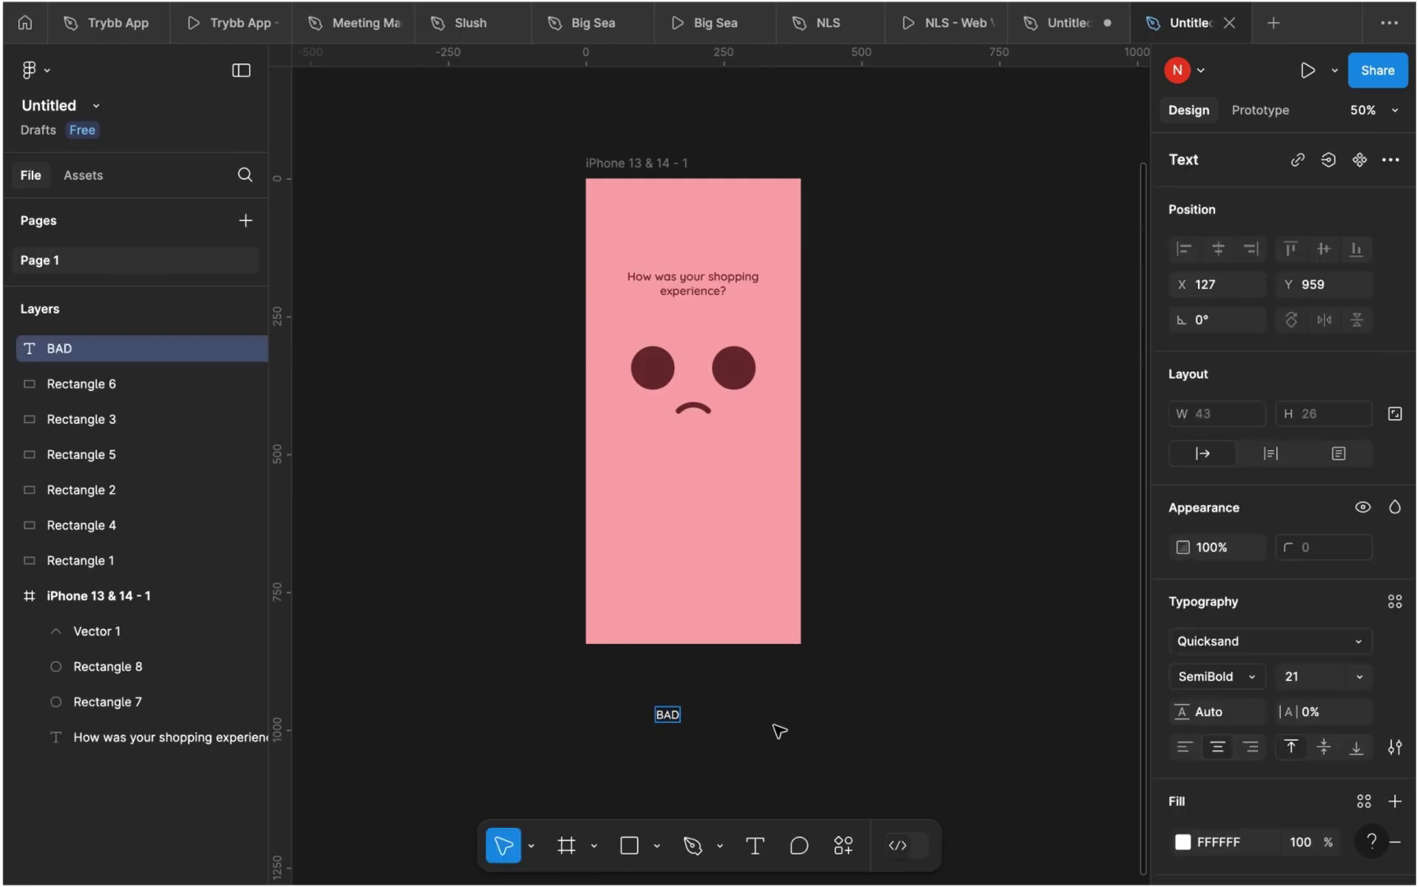
- Set the BAD text to font size 50 and weight Bold
{"action": "left_click", "coordinate": [1298, 676]}
{"action": "type", "text": "31"}
{"action": "key", "text": "Return"}
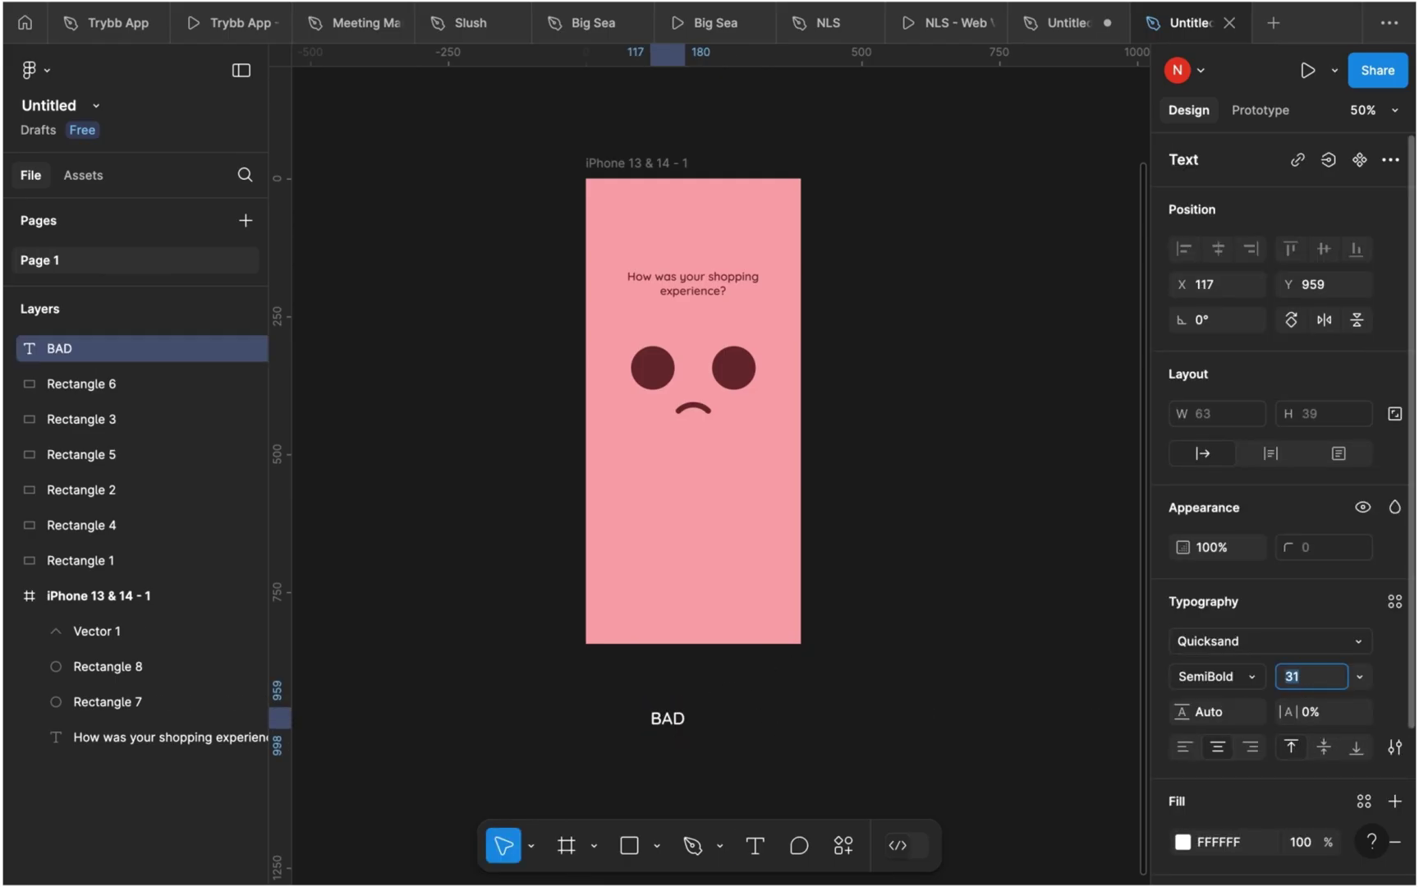
{"action": "key", "text": "shift+Up"}
{"action": "key", "text": "shift+Up"}
{"action": "key", "text": "Down"}
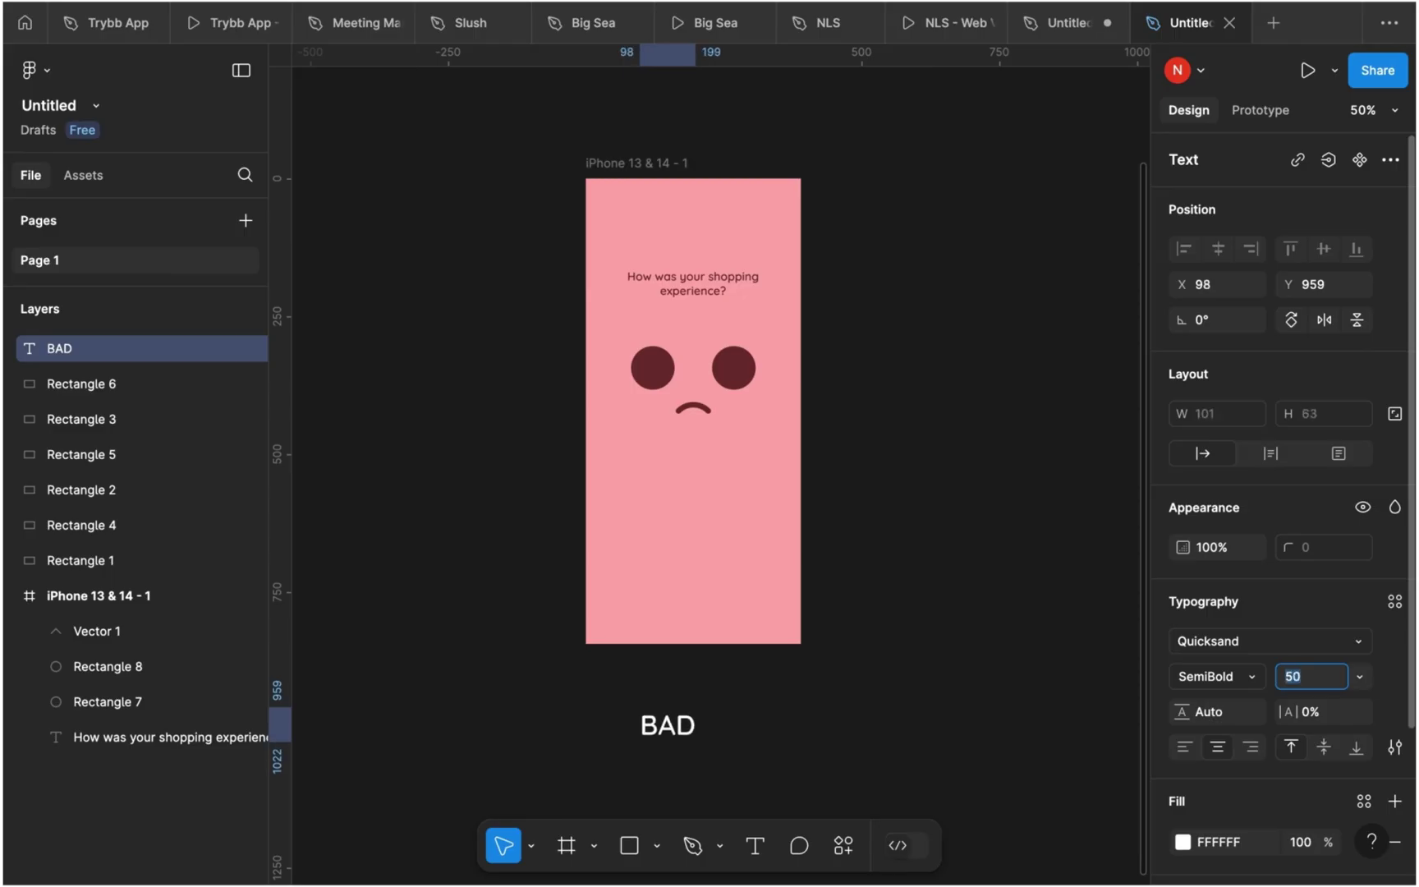
{"action": "left_click", "coordinate": [1209, 678]}
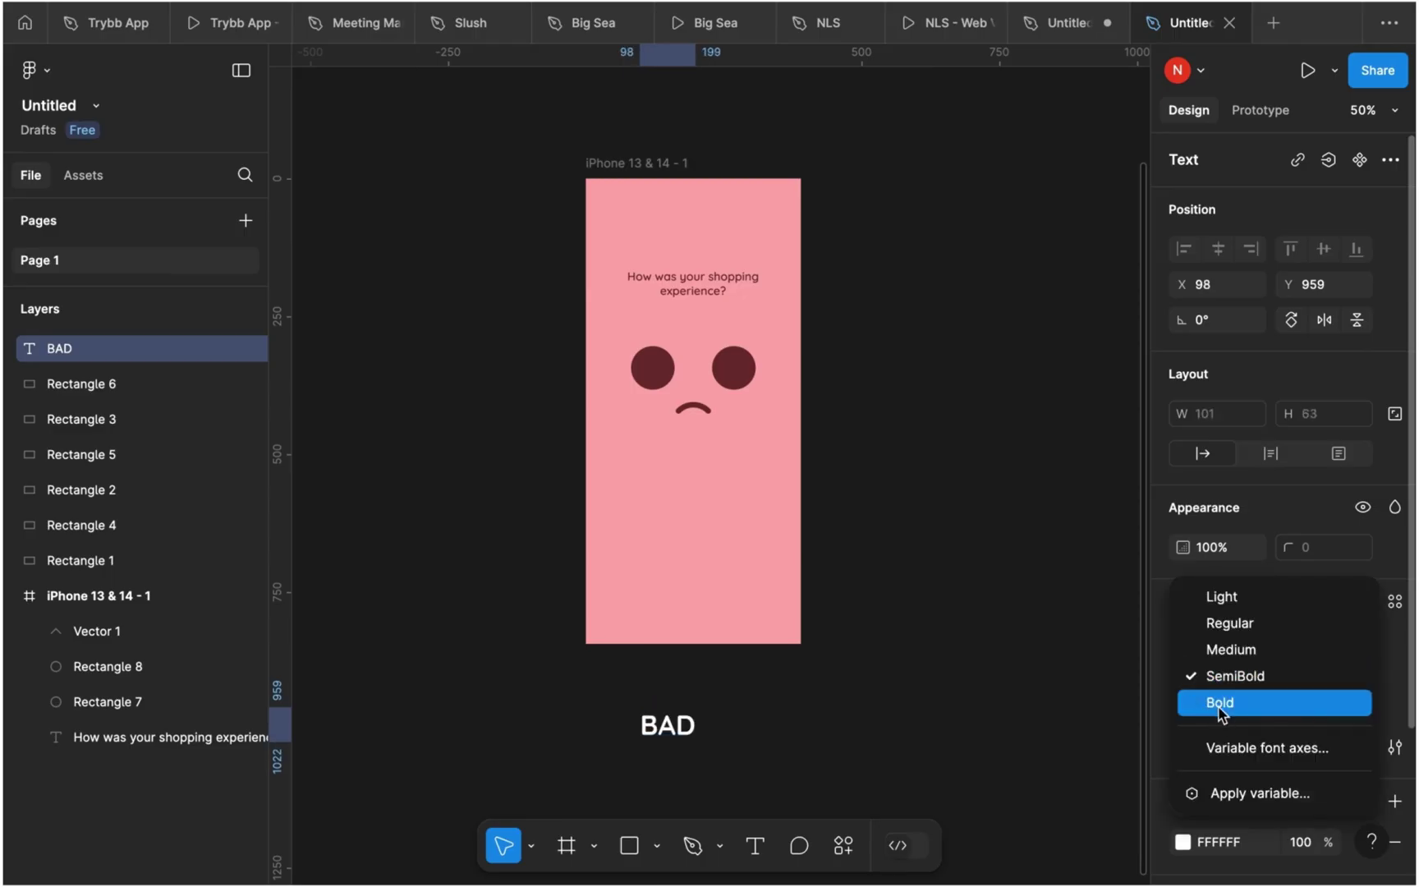
{"action": "left_click", "coordinate": [1221, 703]}
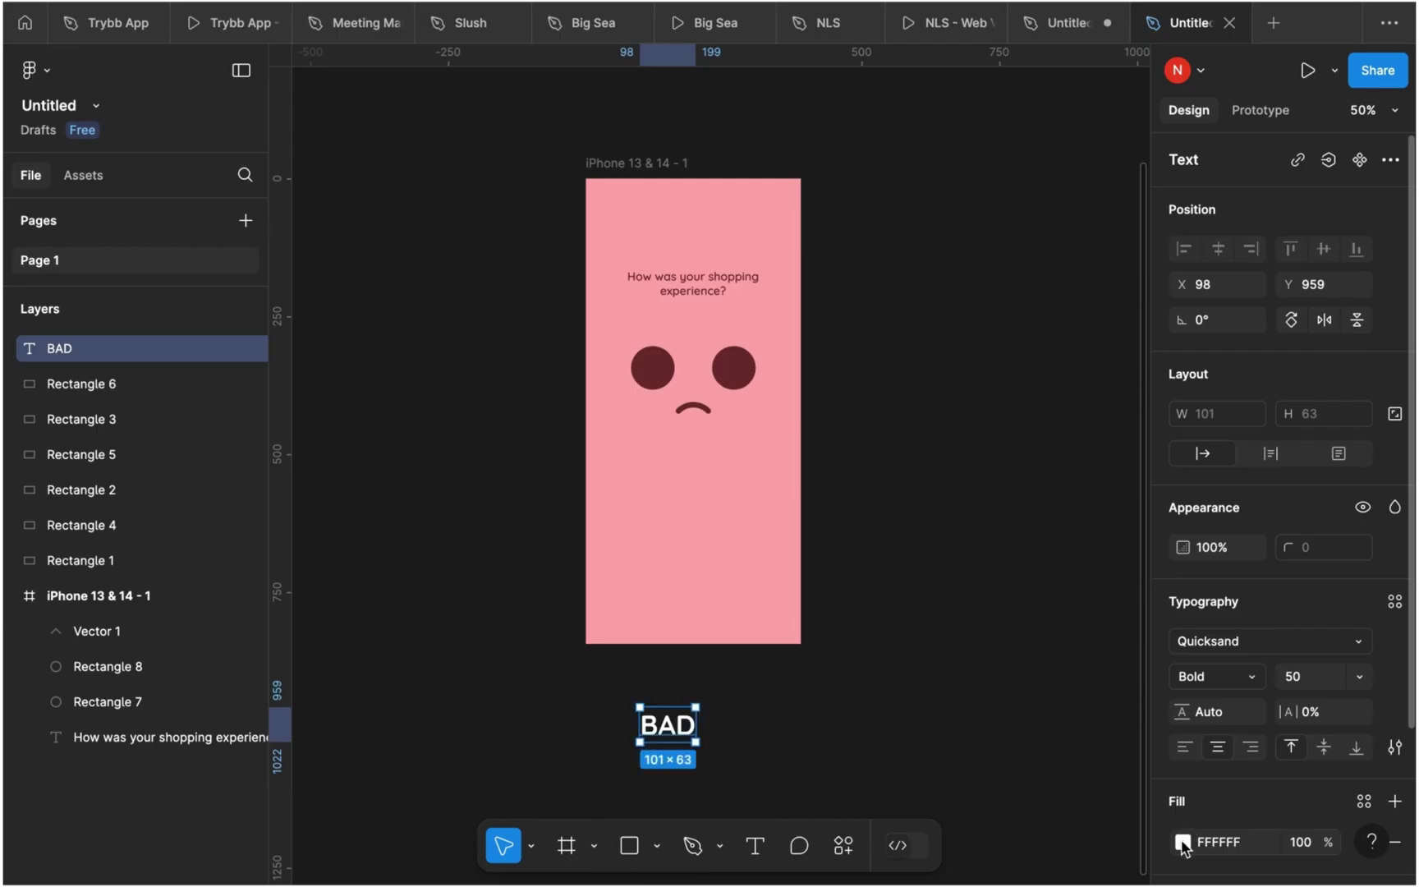
- Fill the BAD text with 723232 and move it into the pink frame, centred below the mouth
{"action": "left_click", "coordinate": [1183, 841]}
{"action": "left_click", "coordinate": [914, 775]}
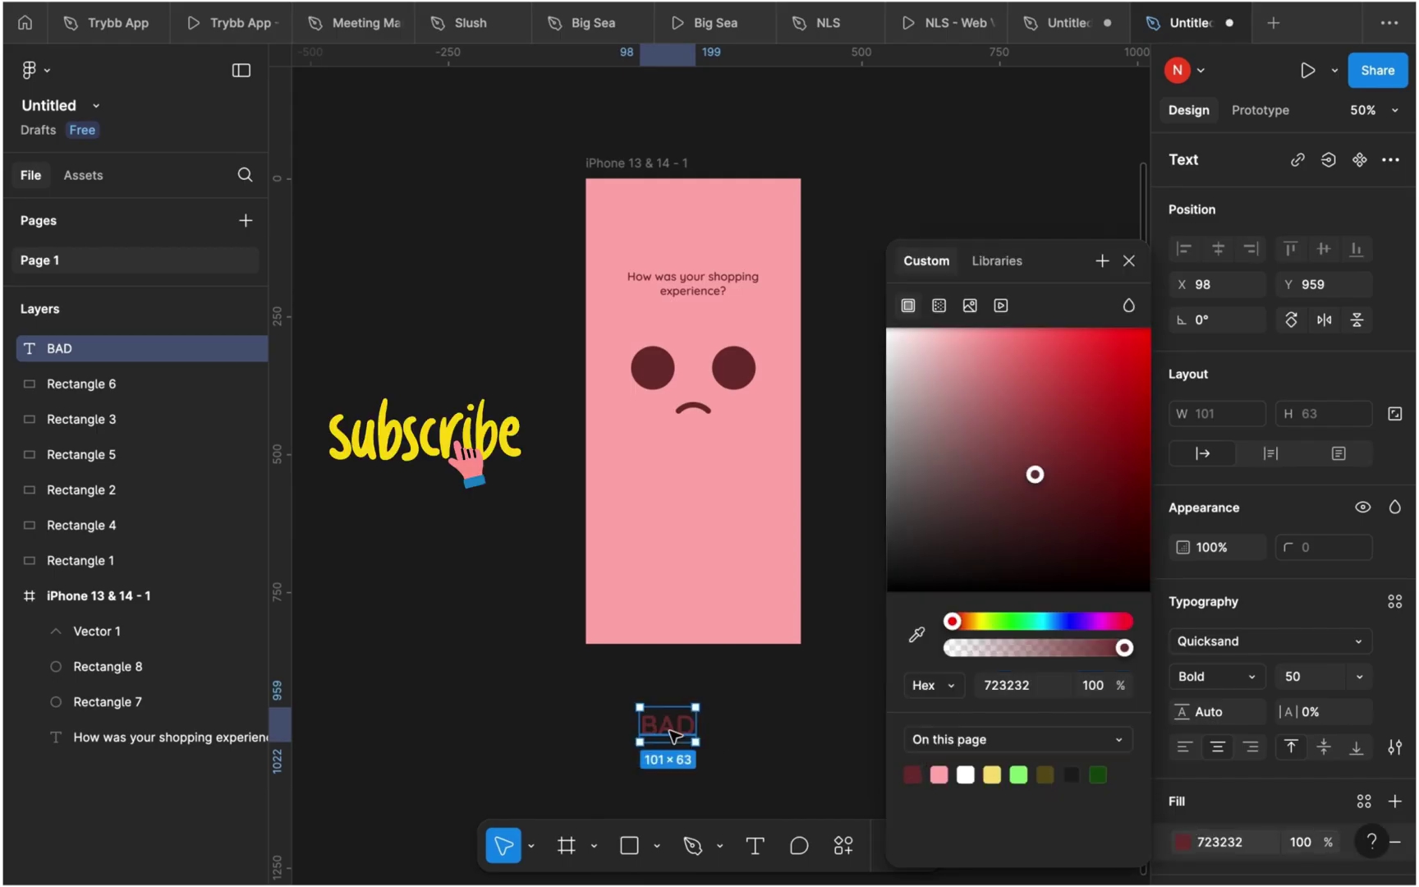
{"action": "left_click_drag", "start_coordinate": [684, 729], "coordinate": [698, 471]}
{"action": "left_click", "coordinate": [719, 751]}
{"action": "scroll", "coordinate": [721, 753], "scroll_direction": "up", "scroll_amount": 2}
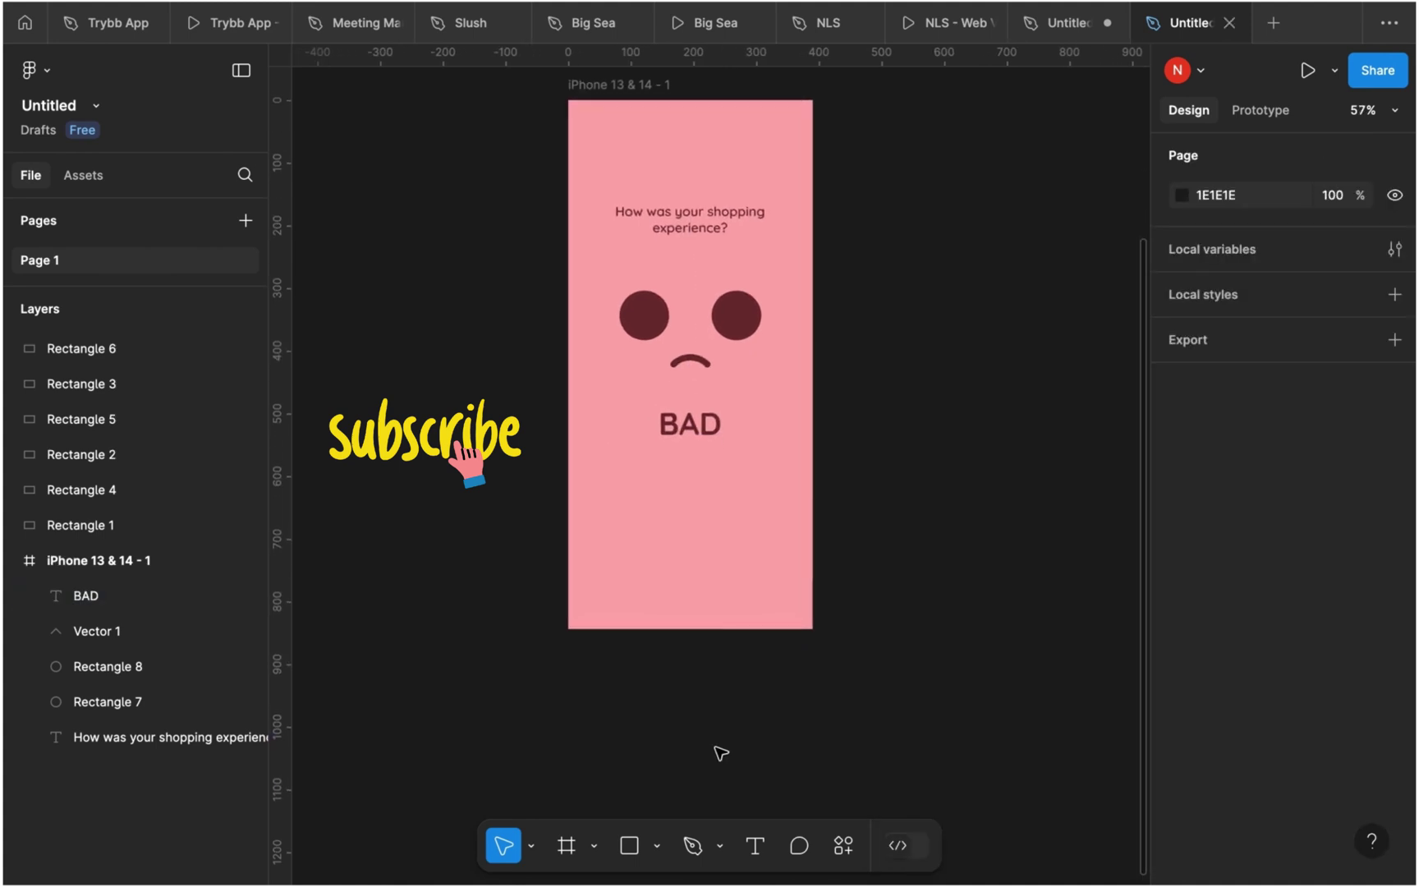
- Draw a rectangle about 277 × 60 below the pink frame and centre it horizontally at X 56
{"action": "key", "text": "r"}
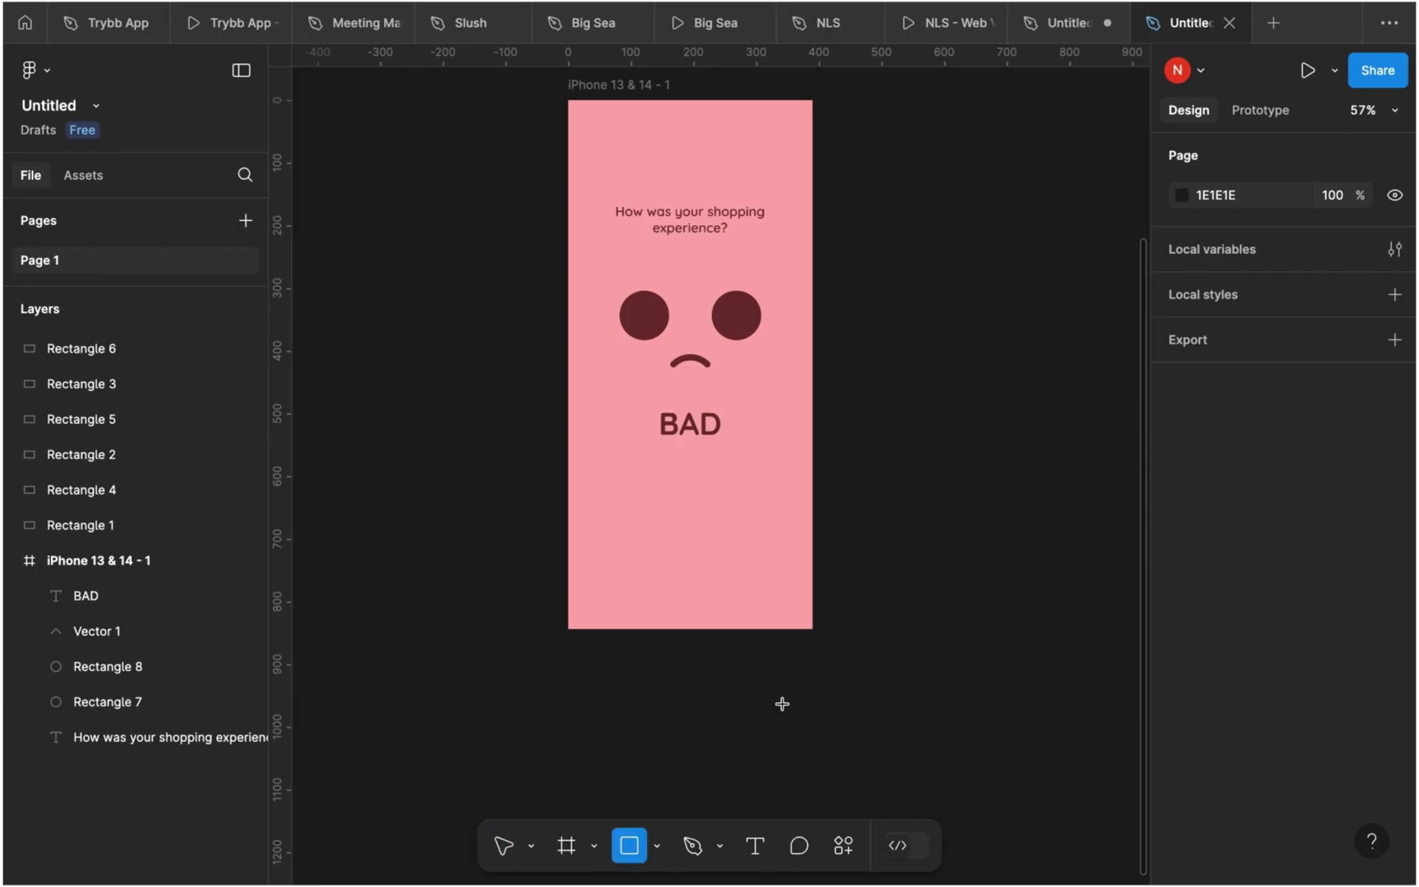
{"action": "mouse_move", "coordinate": [608, 666]}
{"action": "left_mouse_down"}
{"action": "mouse_move", "coordinate": [782, 704]}
{"action": "mouse_move", "coordinate": [722, 687]}
{"action": "left_mouse_up"}
{"action": "scroll", "coordinate": [728, 689], "scroll_direction": "up", "scroll_amount": 1}
{"action": "key", "text": "Left"}
{"action": "key", "text": "Left"}
{"action": "scroll", "coordinate": [782, 694], "scroll_direction": "up", "scroll_amount": 2}
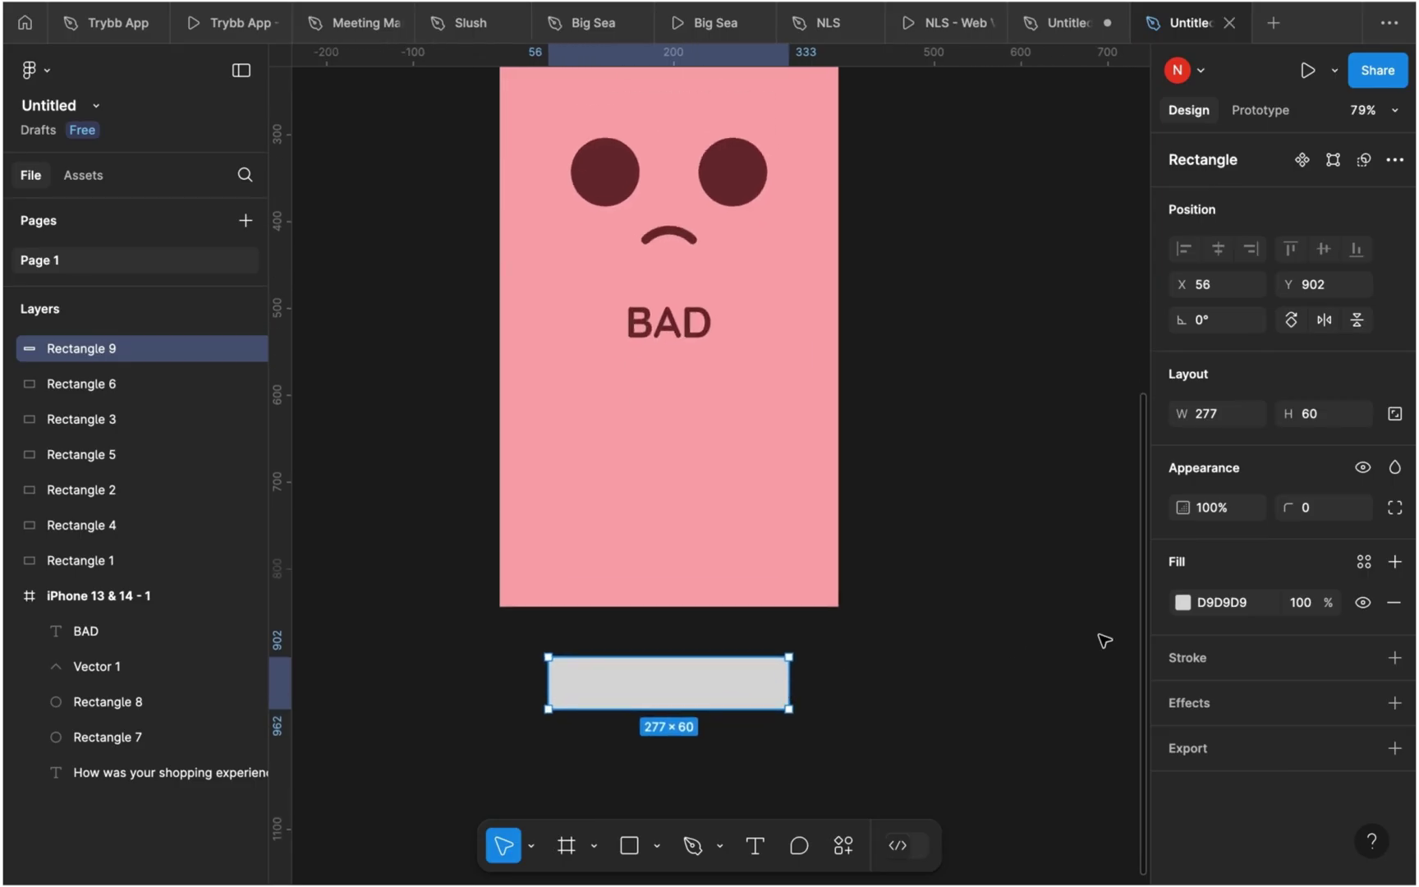
- Round the new rectangle into a pill shape with a corner radius of 60
{"action": "left_click", "coordinate": [1339, 508]}
{"action": "type", "text": "20"}
{"action": "key", "text": "Return"}
{"action": "type", "text": "50"}
{"action": "key", "text": "Return"}
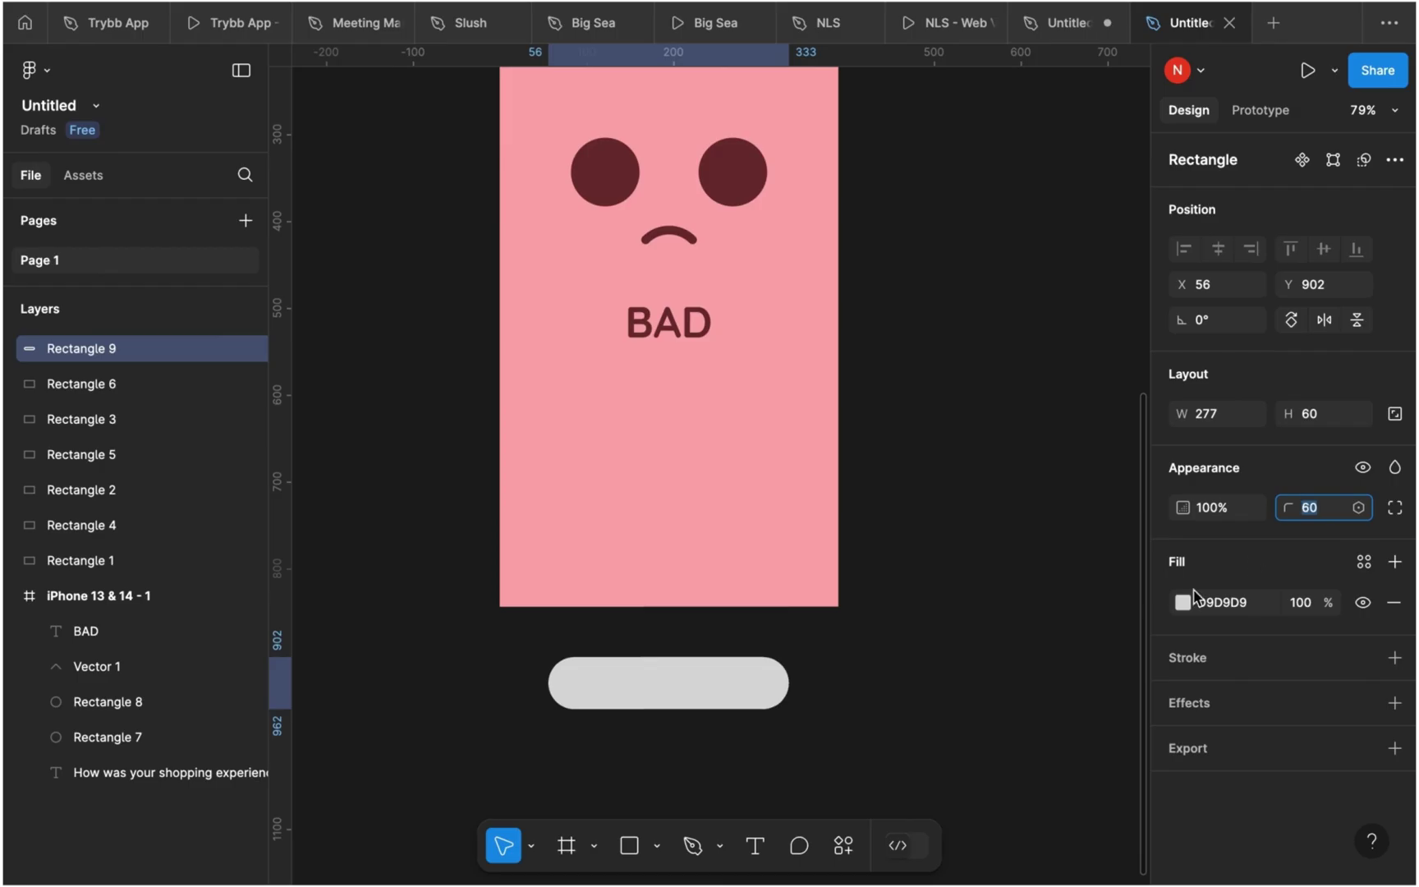
- Set the pill rectangle's corner radius to 70 and fill it with the dark red 723232
{"action": "type", "text": "70"}
{"action": "key", "text": "Escape"}
{"action": "left_click", "coordinate": [1183, 603]}
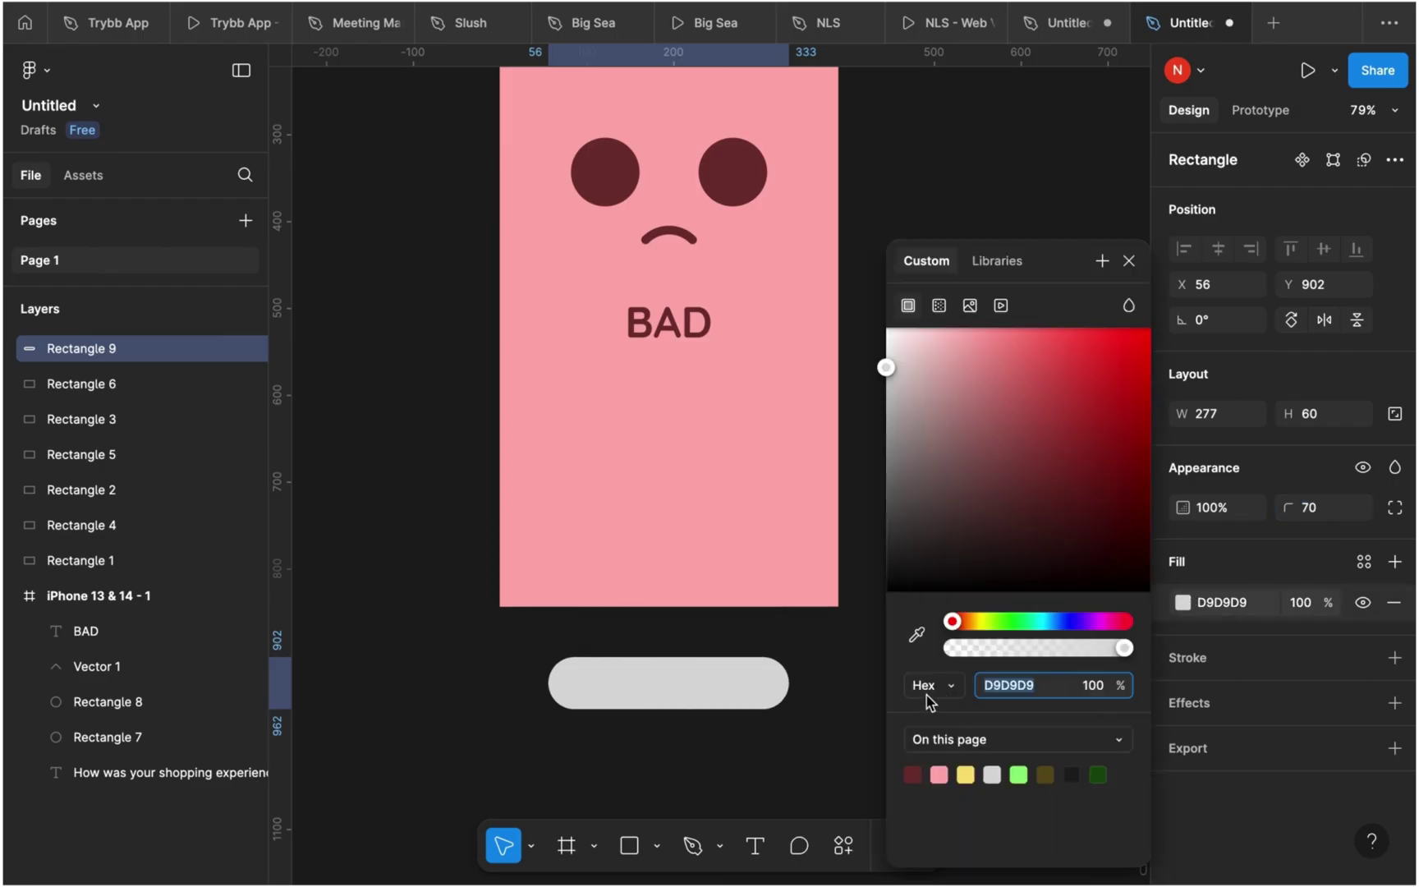
{"action": "left_click", "coordinate": [912, 775]}
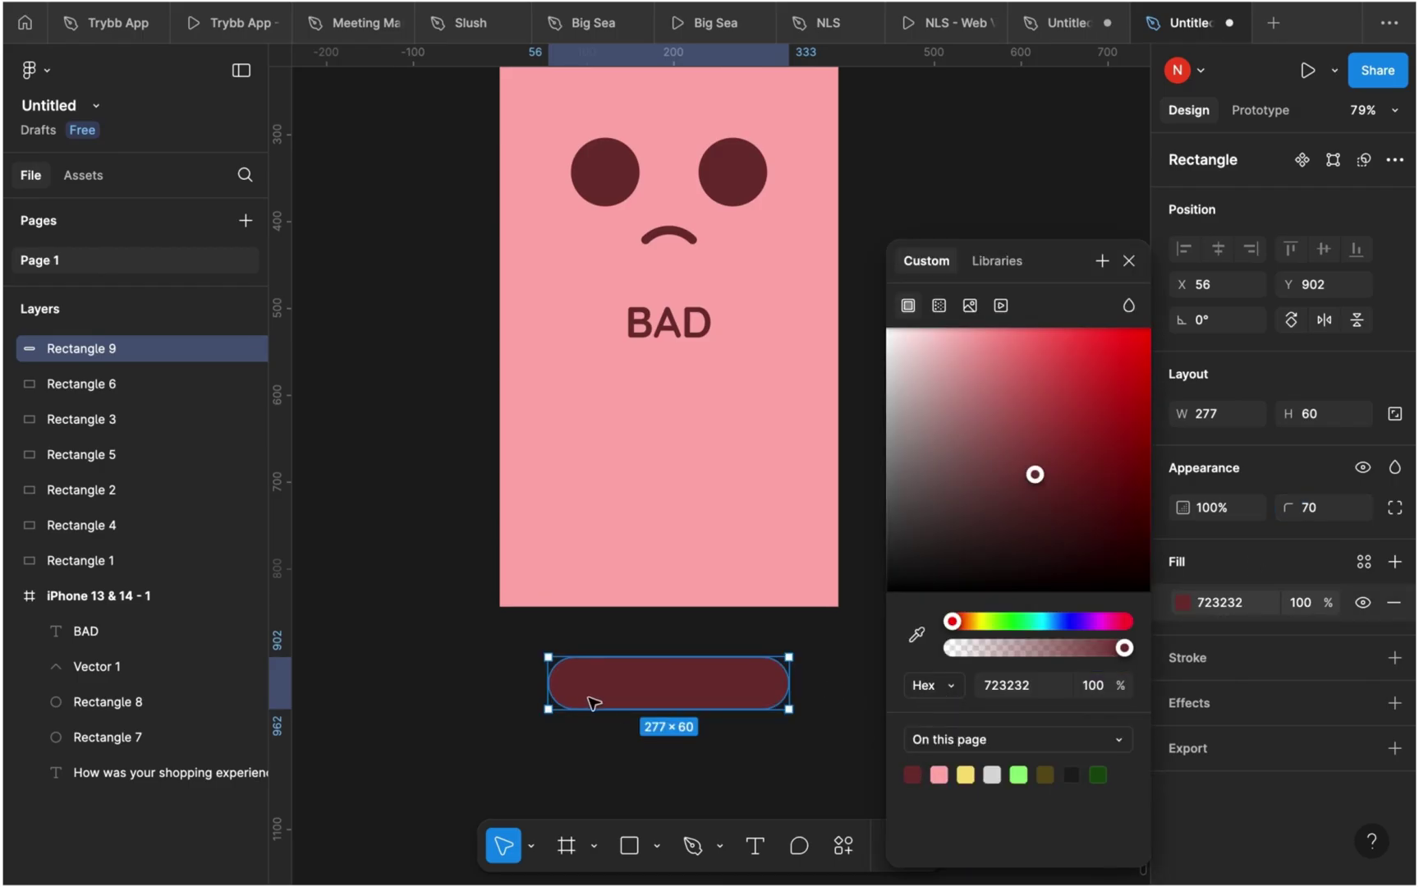
{"action": "key", "text": "Escape"}
{"action": "key", "text": "Escape"}
- Add a text reading "Submit" over the dark red pill below the pink frame
{"action": "scroll", "coordinate": [684, 678], "scroll_direction": "up", "scroll_amount": 3}
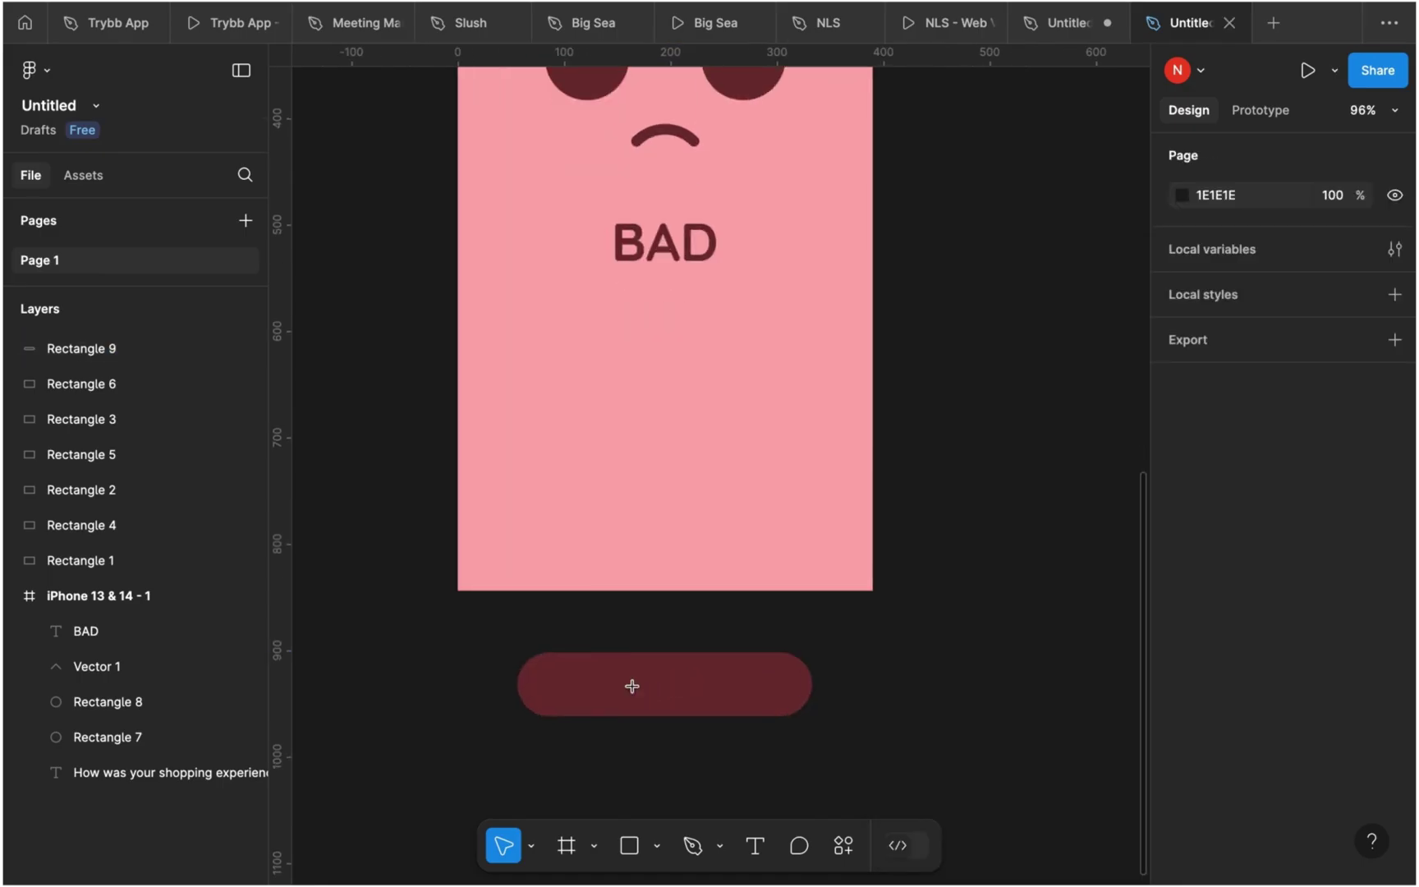
{"action": "key", "text": "t"}
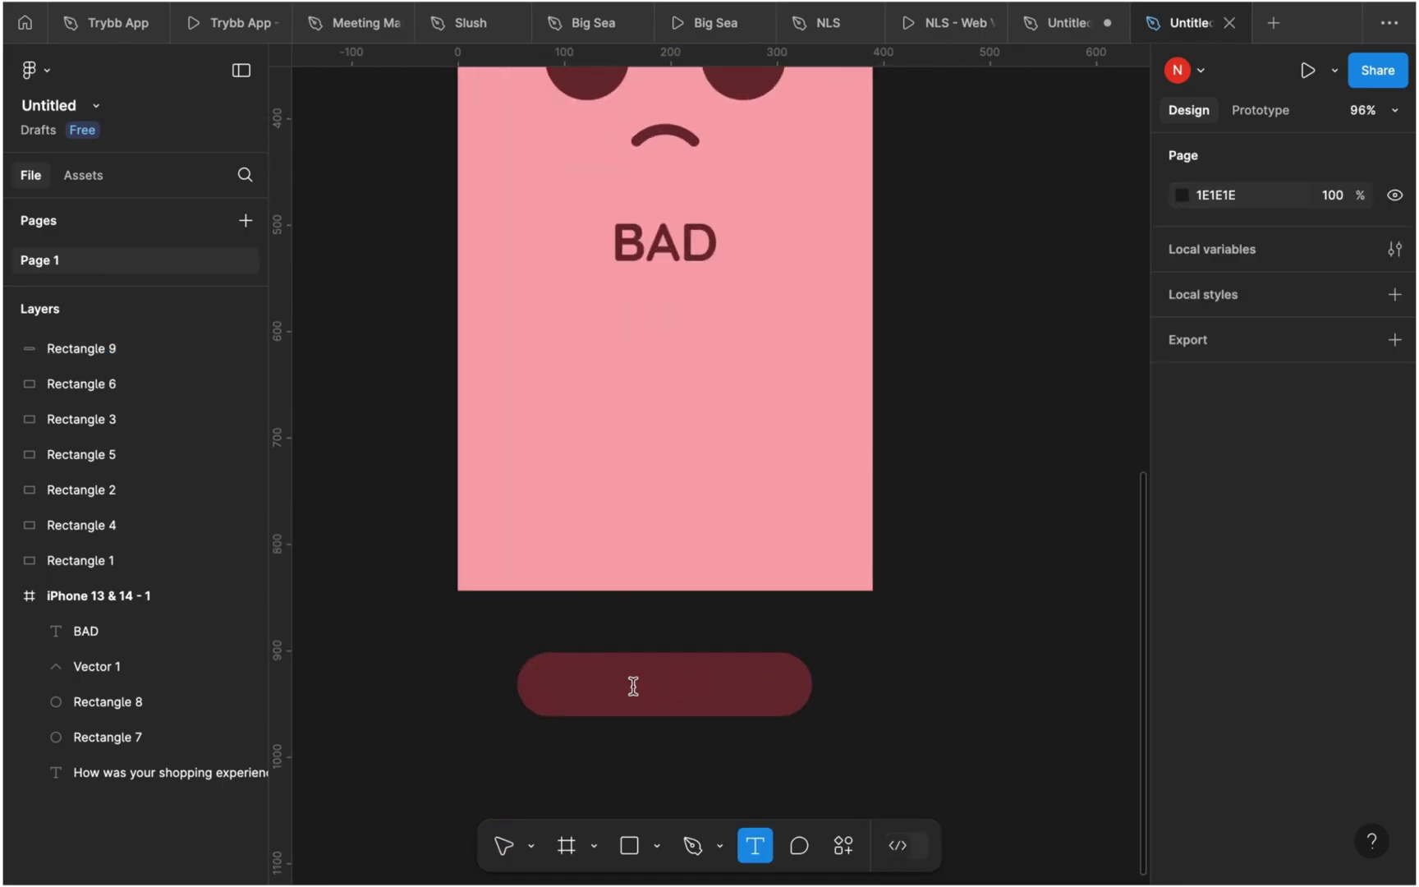
{"action": "left_click", "coordinate": [633, 686]}
{"action": "type", "text": "Submit"}
{"action": "key", "text": "Escape"}
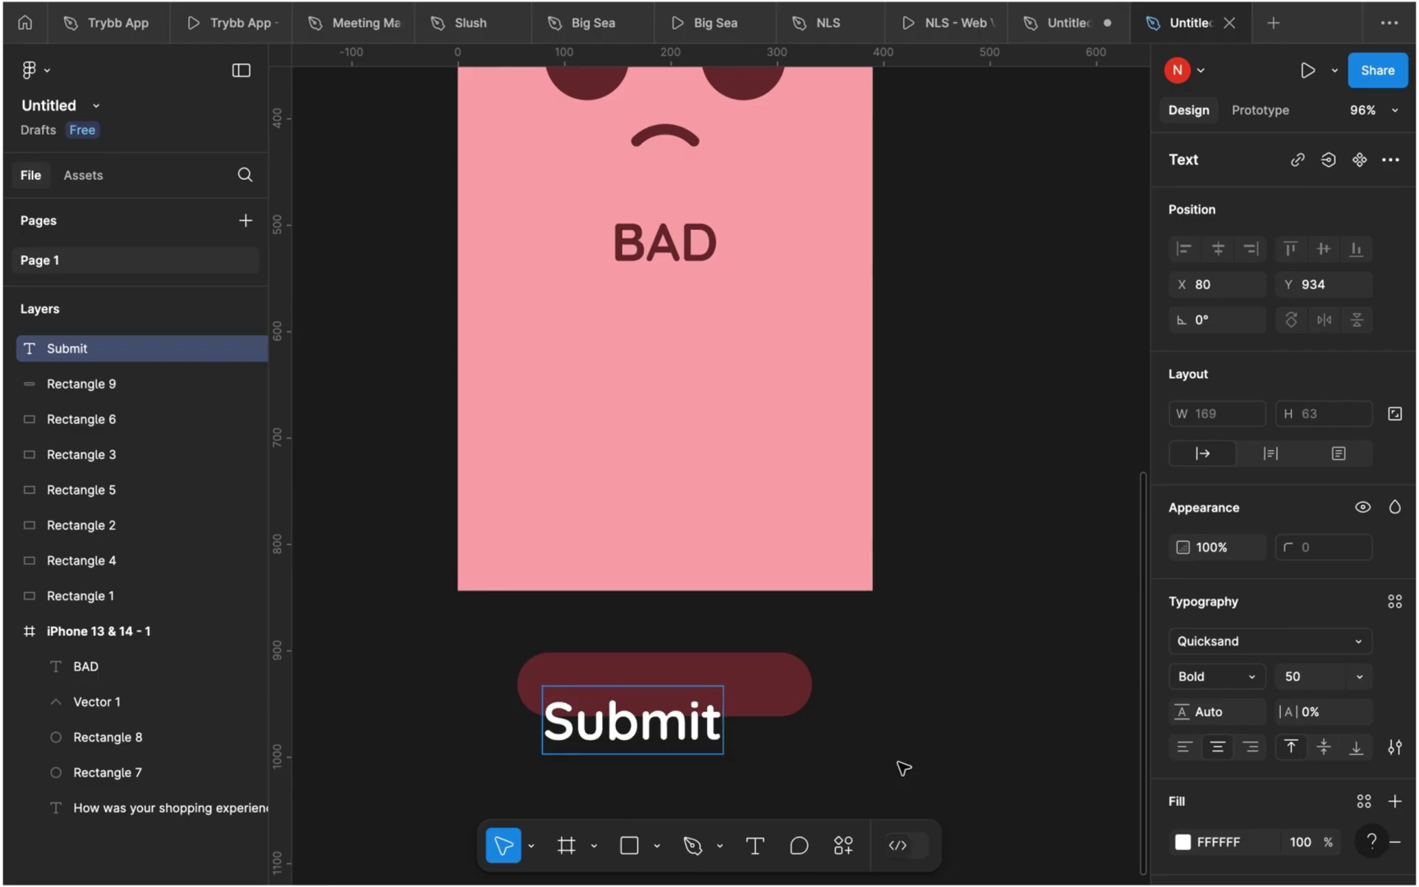
- Set the Submit text to font size 23 and centre it on the pill in both directions at X 156, Y 917
{"action": "left_click", "coordinate": [1314, 677]}
{"action": "type", "text": "40"}
{"action": "key", "text": "Return"}
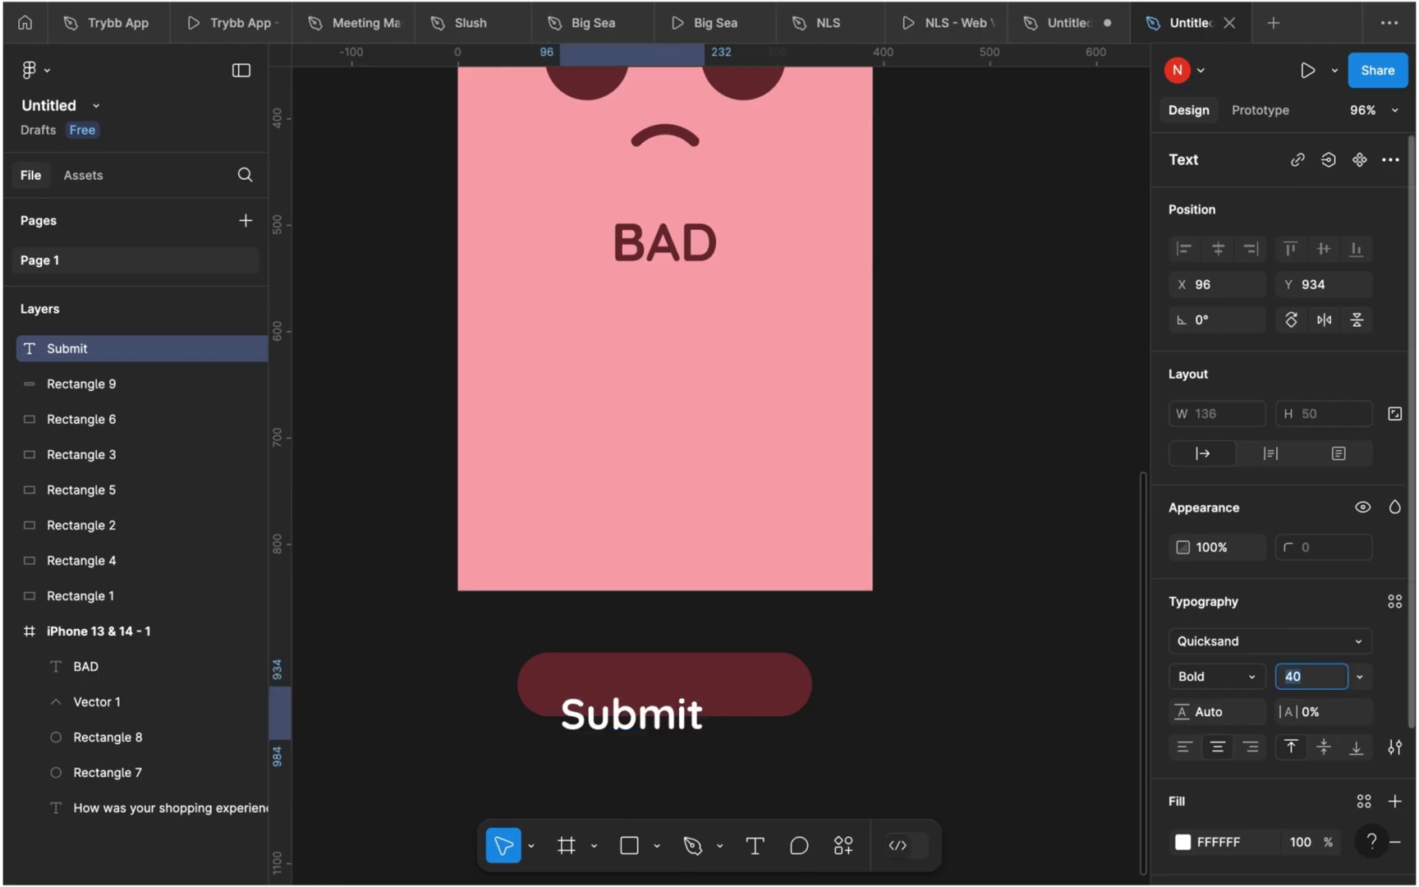
{"action": "type", "text": "30"}
{"action": "key", "text": "Return"}
{"action": "key", "text": "Down"}
{"action": "key", "text": "Down"}
{"action": "key", "text": "Down"}
{"action": "key", "text": "Down"}
{"action": "key", "text": "Down"}
{"action": "key", "text": "Down"}
{"action": "key", "text": "Down"}
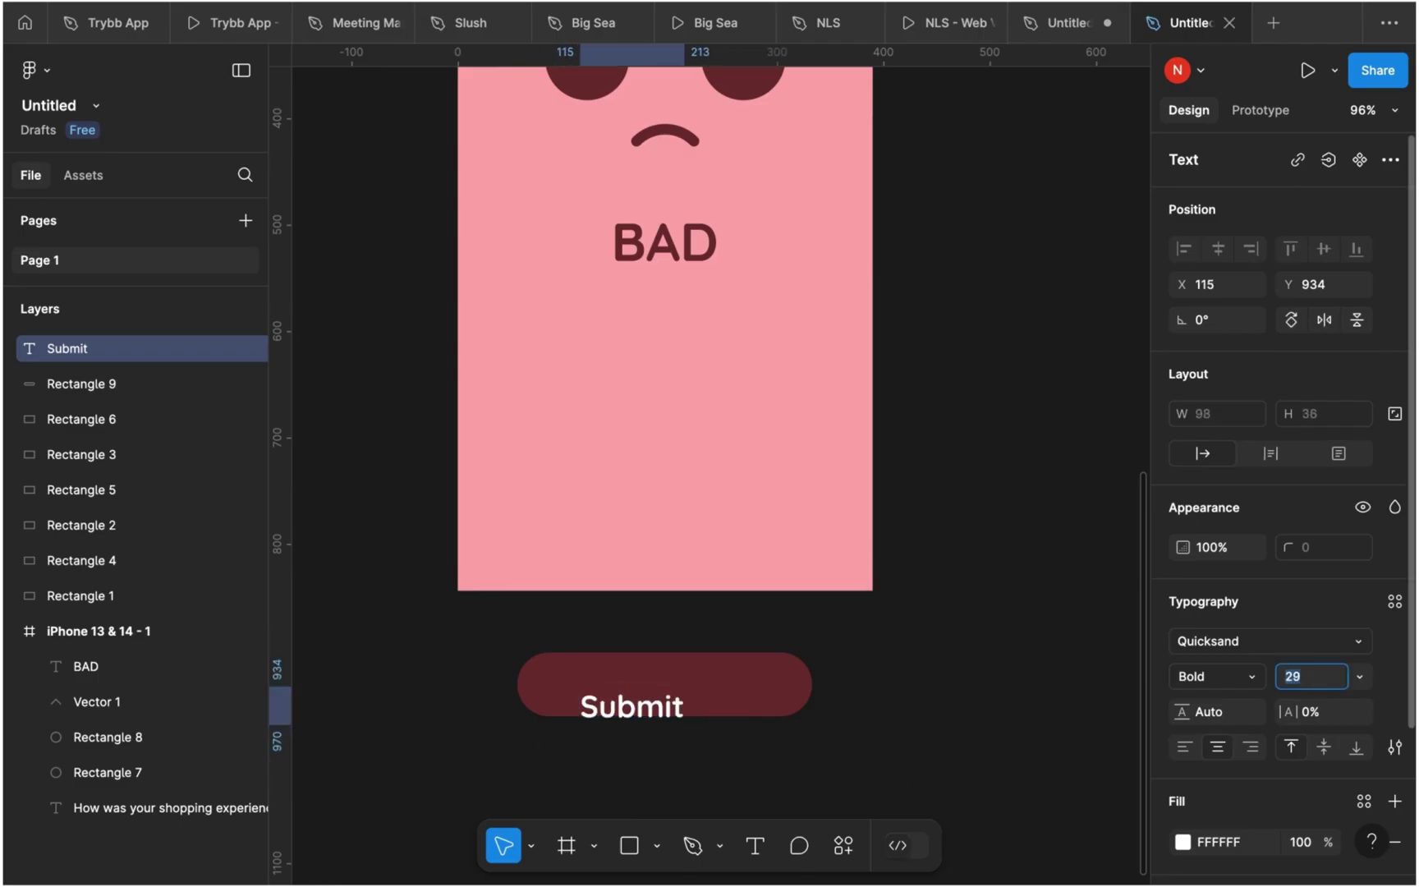
{"action": "key", "text": "Escape"}
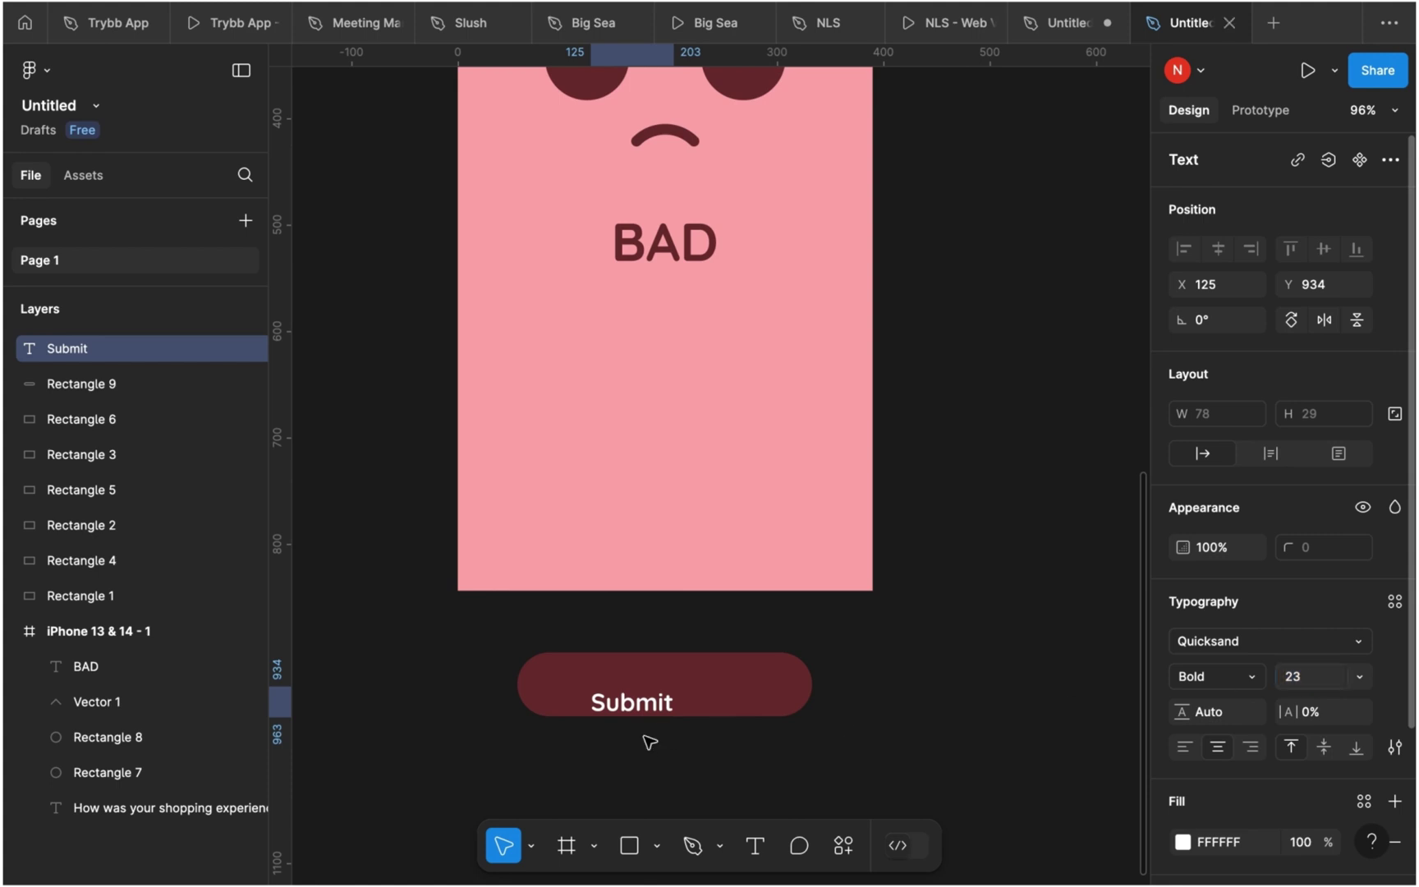
{"action": "left_click", "coordinate": [644, 711]}
{"action": "left_click_drag", "start_coordinate": [672, 699], "coordinate": [673, 696]}
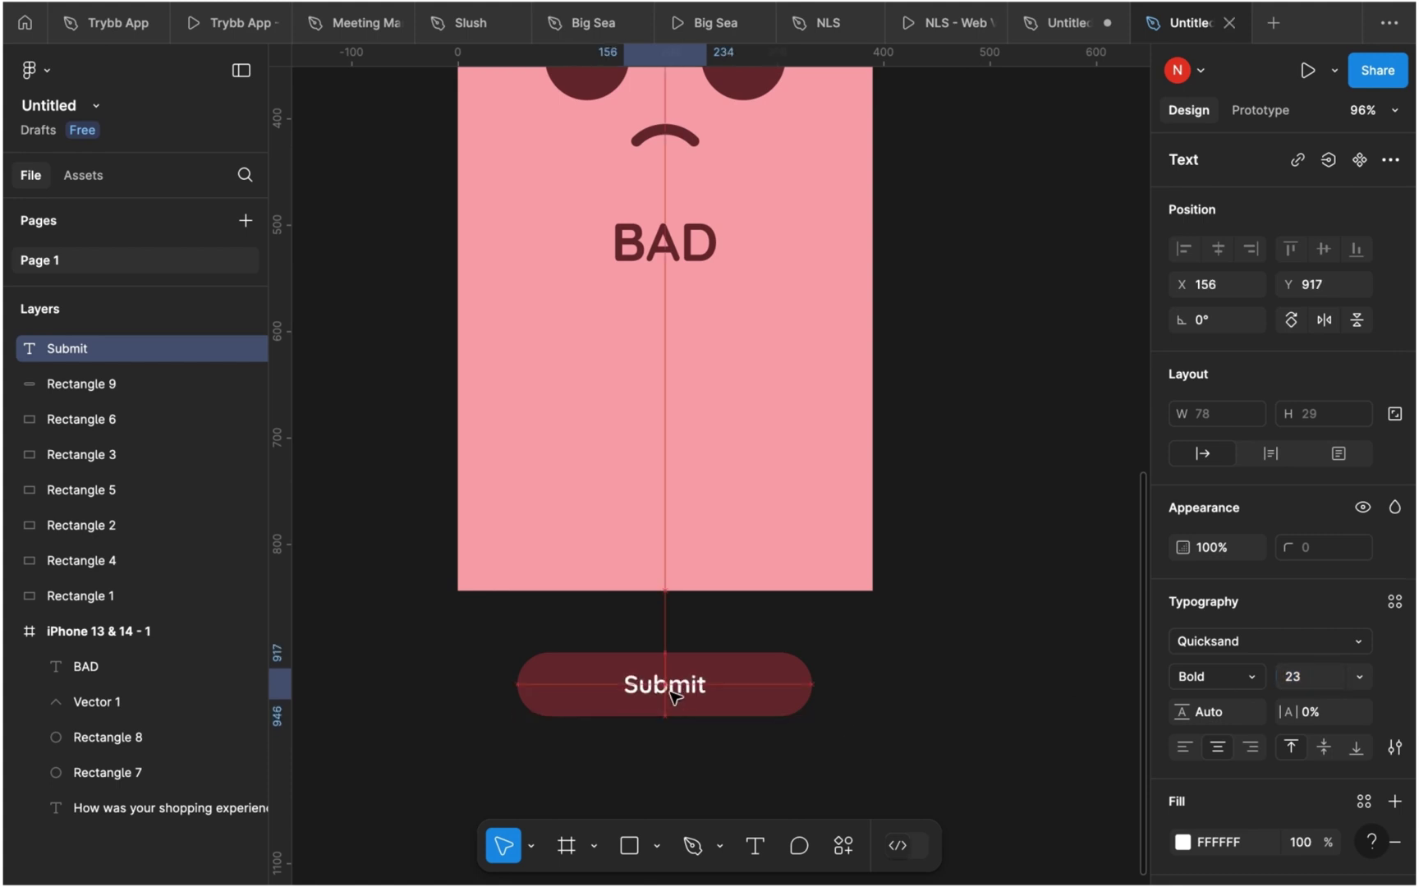
{"action": "left_click", "coordinate": [783, 708], "text": "shift"}
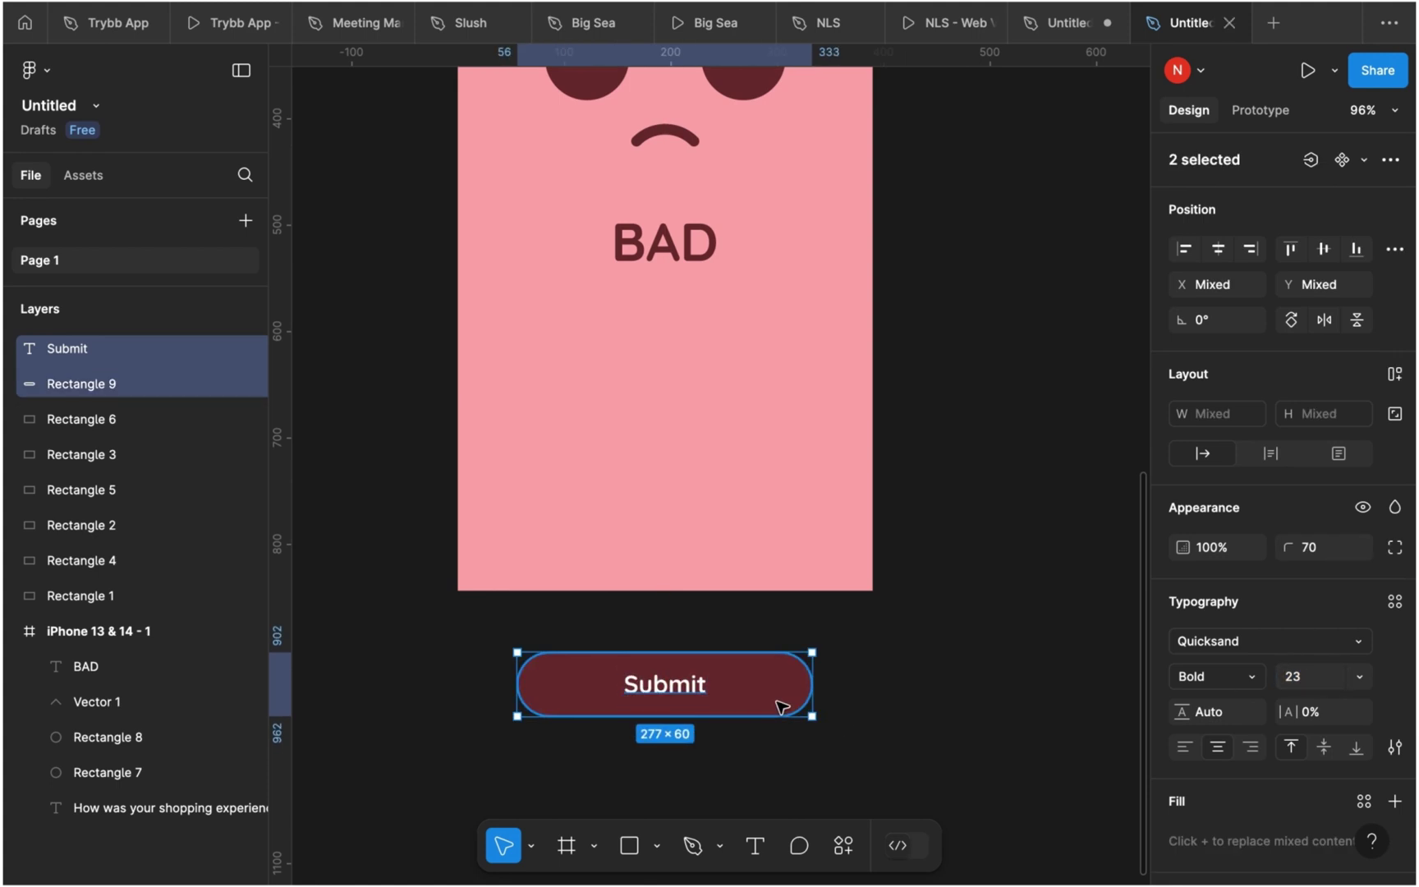
{"action": "key", "text": "ctrl+g"}
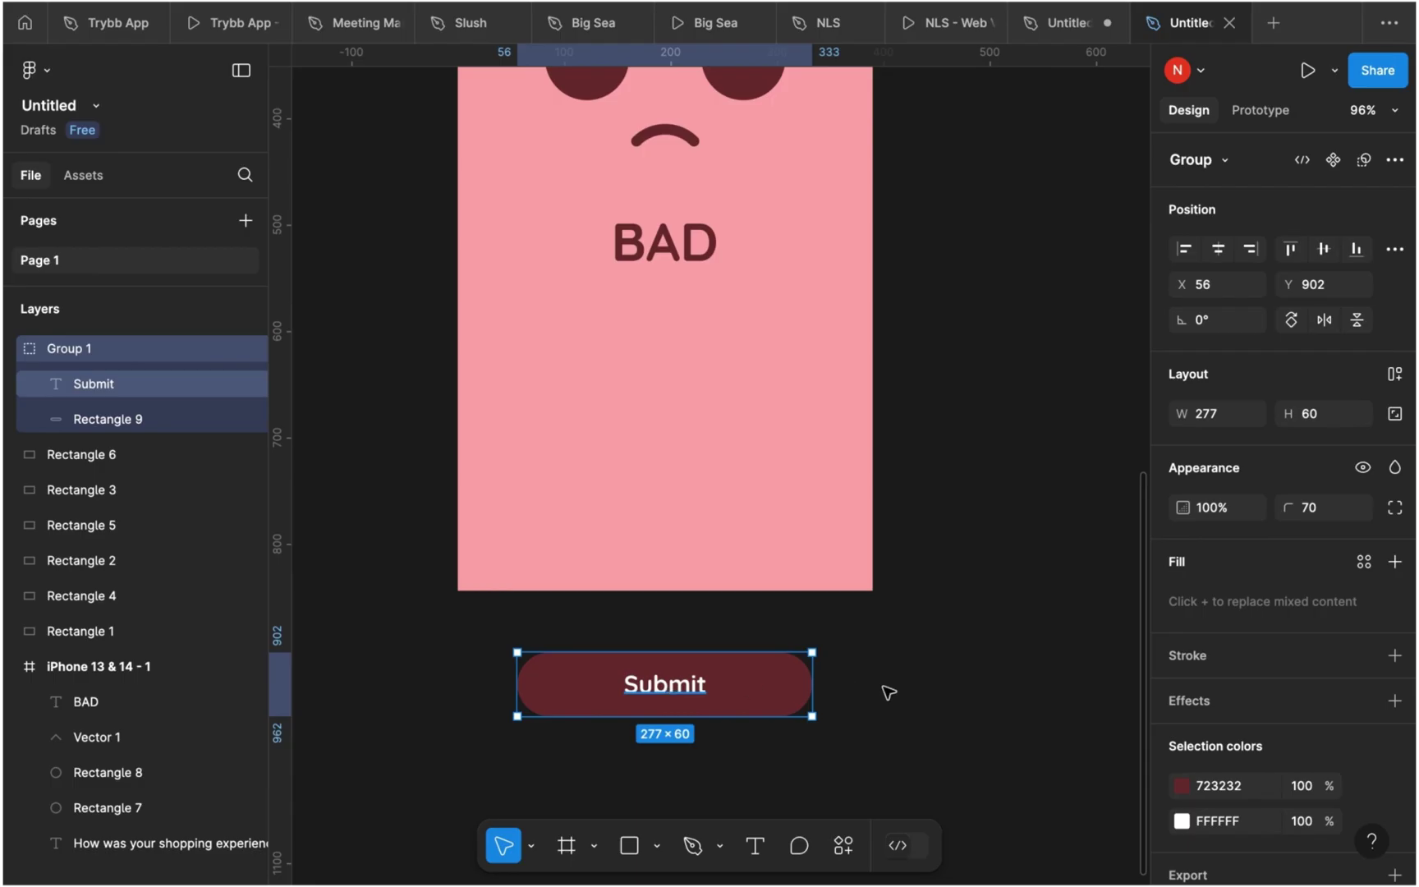
{"action": "key", "text": "ctrl+shift+g"}
{"action": "key", "text": "Escape"}
- Move the Submit text left within the pill to X 110, keeping it vertically centred
{"action": "left_click", "coordinate": [678, 688]}
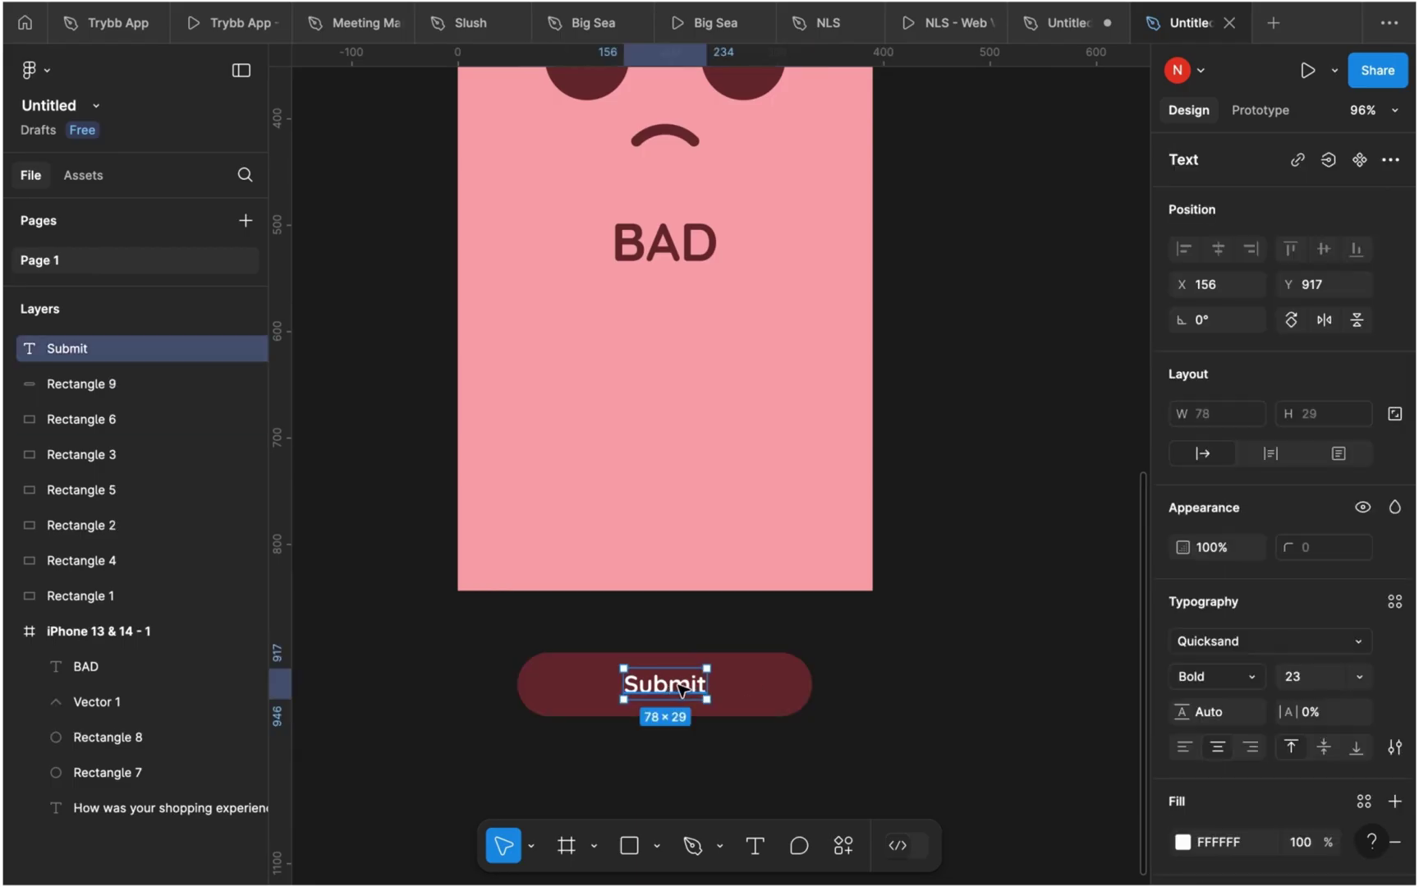
{"action": "left_click_drag", "start_coordinate": [637, 687], "coordinate": [635, 689]}
- Draw a right-pointing chevron about 10 × 20 with the Pen tool near the pill's right end
{"action": "scroll", "coordinate": [725, 687], "scroll_direction": "up", "scroll_amount": 10}
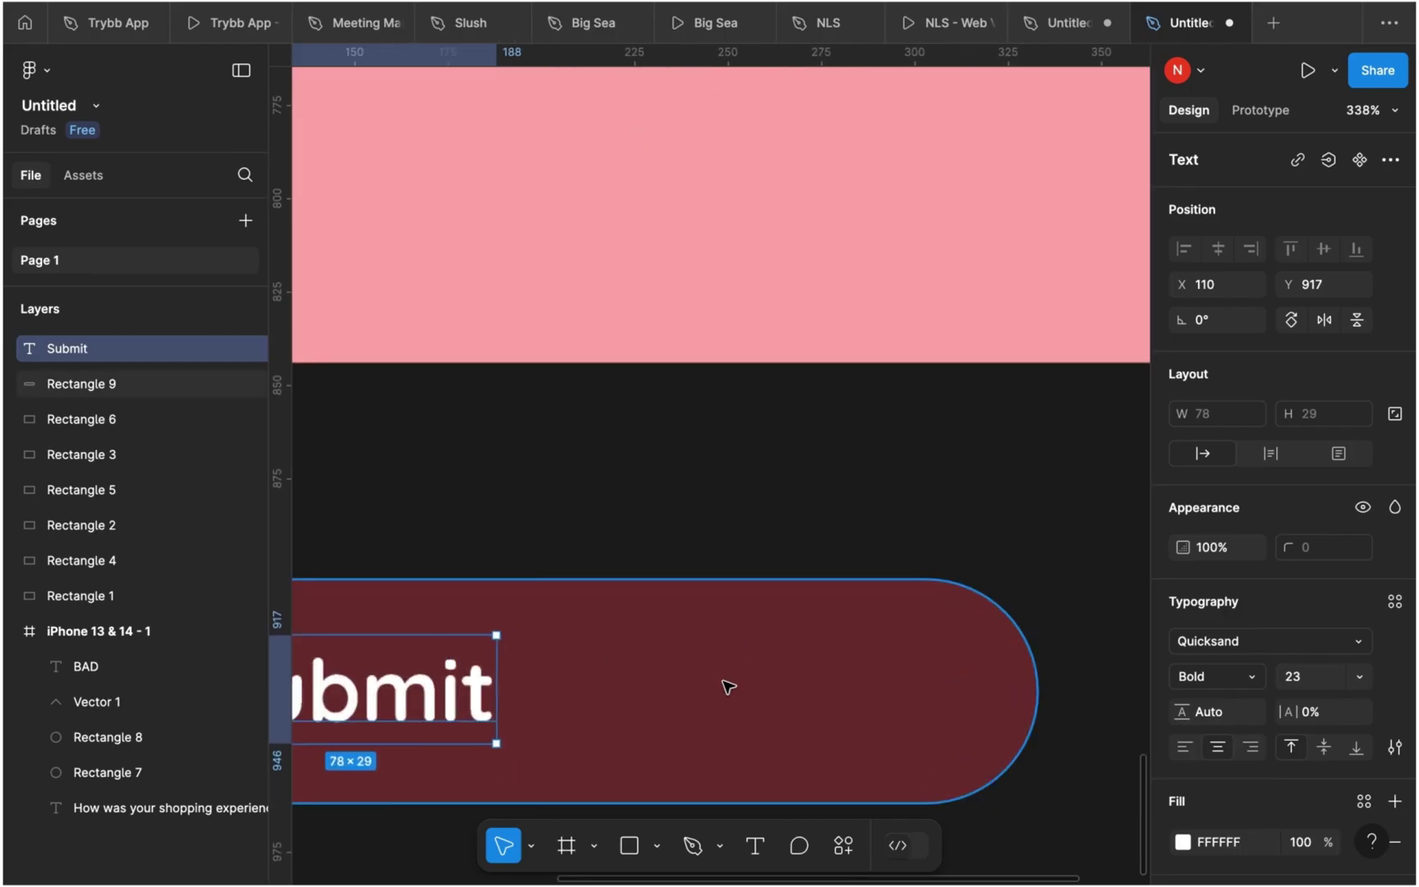
{"action": "scroll", "coordinate": [727, 686], "scroll_direction": "down", "scroll_amount": 2}
{"action": "scroll", "coordinate": [728, 686], "scroll_direction": "right", "scroll_amount": 2}
{"action": "key", "text": "p"}
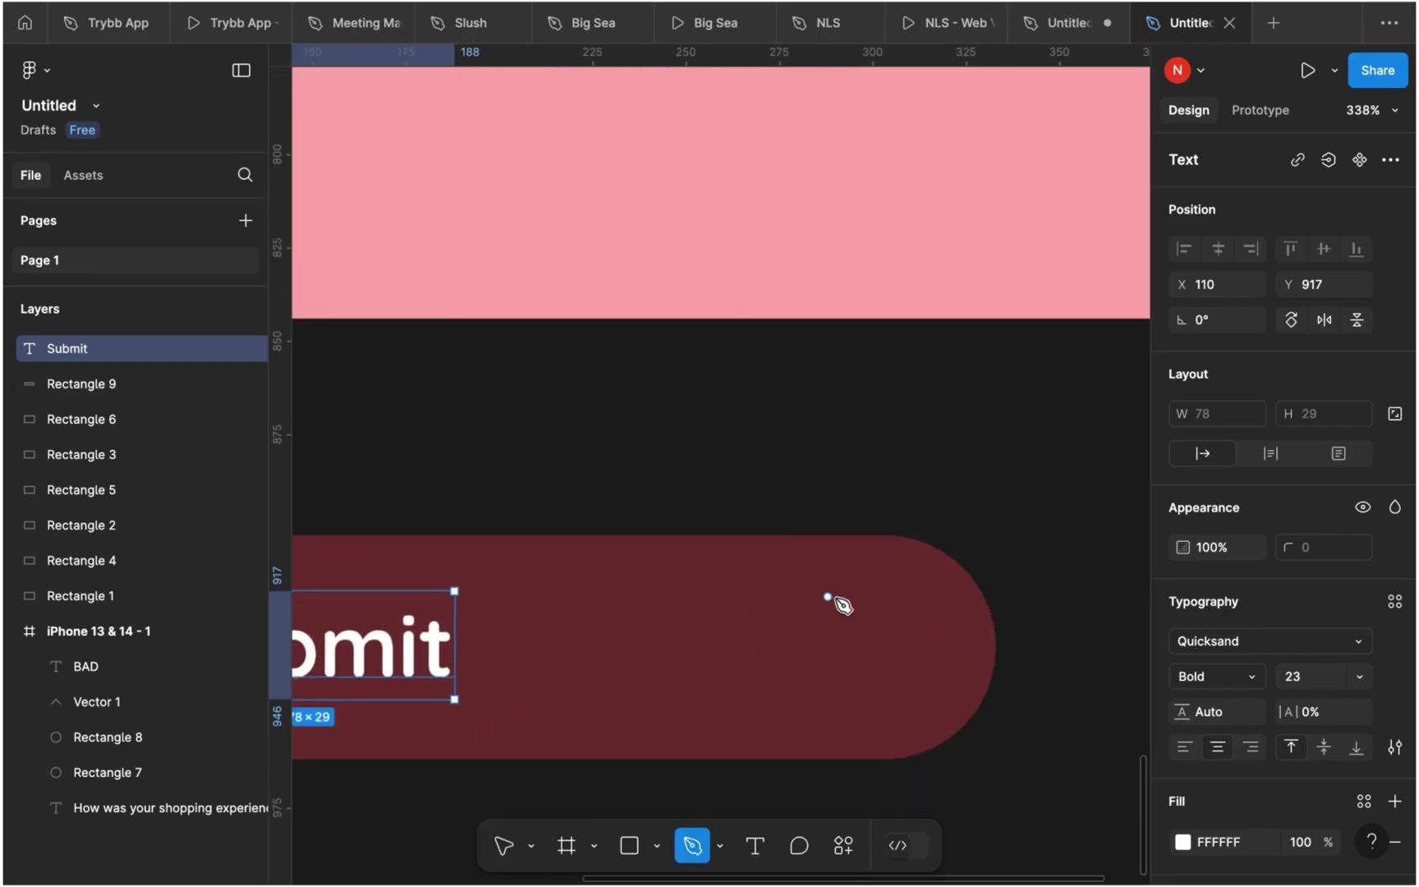
{"action": "left_click", "coordinate": [836, 599]}
{"action": "left_click", "coordinate": [869, 632]}
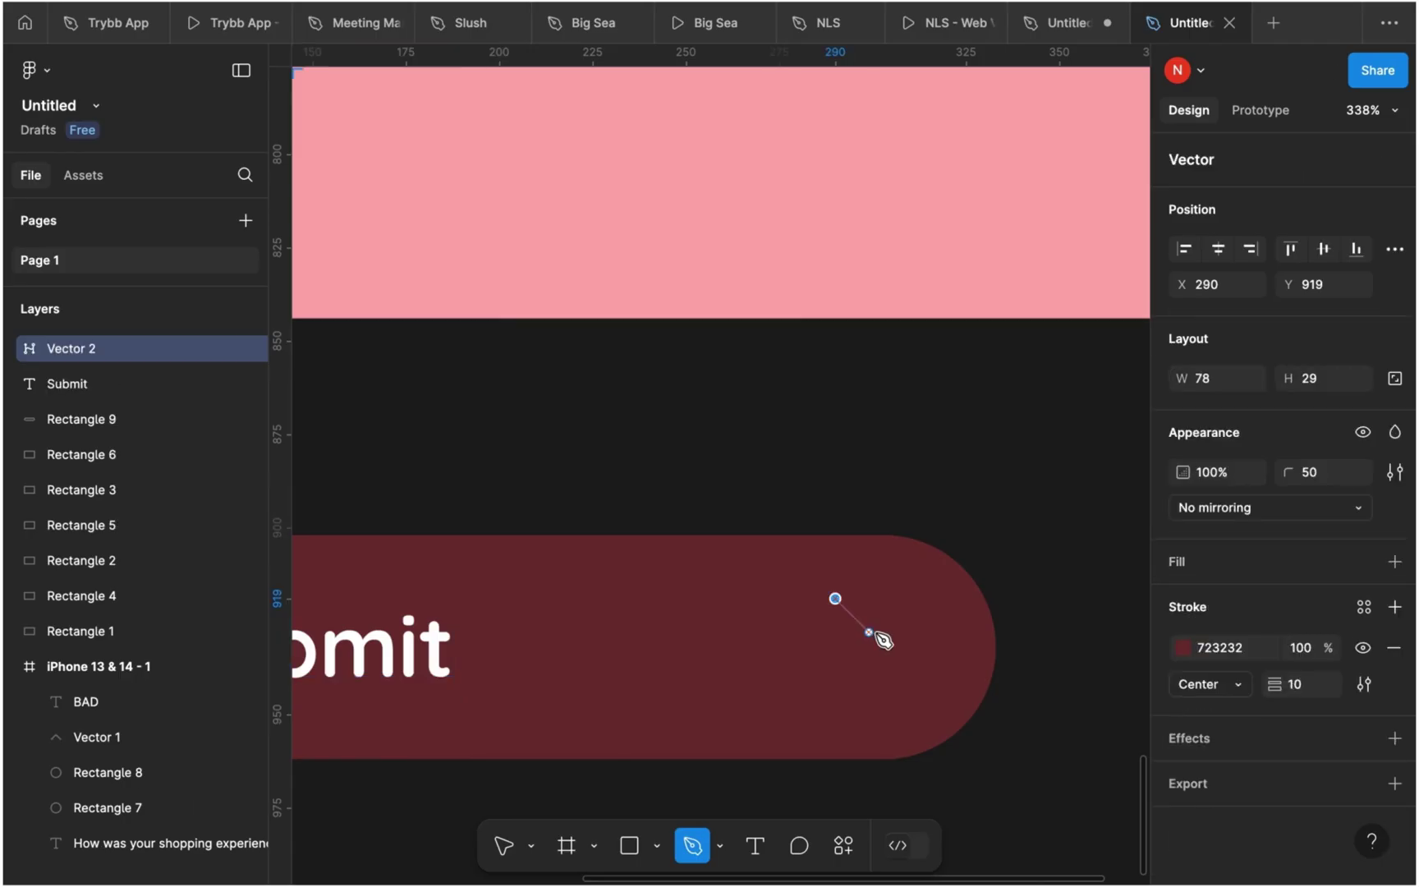
{"action": "left_click", "coordinate": [873, 636]}
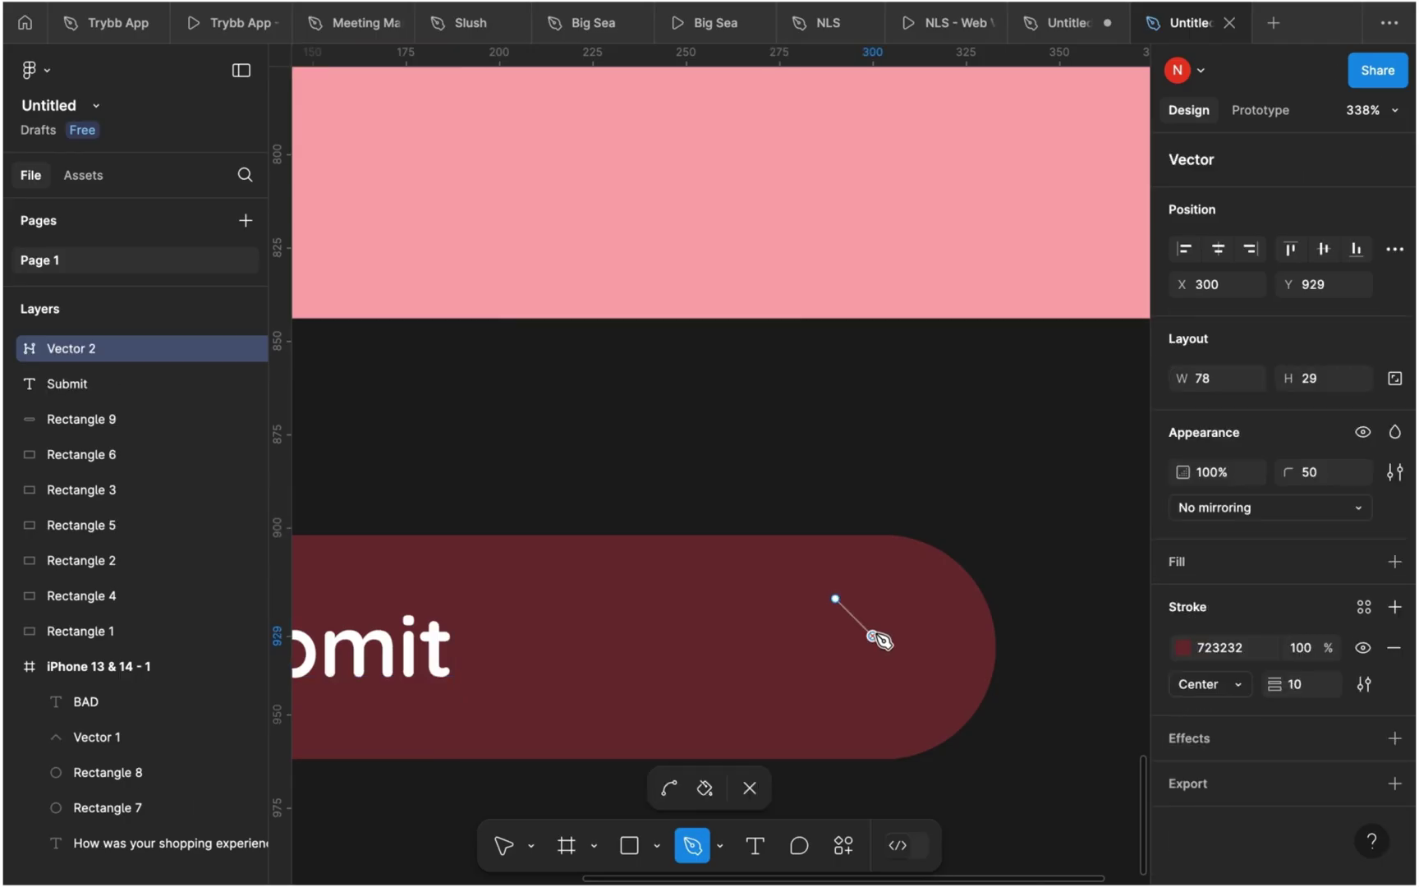
{"action": "left_click", "coordinate": [836, 673]}
{"action": "key", "text": "Escape"}
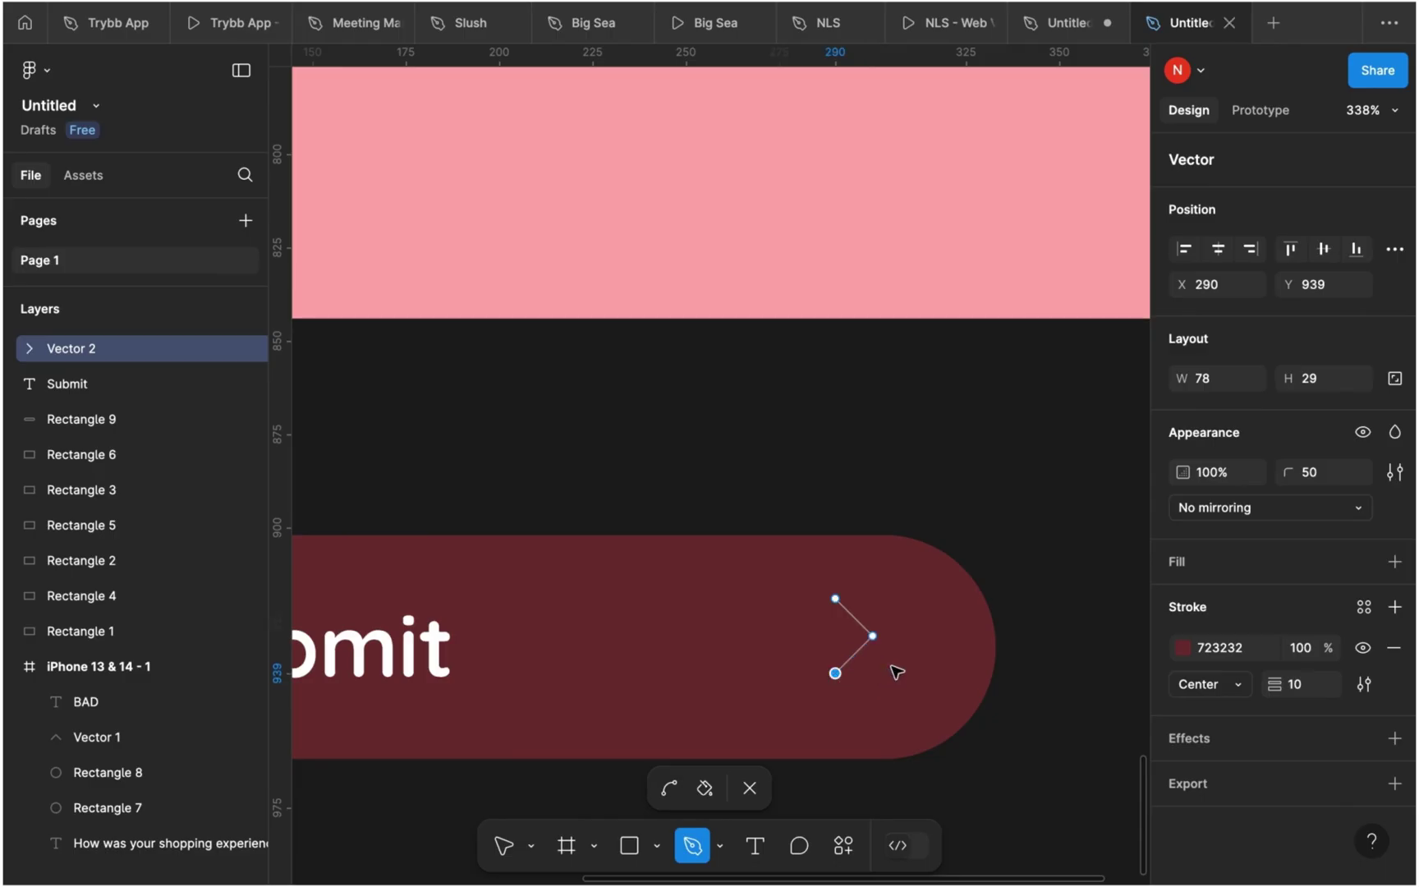
{"action": "key", "text": "v"}
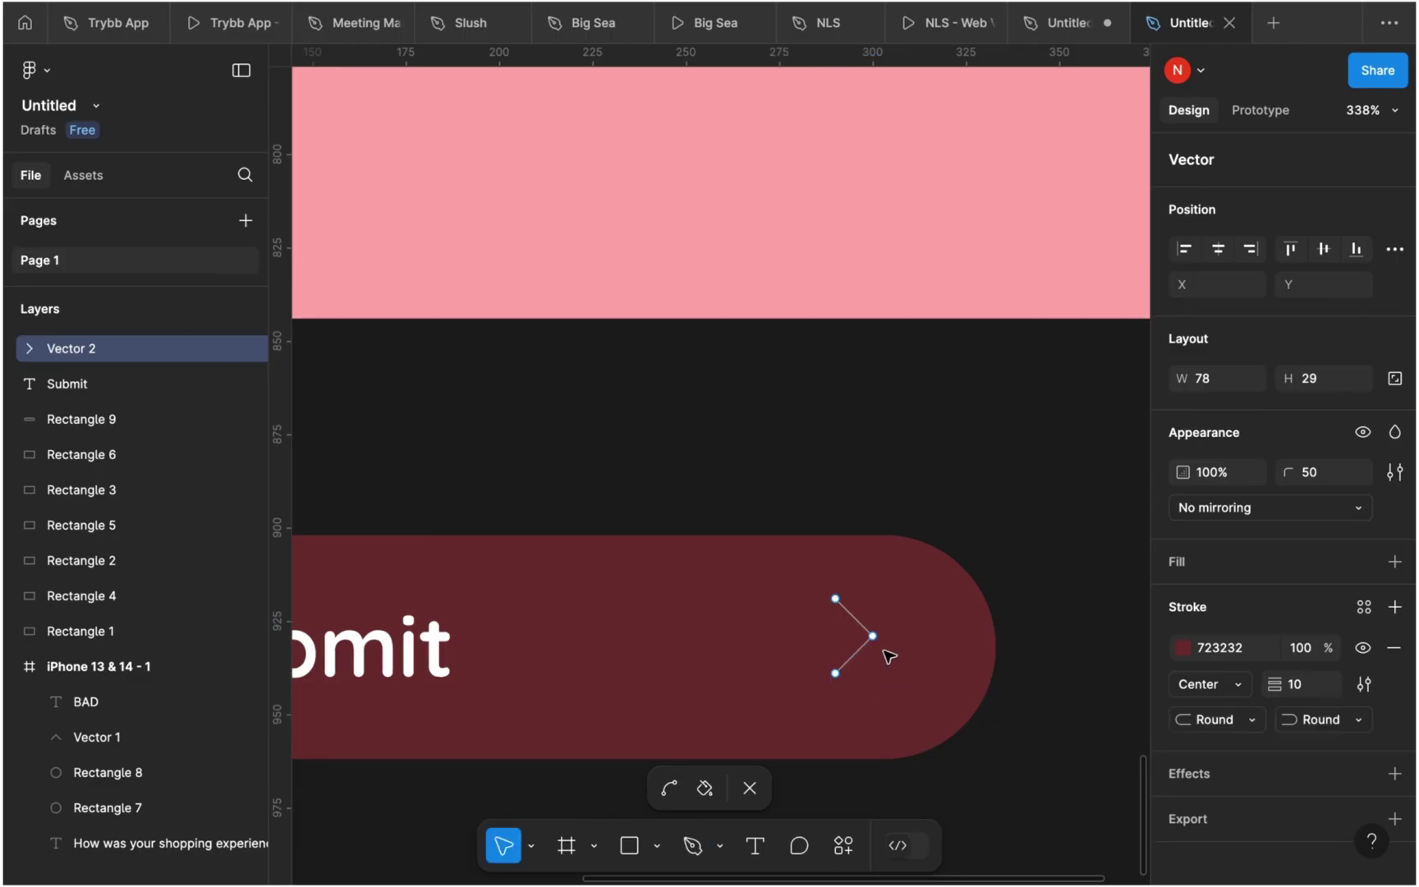
- Set the chevron's stroke colour to white, FFFFFF
{"action": "left_click", "coordinate": [1222, 651]}
{"action": "type", "text": "fff"}
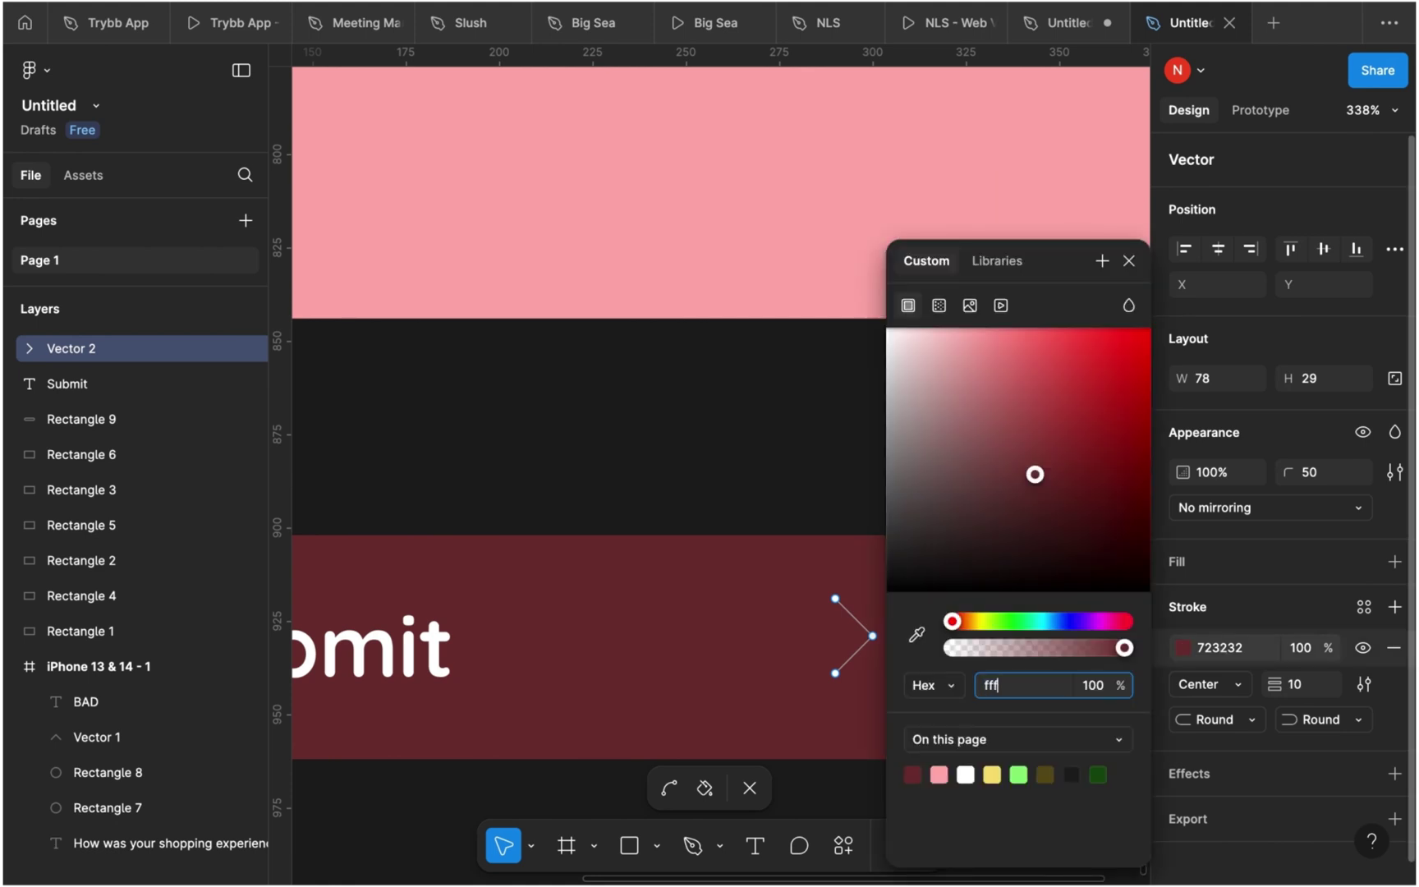
{"action": "type", "text": "fff"}
{"action": "key", "text": "Return"}
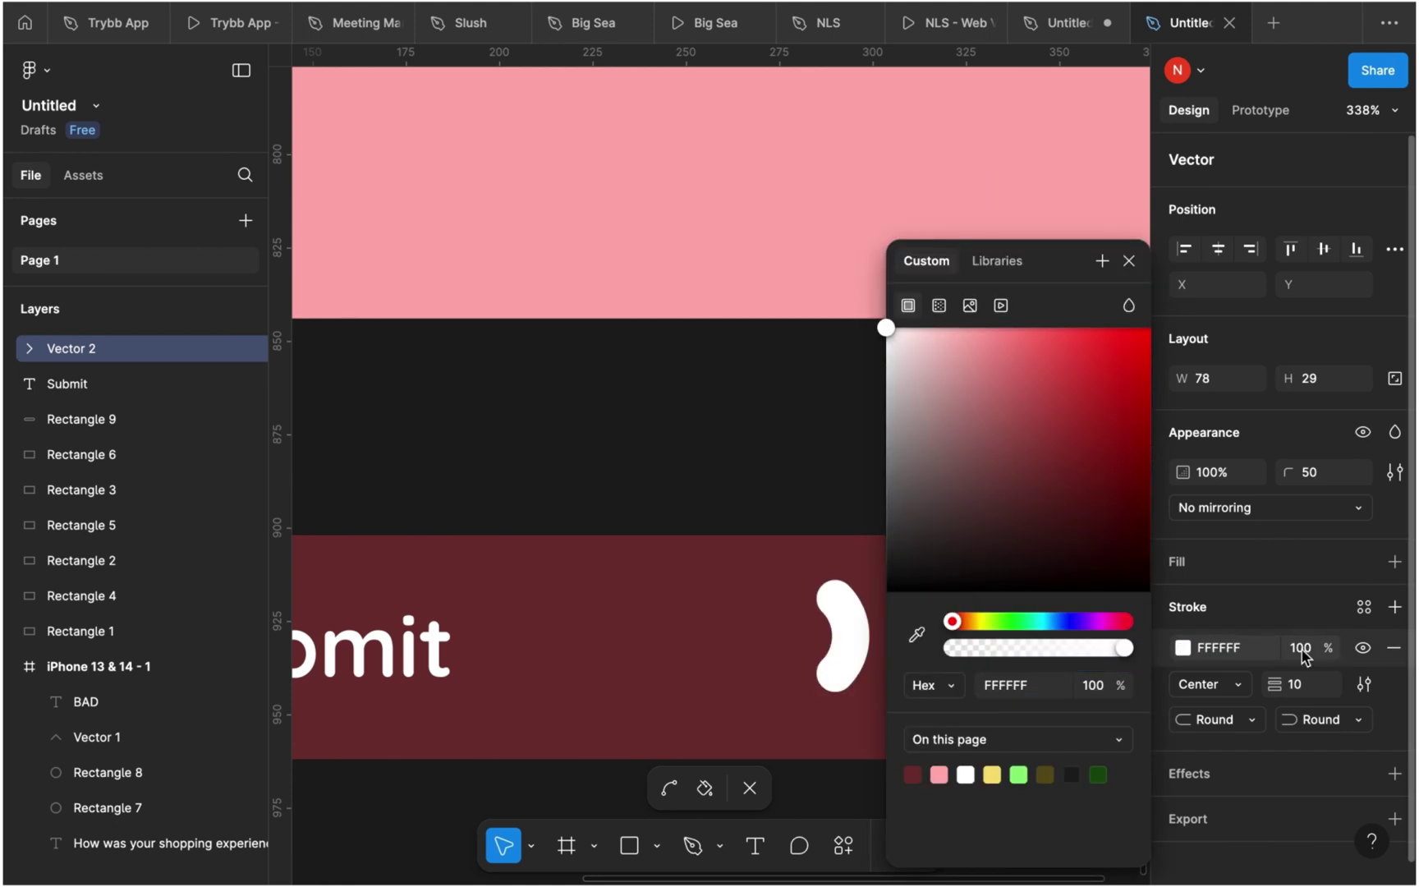
- Set the chevron's stroke weight to 5 and its corner radius to 5
{"action": "left_click", "coordinate": [1304, 687]}
{"action": "type", "text": "5"}
{"action": "key", "text": "Return"}
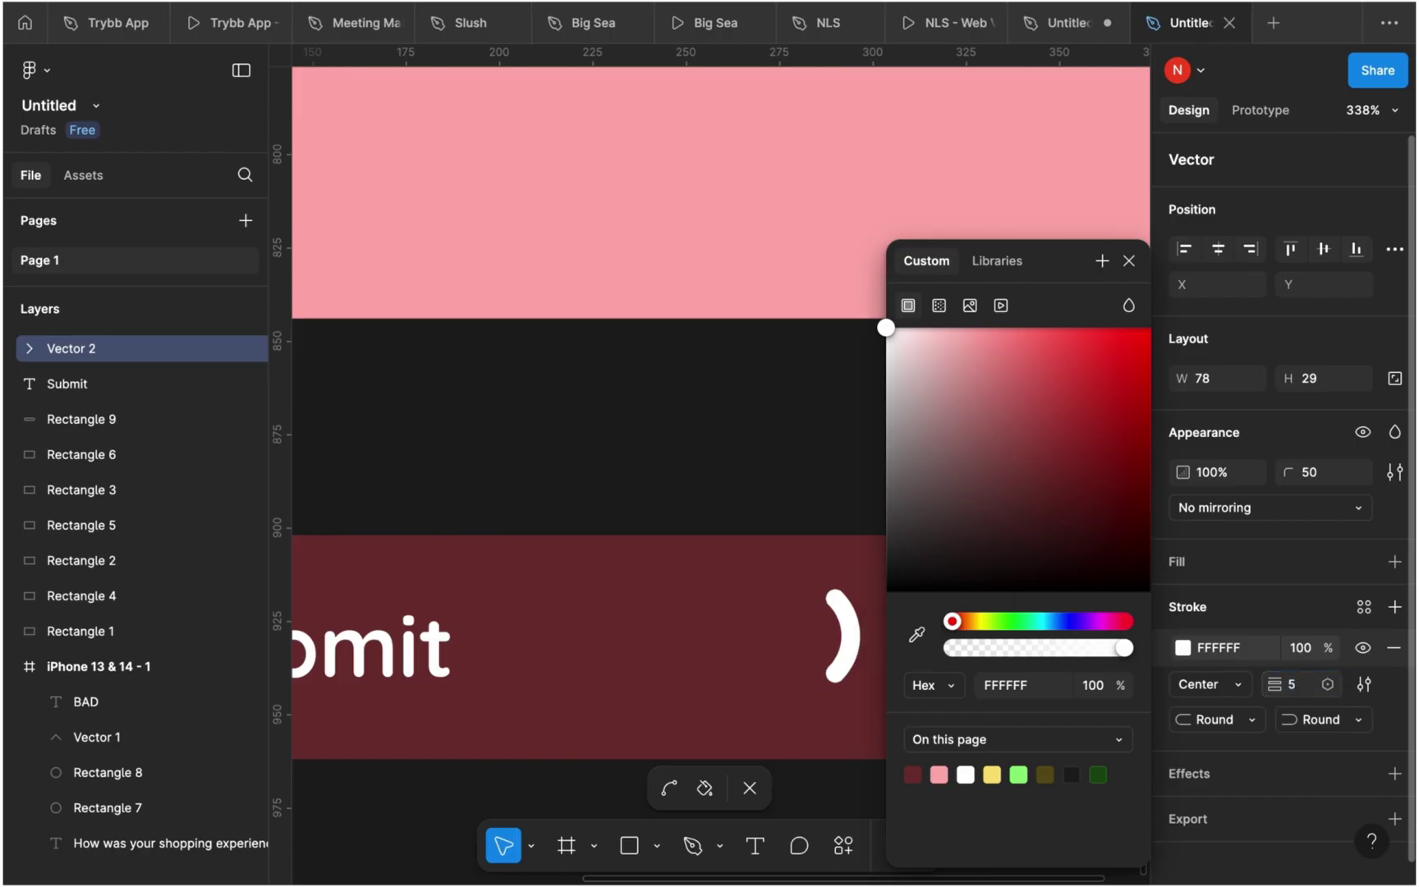
{"action": "left_click", "coordinate": [1317, 479]}
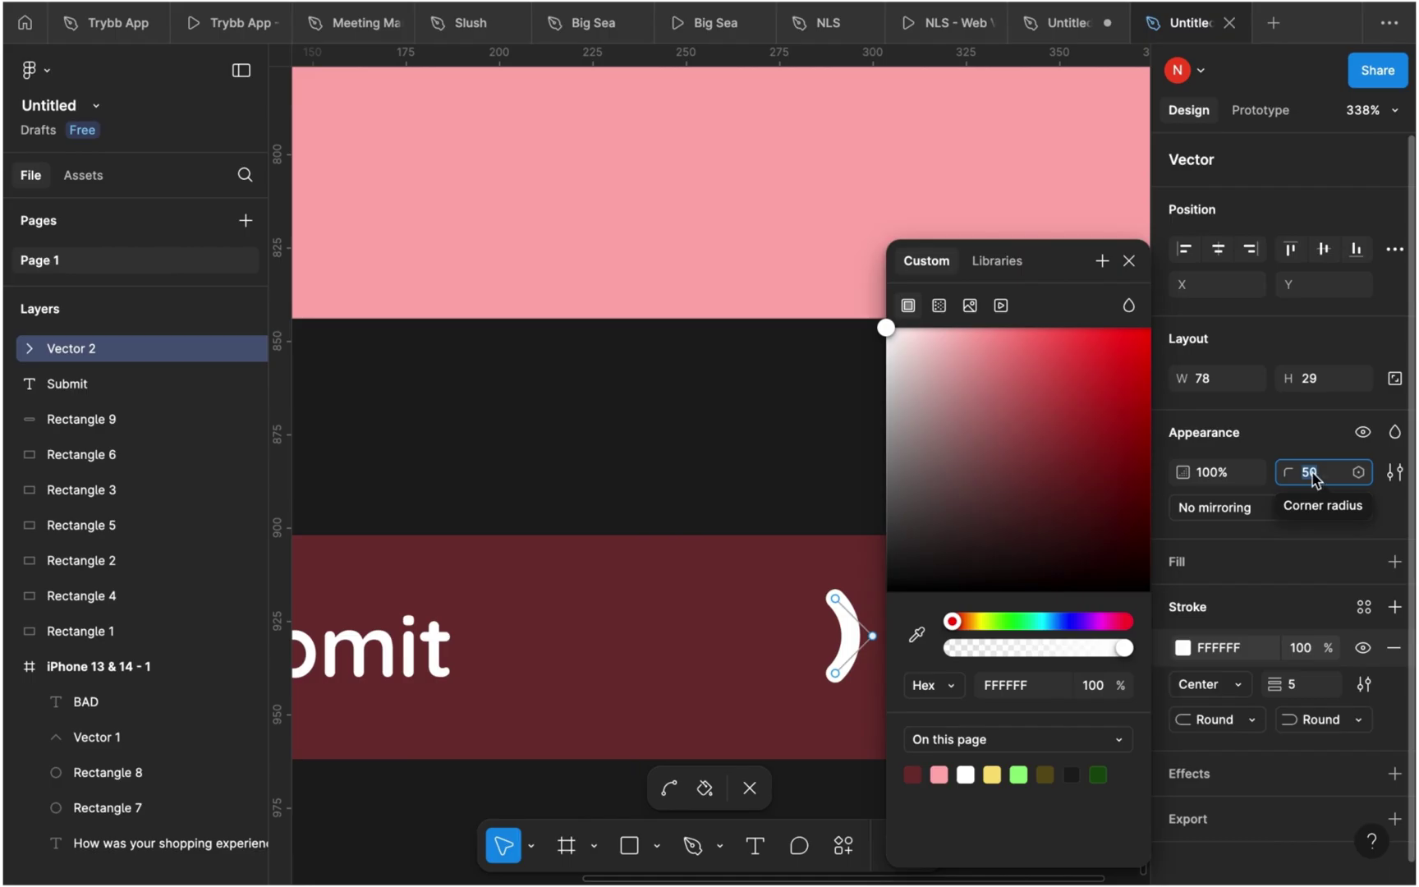
{"action": "type", "text": "5"}
{"action": "key", "text": "Return"}
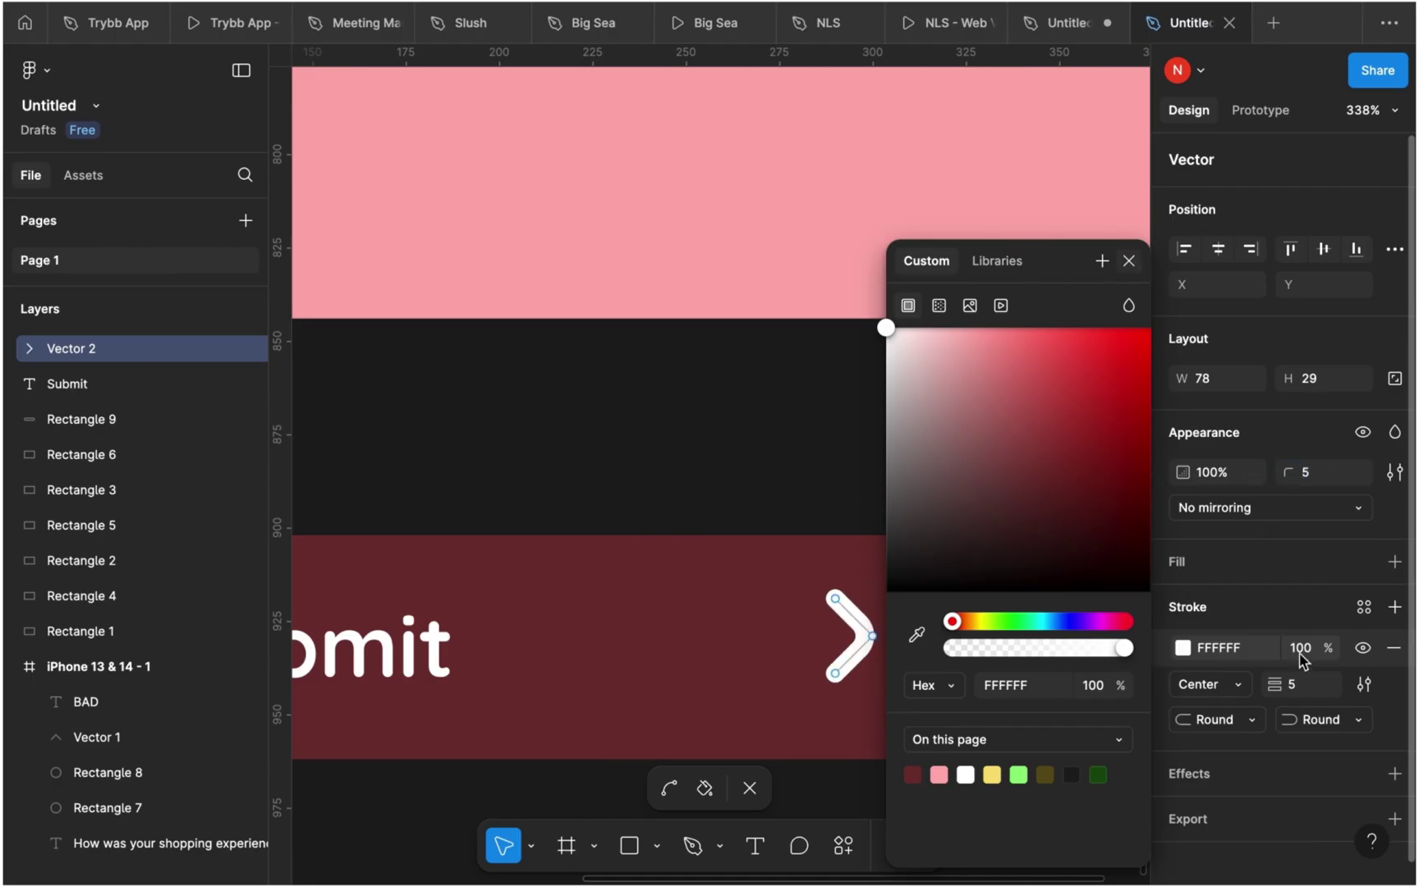
- Thin the chevron's stroke weight to 2, reduce its corner radius to 2, and finish editing the vector
{"action": "left_click", "coordinate": [1301, 686]}
{"action": "left_click", "coordinate": [1299, 685]}
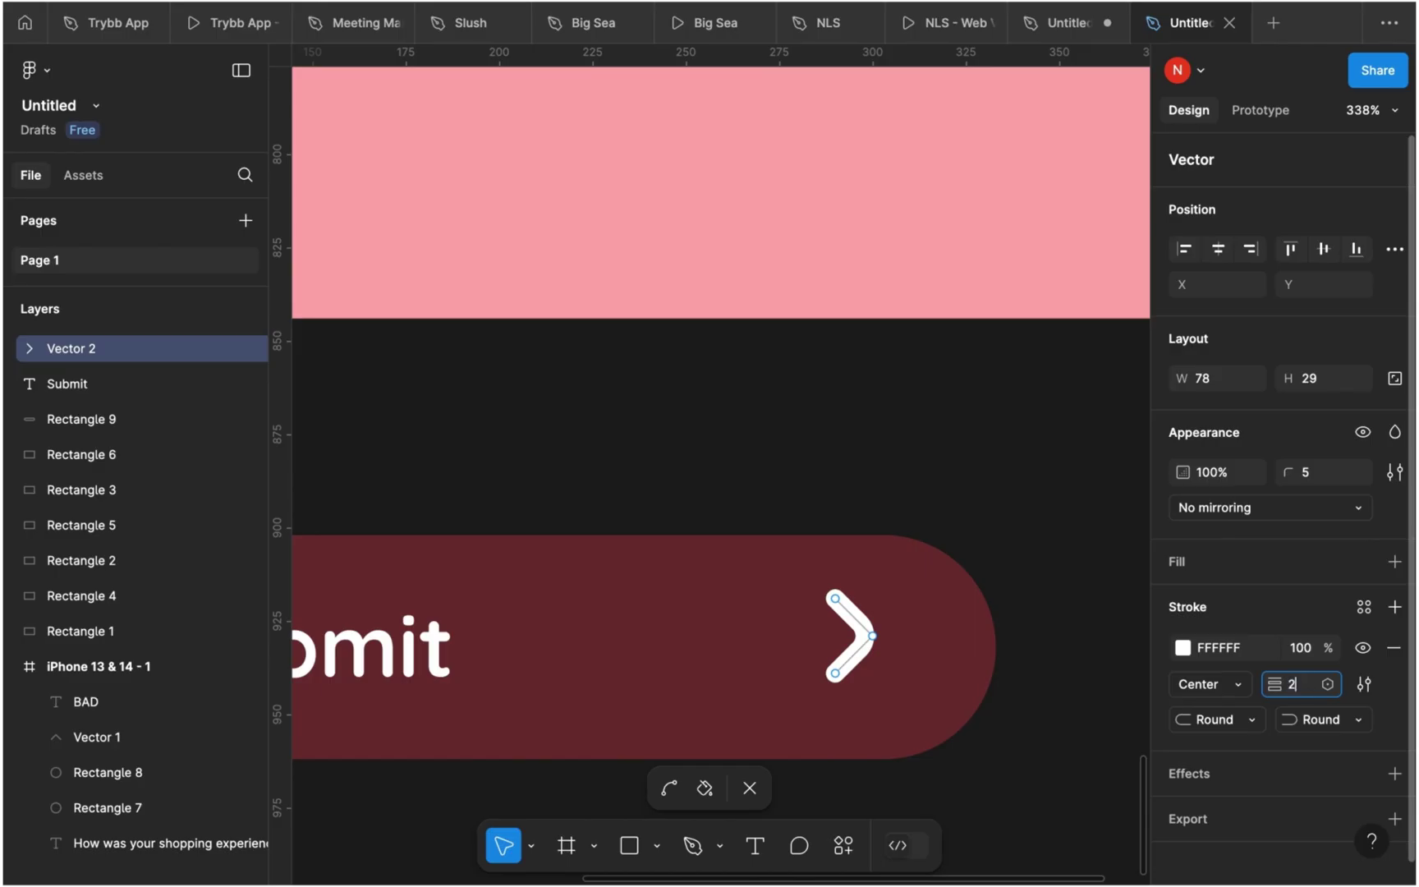
{"action": "key", "text": "Return"}
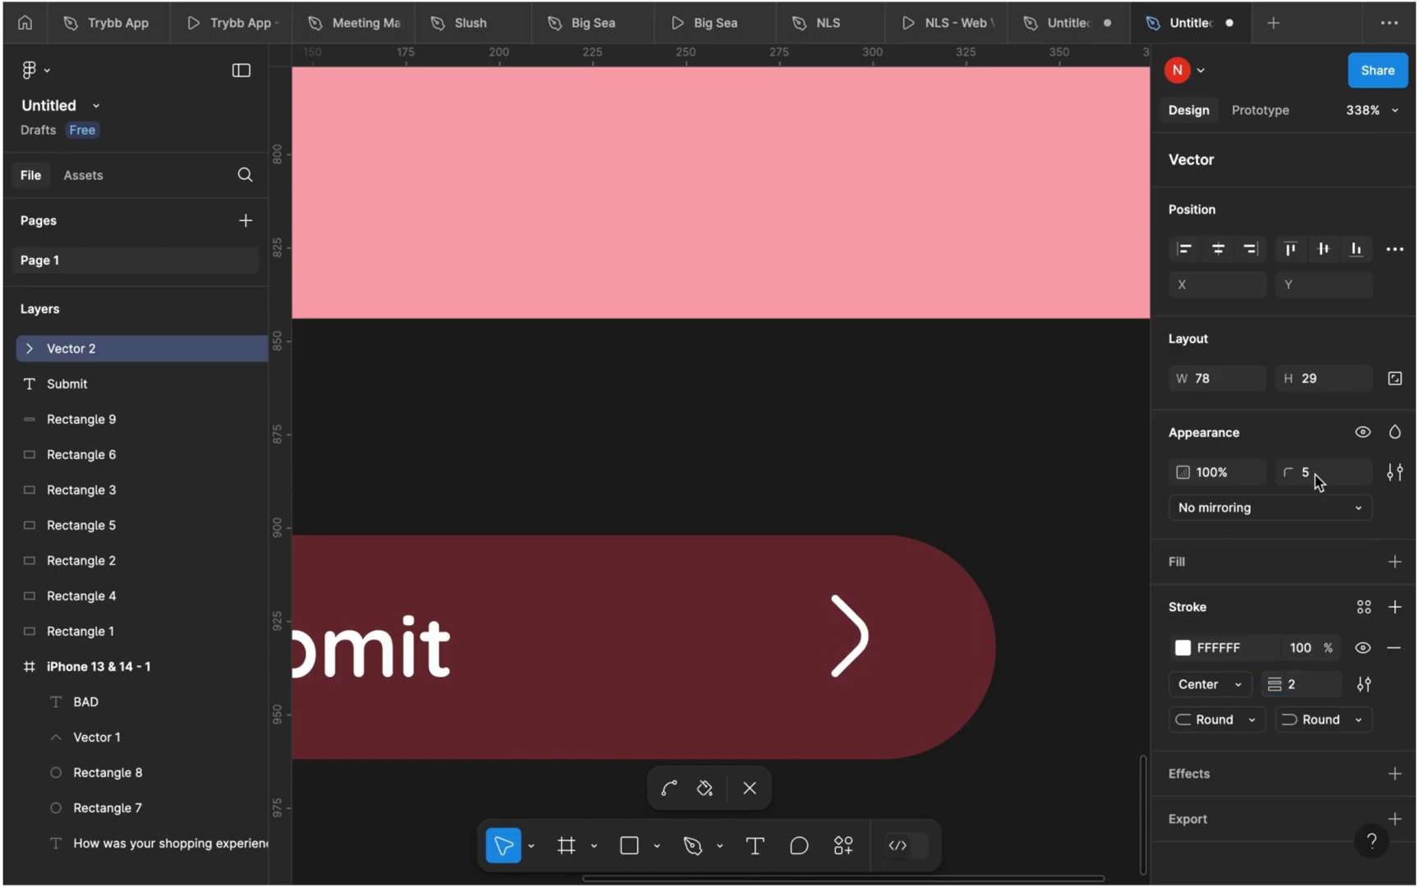
{"action": "left_click", "coordinate": [1315, 476]}
{"action": "type", "text": "2"}
{"action": "key", "text": "Return"}
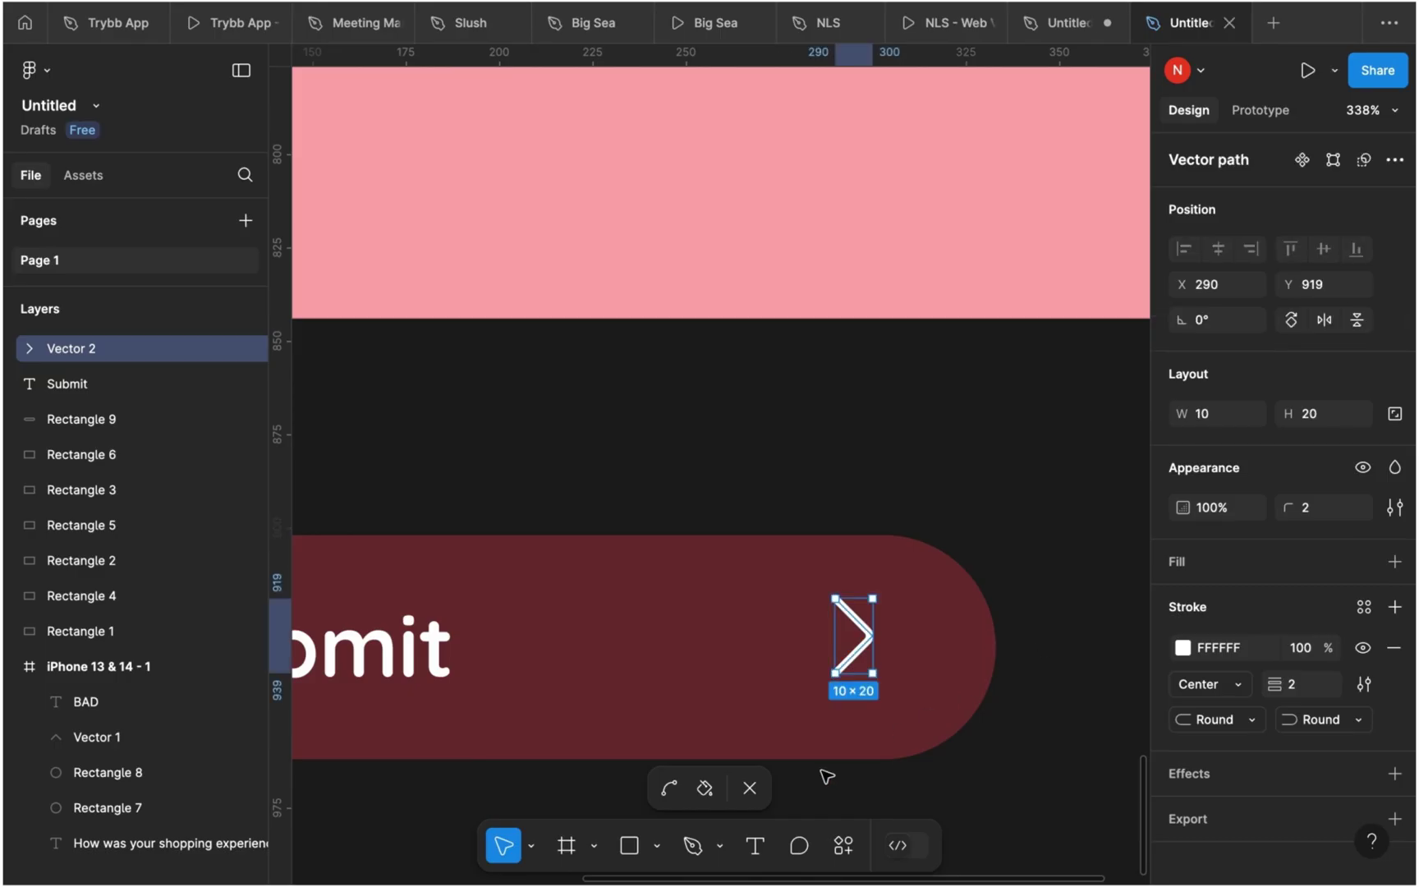
{"action": "left_click", "coordinate": [749, 788]}
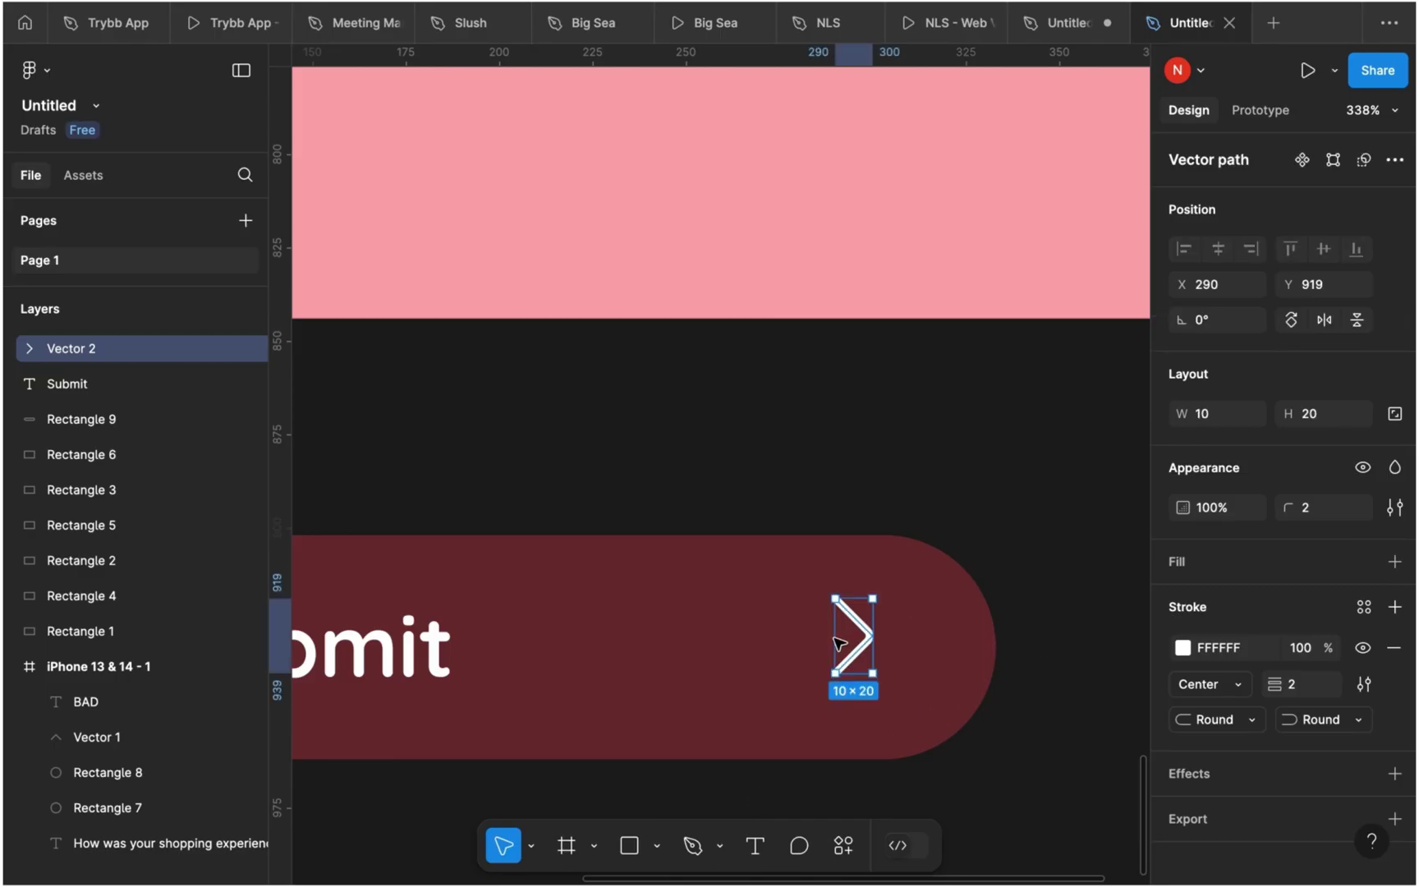
{"action": "key", "text": "Escape"}
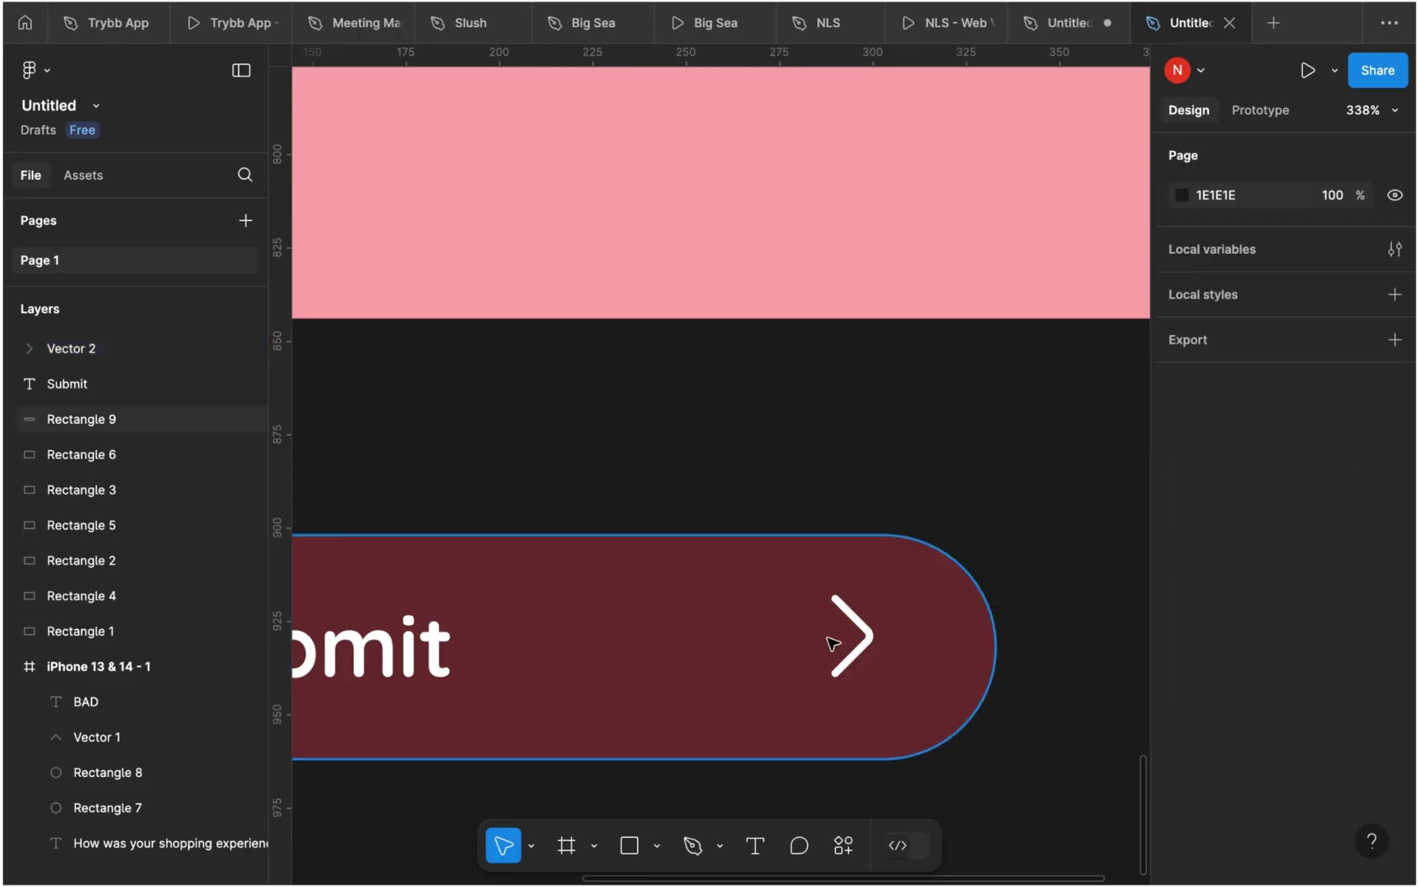
- Scale the chevron down proportionally to about 8 × 16, keeping its centre height and tip in place
{"action": "left_click", "coordinate": [873, 637]}
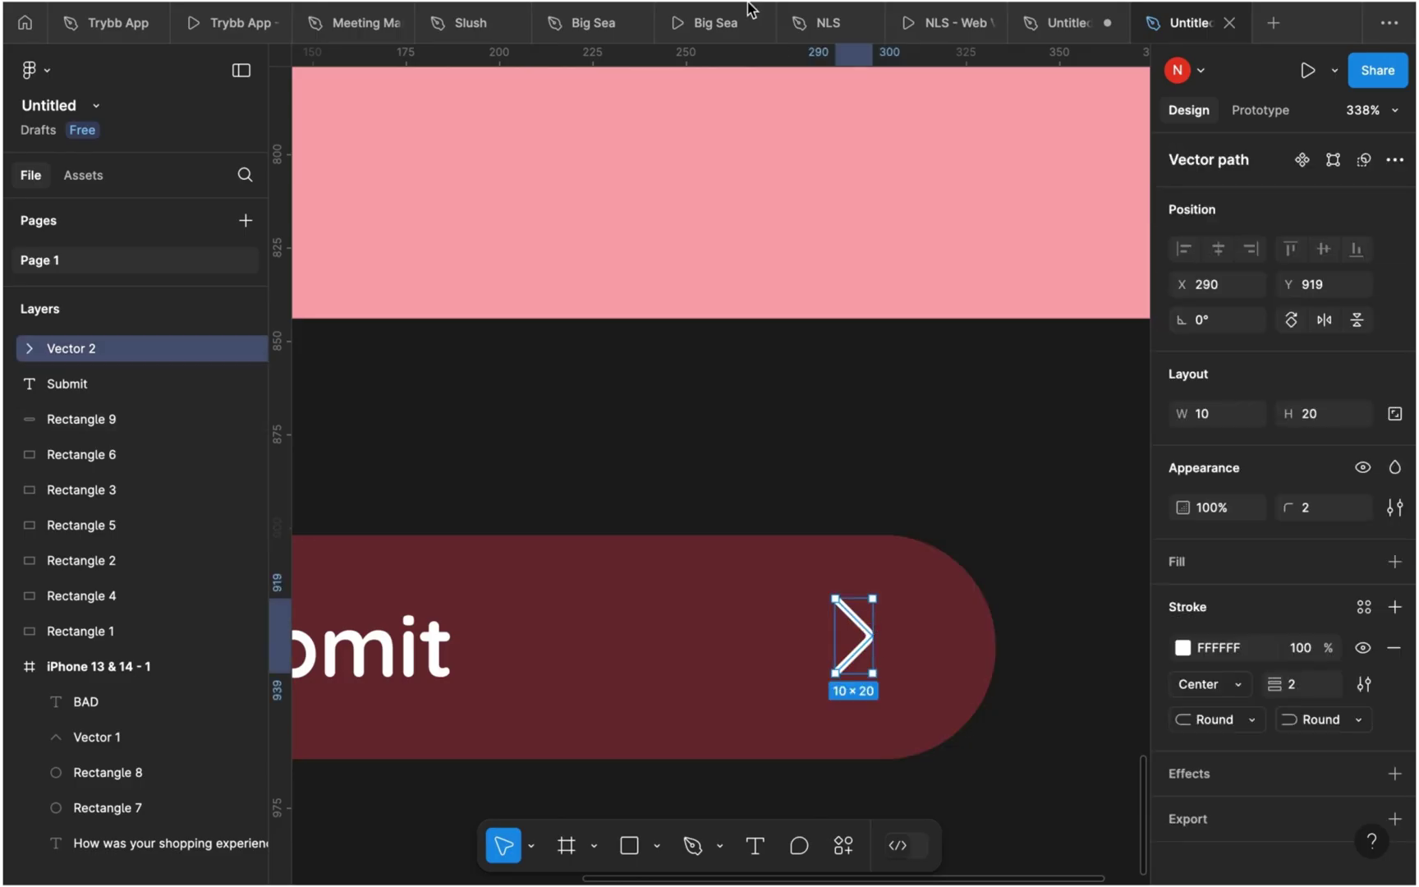
{"action": "key", "text": "Escape"}
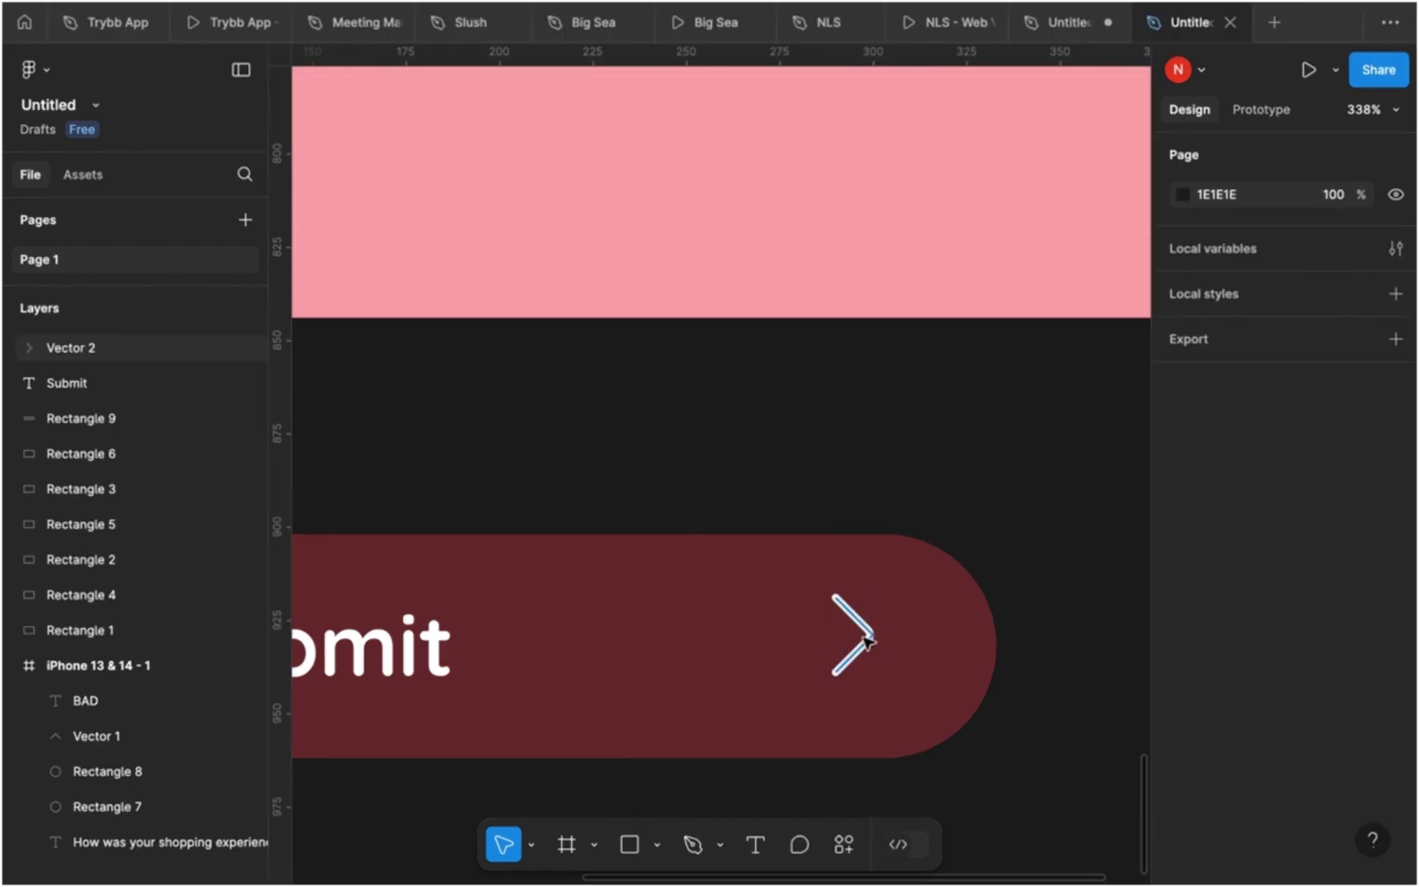
{"action": "left_click", "coordinate": [866, 641]}
{"action": "left_click_drag", "start_coordinate": [833, 632], "coordinate": [843, 633]}
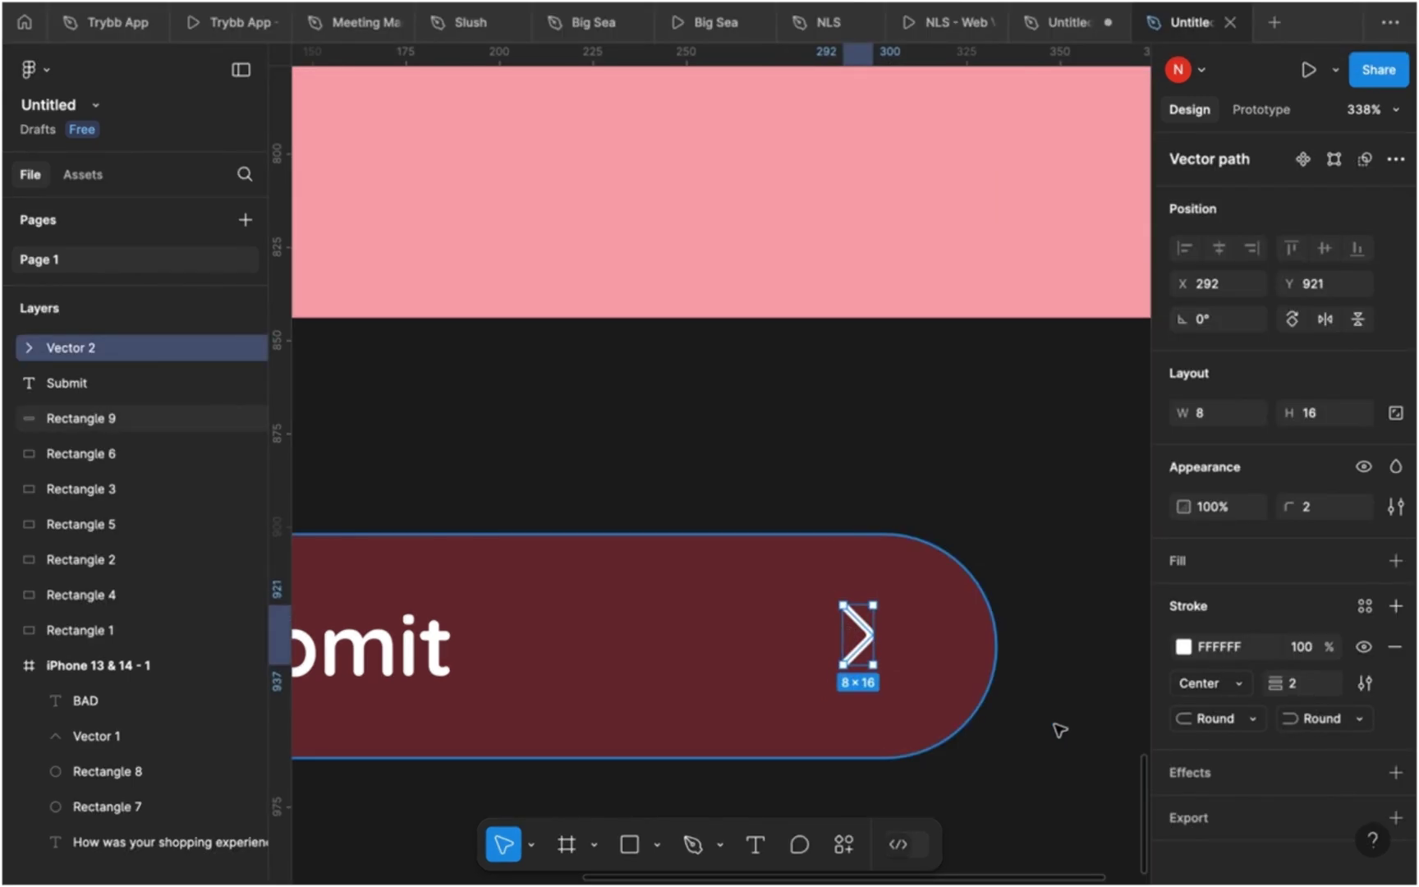
{"action": "key", "text": "Escape"}
- Draw a horizontal line about 23 long leftward from the chevron's tip as the arrow shaft, with a stroke weight of 2
{"action": "key", "text": "l"}
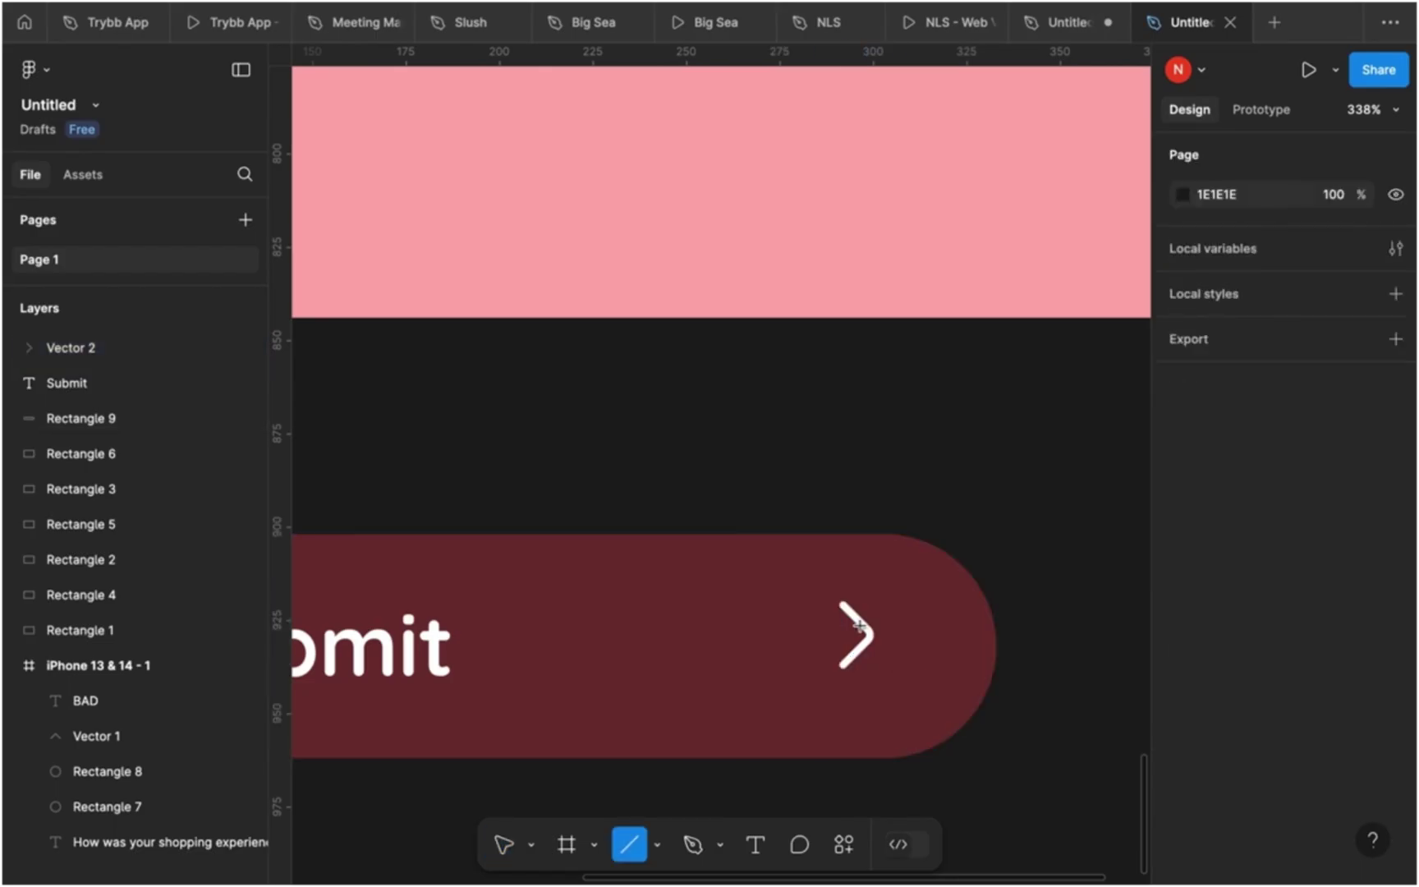
{"action": "left_click_drag", "start_coordinate": [873, 635], "coordinate": [789, 634]}
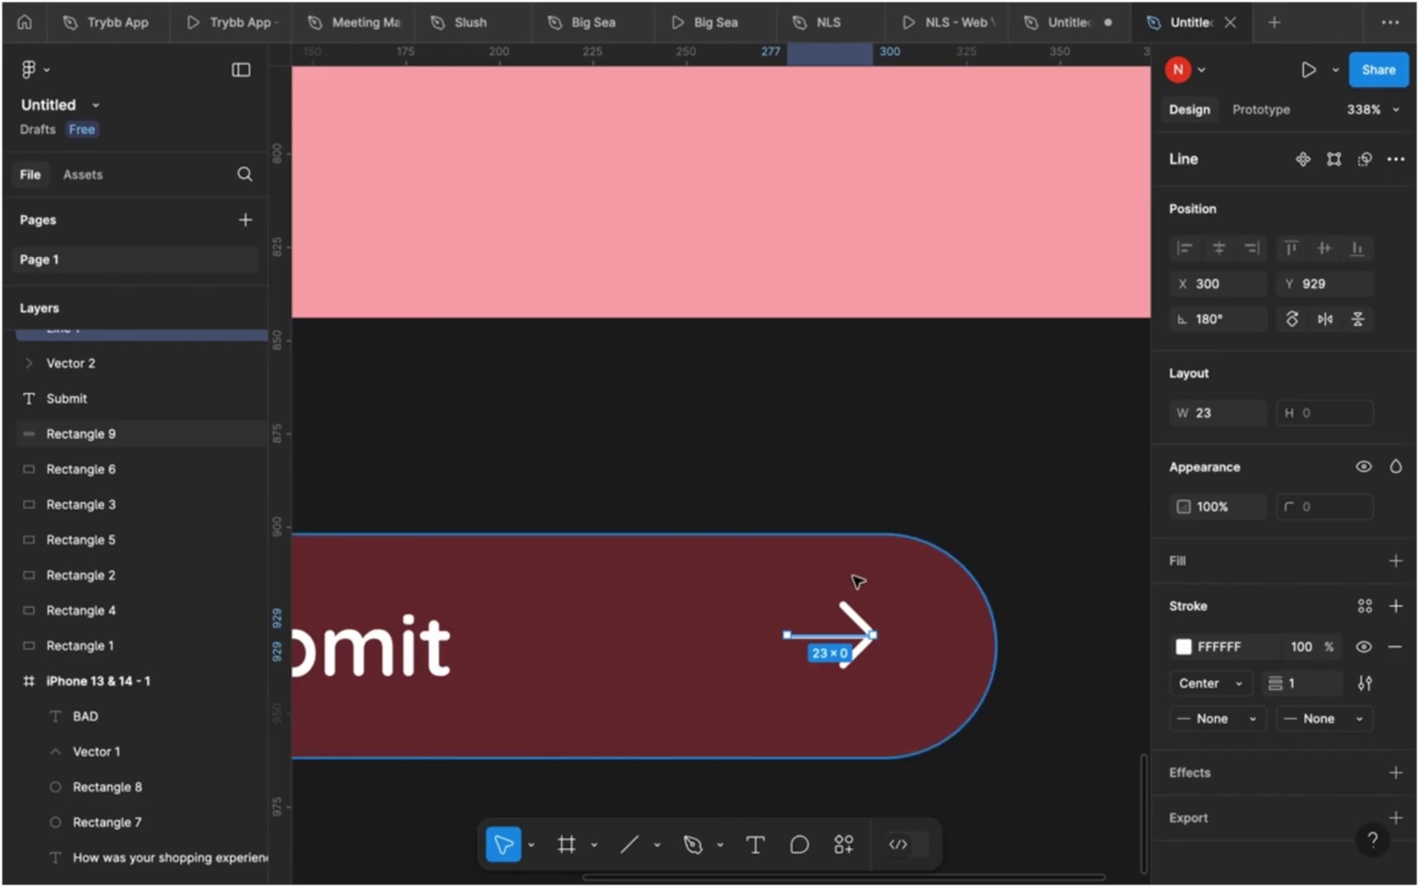
{"action": "left_click", "coordinate": [854, 623]}
{"action": "left_click", "coordinate": [821, 635]}
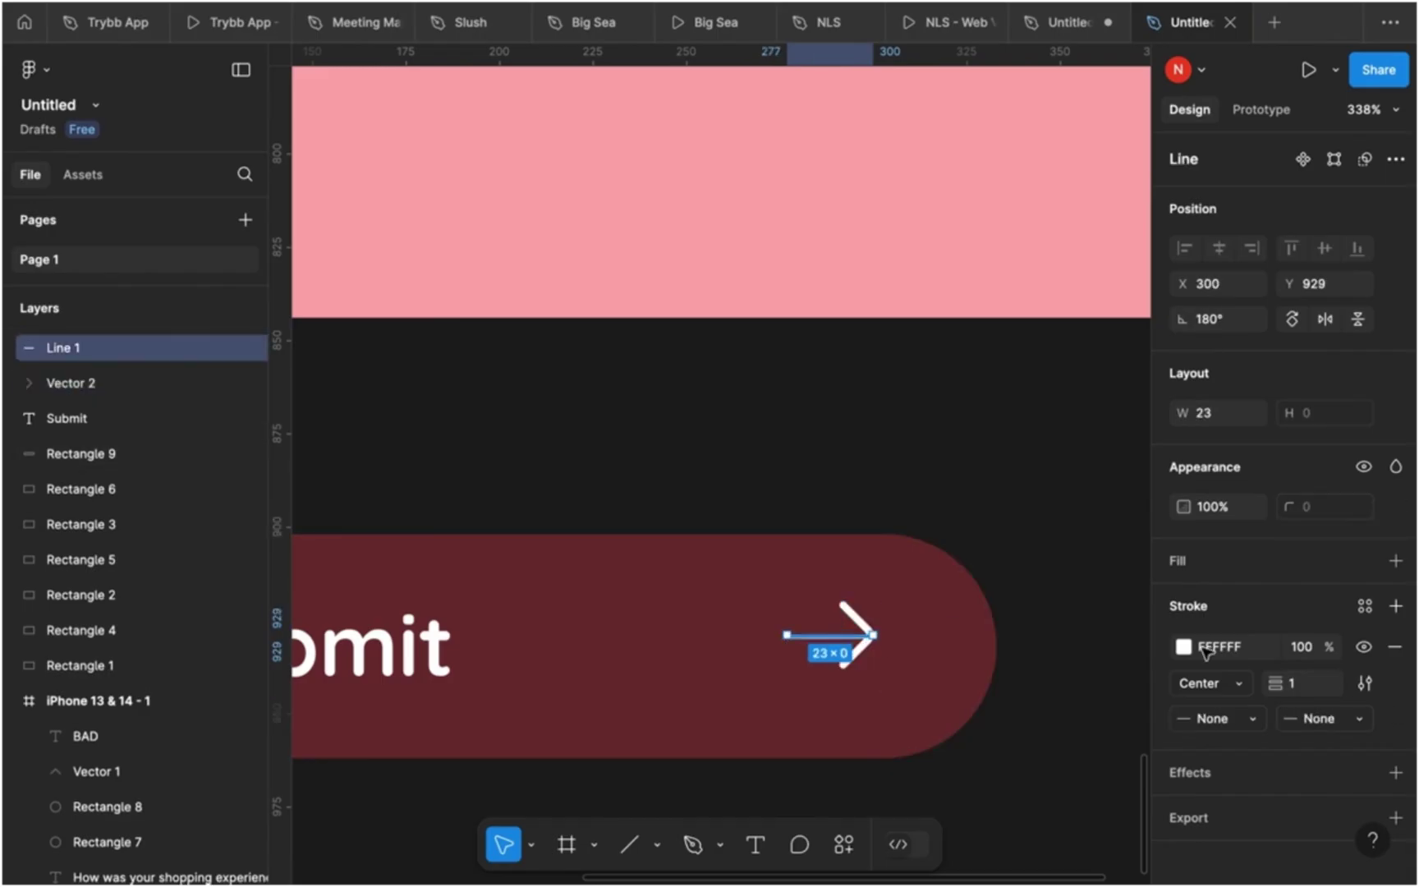
{"action": "type", "text": "2"}
{"action": "key", "text": "Return"}
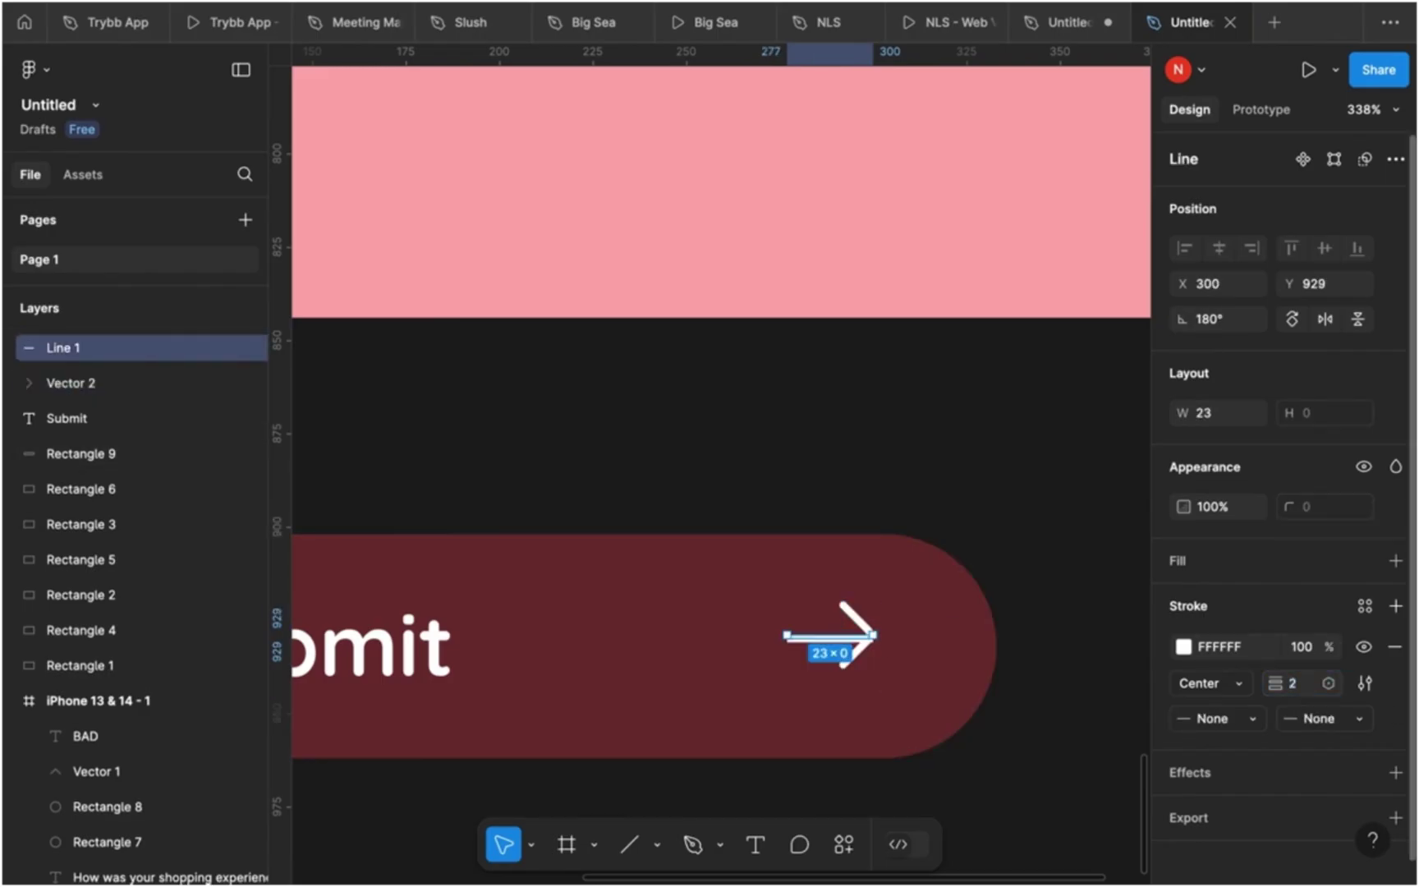
- Nudge the arrow's shaft up to Y 928 and group it with the chevron
{"action": "left_click", "coordinate": [851, 618], "text": "shift"}
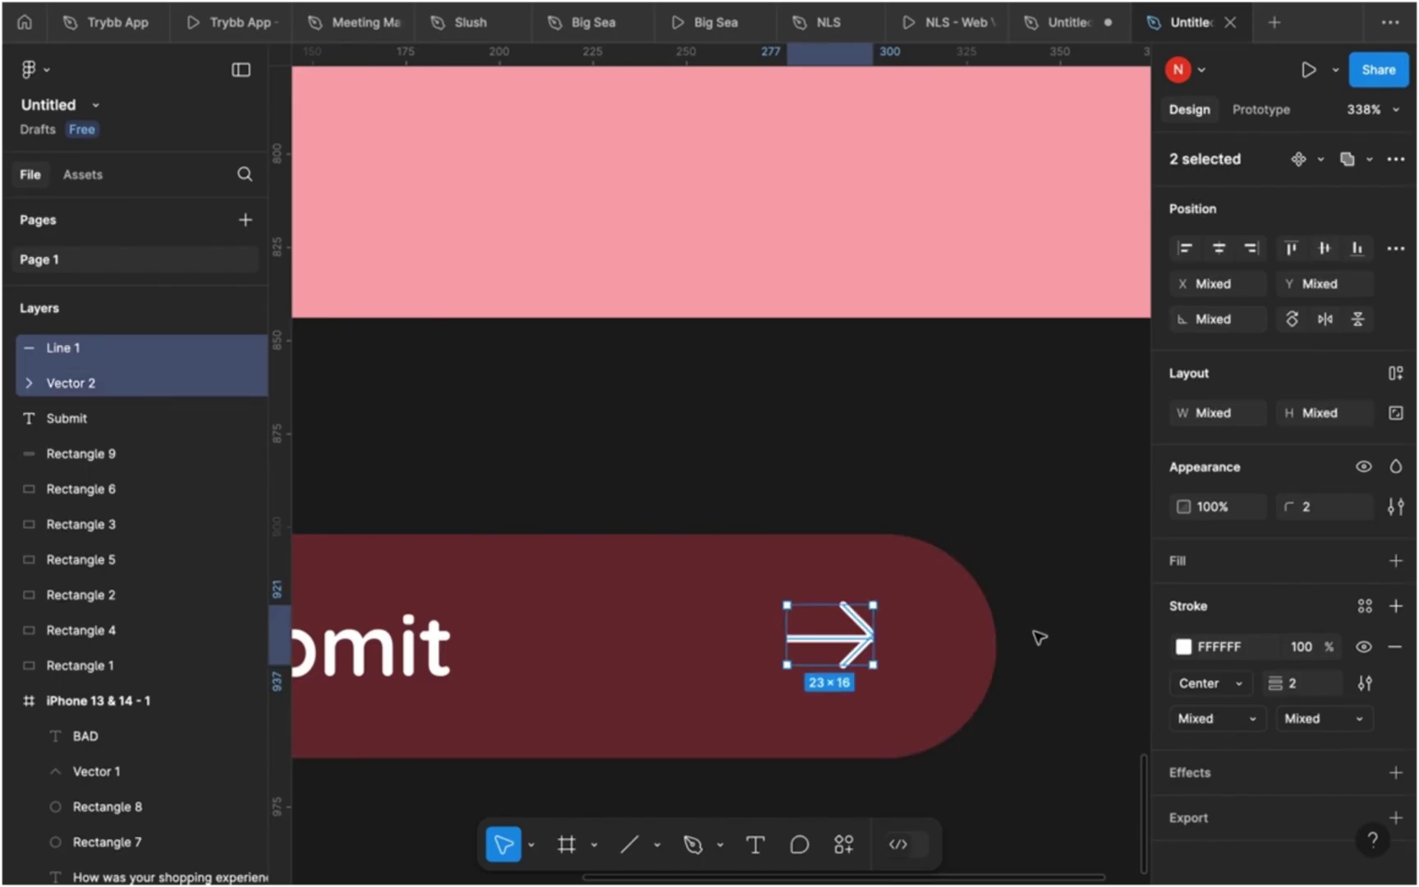
{"action": "key", "text": "Escape"}
{"action": "left_click", "coordinate": [824, 645]}
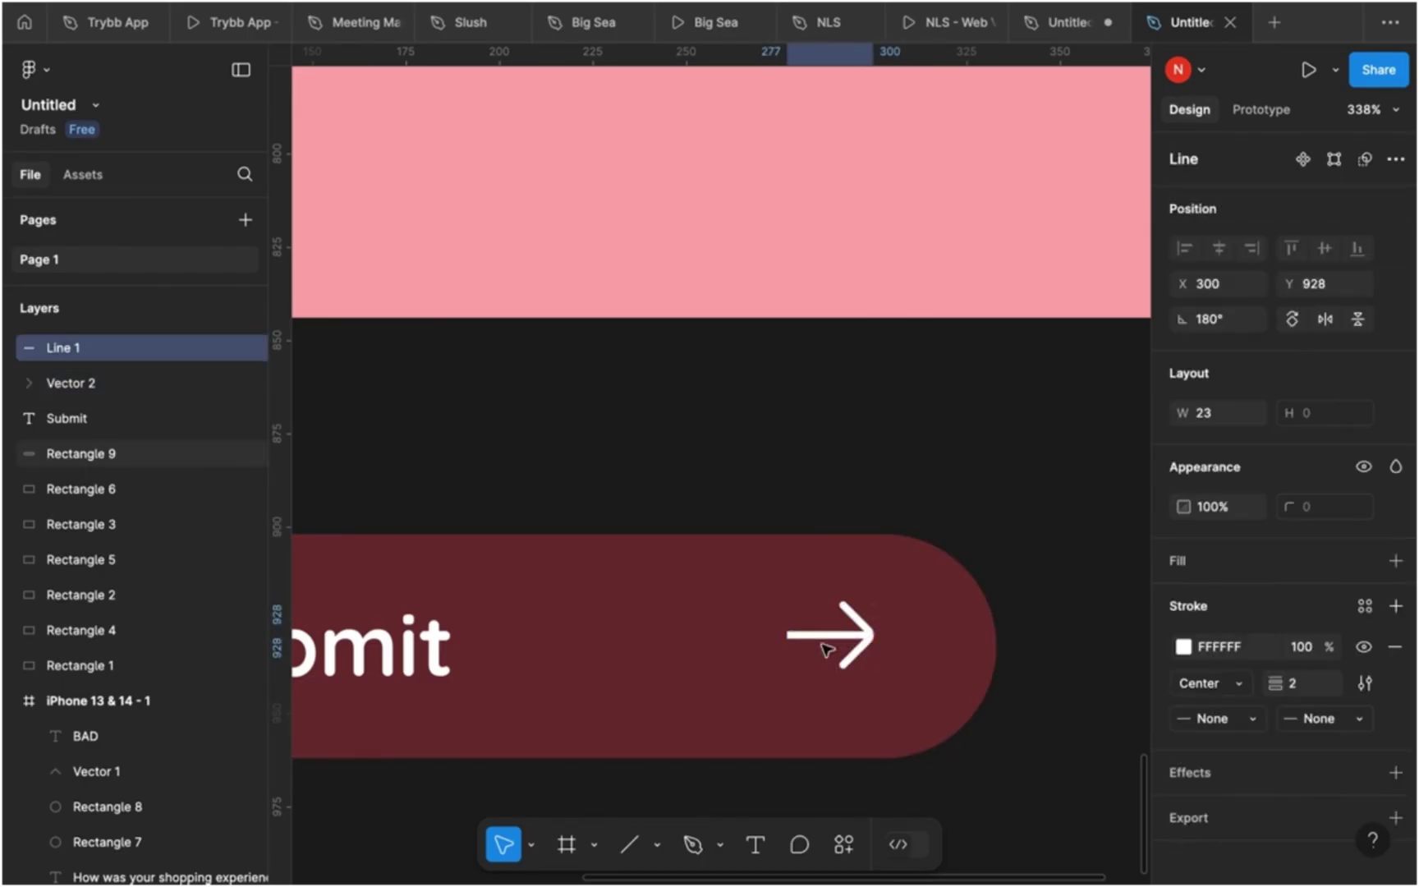
{"action": "left_click", "coordinate": [857, 618], "text": "shift"}
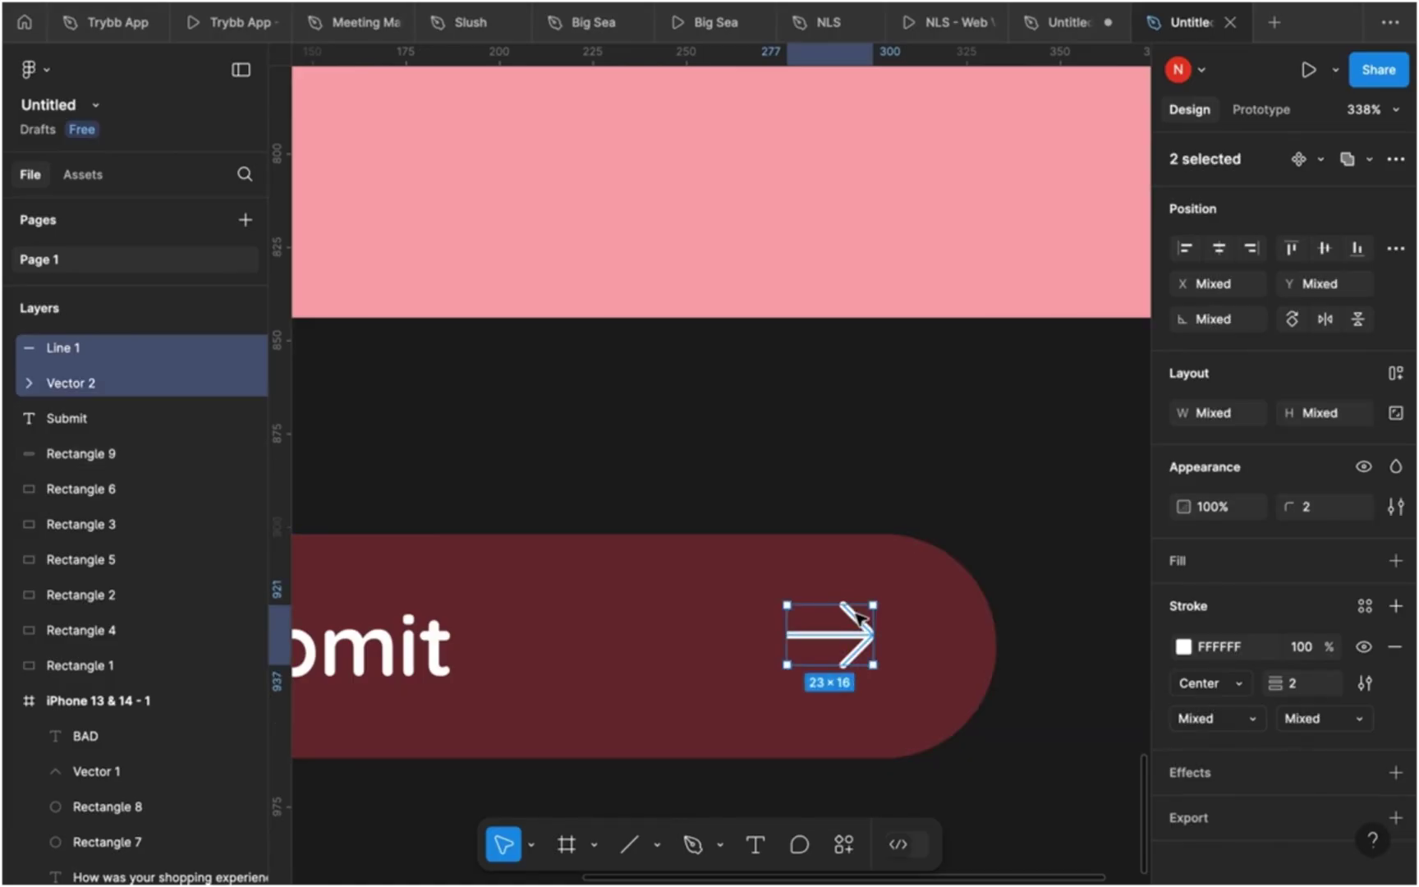
{"action": "key", "text": "super+g"}
- Align the button's background, label and arrow on their vertical centres, and shift the label and arrow about 10 to the left together
{"action": "scroll", "coordinate": [857, 618], "scroll_direction": "down", "scroll_amount": 5}
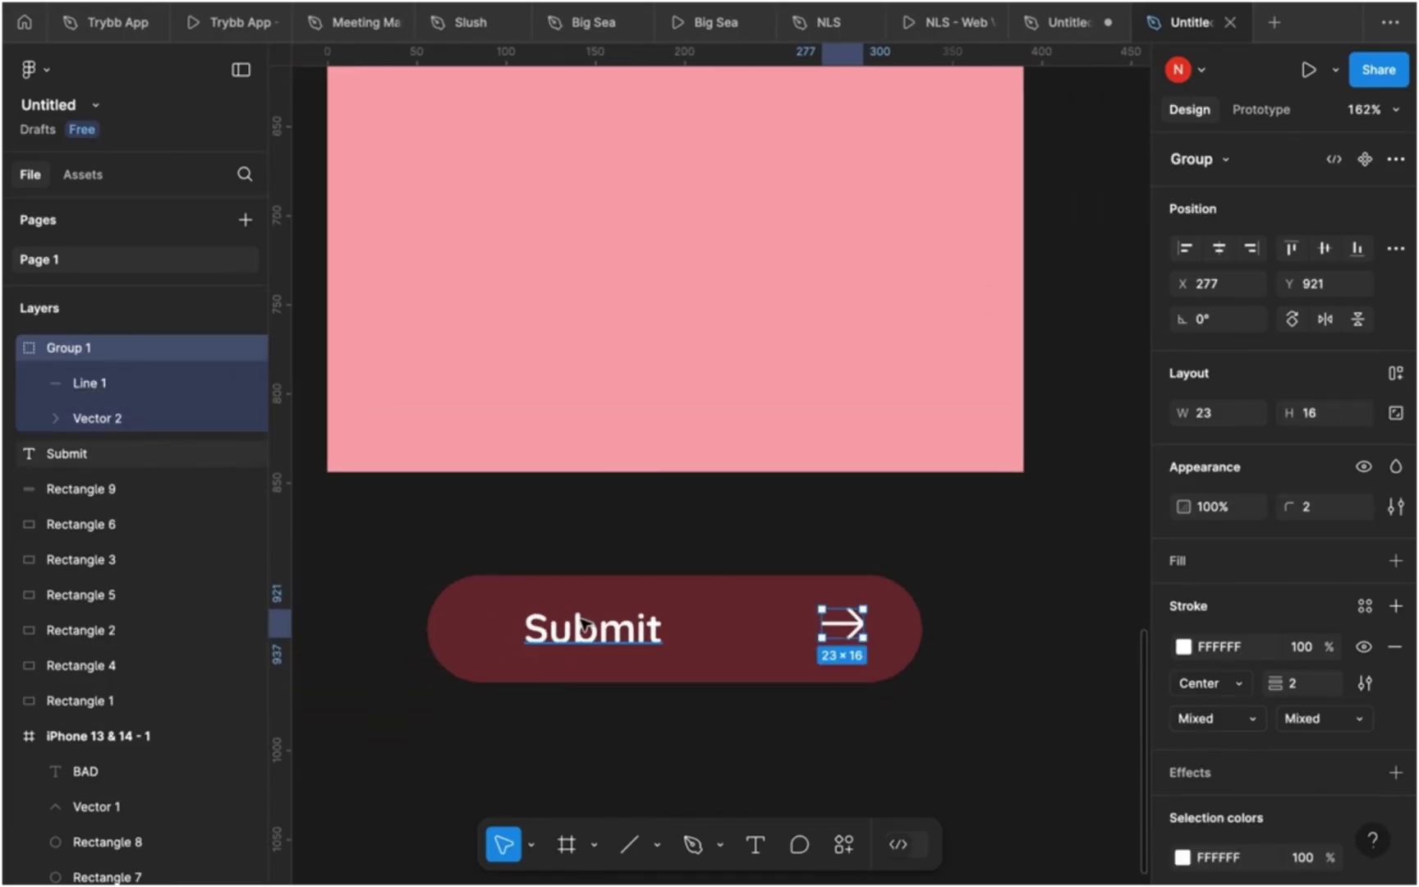
{"action": "left_click_drag", "start_coordinate": [423, 547], "coordinate": [923, 725]}
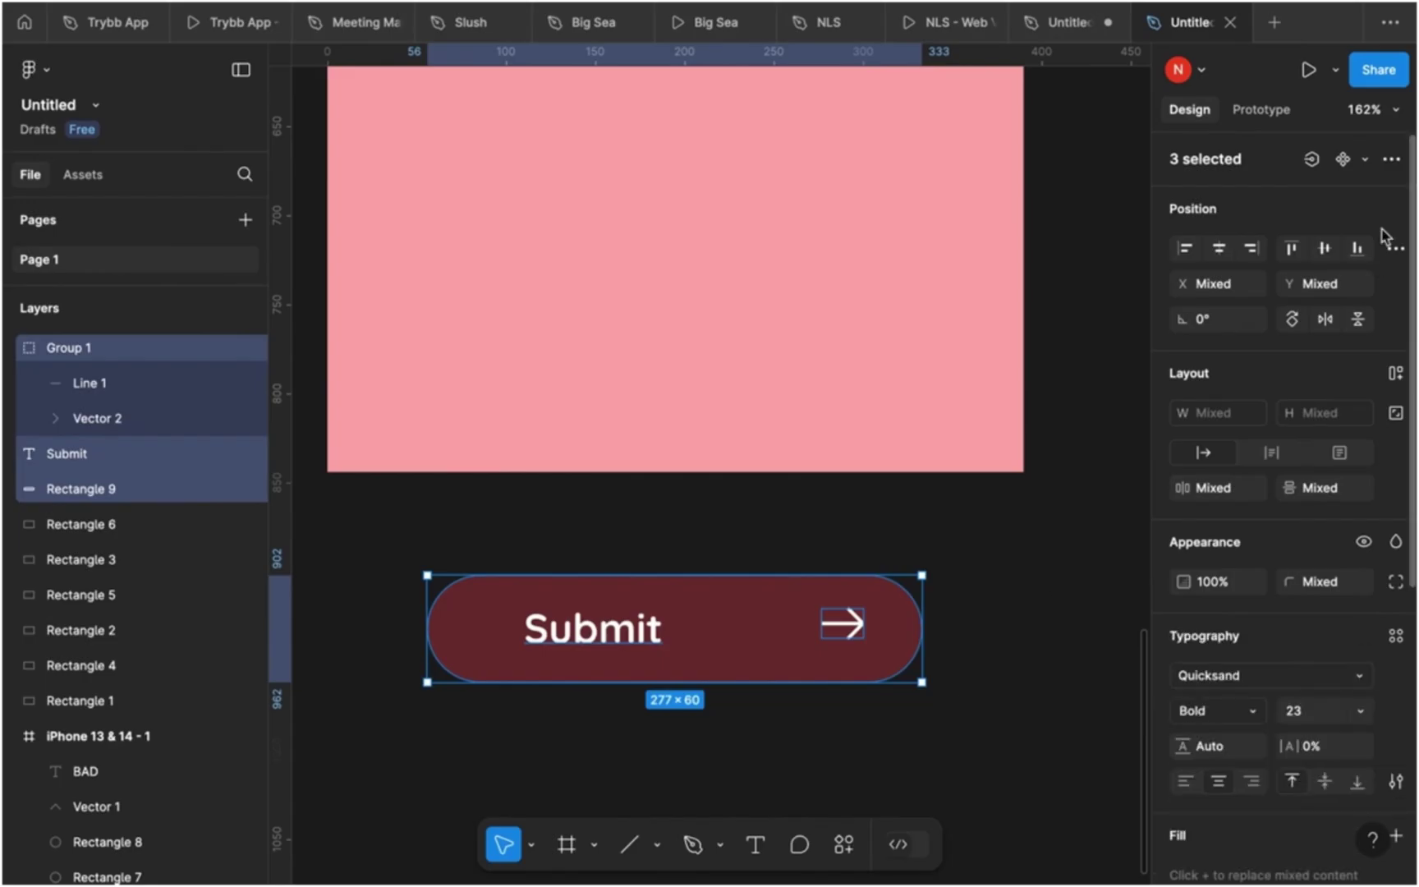
{"action": "left_click", "coordinate": [1326, 249]}
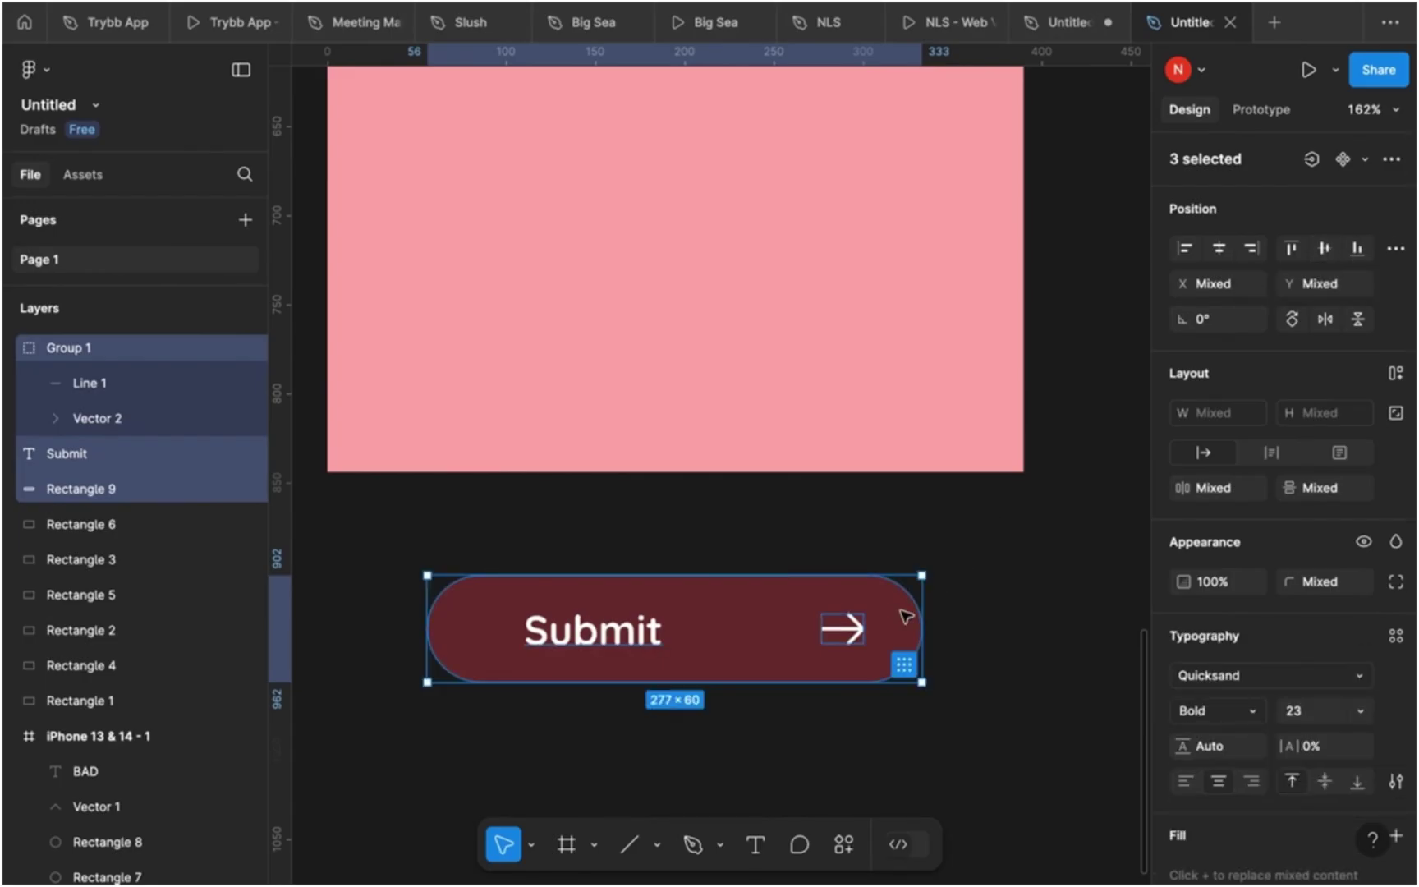
{"action": "left_click", "coordinate": [611, 630], "text": "shift"}
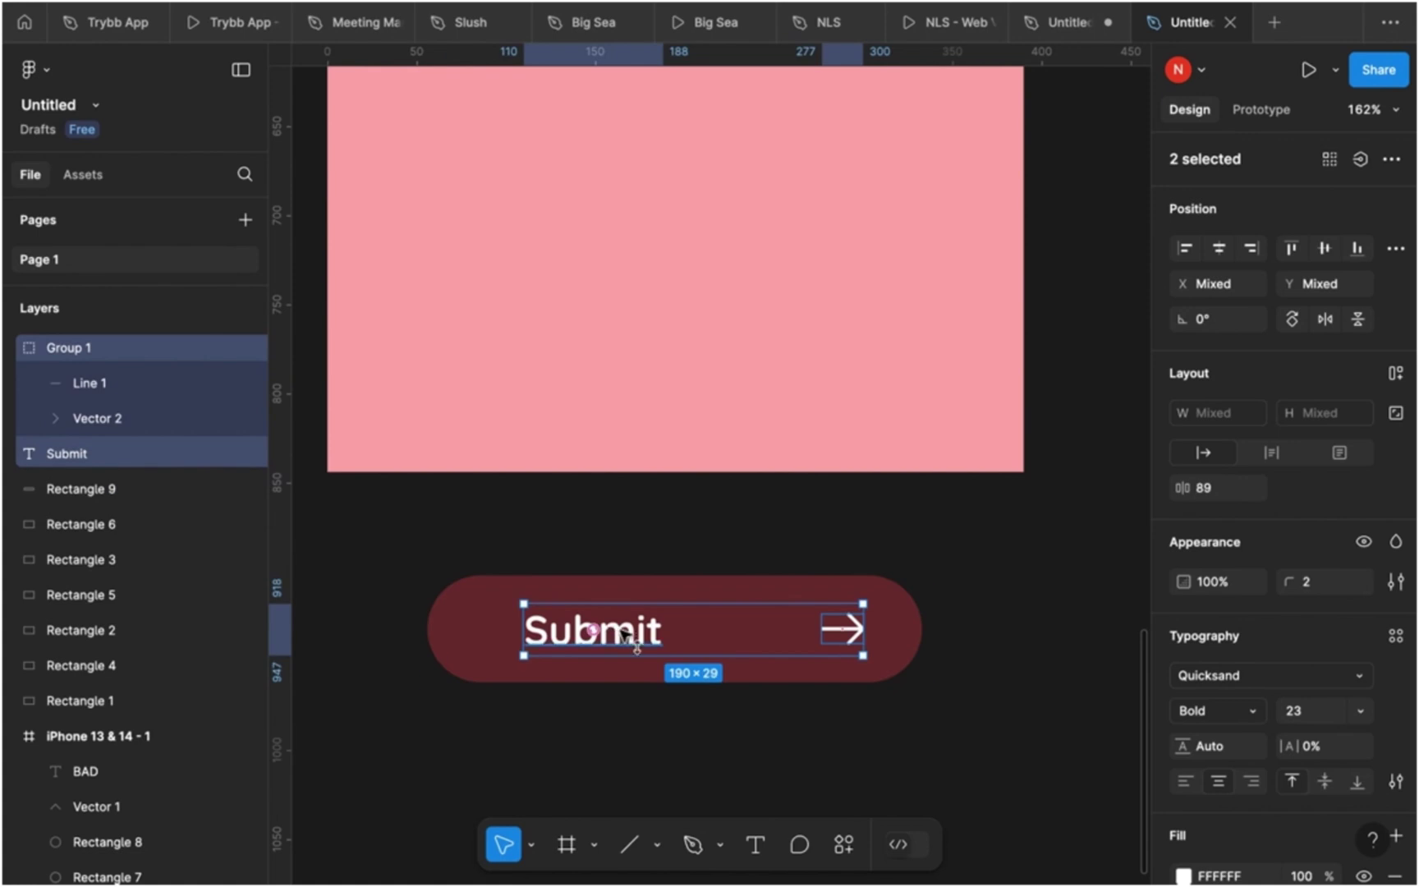
{"action": "left_click_drag", "start_coordinate": [624, 629], "coordinate": [616, 634]}
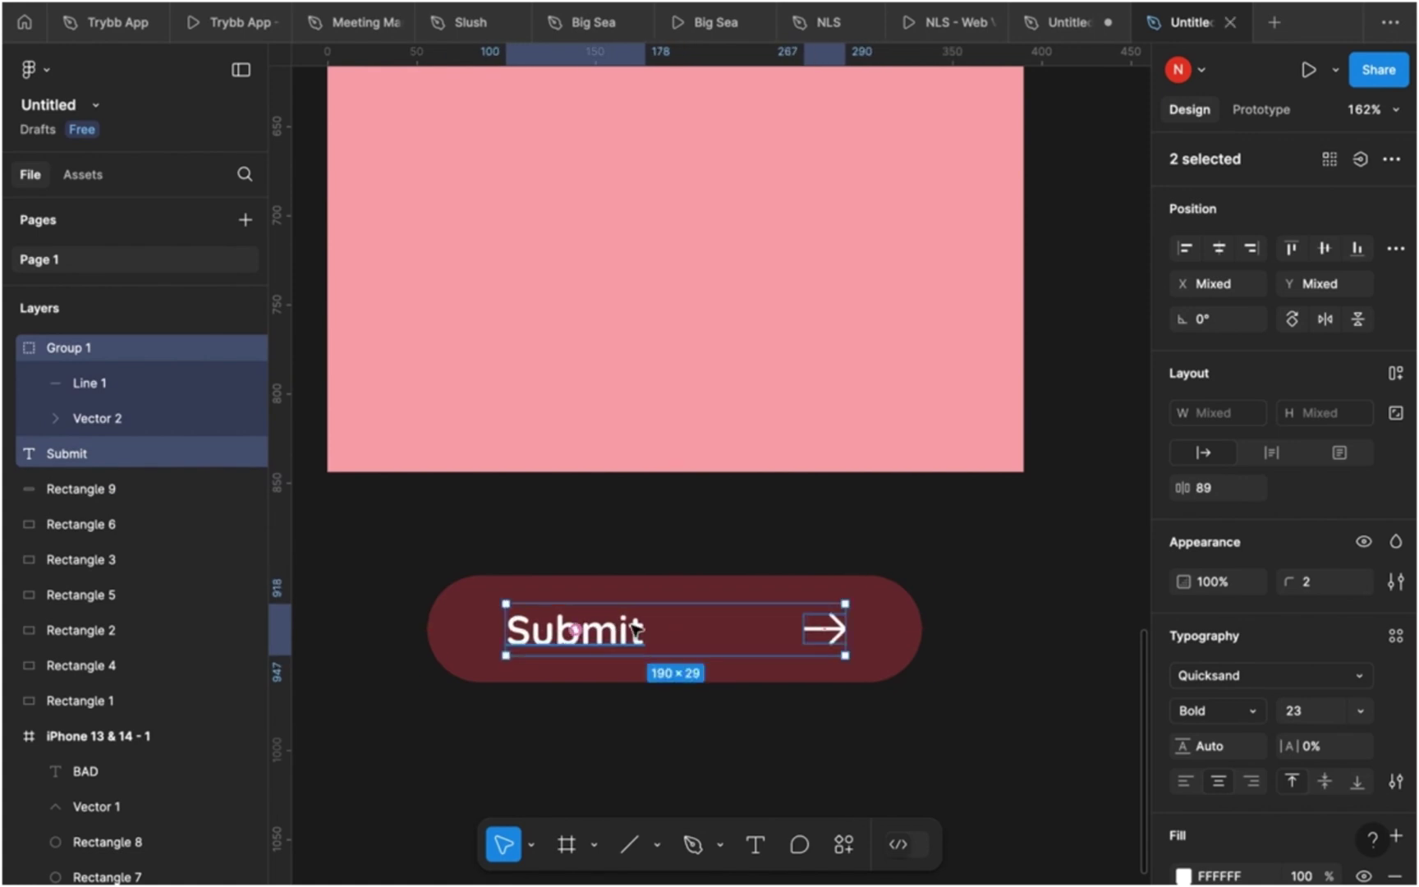
- Group the Submit button's parts and place the button horizontally centred near the bottom edge of the Bad screen
{"action": "left_click", "coordinate": [735, 643], "text": "shift"}
{"action": "key", "text": "ctrl+g"}
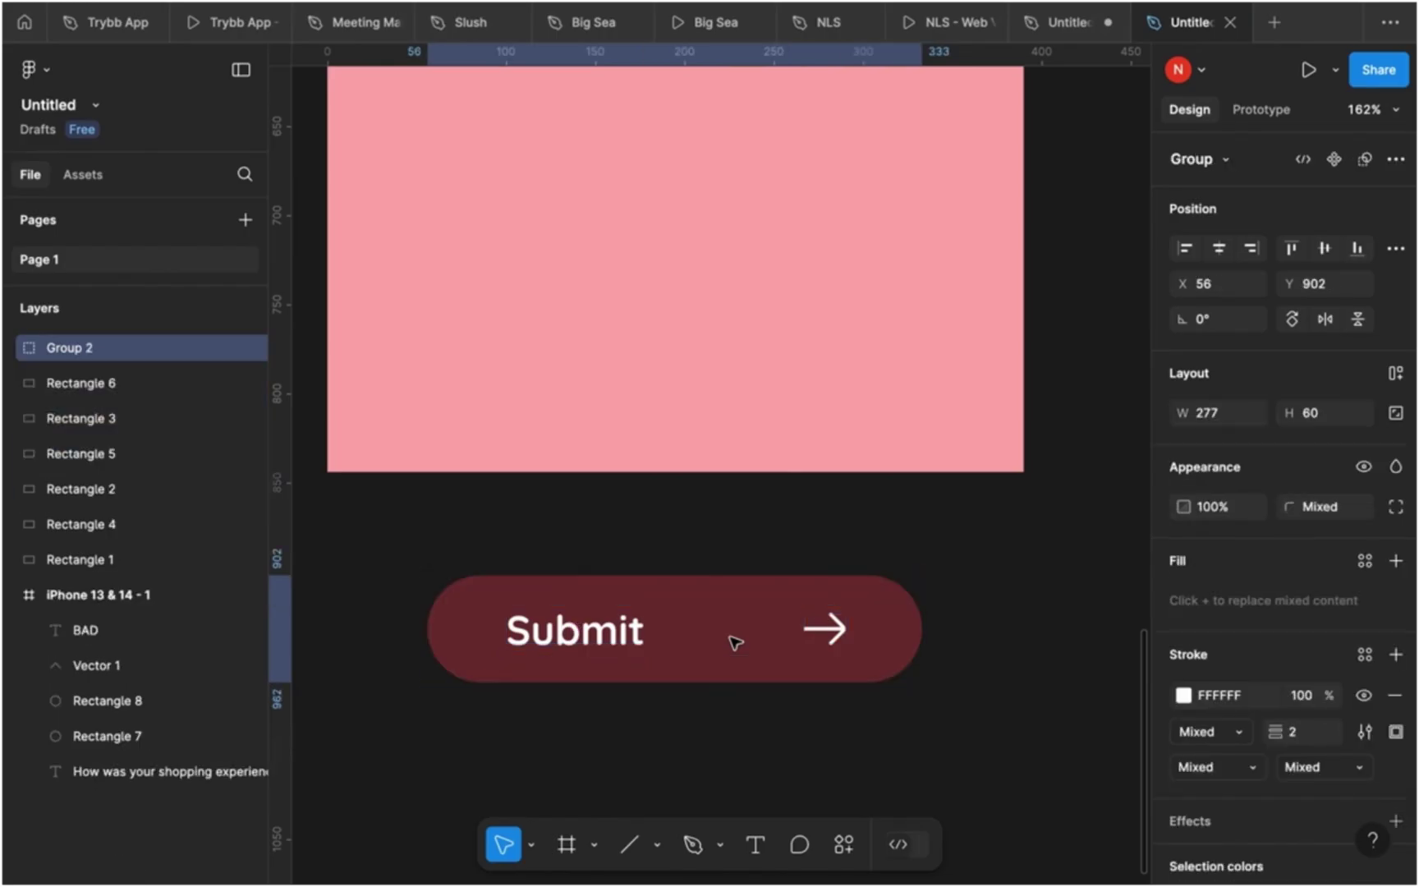
{"action": "scroll", "coordinate": [735, 643], "scroll_direction": "down", "scroll_amount": 5}
{"action": "left_click_drag", "start_coordinate": [729, 635], "coordinate": [721, 459]}
{"action": "scroll", "coordinate": [721, 460], "scroll_direction": "down", "scroll_amount": 1}
{"action": "scroll", "coordinate": [725, 466], "scroll_direction": "down", "scroll_amount": 2}
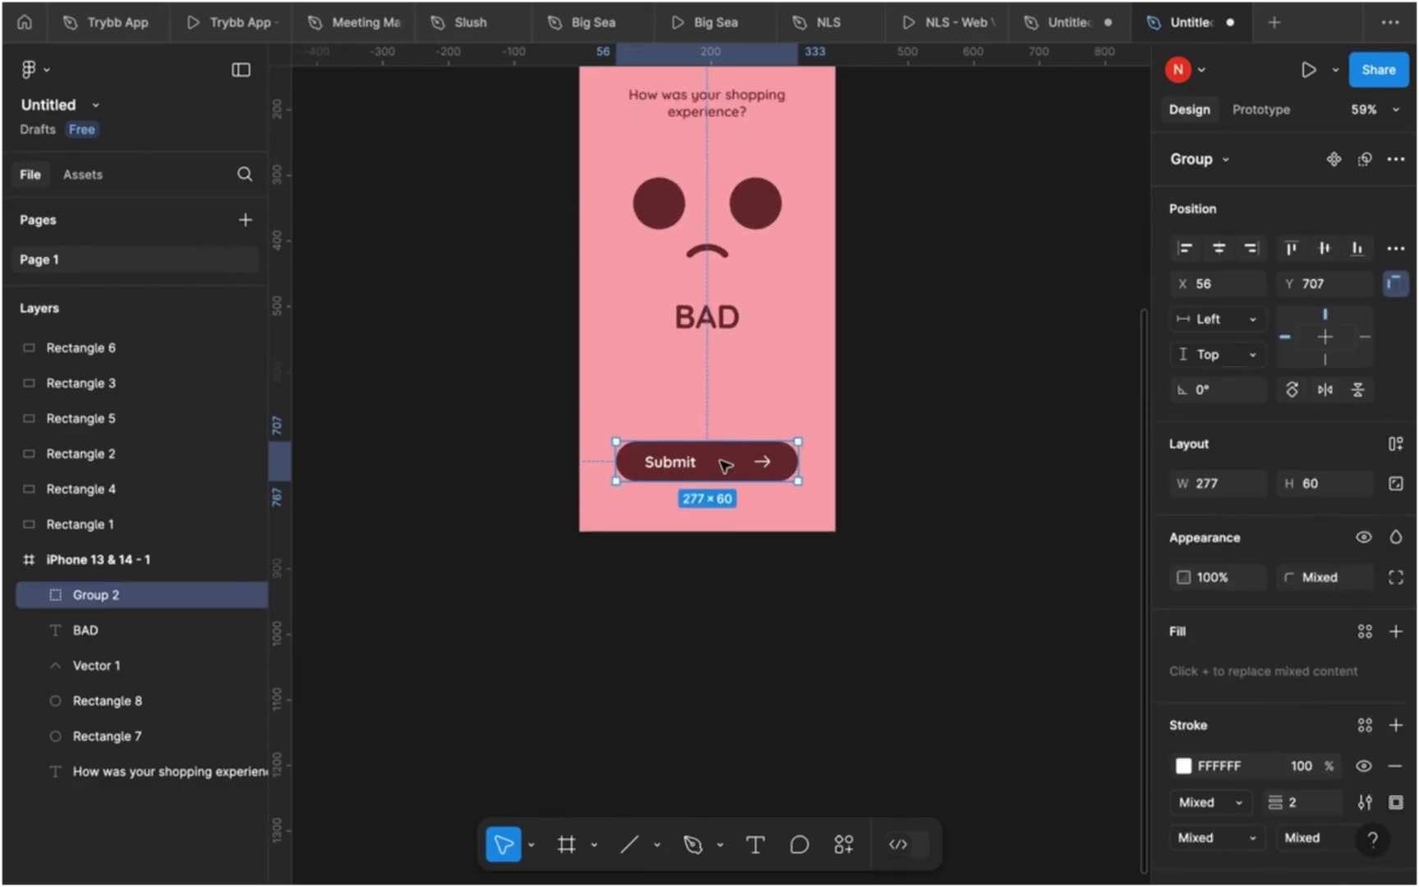
{"action": "scroll", "coordinate": [724, 466], "scroll_direction": "up", "scroll_amount": 3}
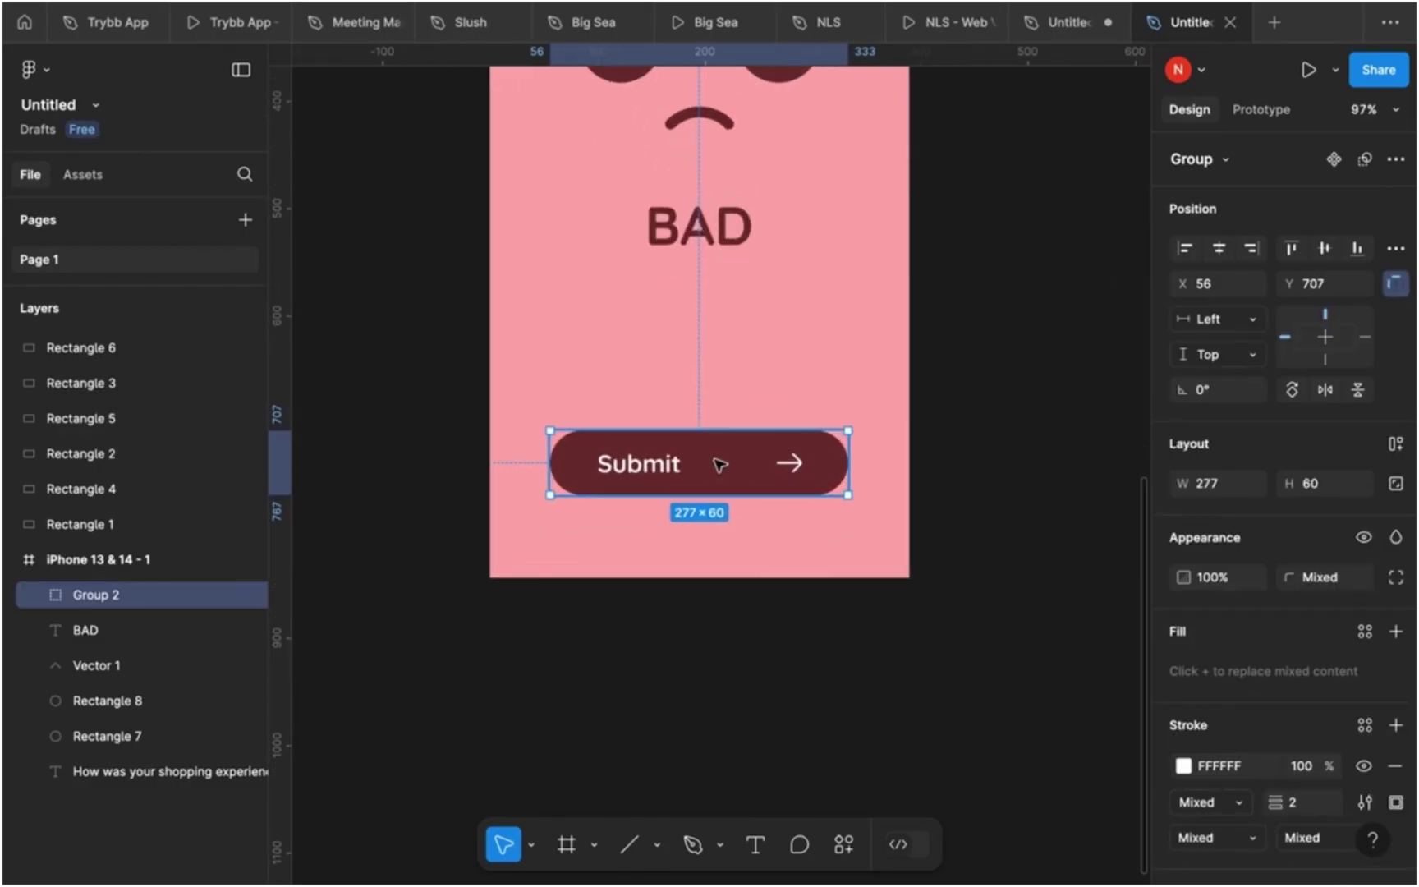
{"action": "left_click_drag", "start_coordinate": [720, 479], "coordinate": [722, 485]}
{"action": "left_click", "coordinate": [659, 674]}
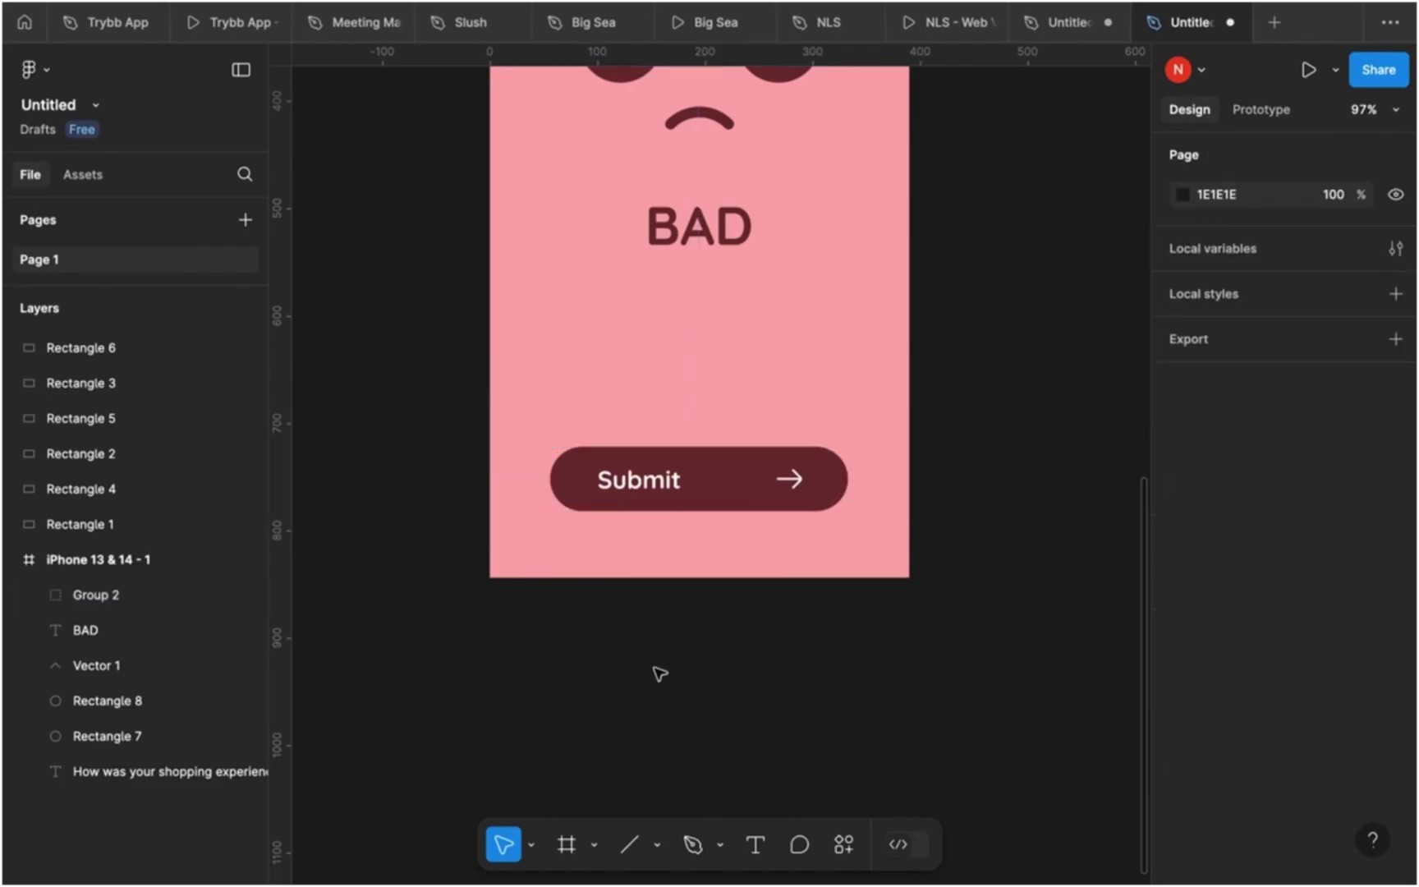
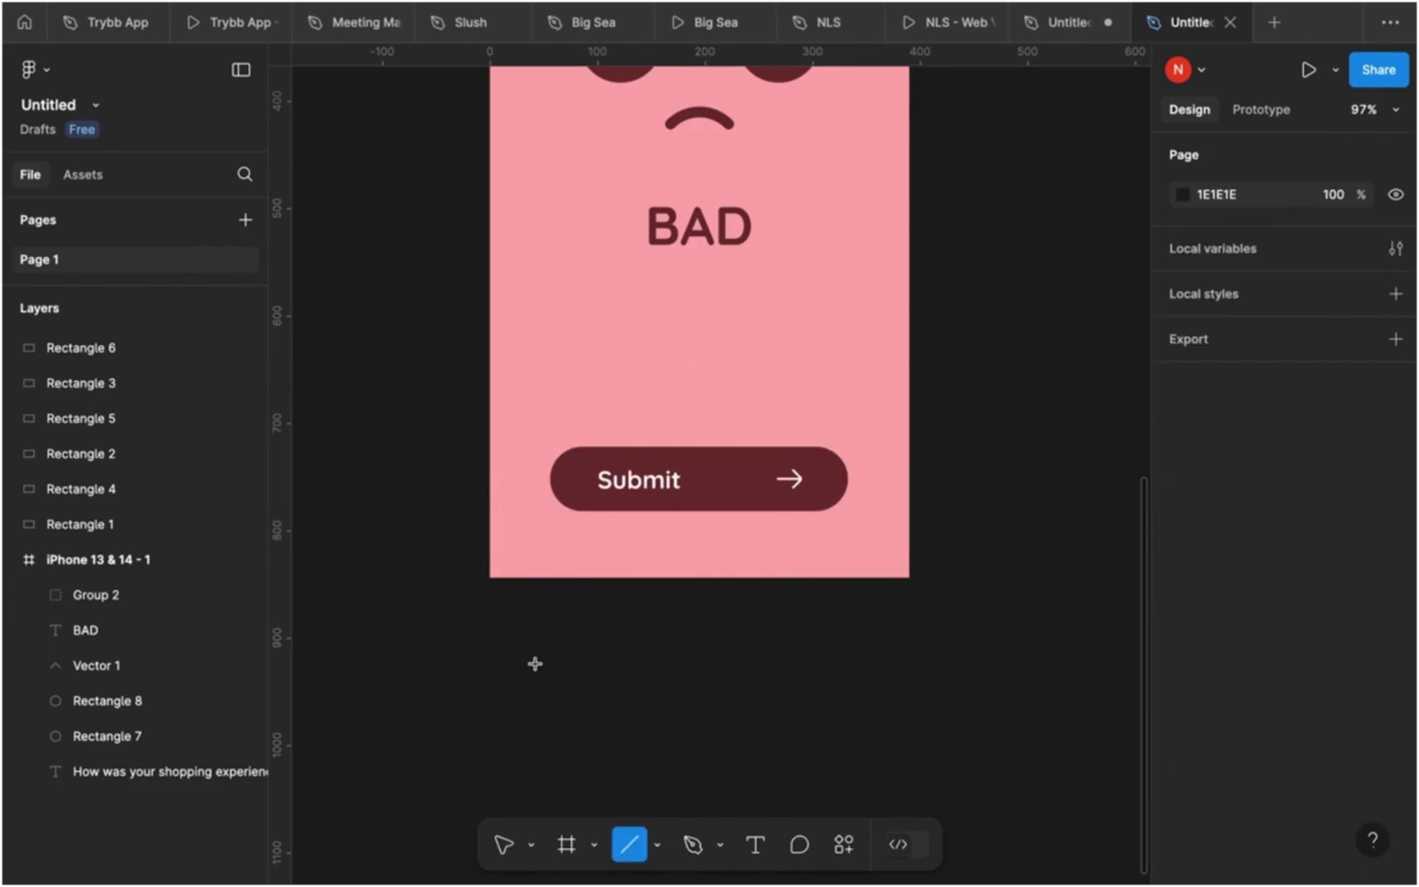
- Draw a circle about 30 × 30 below the Bad screen as the slider knob
{"action": "left_click_drag", "start_coordinate": [534, 653], "coordinate": [556, 685]}
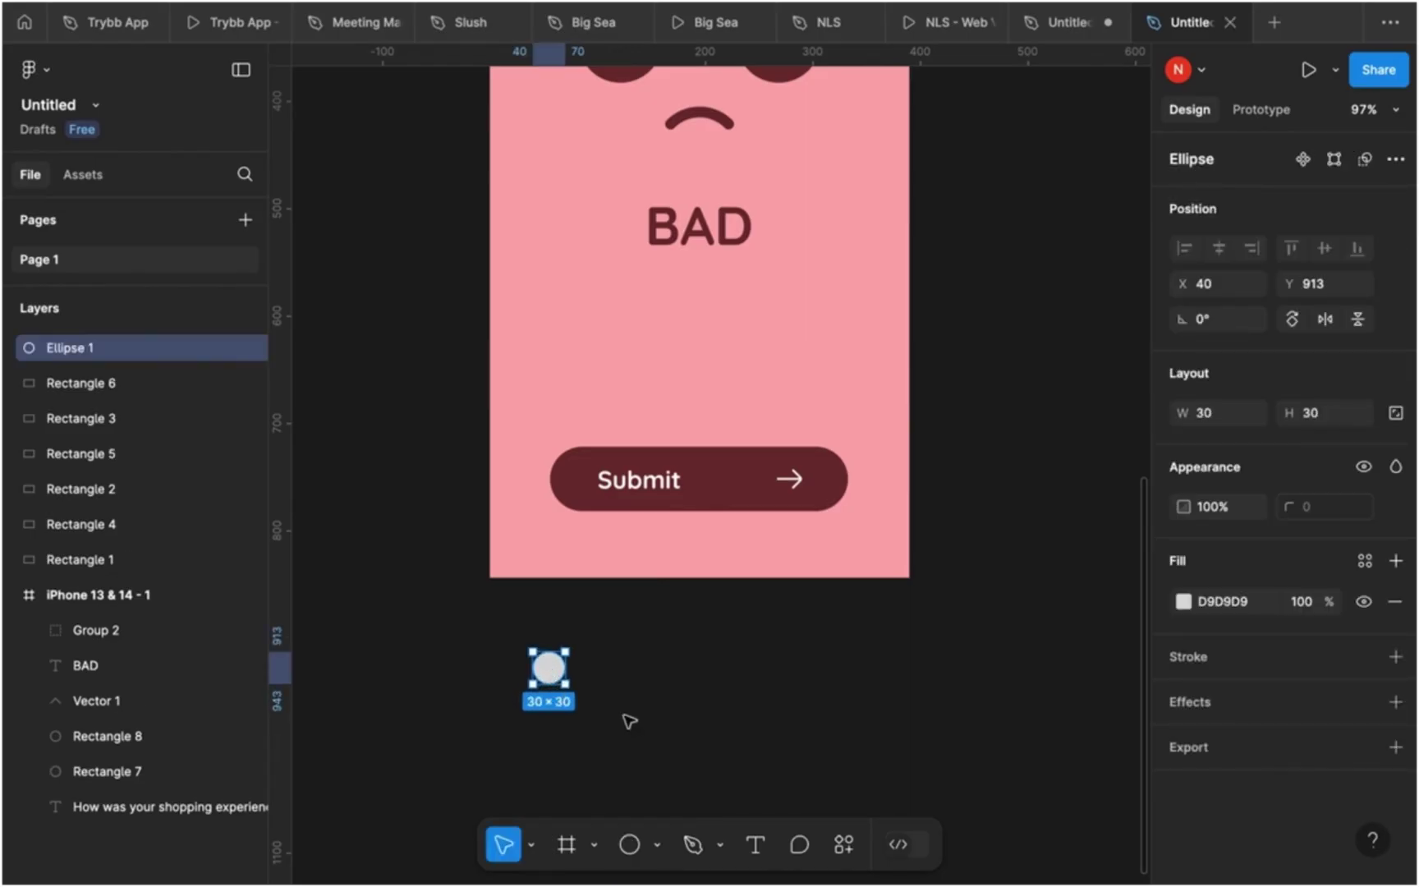
{"action": "left_click", "coordinate": [1171, 603]}
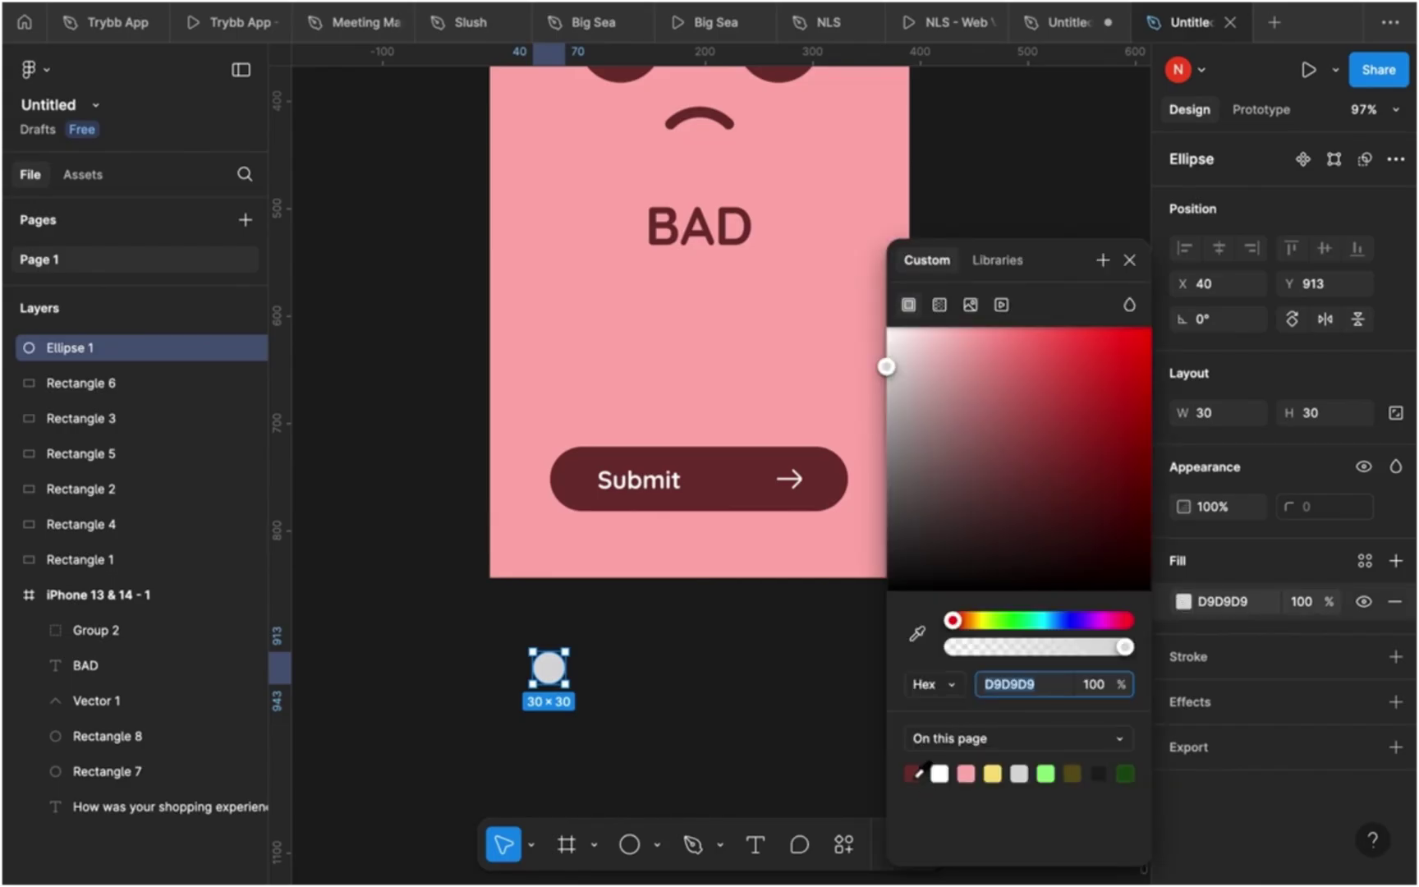
{"action": "left_click", "coordinate": [704, 713]}
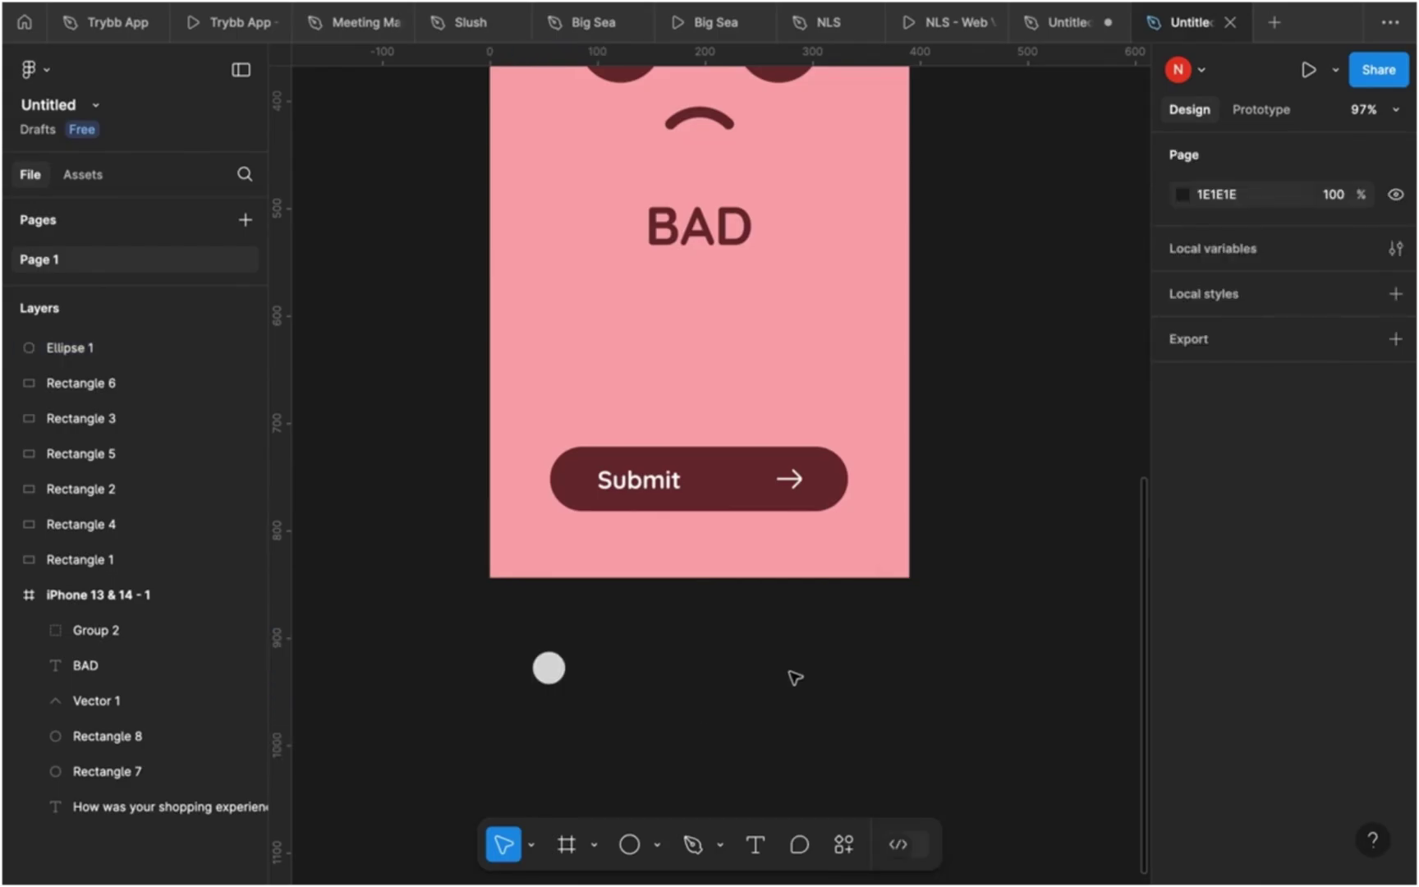
- Draw a horizontal line about 268 long rightward from the knob's centre, with stroke weight 10, and send it to the back
{"action": "key", "text": "l"}
{"action": "left_click_drag", "start_coordinate": [550, 667], "coordinate": [837, 668]}
{"action": "left_click", "coordinate": [1309, 682]}
{"action": "key", "text": "Up"}
{"action": "key", "text": "Up"}
{"action": "key", "text": "Up"}
{"action": "key", "text": "Up"}
{"action": "key", "text": "Up"}
{"action": "key", "text": "Up"}
{"action": "key", "text": "Up"}
{"action": "key", "text": "Up"}
{"action": "key", "text": "Up"}
{"action": "key", "text": "Return"}
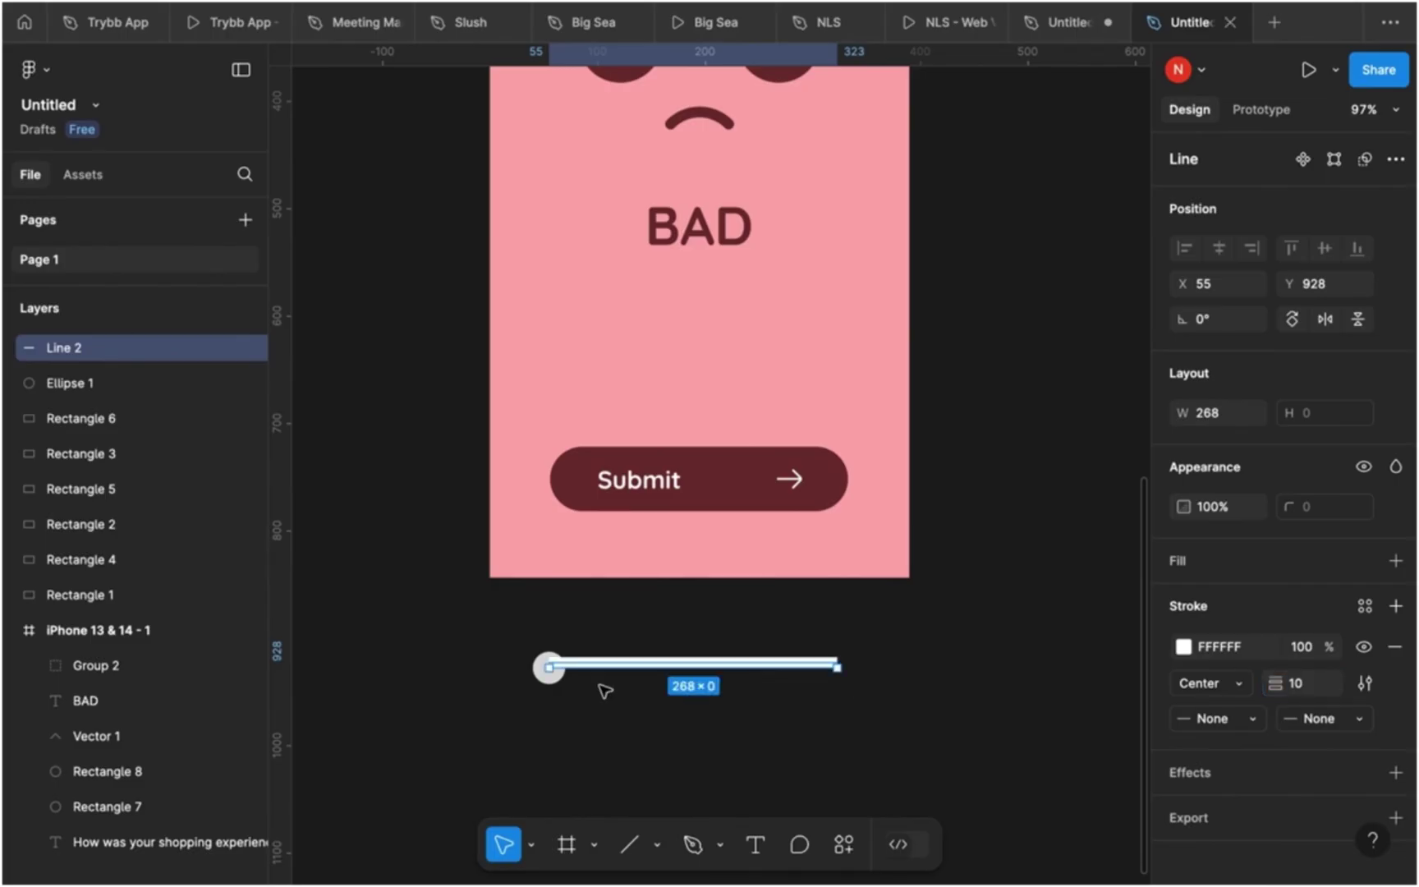
{"action": "key", "text": "ctrl+shift+bracketleft"}
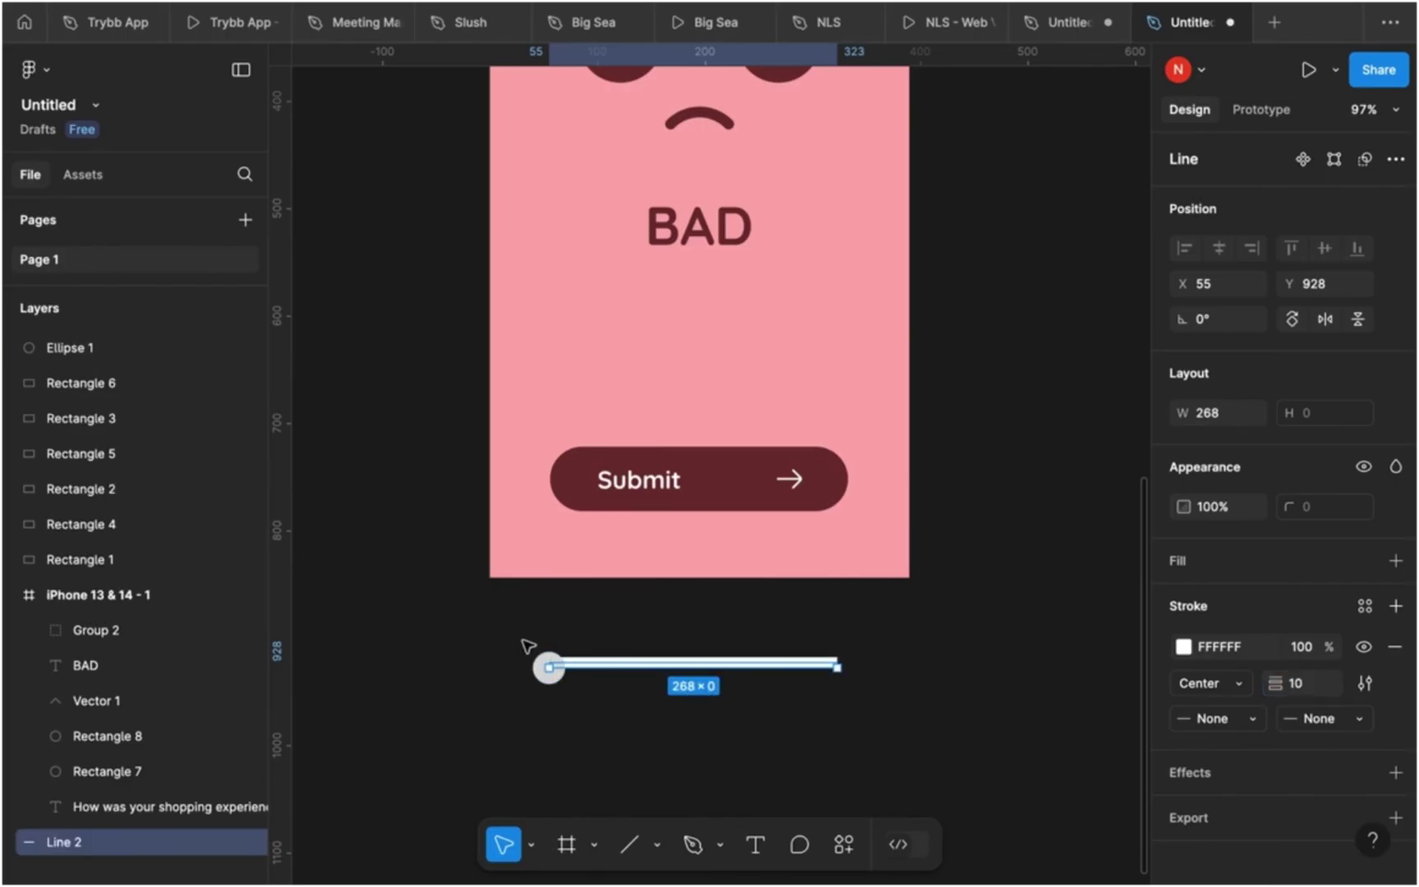
- Set the stroke of the knob and line and the knob's fill to the dark red 723232
{"action": "left_click", "coordinate": [528, 646]}
{"action": "left_click_drag", "start_coordinate": [633, 713], "coordinate": [526, 644]}
{"action": "scroll", "coordinate": [1315, 772], "scroll_direction": "down", "scroll_amount": 2}
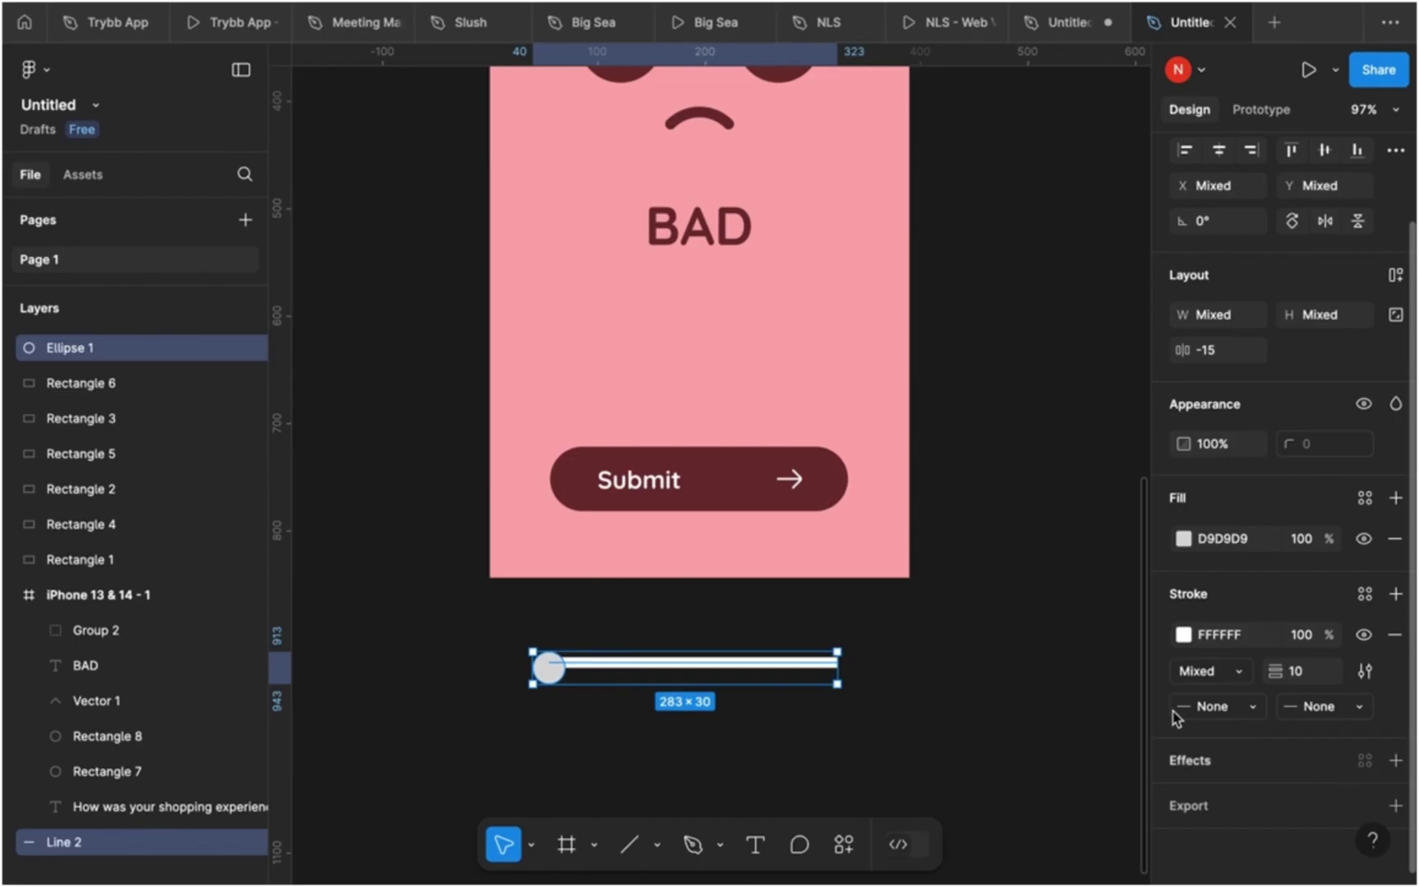
{"action": "left_click", "coordinate": [1182, 636]}
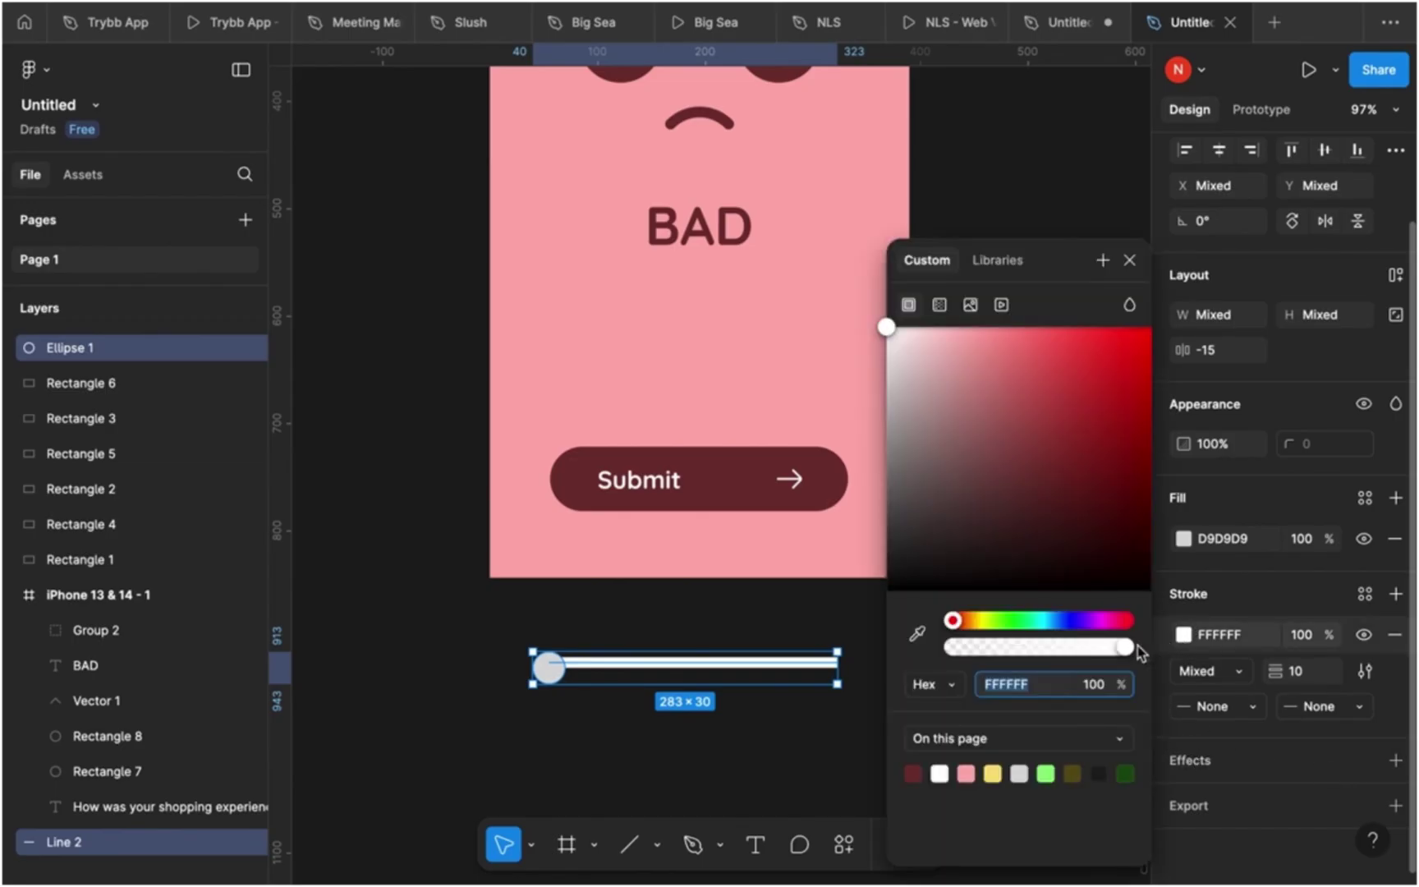
{"action": "left_click", "coordinate": [912, 774]}
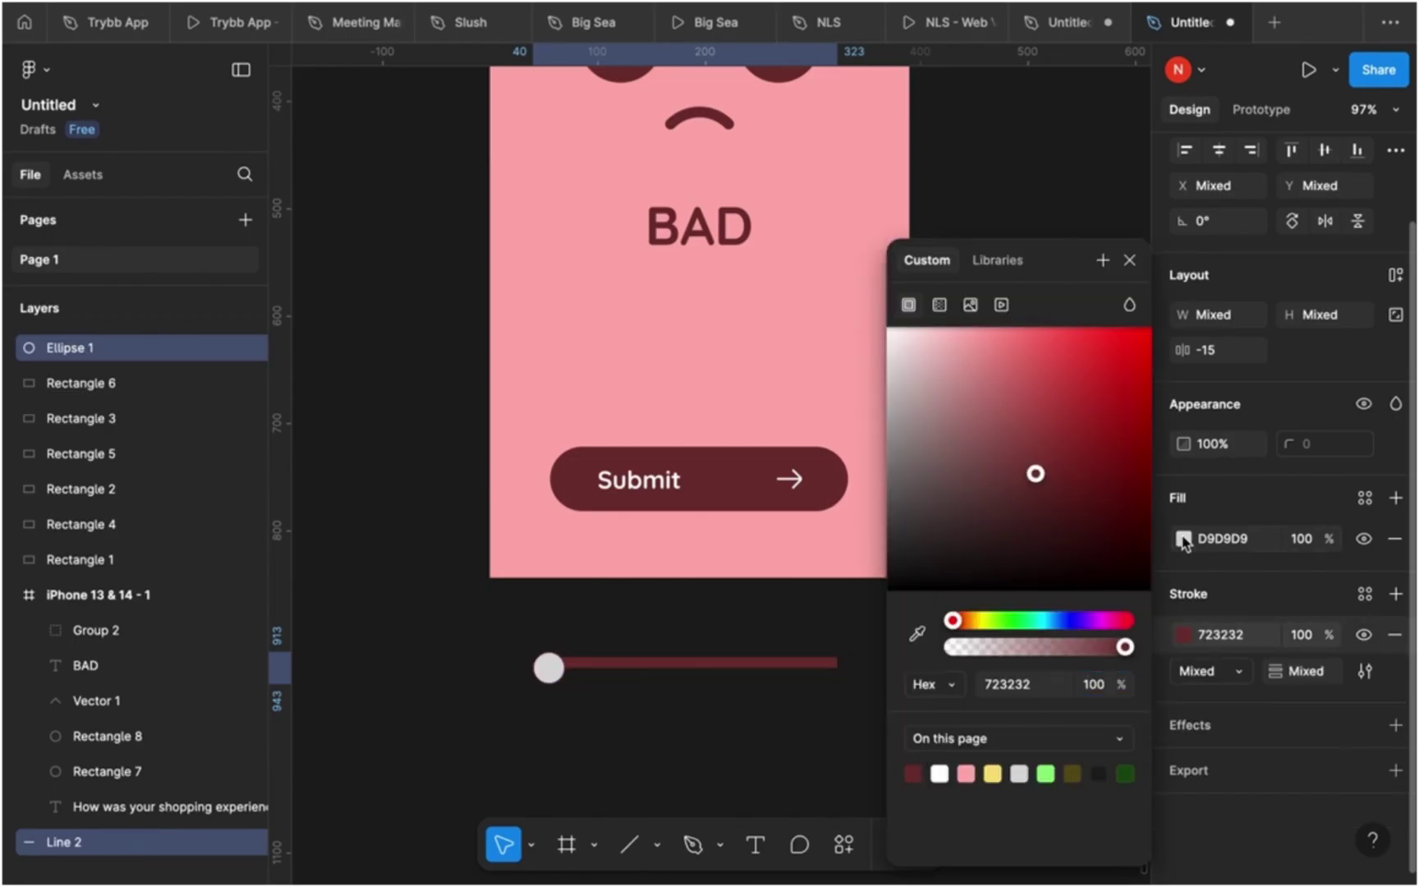
{"action": "left_click", "coordinate": [1183, 538]}
{"action": "left_click", "coordinate": [913, 774]}
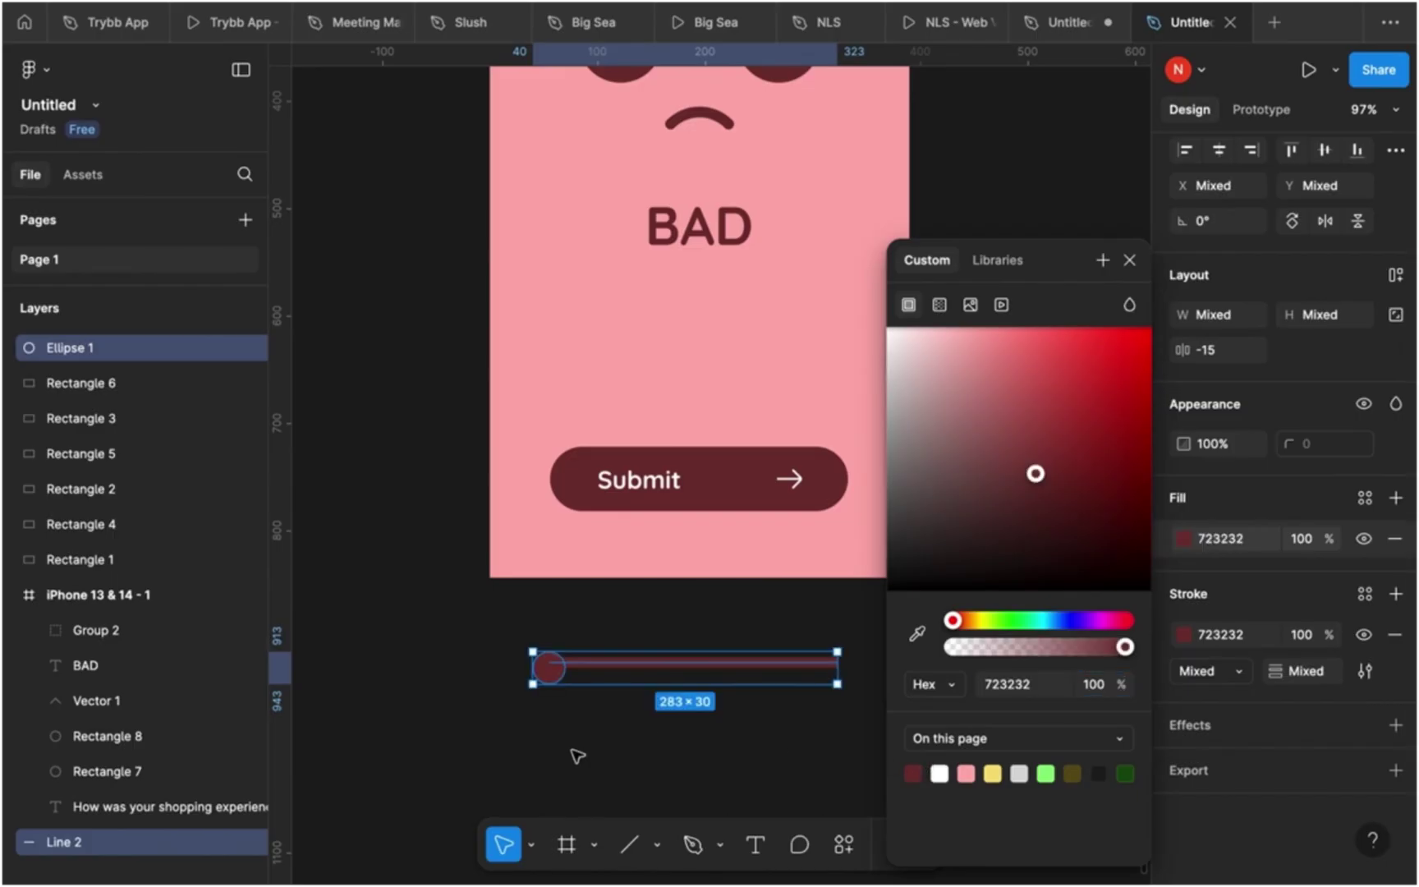
{"action": "left_click", "coordinate": [576, 756]}
- Enlarge the knob proportionally to about 37 × 37 and align it with the line on their vertical centres
{"action": "left_click", "coordinate": [549, 666]}
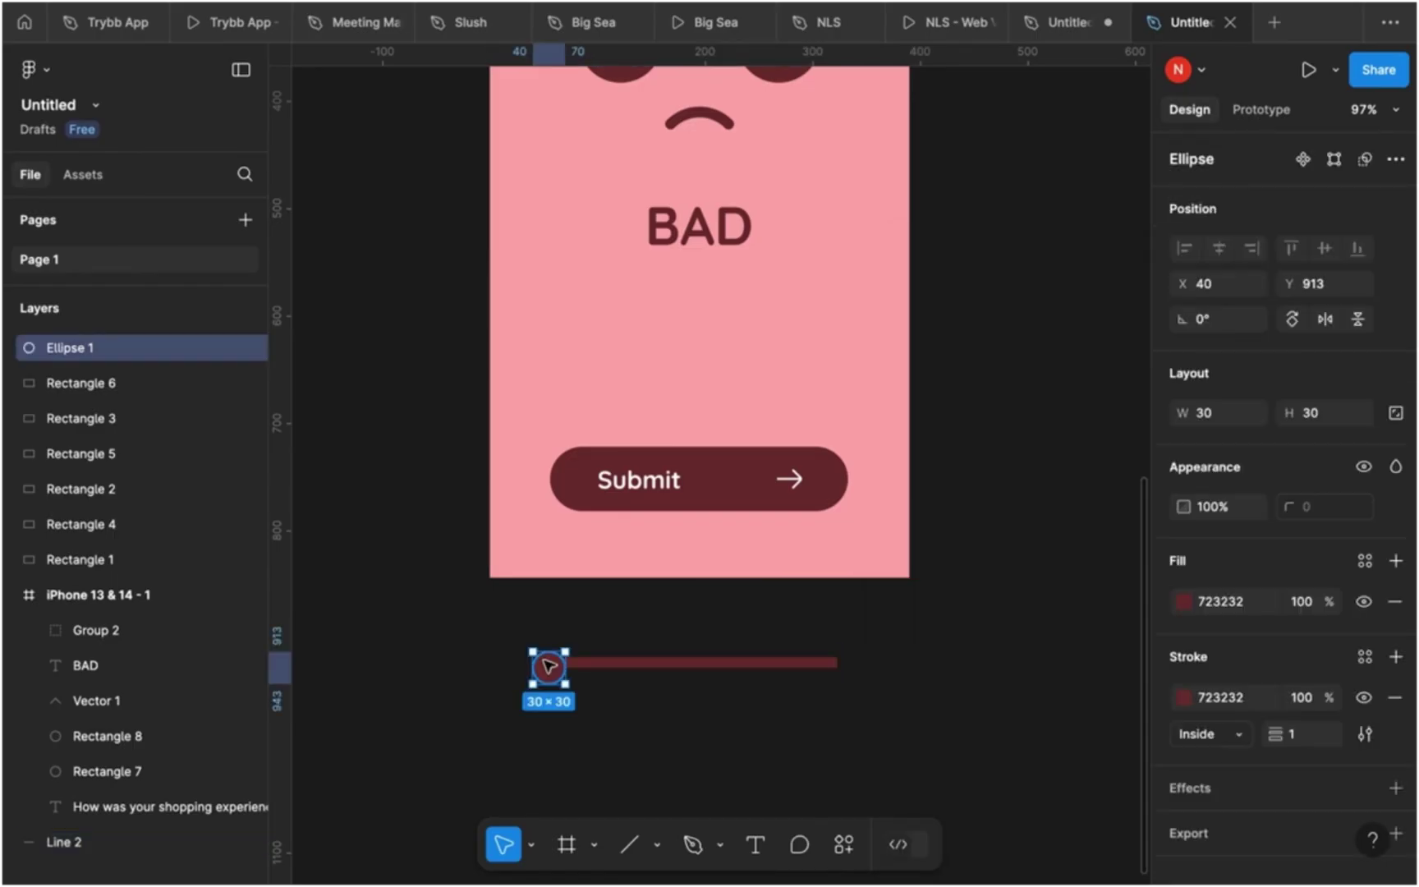
{"action": "left_click_drag", "start_coordinate": [523, 667], "coordinate": [516, 667]}
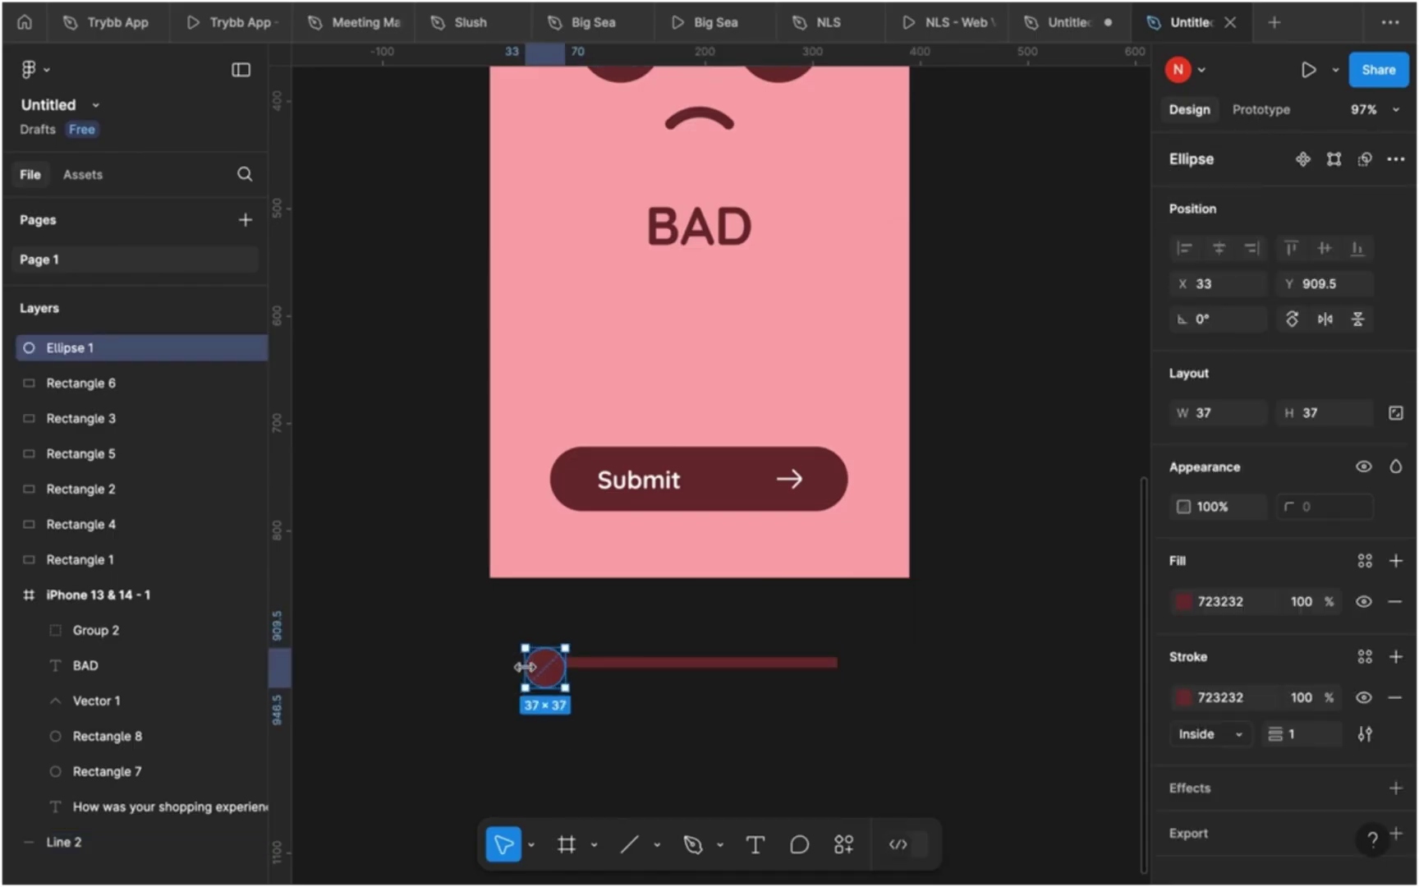
{"action": "left_click", "coordinate": [639, 711]}
{"action": "left_click_drag", "start_coordinate": [639, 711], "coordinate": [520, 634]}
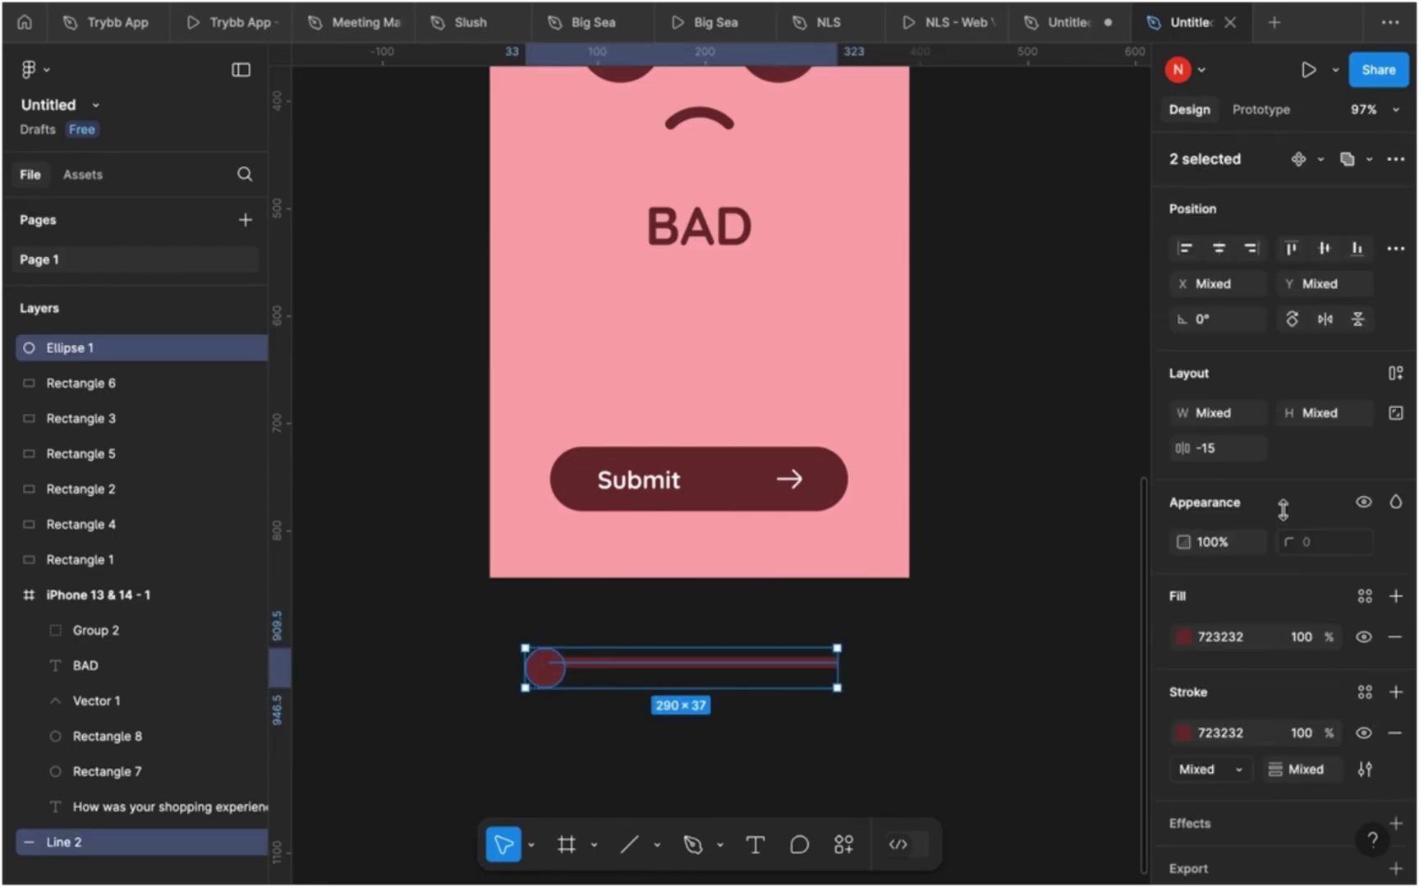
{"action": "left_click", "coordinate": [1325, 249]}
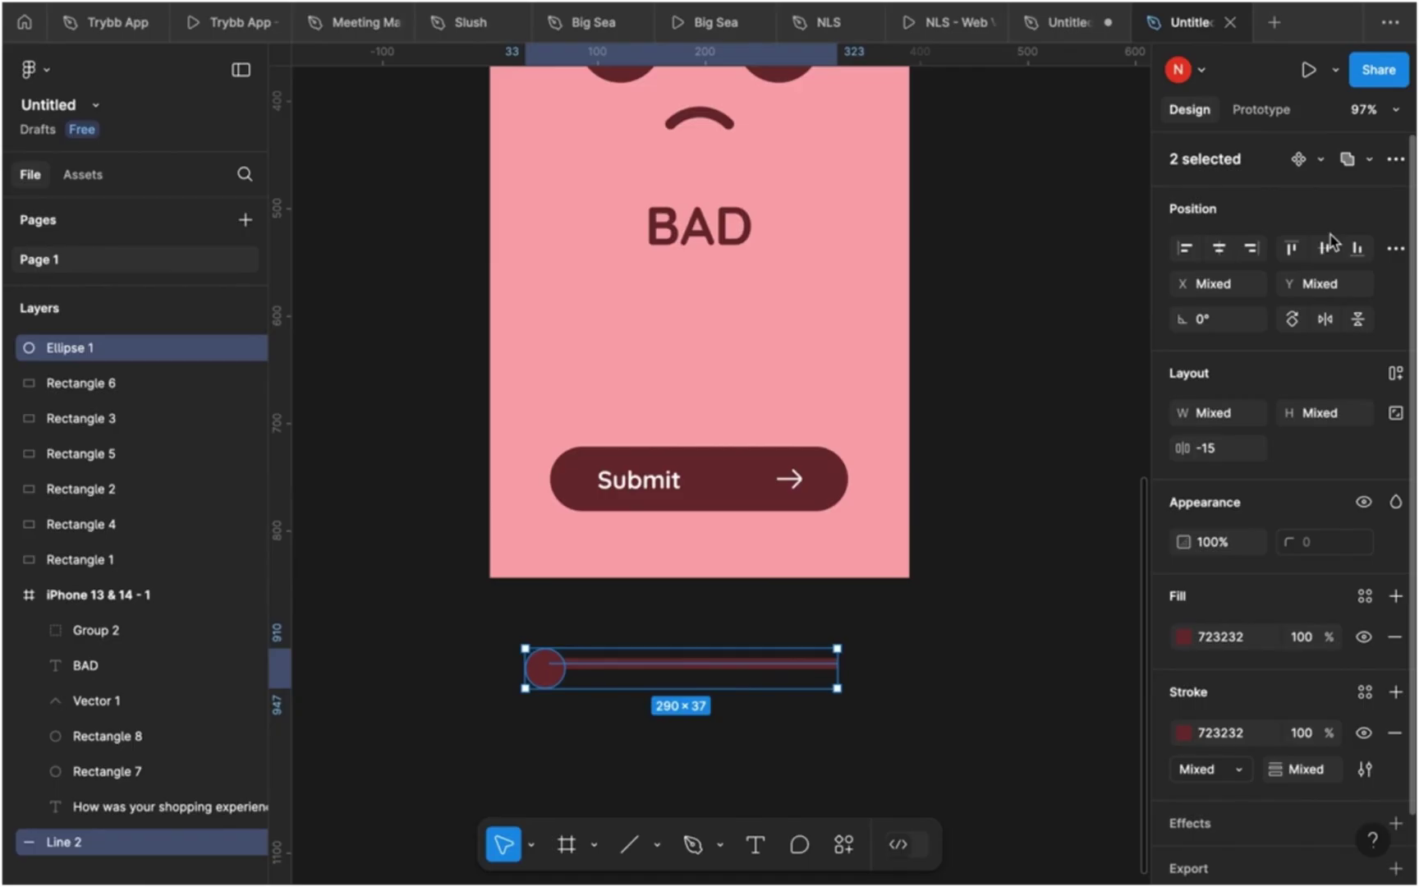
- Nudge the slider line down to Y 934 so its thick stroke runs through the middle of the knob
{"action": "left_click", "coordinate": [644, 767]}
{"action": "left_click", "coordinate": [609, 670]}
{"action": "key", "text": "Down"}
{"action": "key", "text": "Down"}
{"action": "key", "text": "Down"}
{"action": "key", "text": "Down"}
{"action": "key", "text": "Down"}
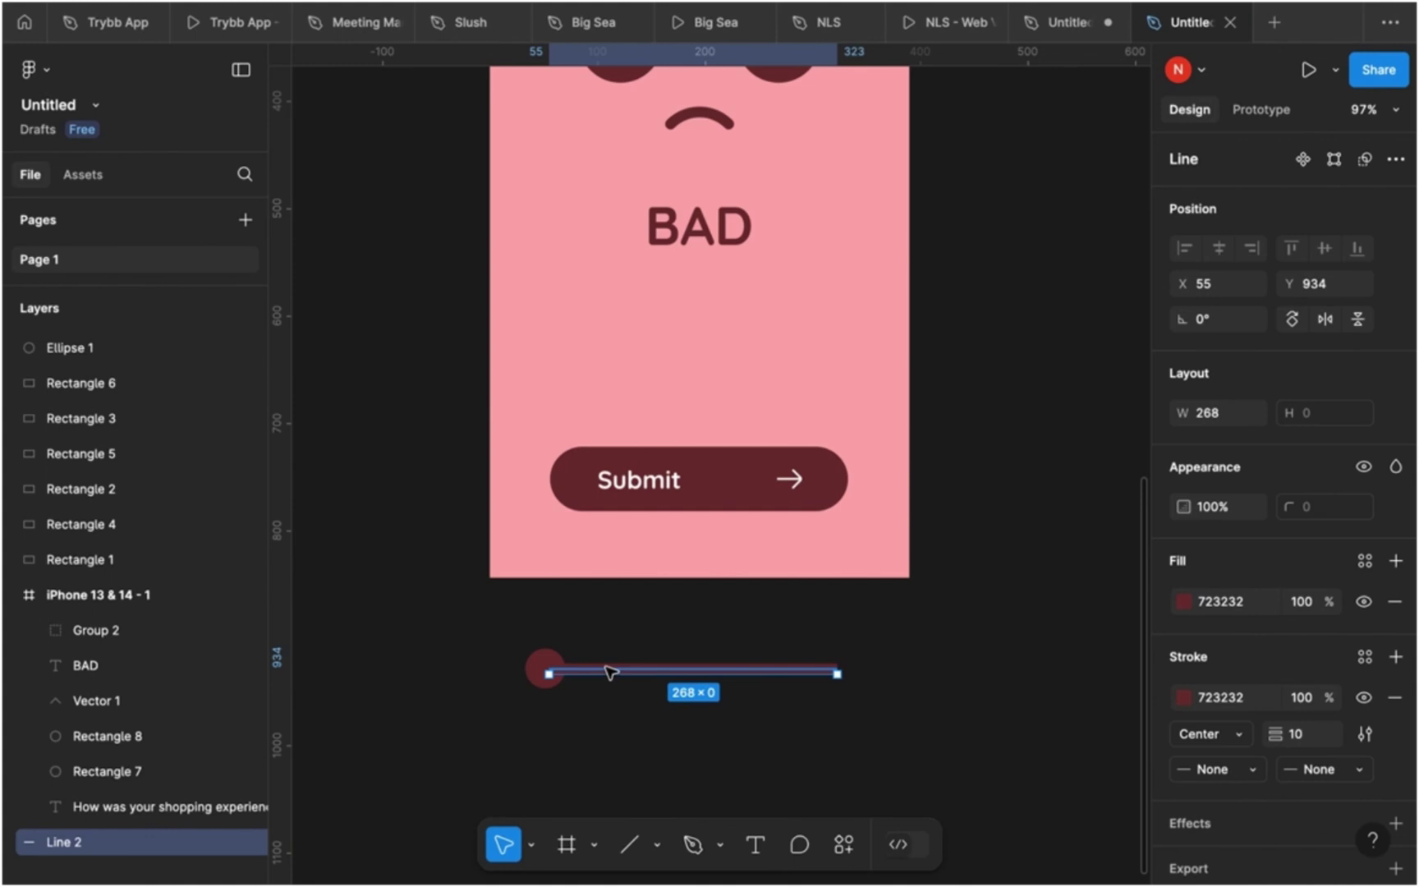
{"action": "left_click", "coordinate": [628, 718]}
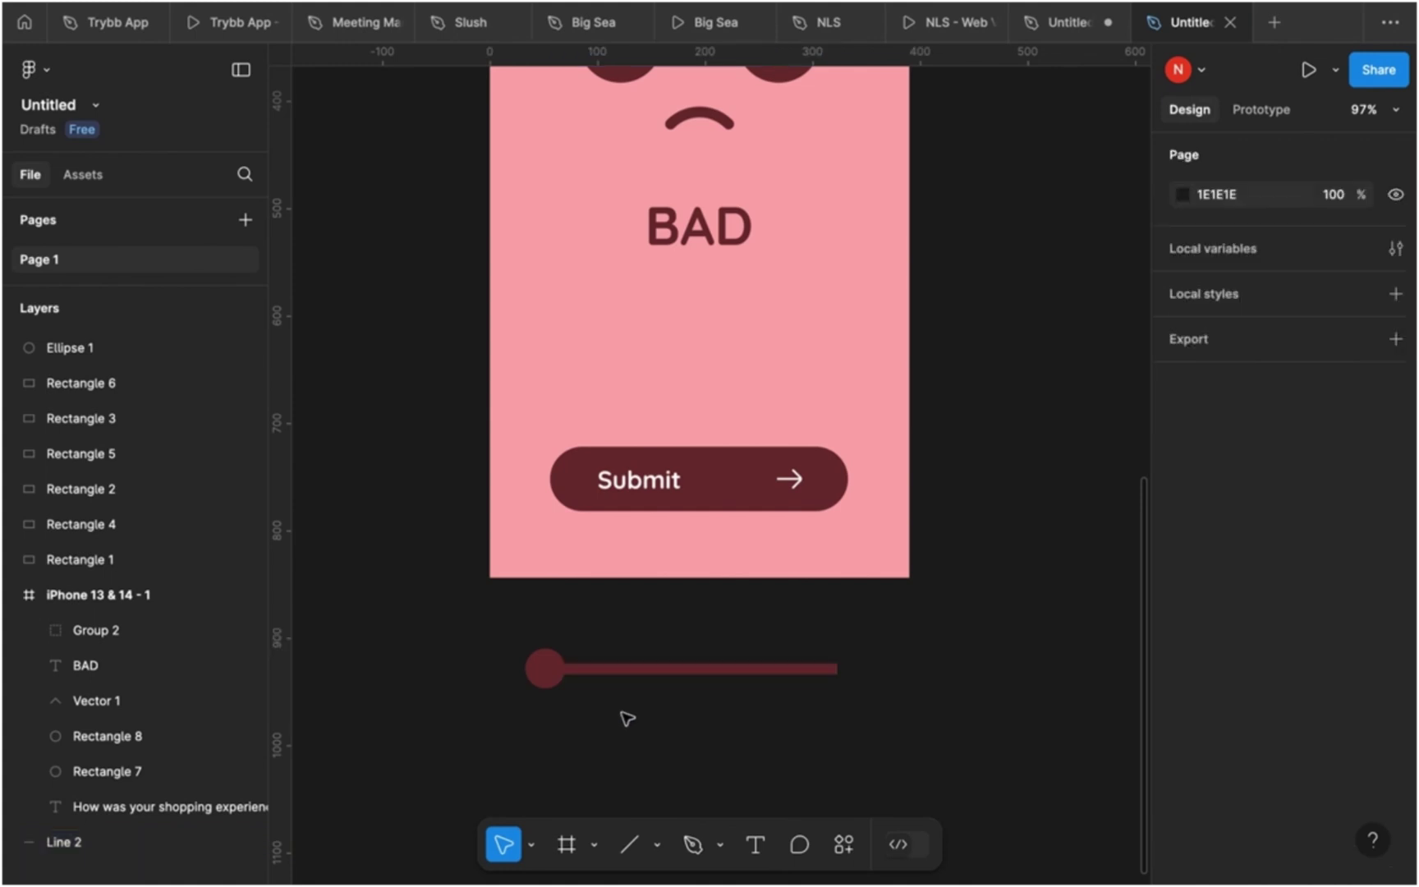
- Add the text label "Bad" below the slider knob and set its font size to 15
{"action": "key", "text": "t"}
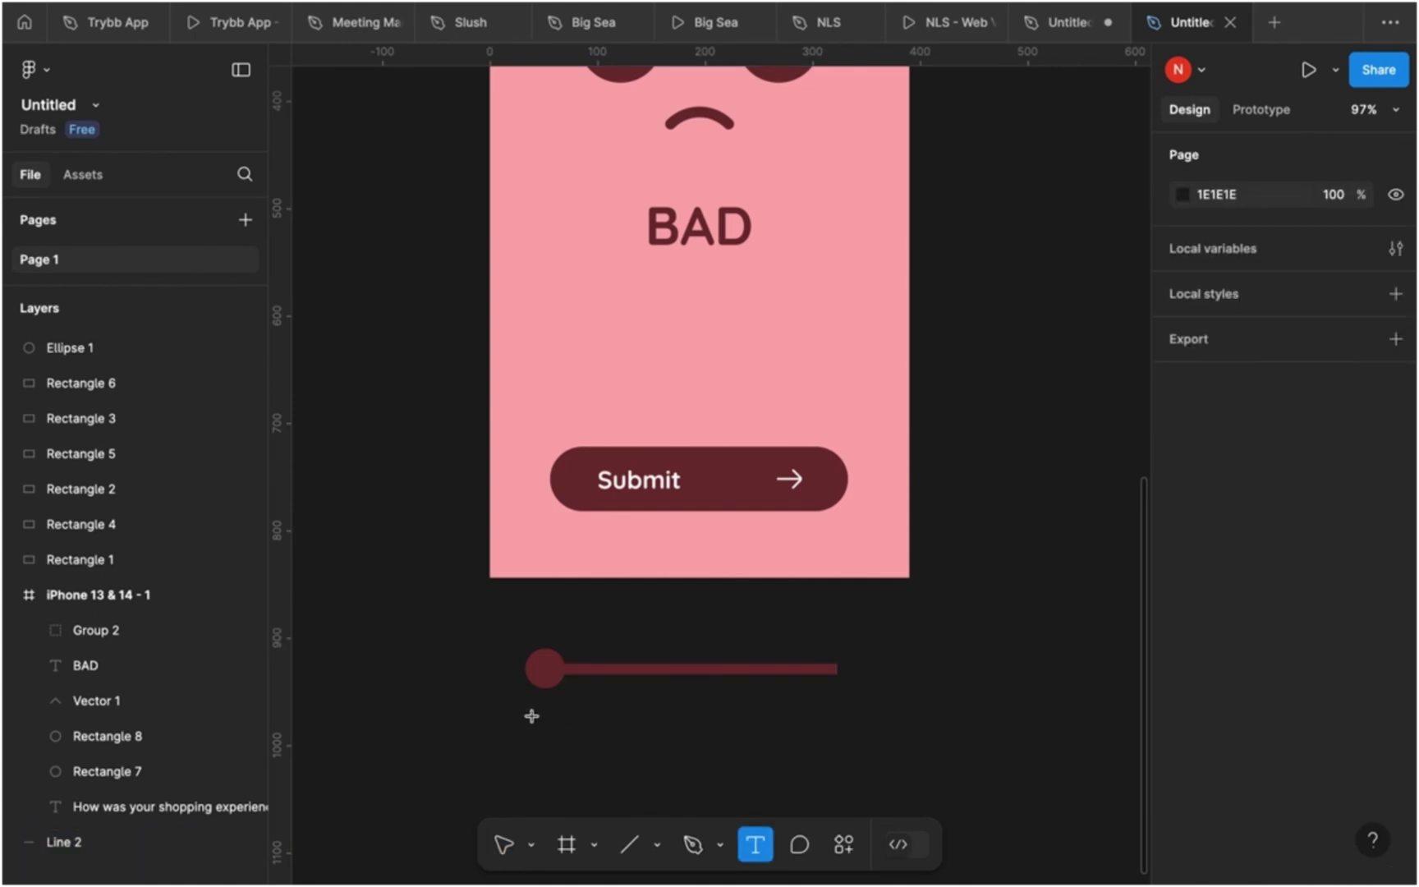
{"action": "left_click", "coordinate": [531, 714]}
{"action": "type", "text": "Bad"}
{"action": "key", "text": "Escape"}
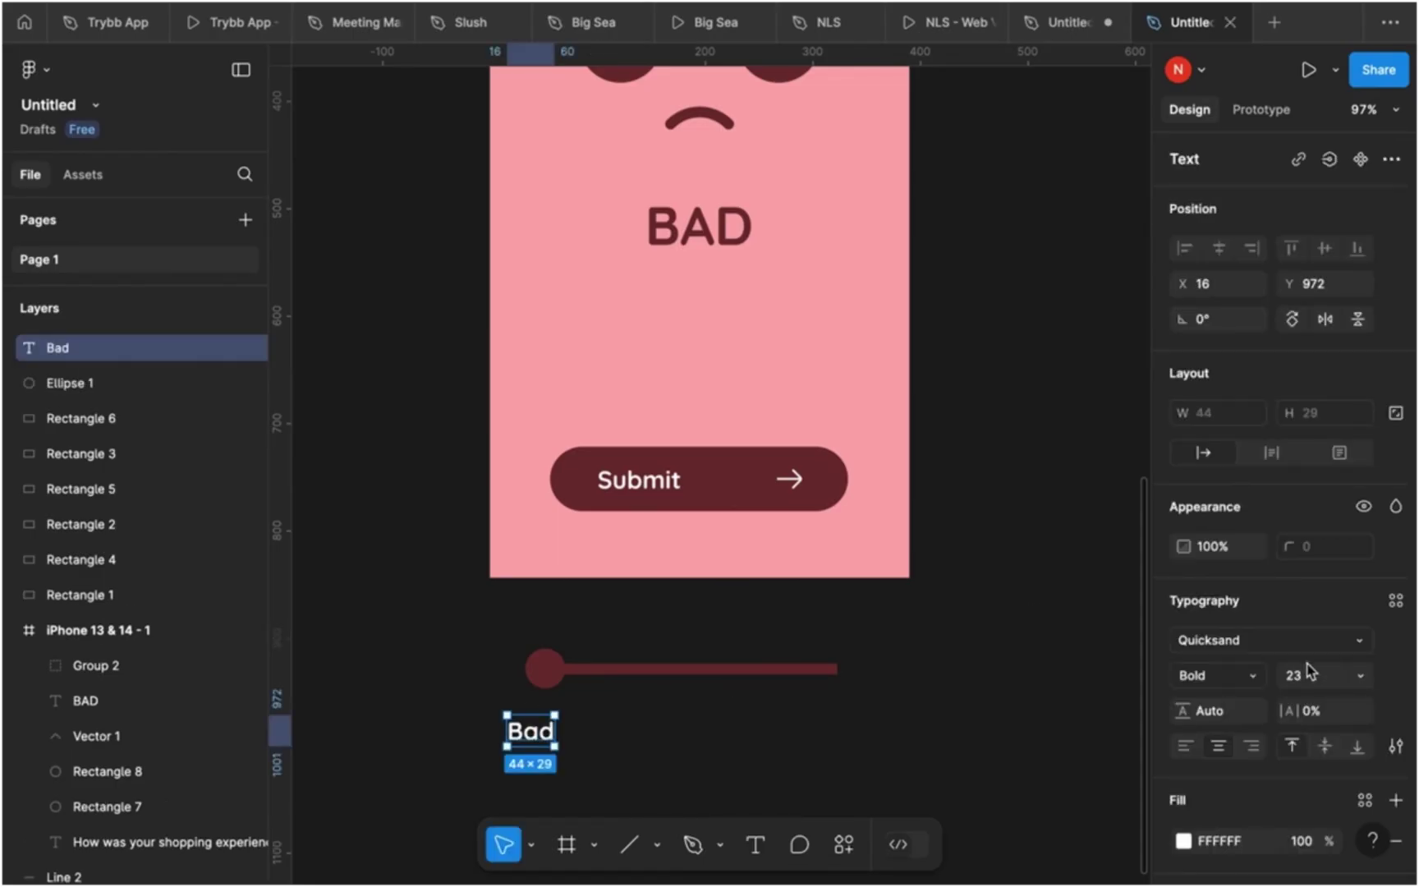
{"action": "left_click", "coordinate": [1310, 676]}
{"action": "type", "text": "15"}
{"action": "key", "text": "Return"}
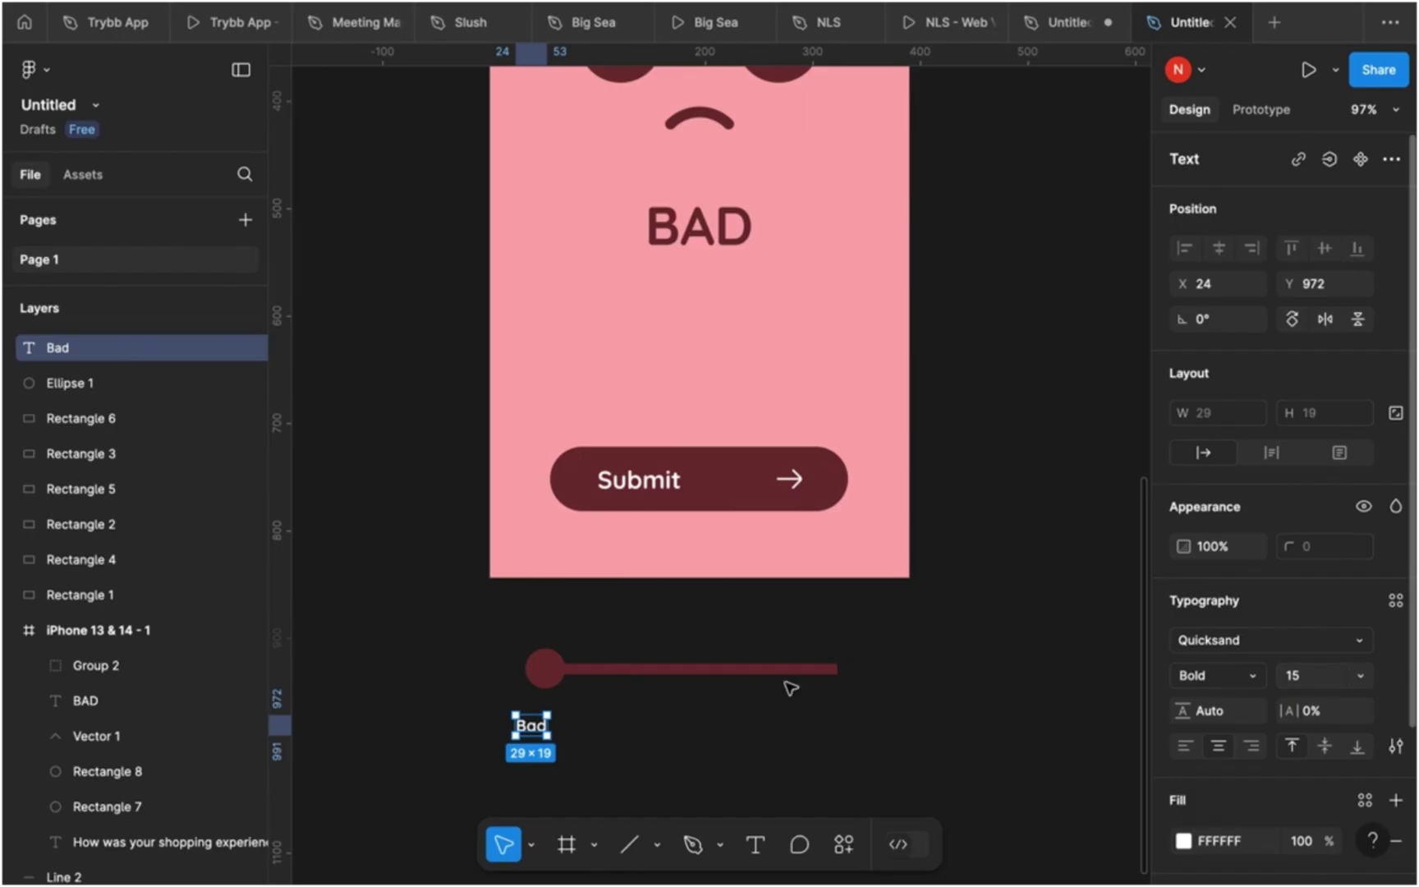
- Centre the Bad label closer beneath the knob, duplicate it under the slider's right end and change the copy to "Good"
{"action": "left_click_drag", "start_coordinate": [549, 725], "coordinate": [842, 706]}
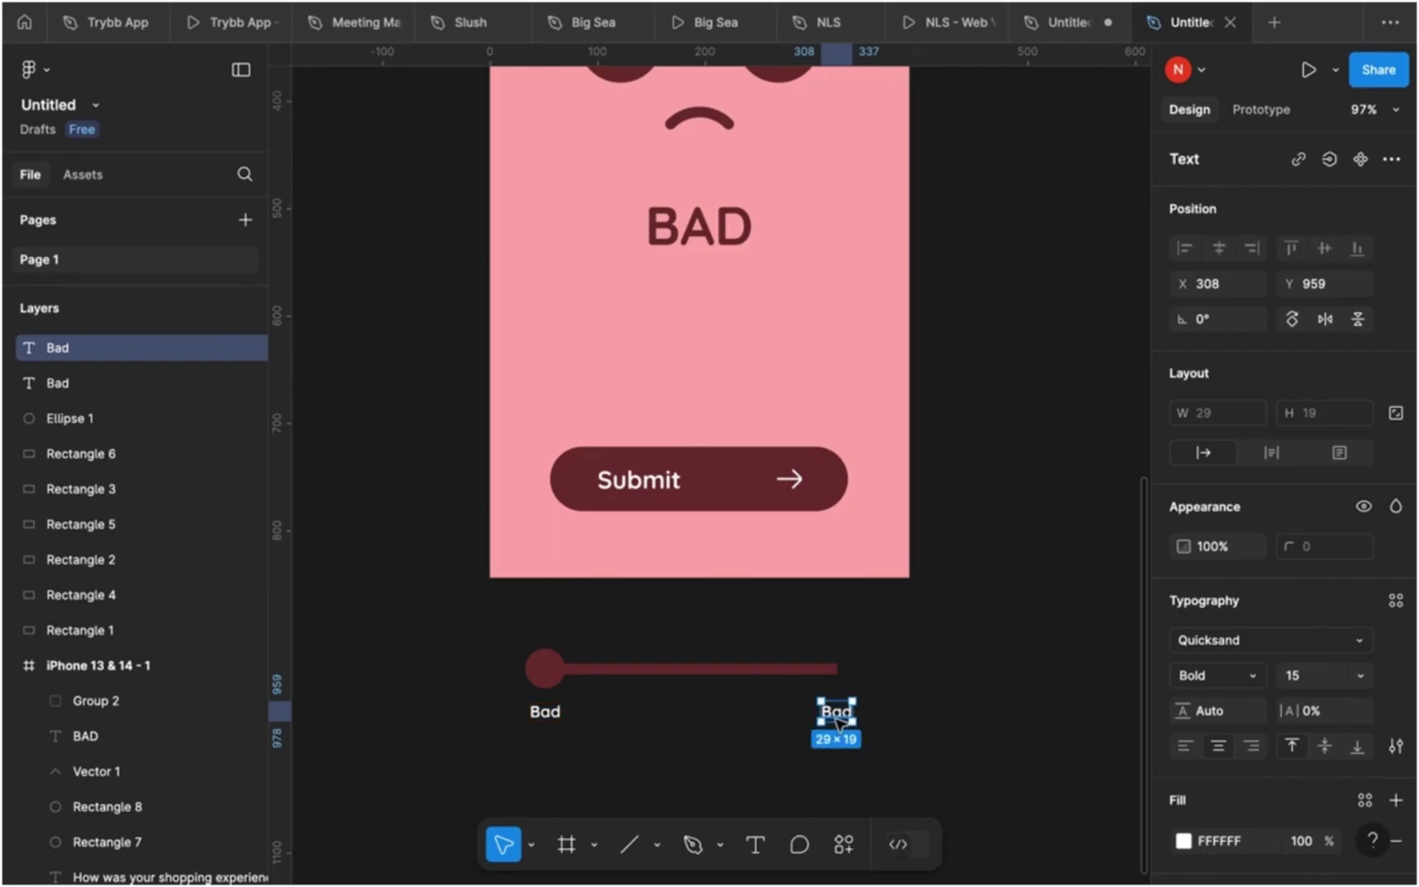
{"action": "double_click", "coordinate": [837, 713]}
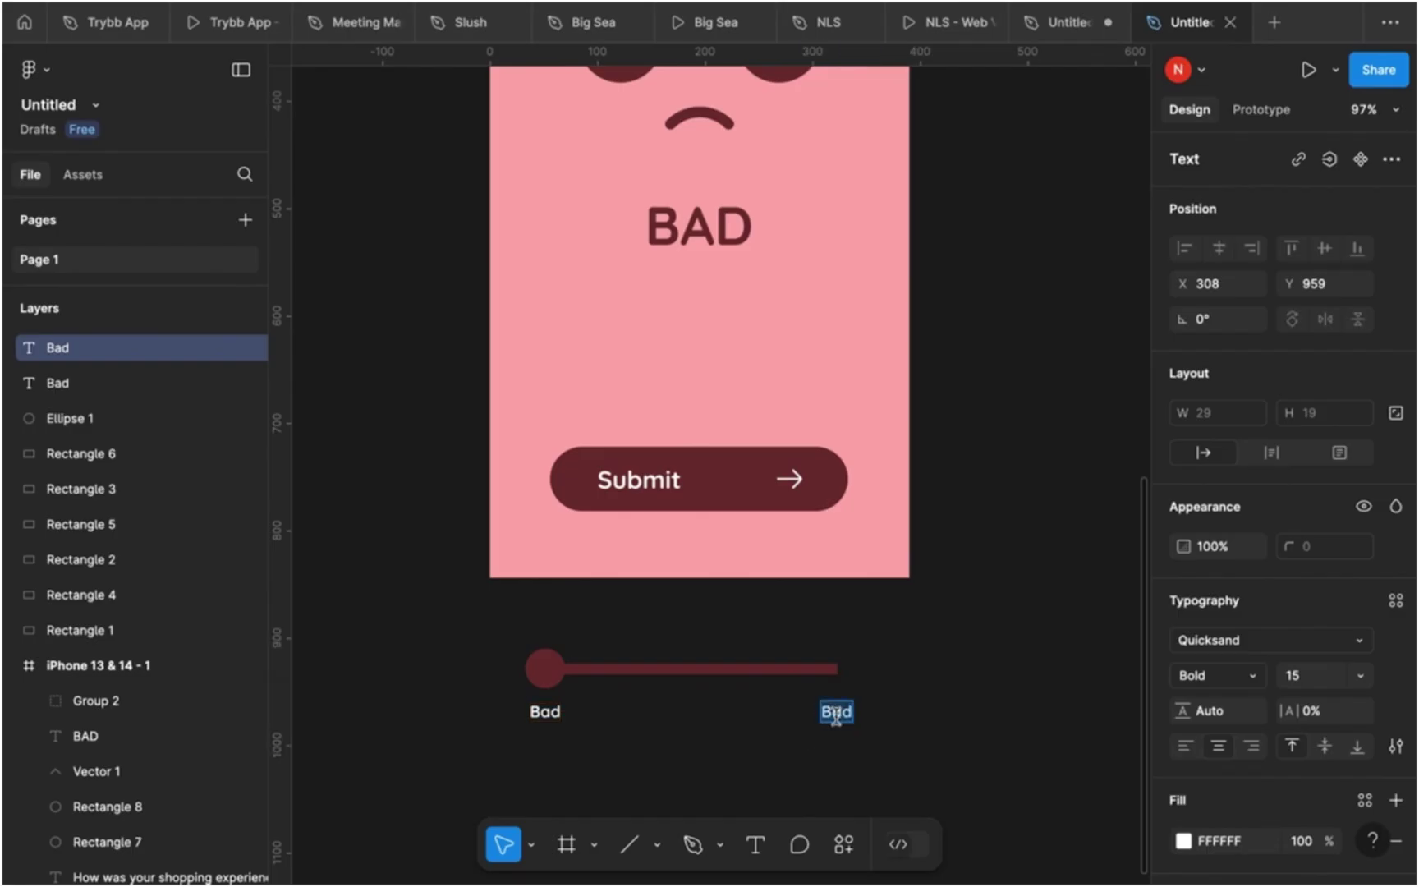
{"action": "type", "text": "Good"}
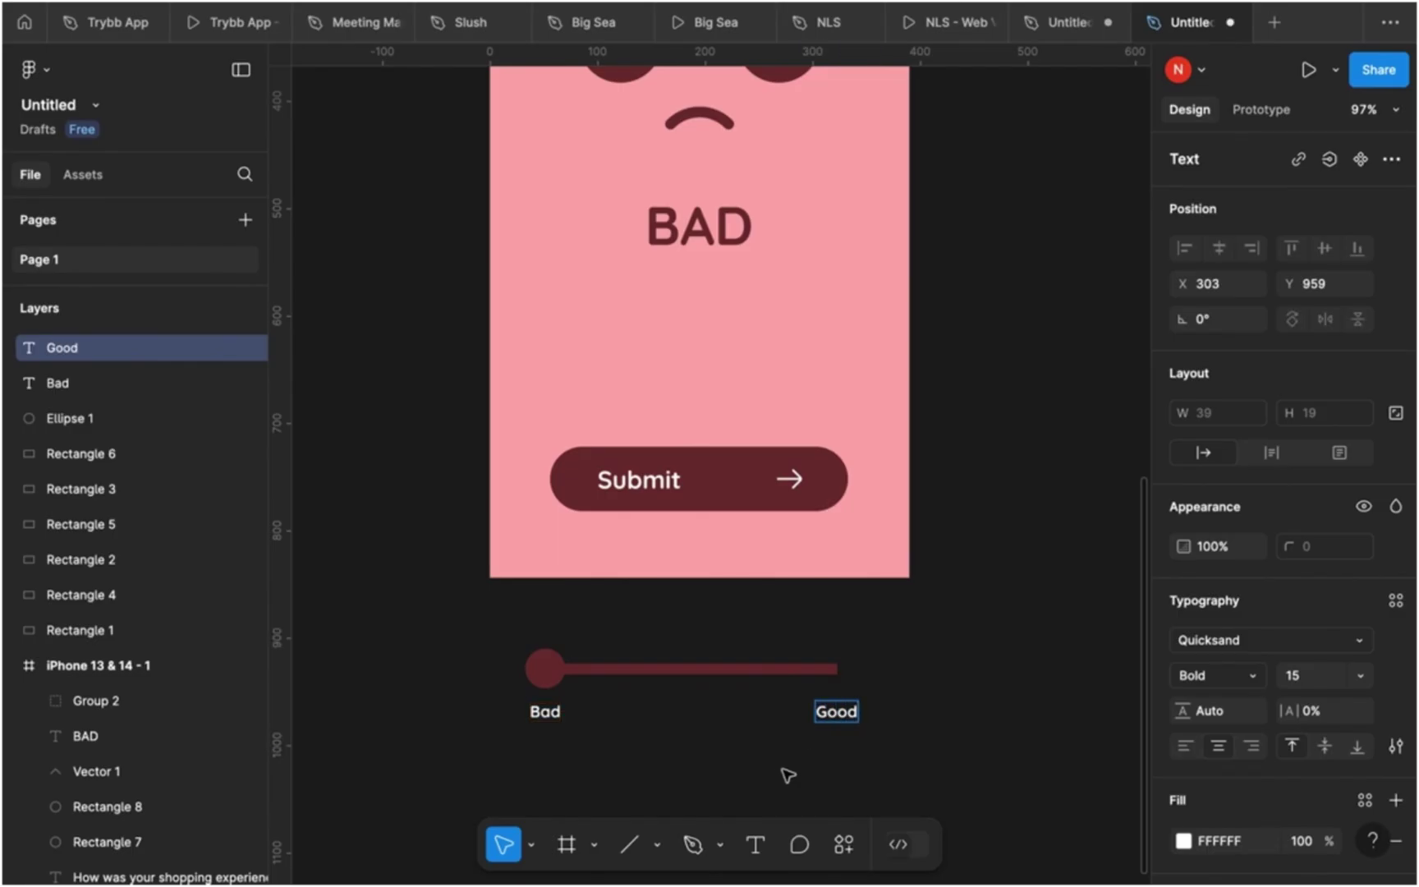
{"action": "key", "text": "Escape"}
- Duplicate the Good label under the slider's middle and change the copy's text to "Not bad"
{"action": "left_click_drag", "start_coordinate": [847, 713], "coordinate": [703, 713]}
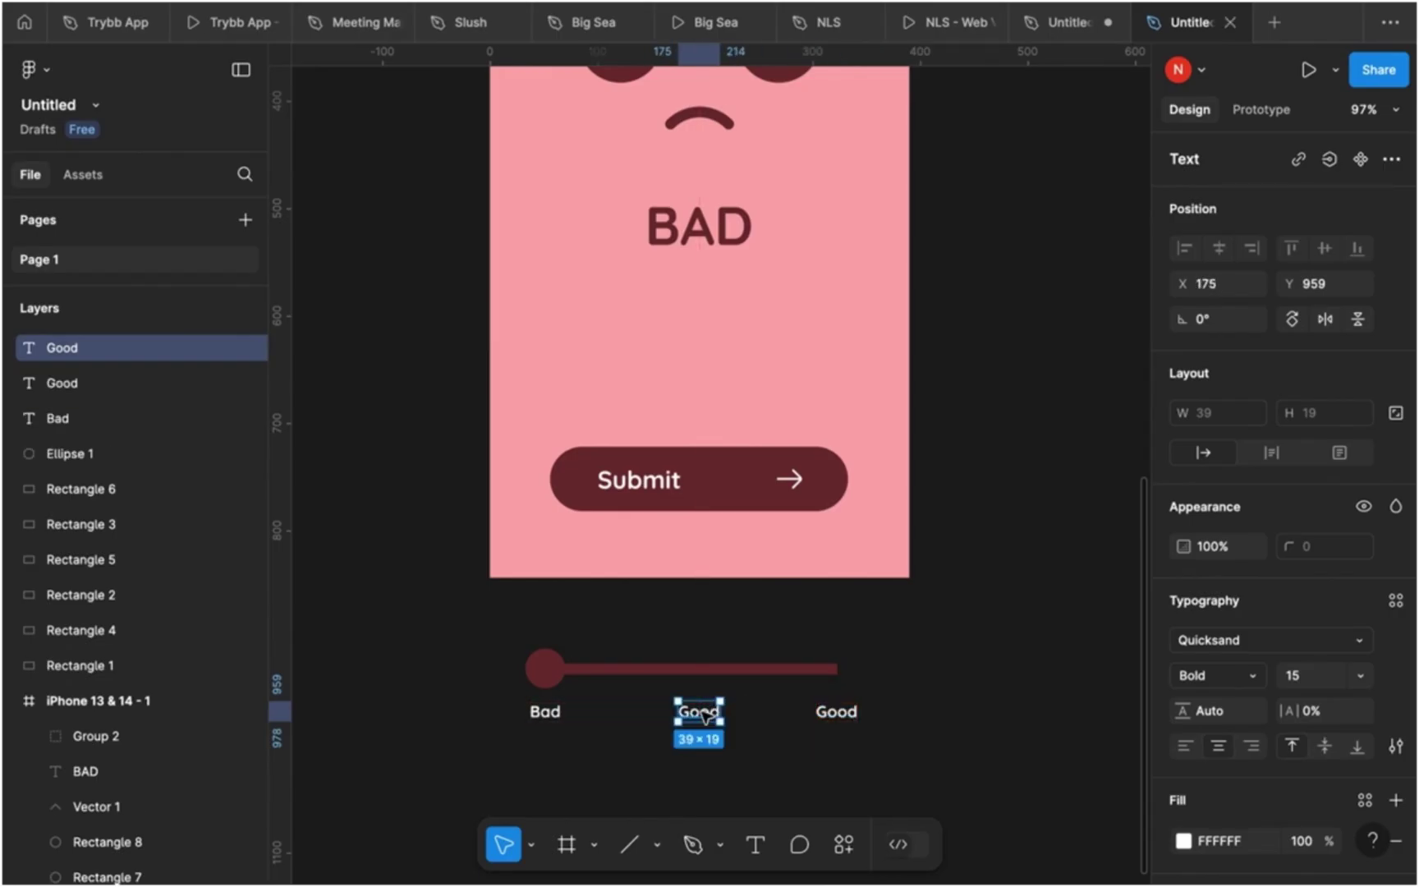
{"action": "double_click", "coordinate": [702, 712]}
{"action": "type", "text": "Not bad"}
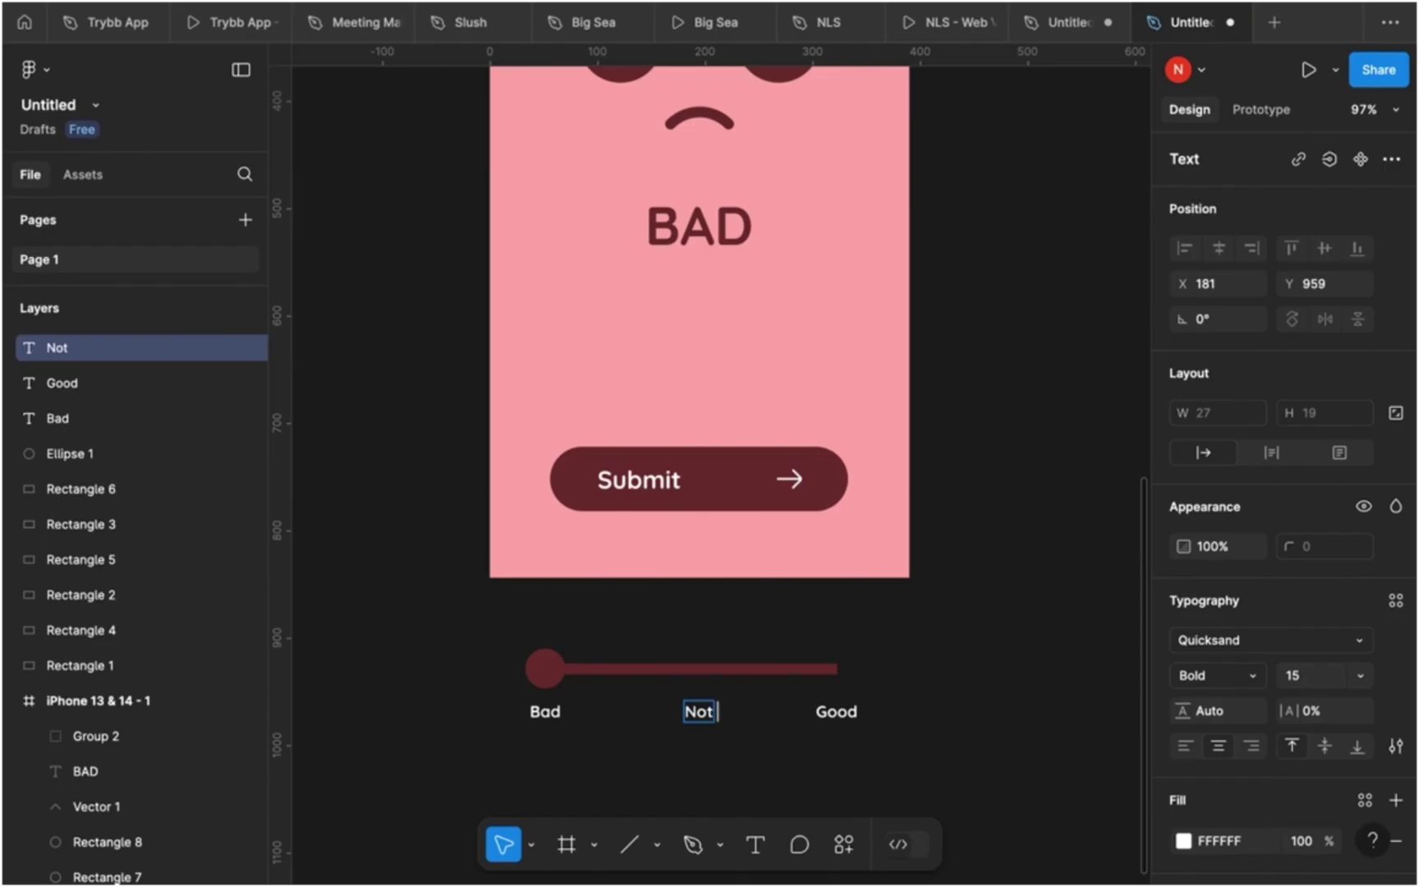
- Duplicate the knob as 17 × 17 stop circles on the slider line above the Not bad and Good labels
{"action": "left_click", "coordinate": [545, 672]}
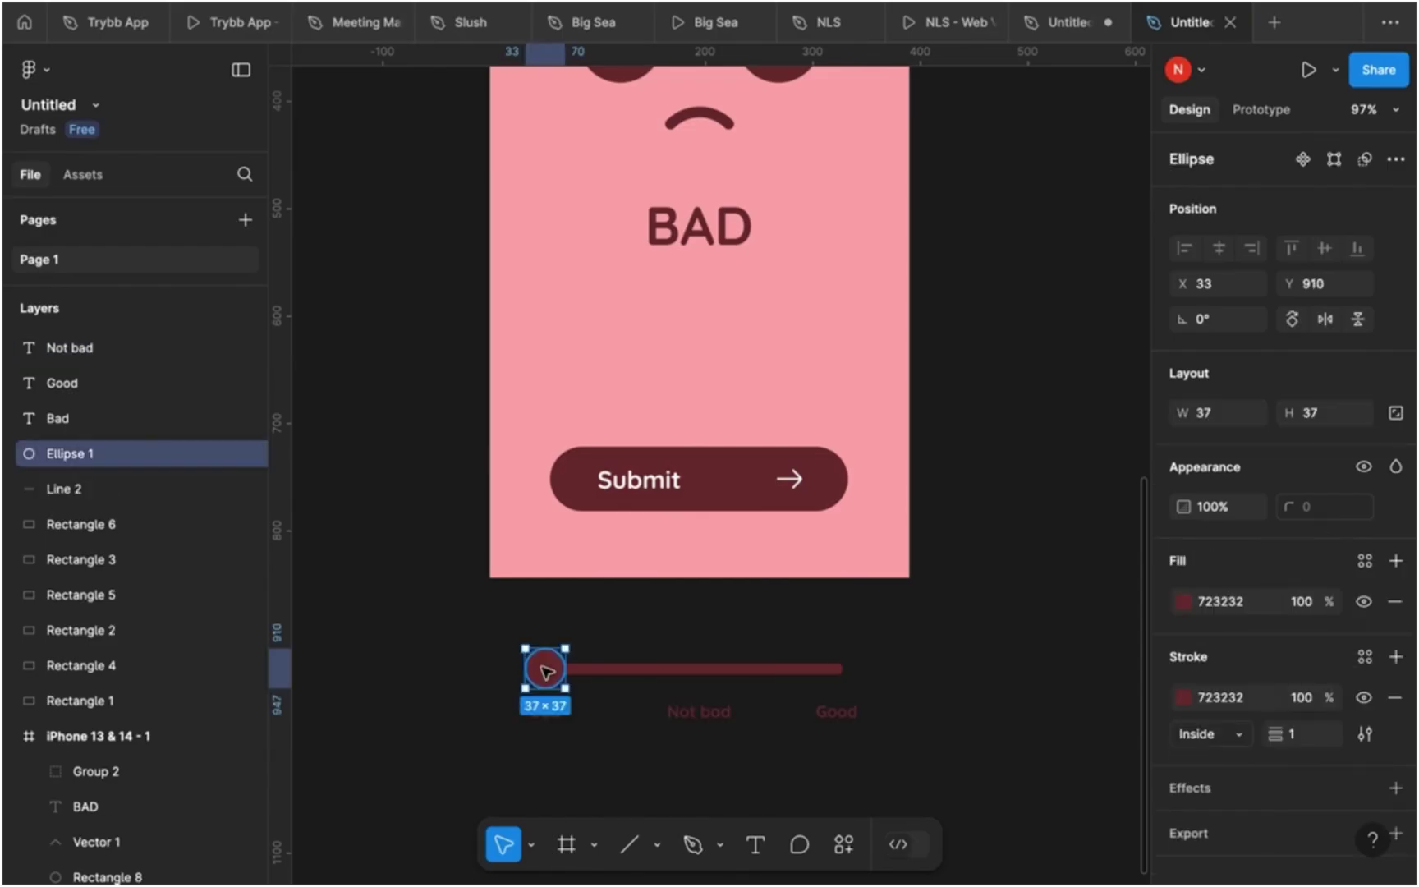
{"action": "left_click_drag", "start_coordinate": [552, 671], "coordinate": [1115, 672]}
{"action": "scroll", "coordinate": [707, 672], "scroll_direction": "up", "scroll_amount": 6}
{"action": "scroll", "coordinate": [1116, 674], "scroll_direction": "down", "scroll_amount": 6}
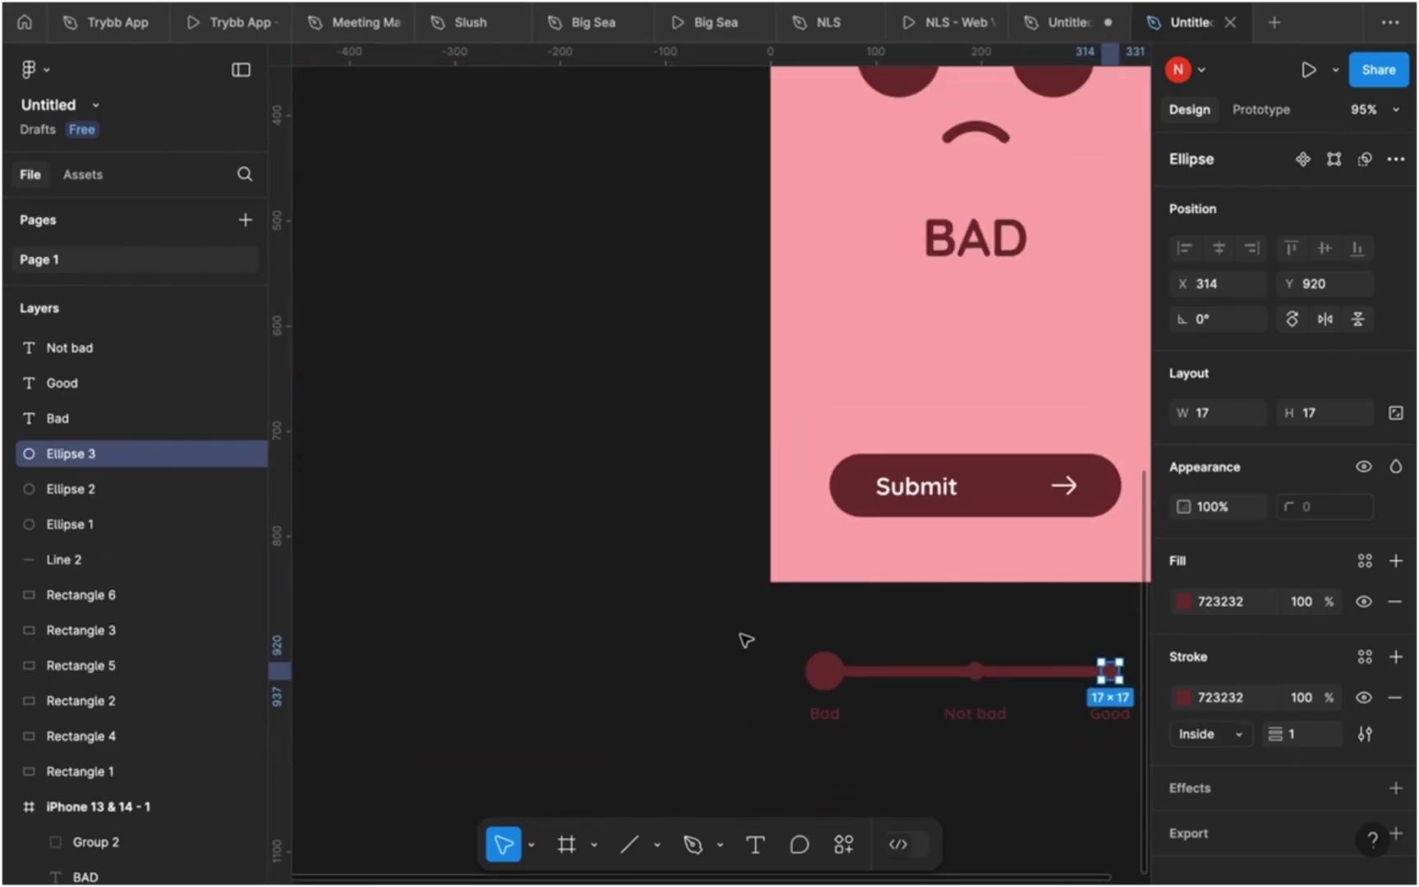
{"action": "scroll", "coordinate": [745, 640], "scroll_direction": "right", "scroll_amount": 3}
{"action": "left_click", "coordinate": [994, 743]}
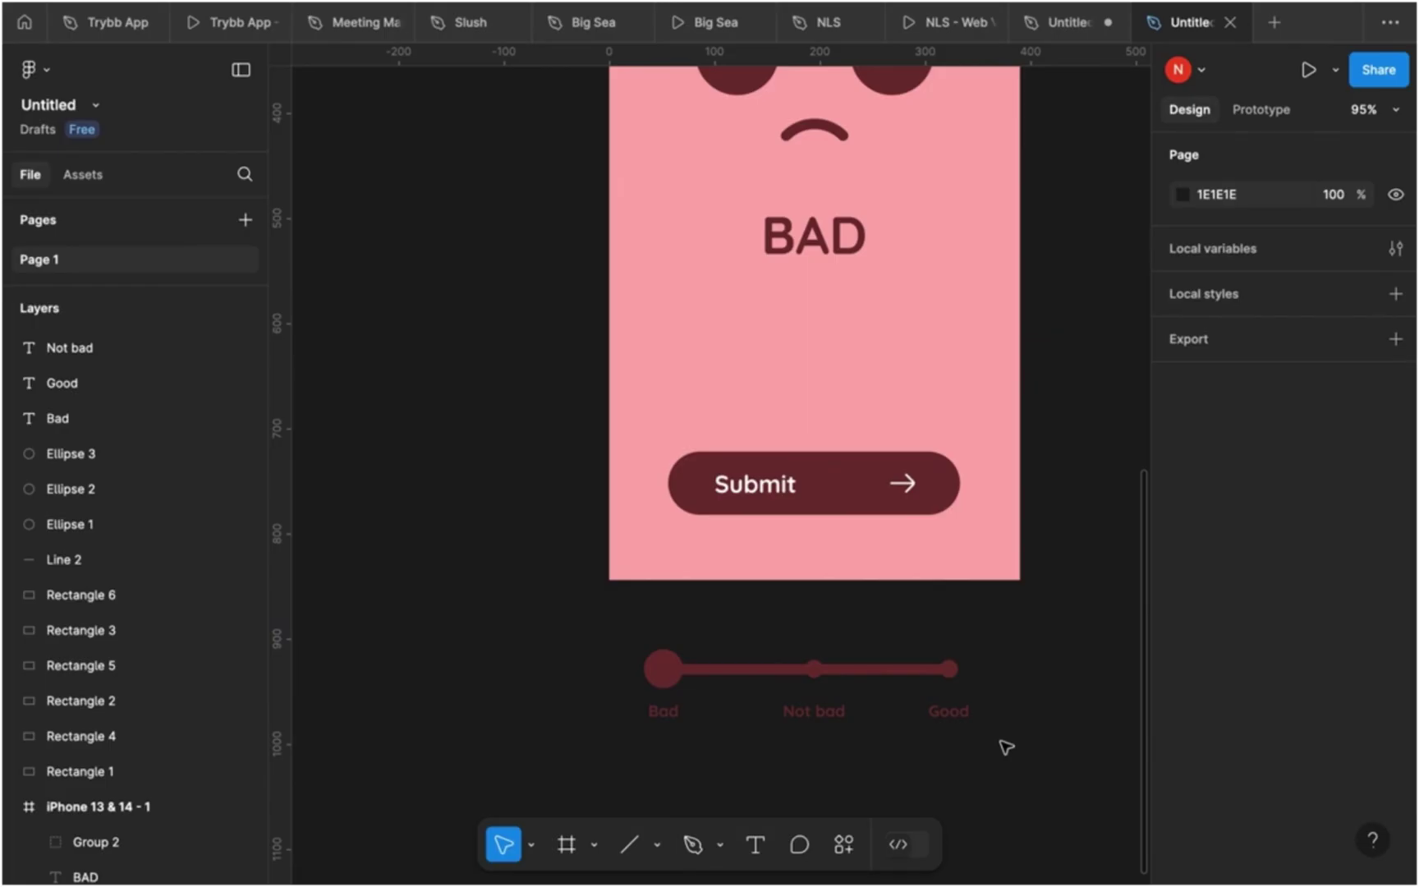
{"action": "left_click_drag", "start_coordinate": [517, 633], "coordinate": [1003, 747]}
{"action": "scroll", "coordinate": [1005, 748], "scroll_direction": "right", "scroll_amount": 2}
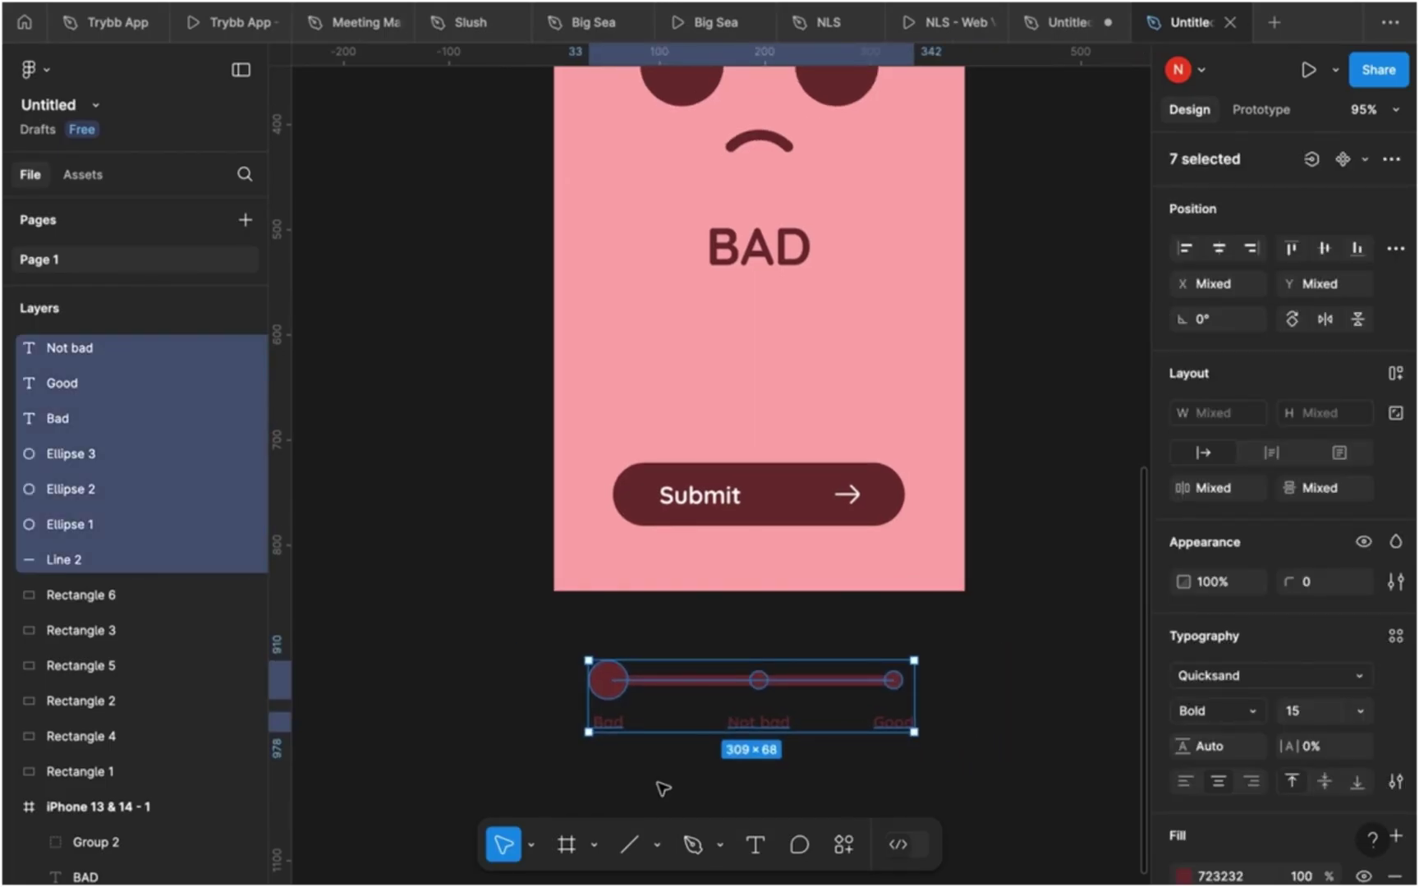
{"action": "left_click", "coordinate": [573, 627]}
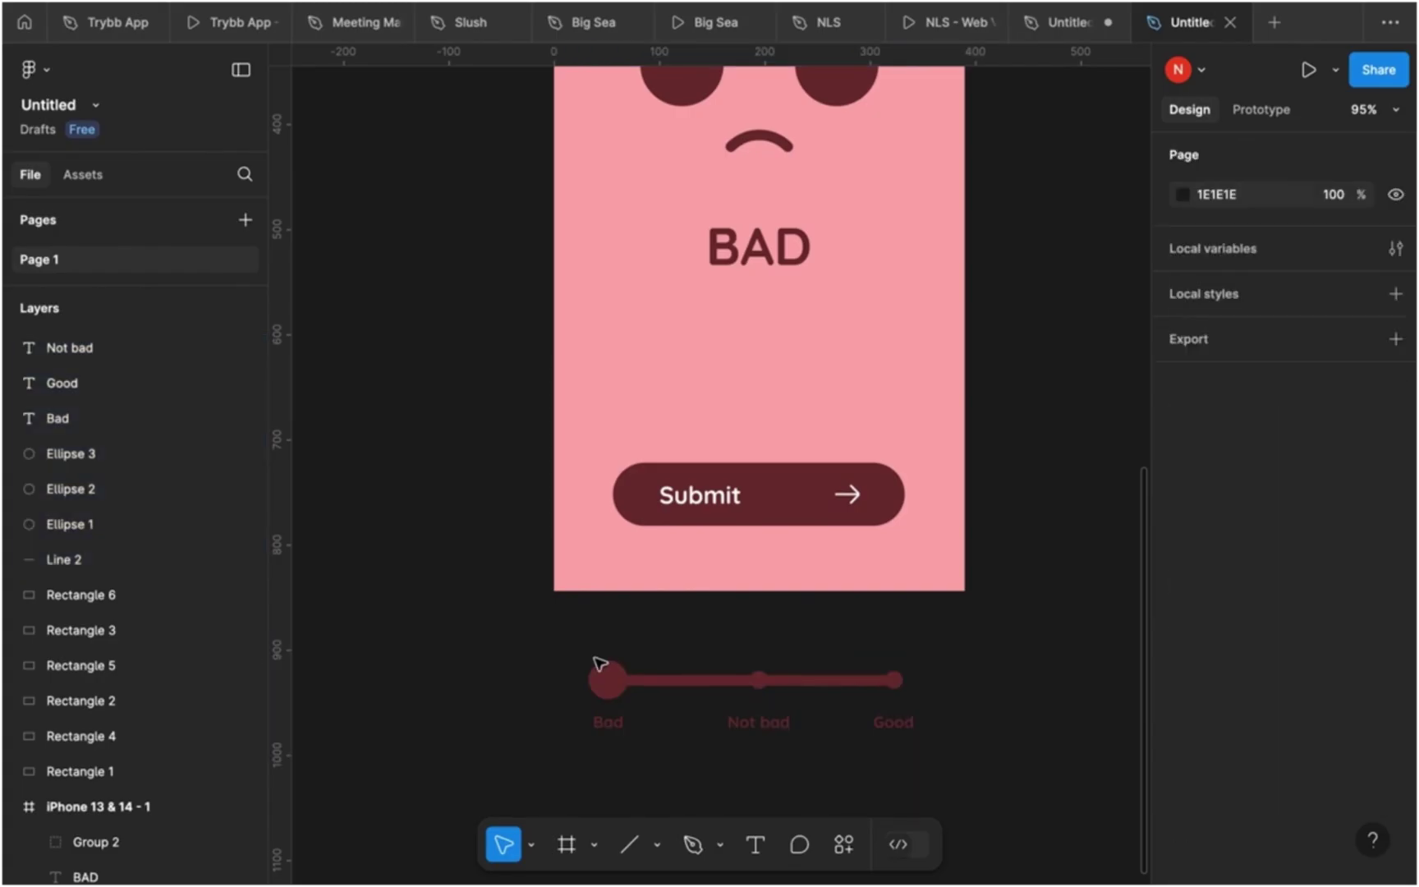
- Duplicate the middle stop circle onto the knob's centre and bring the large knob in front of it
{"action": "scroll", "coordinate": [601, 663], "scroll_direction": "up", "scroll_amount": 5}
{"action": "left_click", "coordinate": [643, 722]}
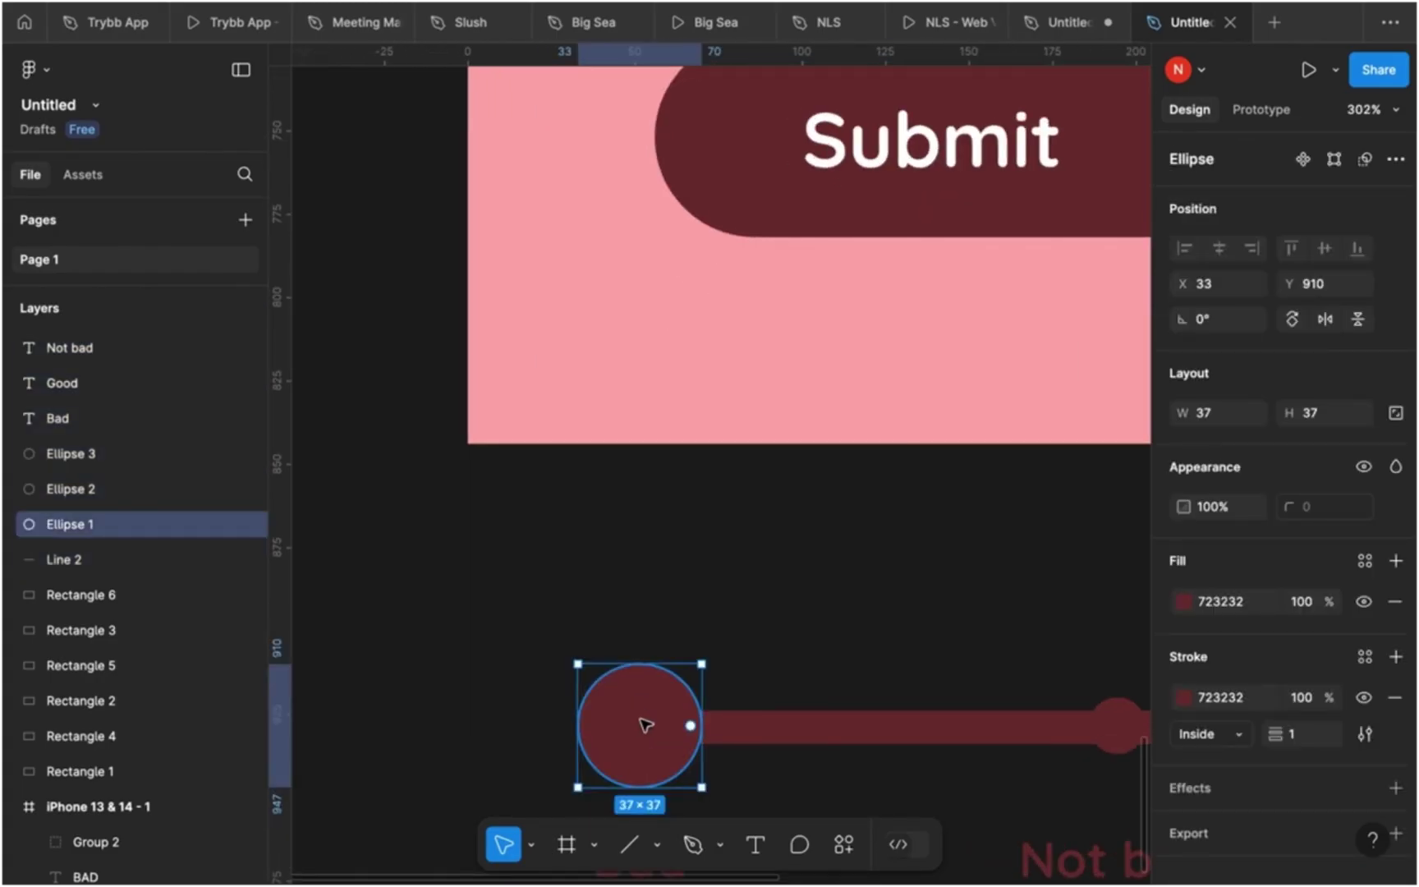
{"action": "scroll", "coordinate": [796, 659], "scroll_direction": "down", "scroll_amount": 1}
{"action": "scroll", "coordinate": [796, 660], "scroll_direction": "right", "scroll_amount": 1}
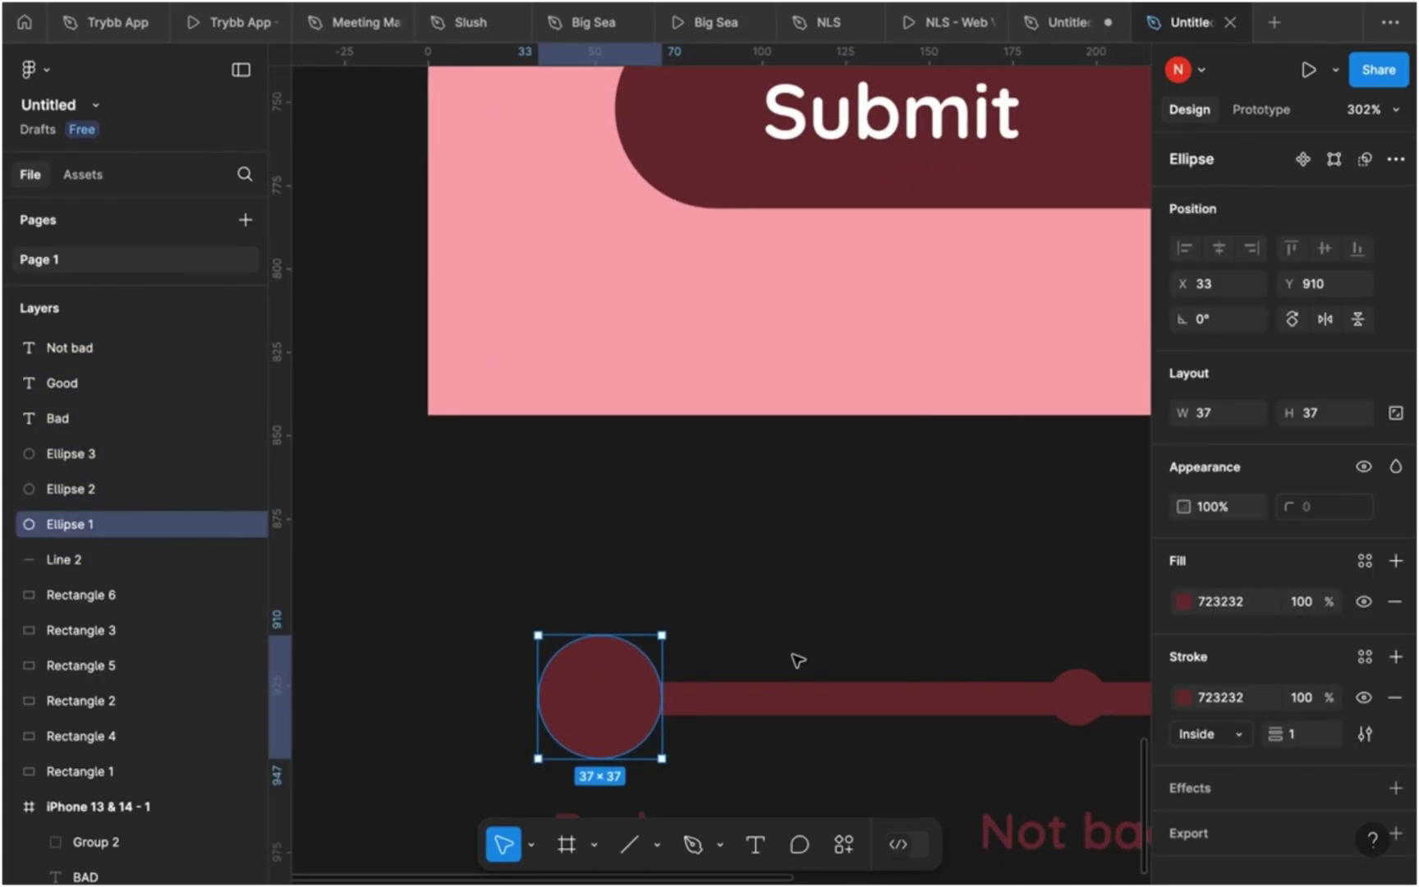
{"action": "scroll", "coordinate": [798, 660], "scroll_direction": "down", "scroll_amount": 2}
{"action": "scroll", "coordinate": [798, 660], "scroll_direction": "right", "scroll_amount": 2}
{"action": "left_click", "coordinate": [1012, 626]}
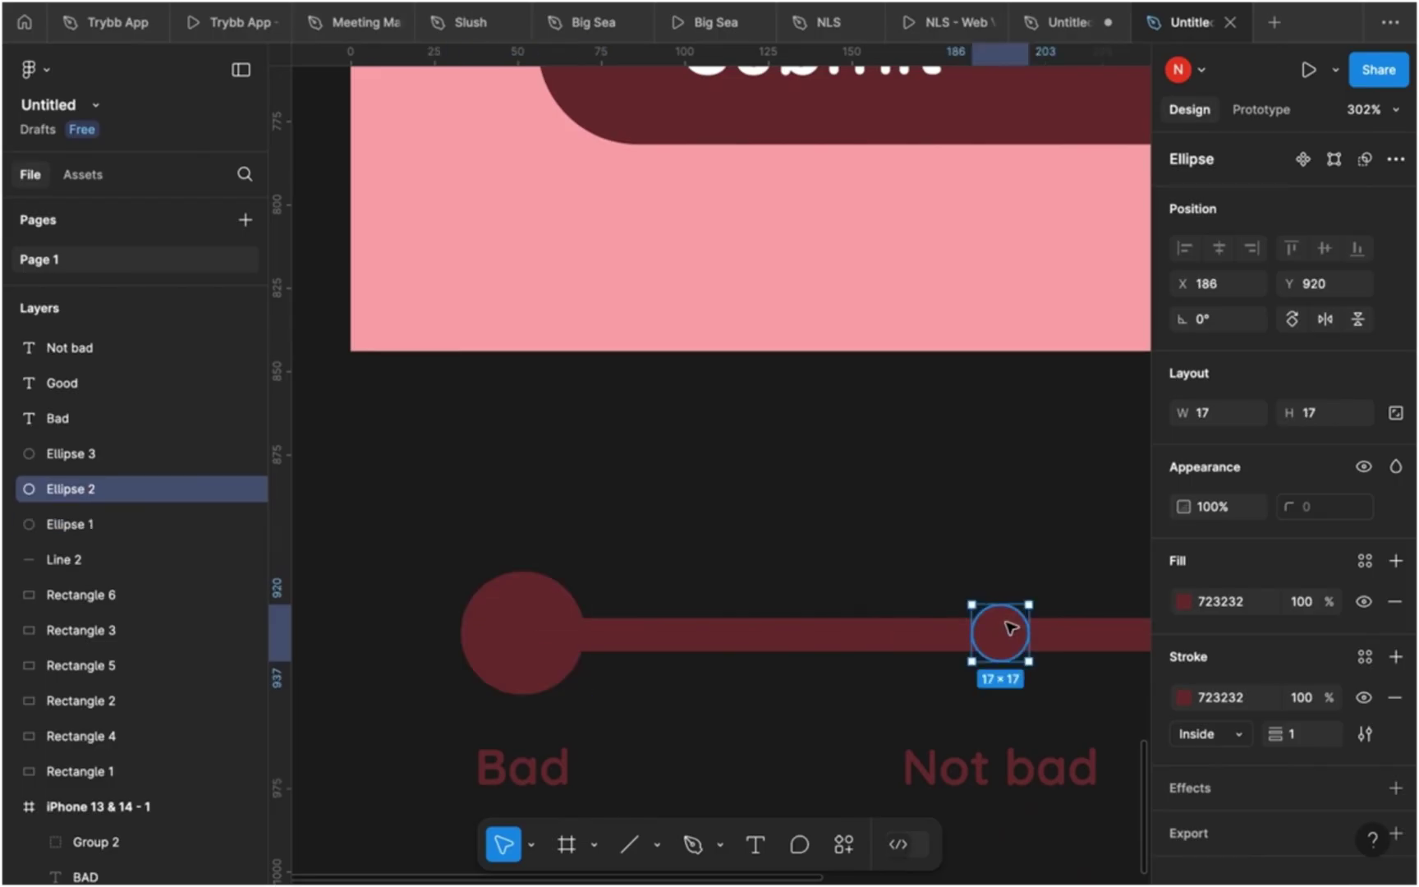
{"action": "left_click_drag", "start_coordinate": [555, 634], "coordinate": [542, 631]}
{"action": "left_click", "coordinate": [571, 631]}
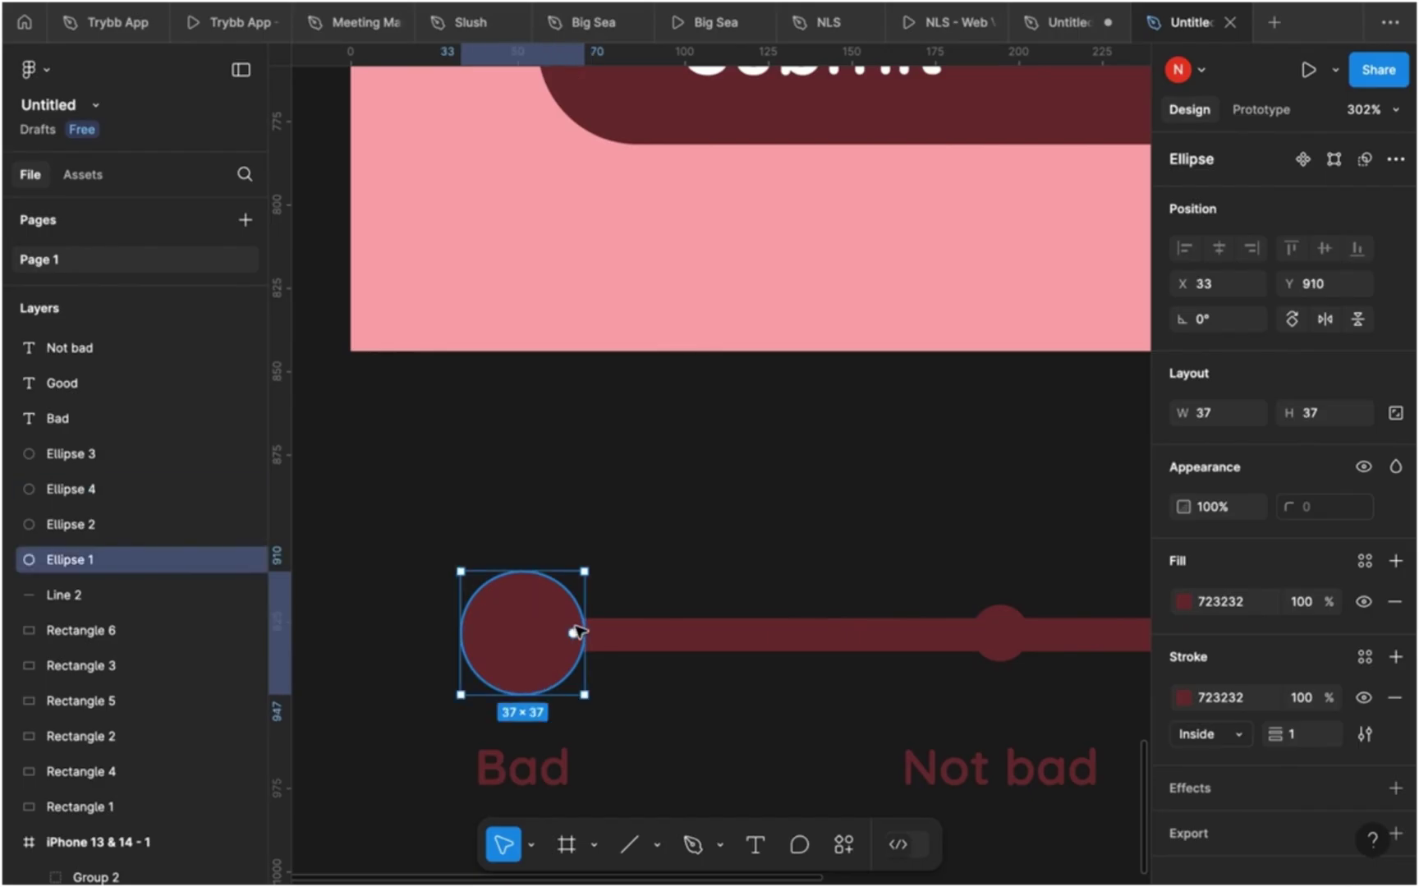
{"action": "key", "text": "]"}
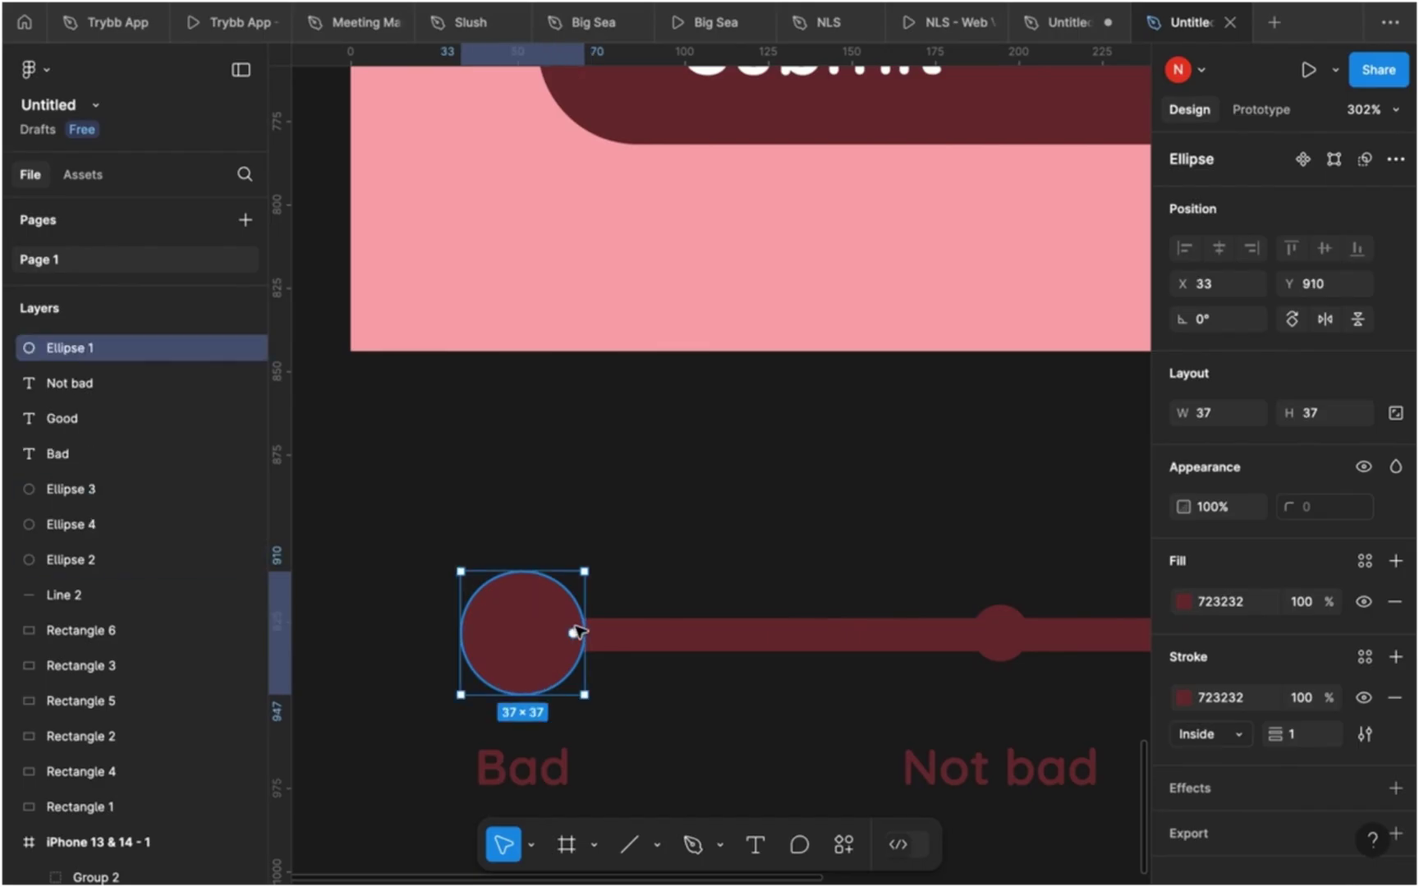
{"action": "left_click", "coordinate": [999, 636]}
{"action": "left_click_drag", "start_coordinate": [1003, 635], "coordinate": [530, 643]}
{"action": "key", "text": "]"}
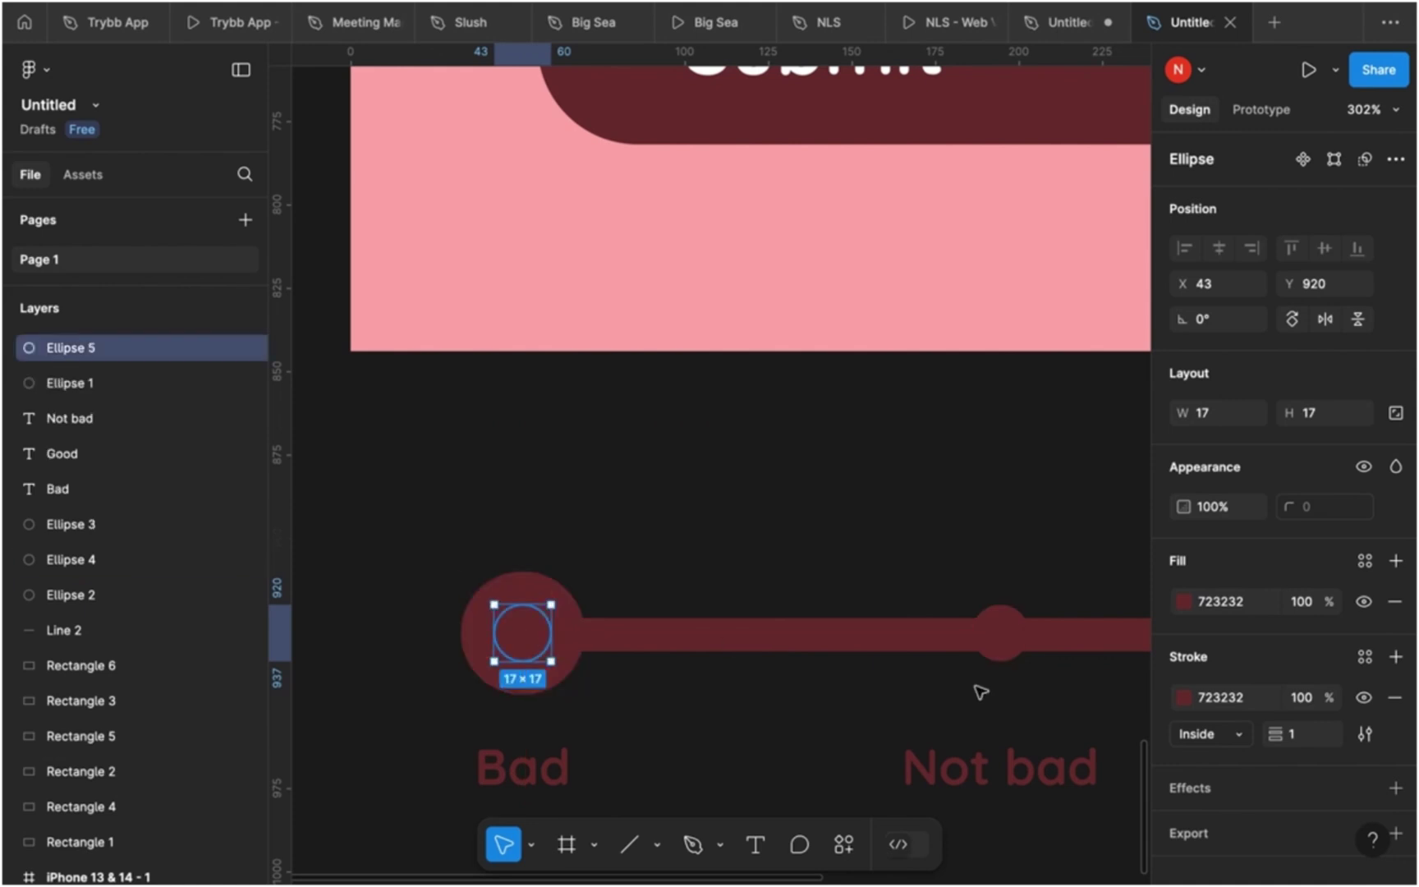
{"action": "left_click", "coordinate": [1184, 699]}
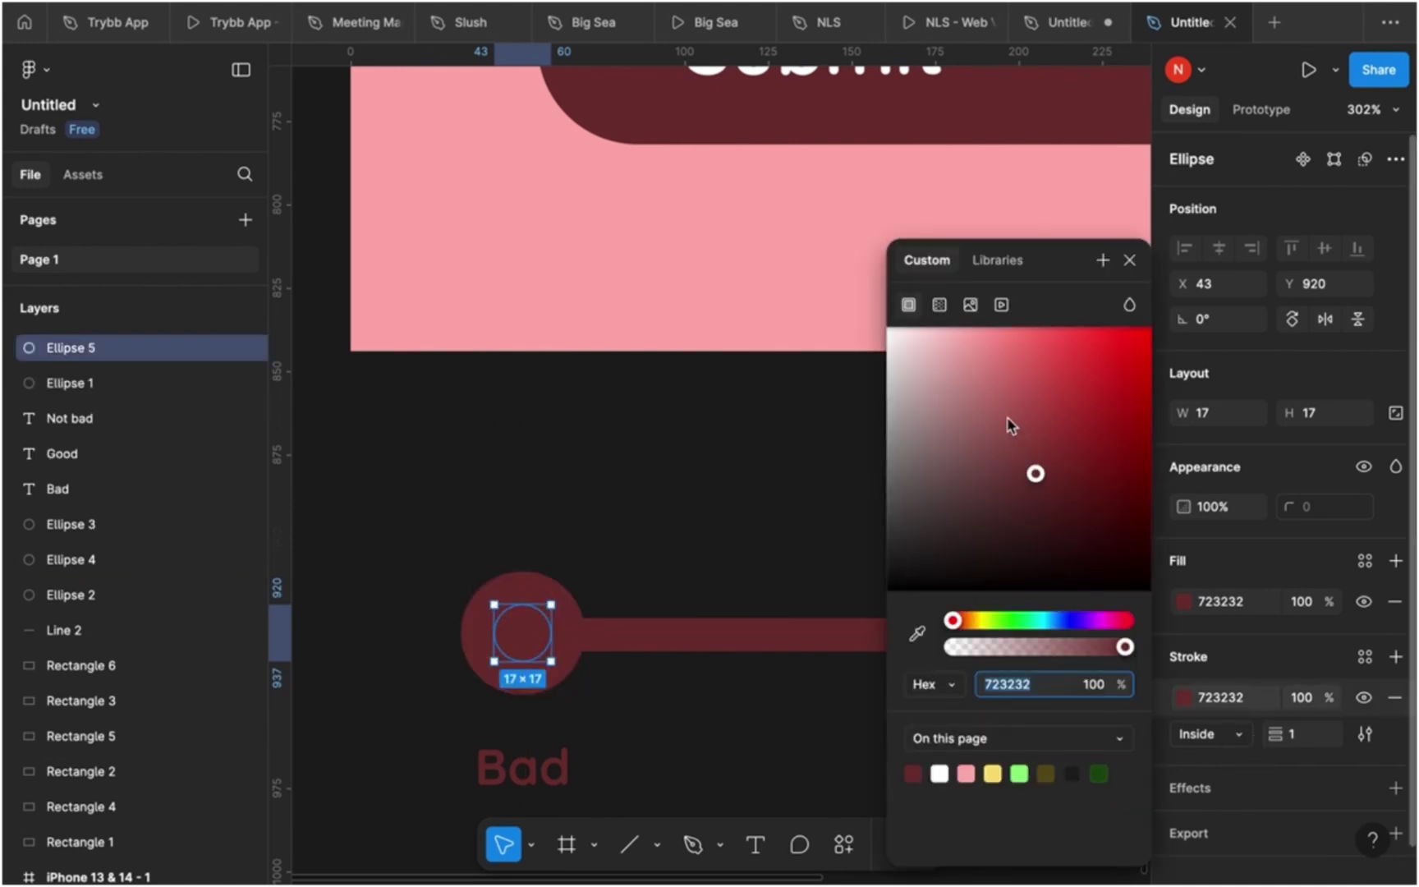
{"action": "left_click", "coordinate": [1132, 260]}
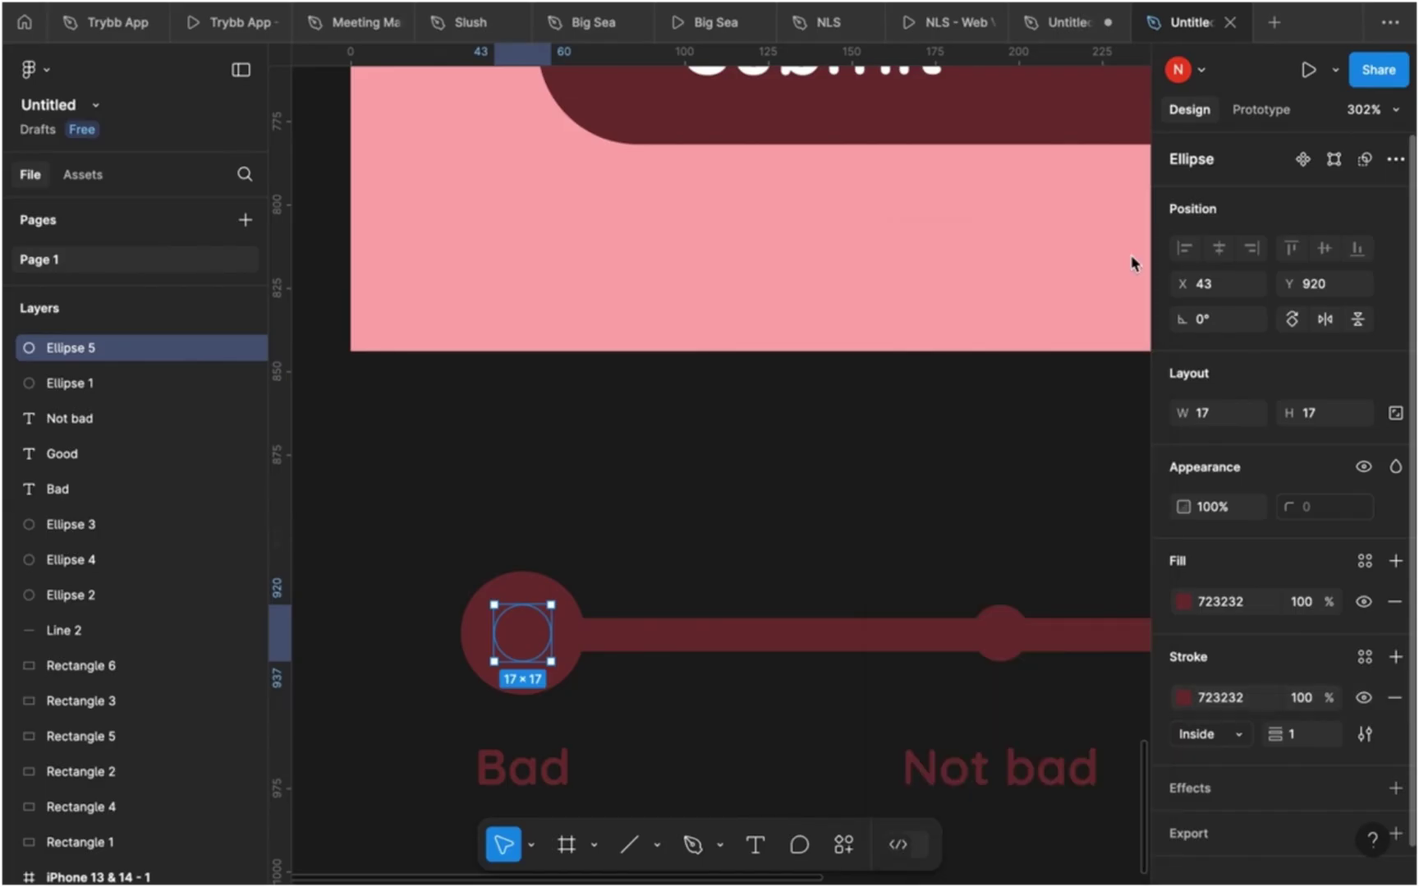
{"action": "key", "text": "Delete"}
- Shift the middle stop circle and the Not bad label slightly left to the midpoint between the two end stops
{"action": "scroll", "coordinate": [500, 513], "scroll_direction": "down", "scroll_amount": 5}
{"action": "left_click_drag", "start_coordinate": [474, 500], "coordinate": [840, 656]}
{"action": "scroll", "coordinate": [641, 622], "scroll_direction": "up", "scroll_amount": 3}
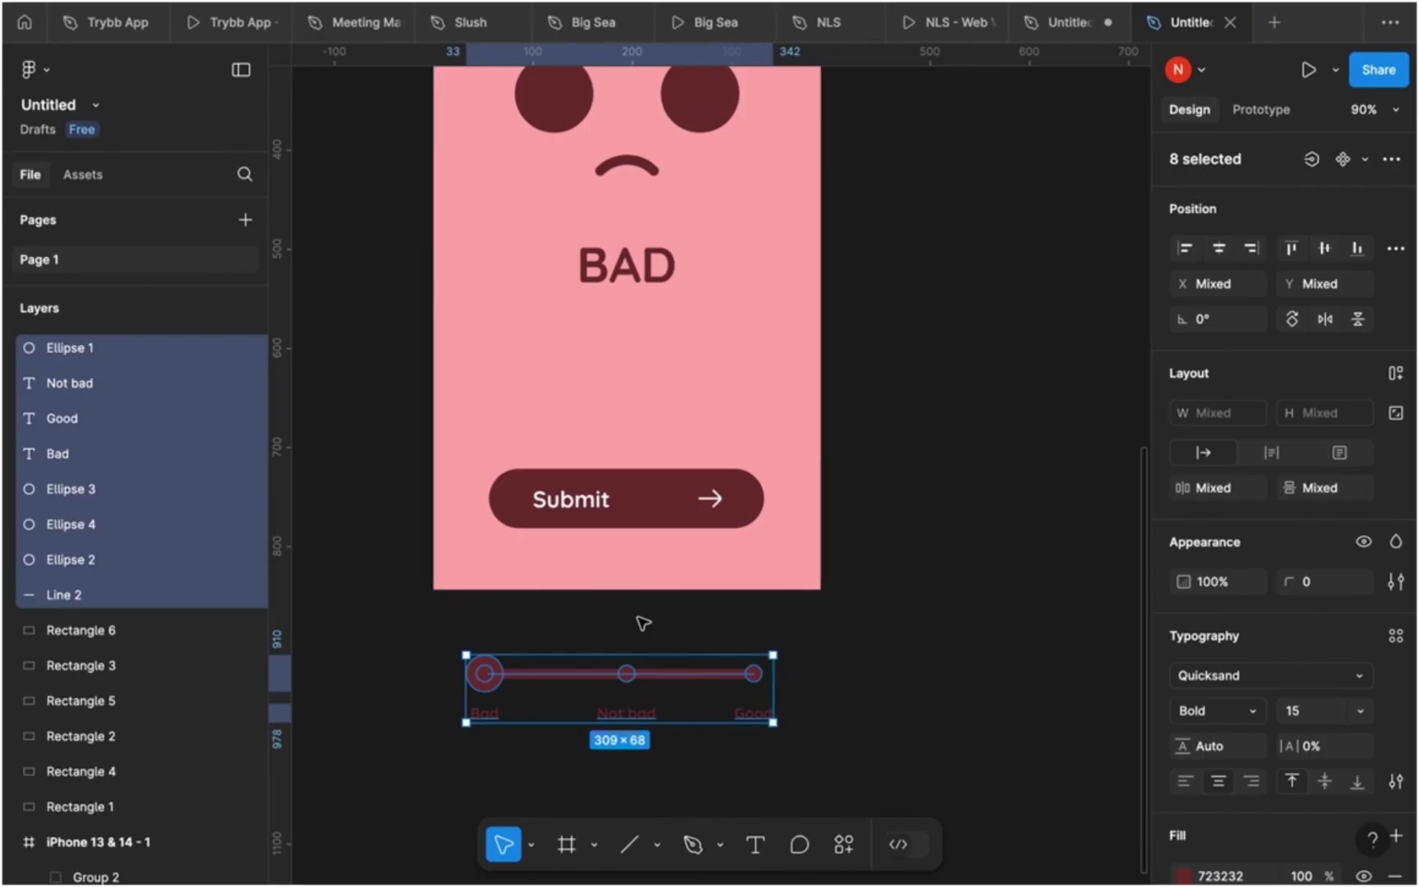
{"action": "left_click", "coordinate": [557, 684]}
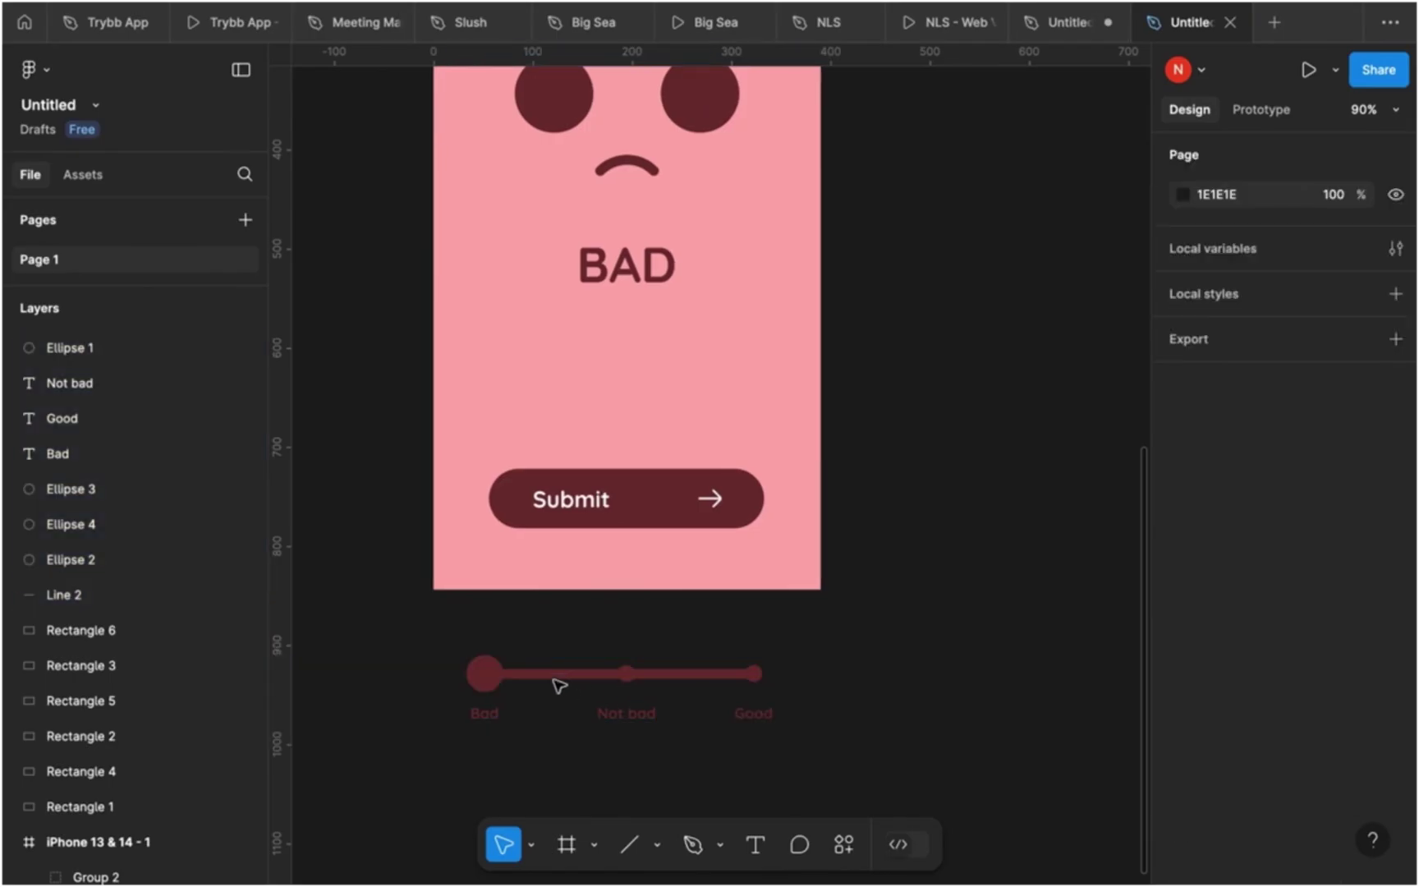
{"action": "left_click_drag", "start_coordinate": [629, 676], "coordinate": [623, 713]}
{"action": "left_click_drag", "start_coordinate": [411, 626], "coordinate": [817, 747]}
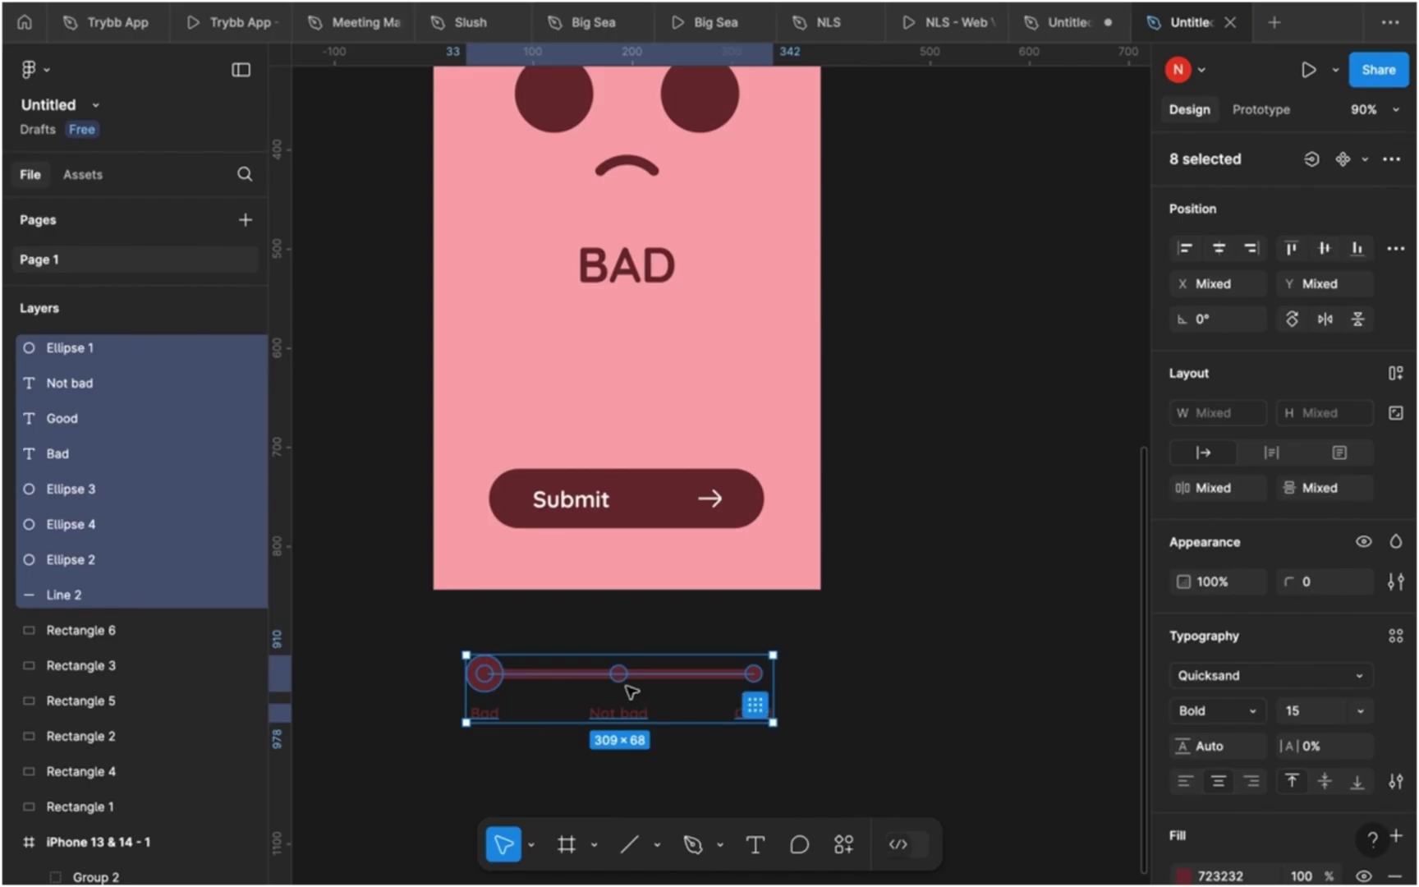
{"action": "key", "text": "ctrl+g"}
{"action": "left_click", "coordinate": [1219, 249]}
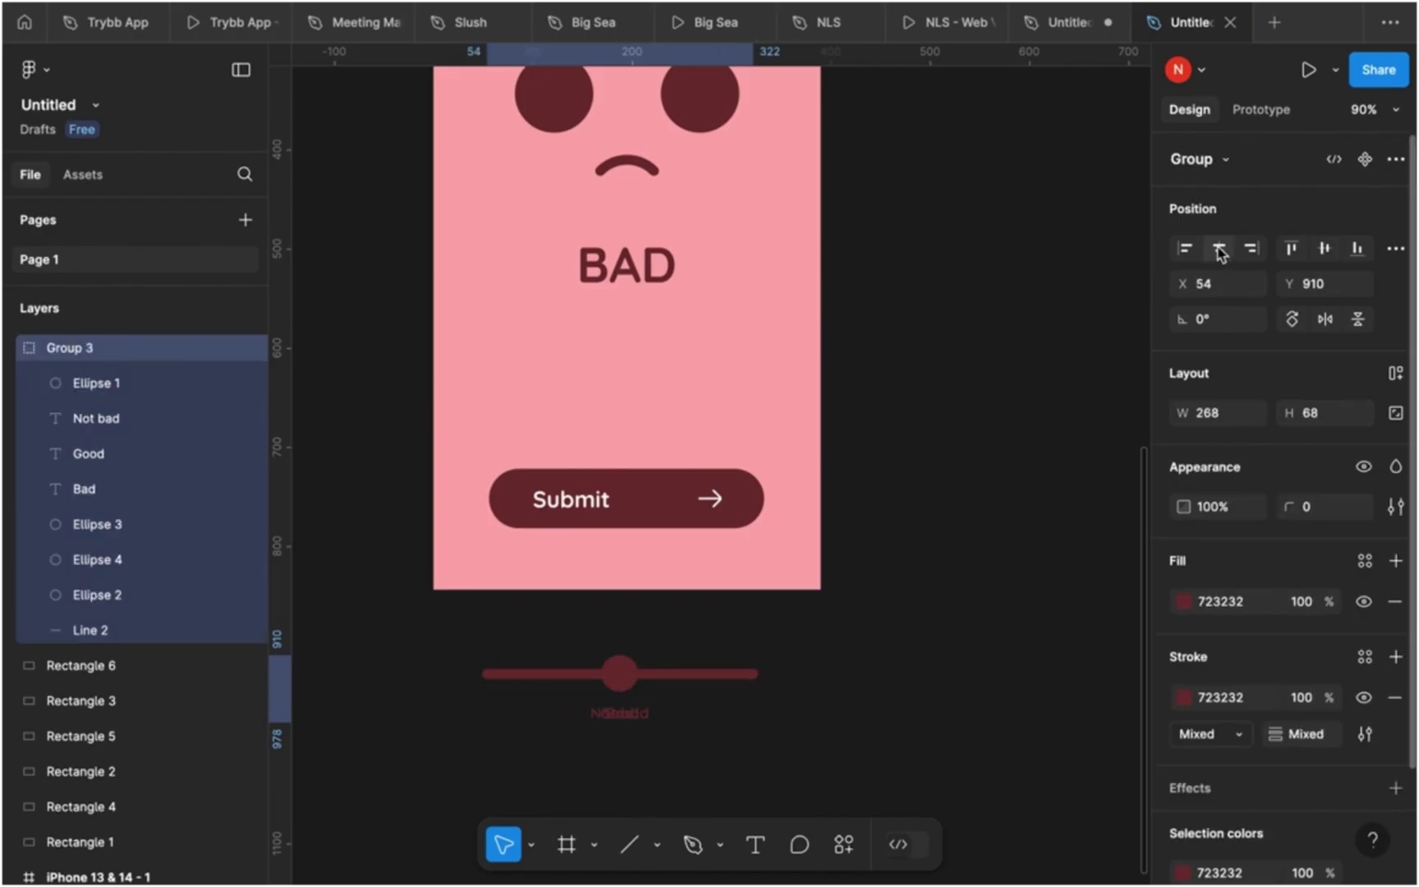
{"action": "key", "text": "ctrl+z"}
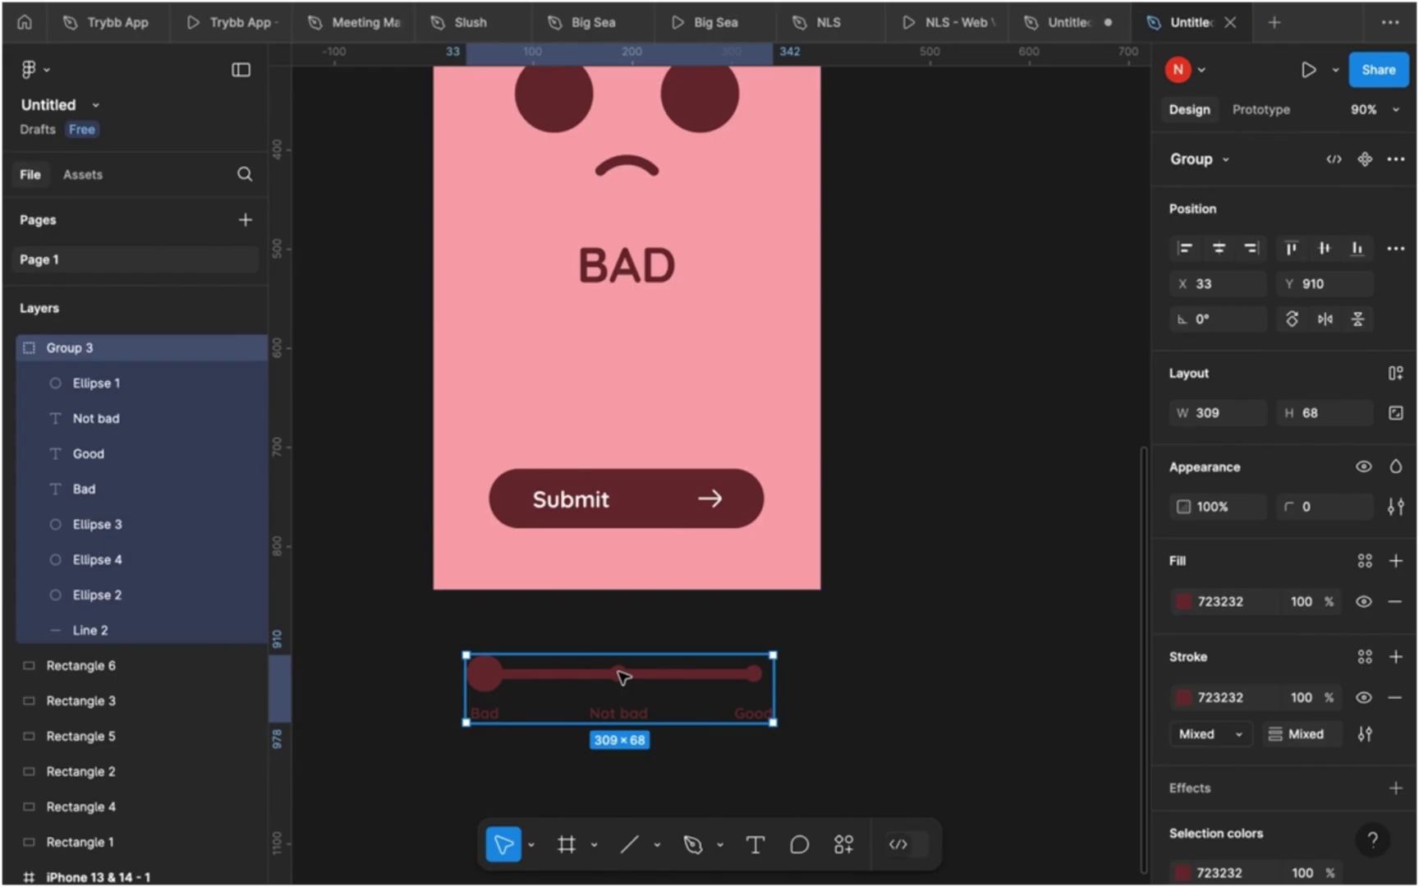
{"action": "key", "text": "ctrl+shift+g"}
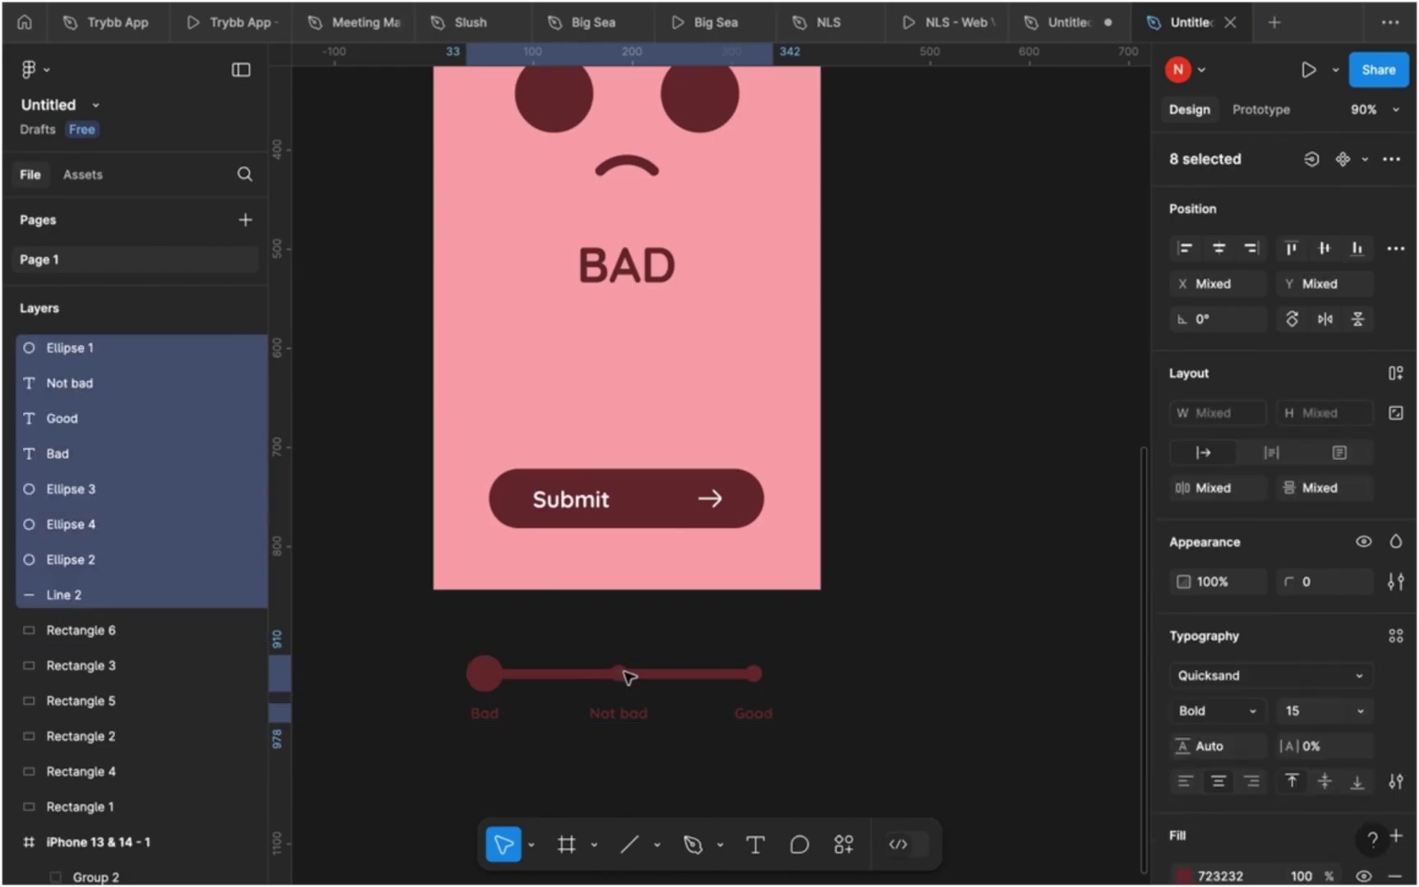
- Move the complete slider into the phone frame between the BAD text and the Submit button, at about Y 601
{"action": "left_click_drag", "start_coordinate": [628, 522], "coordinate": [631, 373]}
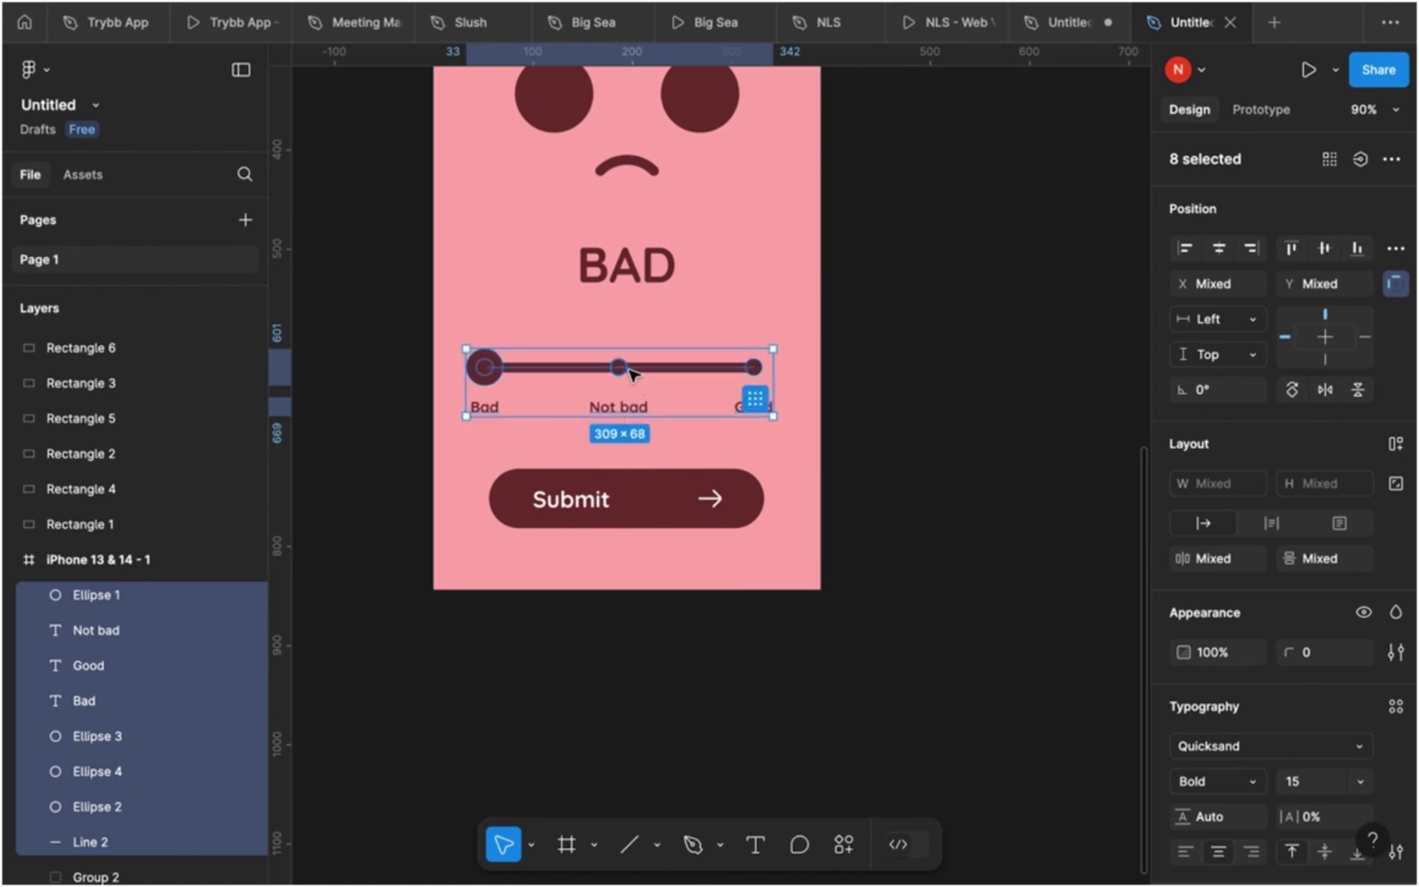
{"action": "key", "text": "shift+1"}
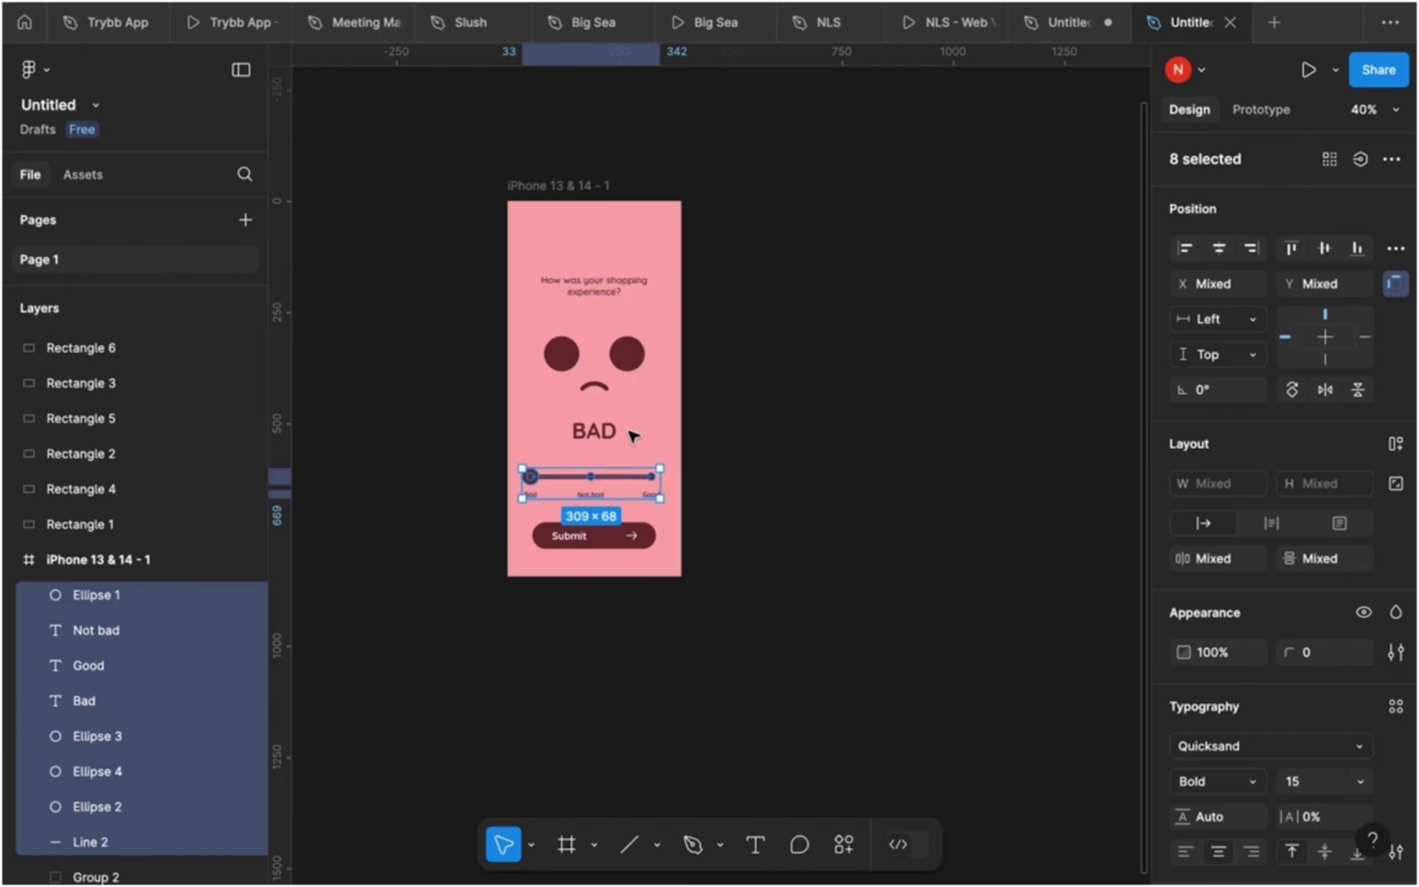
- Raise the question text, the face so its eyes sit at Y 230, and the BAD text on the phone frame
{"action": "left_click_drag", "start_coordinate": [593, 289], "coordinate": [595, 266]}
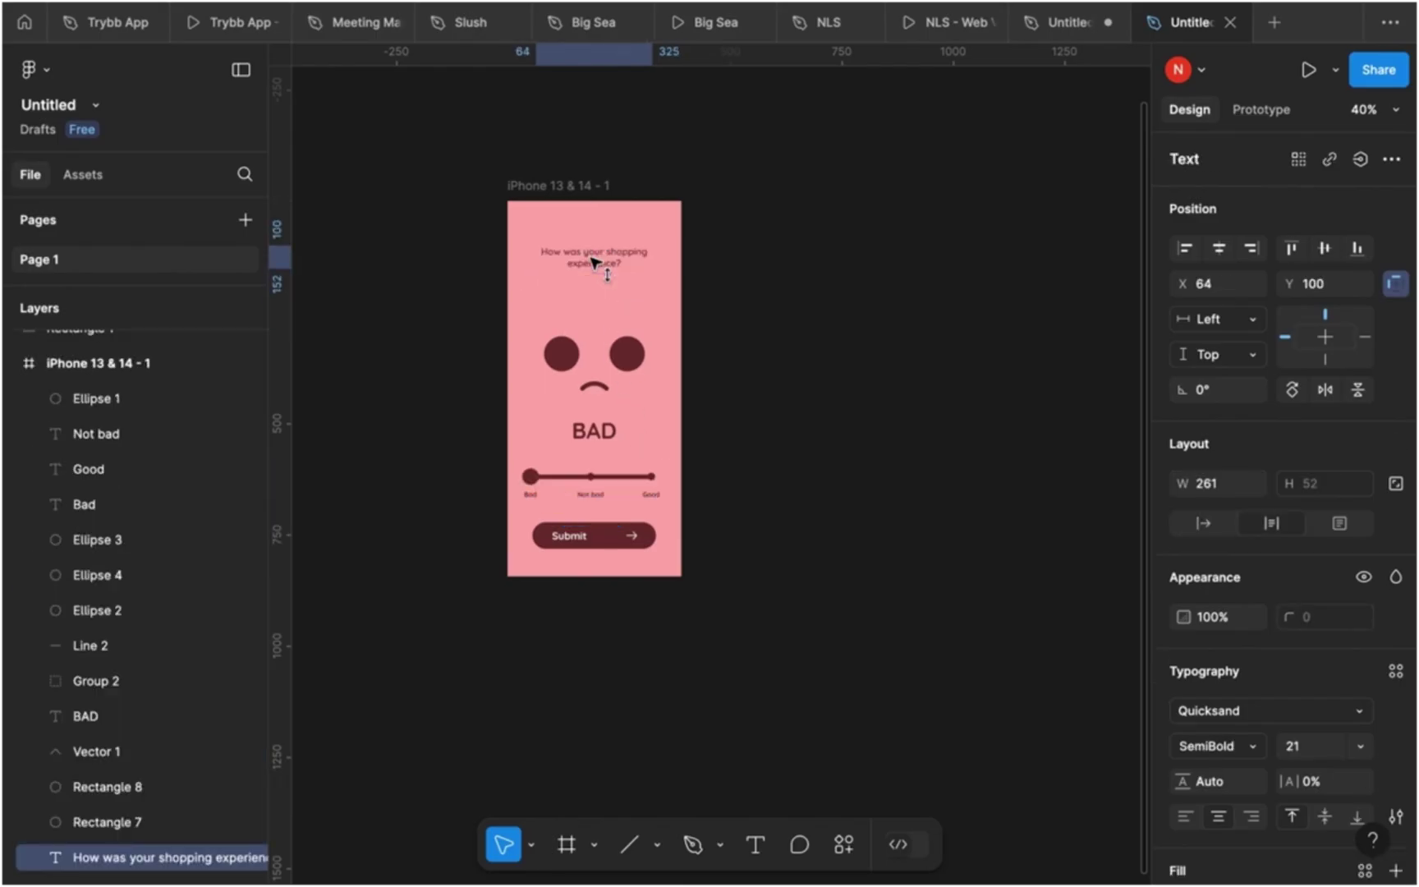
{"action": "left_click", "coordinate": [560, 354]}
{"action": "left_click", "coordinate": [594, 386], "text": "shift"}
{"action": "left_click", "coordinate": [632, 358], "text": "shift"}
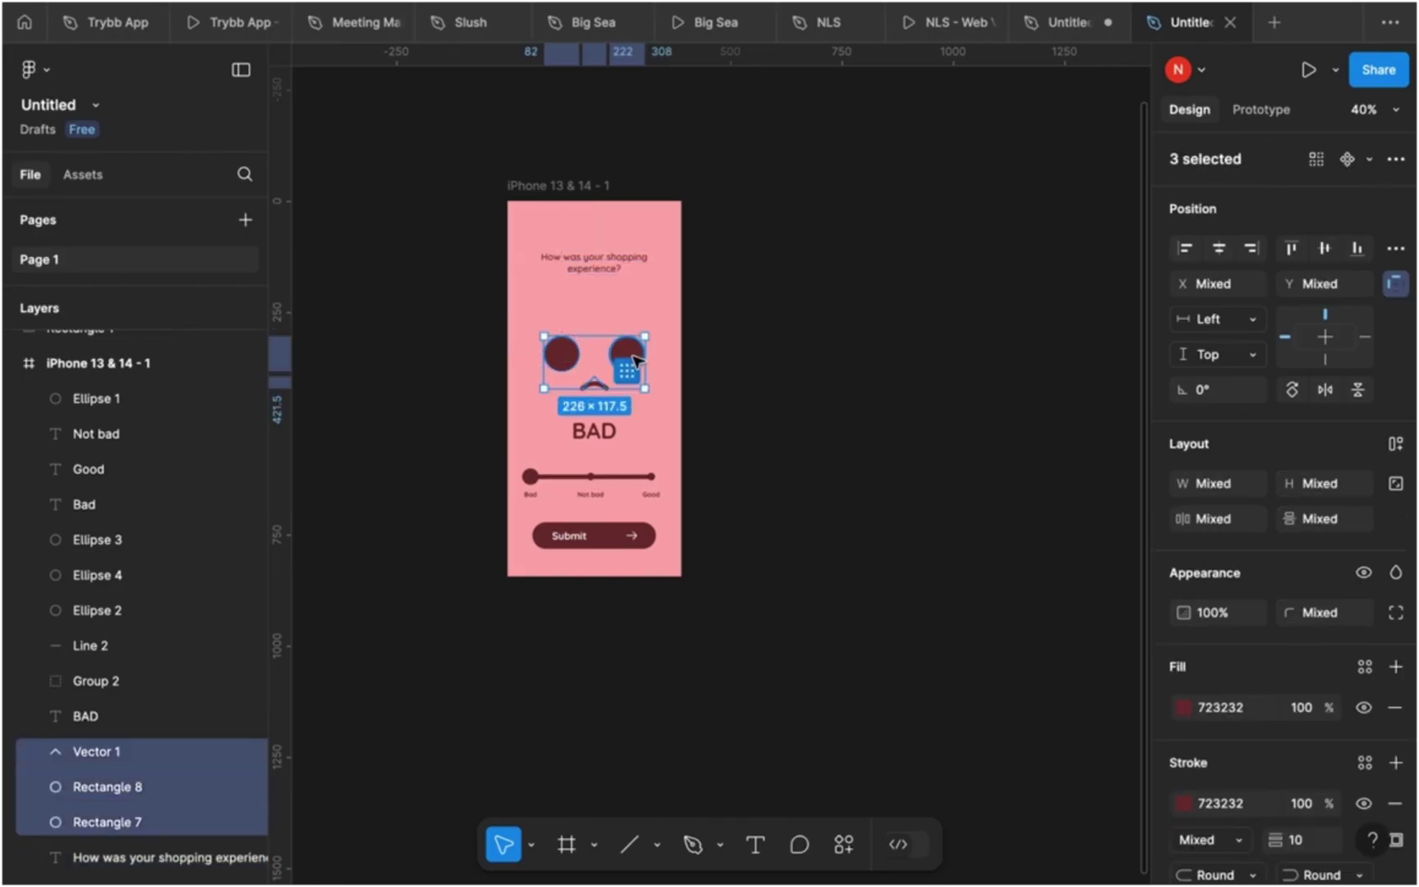
{"action": "left_click_drag", "start_coordinate": [627, 330], "coordinate": [624, 319]}
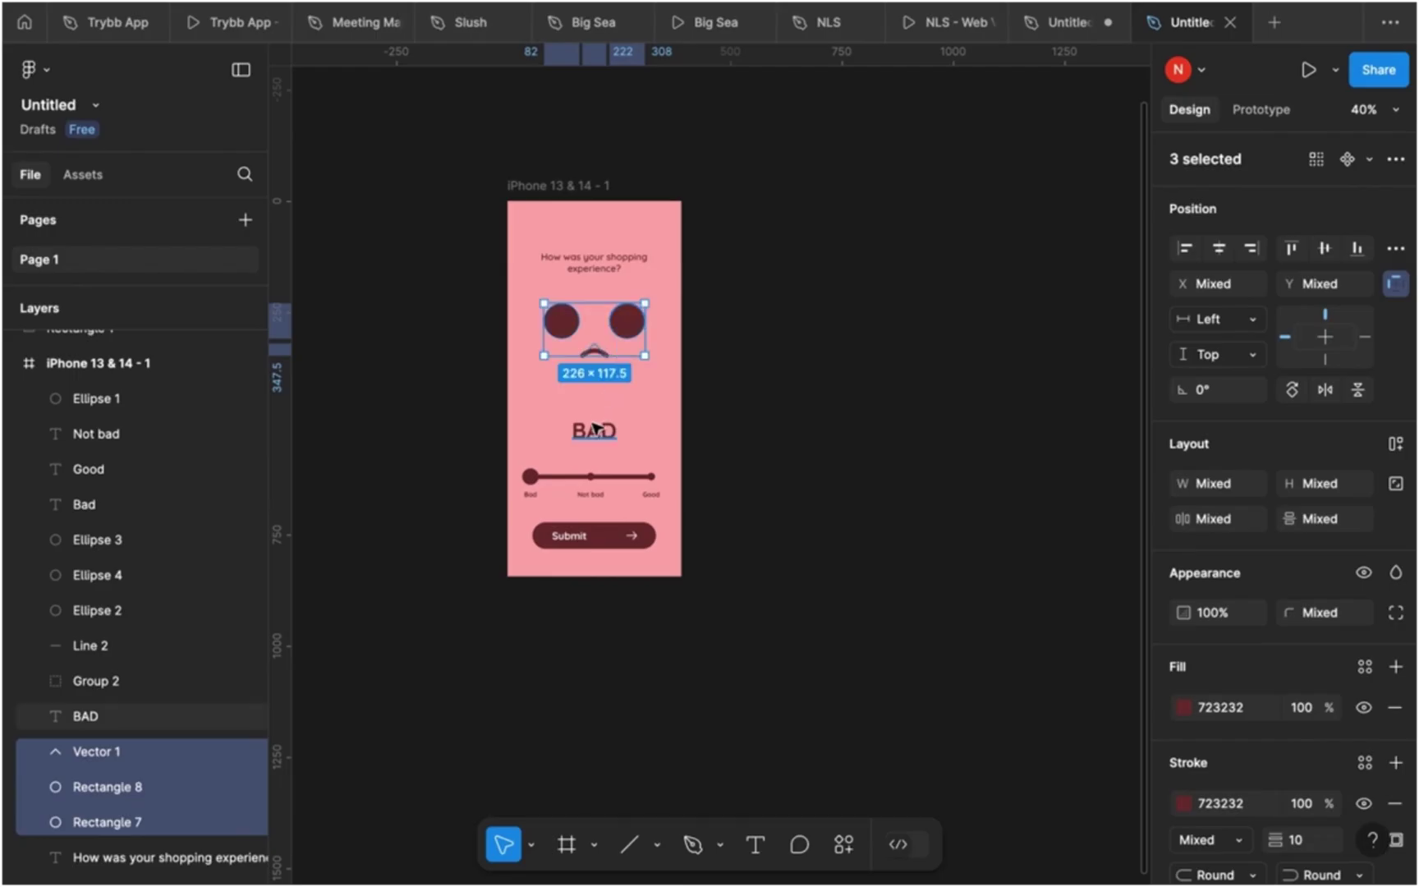
{"action": "left_click_drag", "start_coordinate": [594, 429], "coordinate": [595, 403]}
- Move all the slider parts up 50 px to sit closer beneath the BAD text
{"action": "left_click_drag", "start_coordinate": [476, 463], "coordinate": [691, 508]}
{"action": "key", "text": "shift+Up"}
{"action": "key", "text": "shift+Up"}
{"action": "key", "text": "shift+Up"}
{"action": "key", "text": "shift+Up"}
{"action": "key", "text": "shift+Up"}
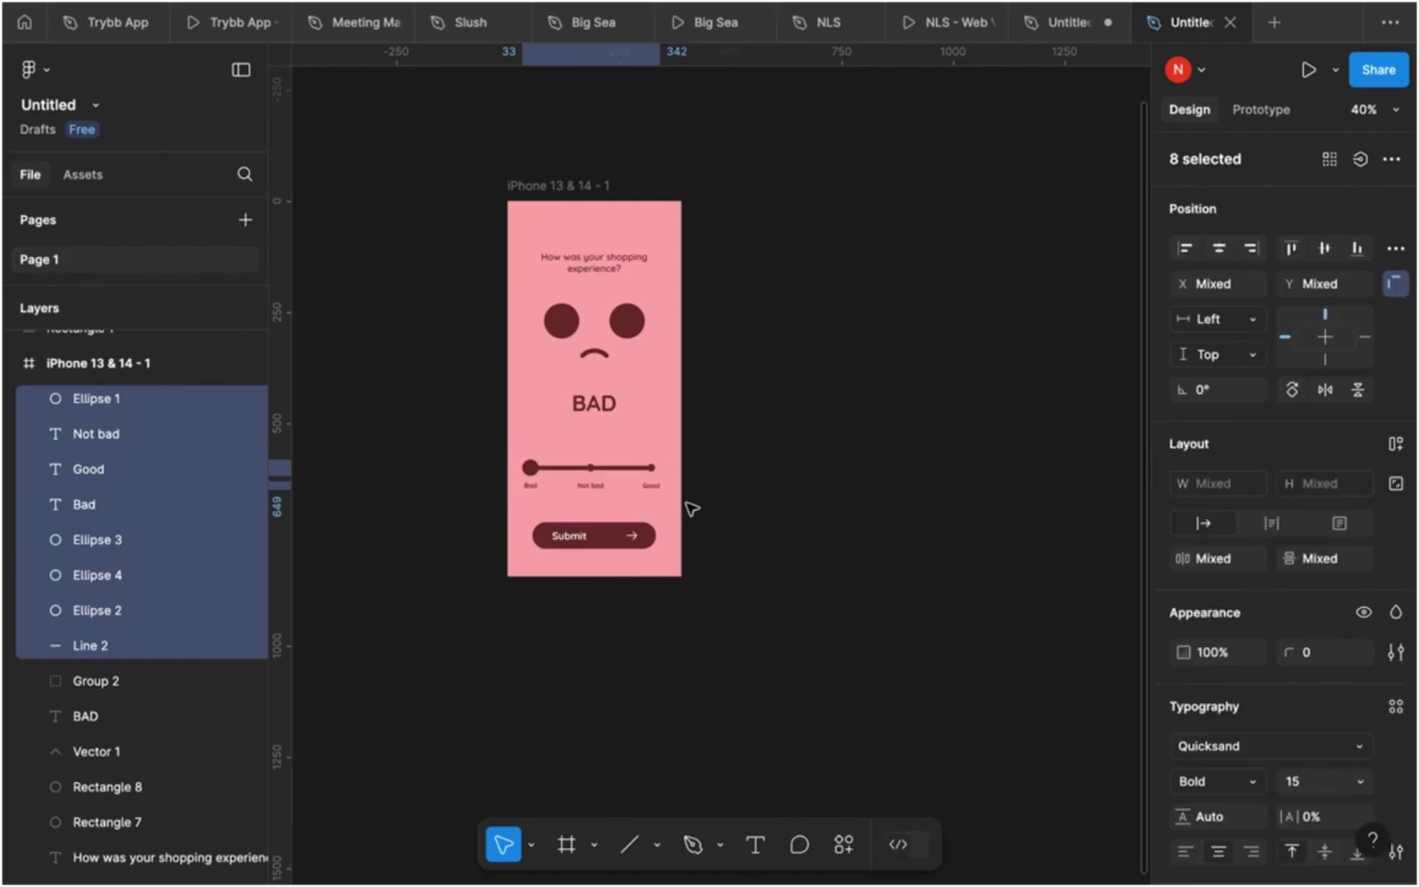
{"action": "left_click", "coordinate": [739, 532]}
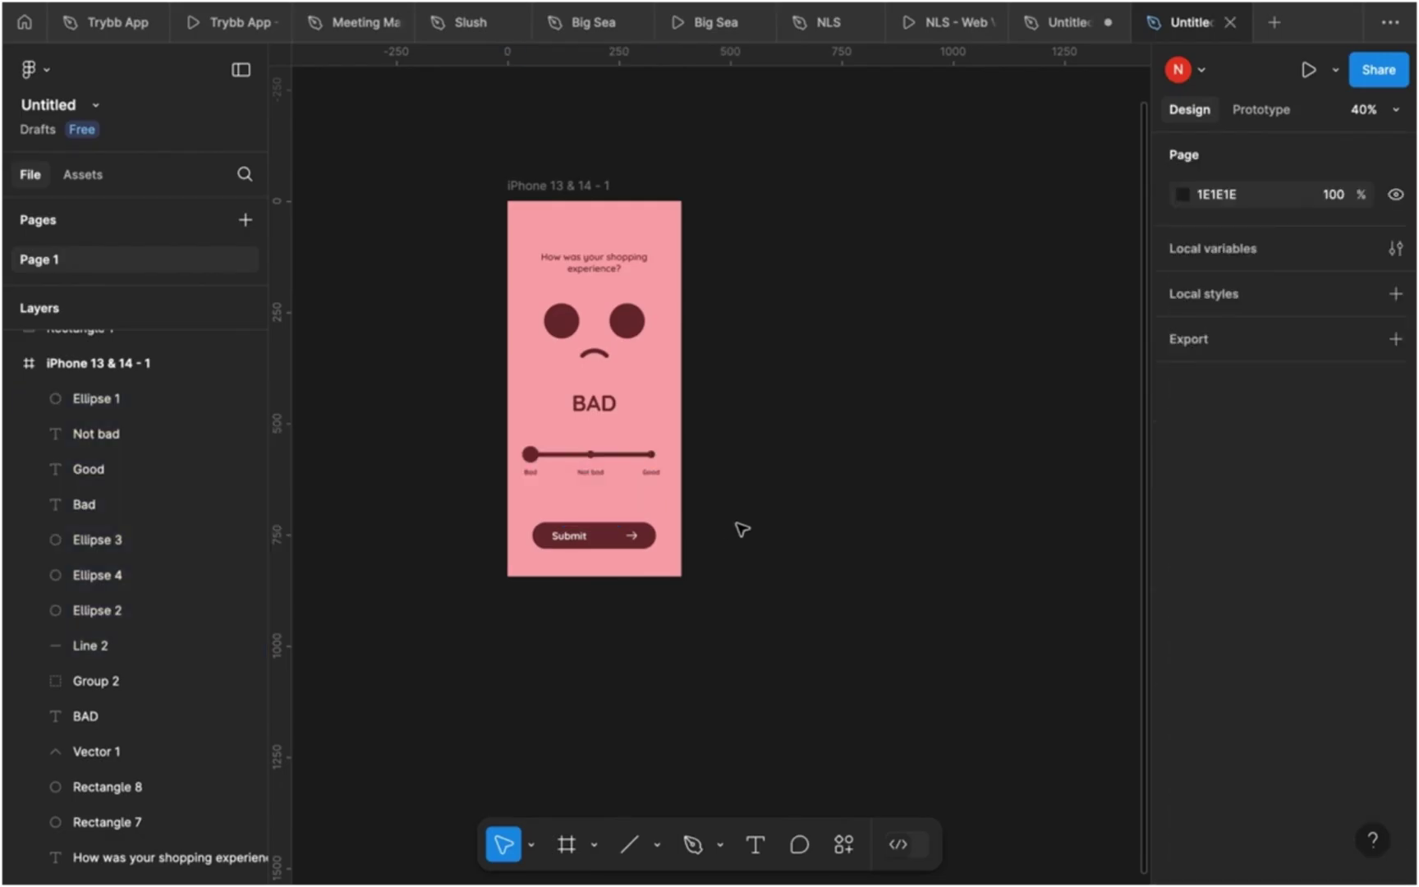
- Rename the phone frame as Bad
{"action": "double_click", "coordinate": [567, 186]}
{"action": "type", "text": "Ba"}
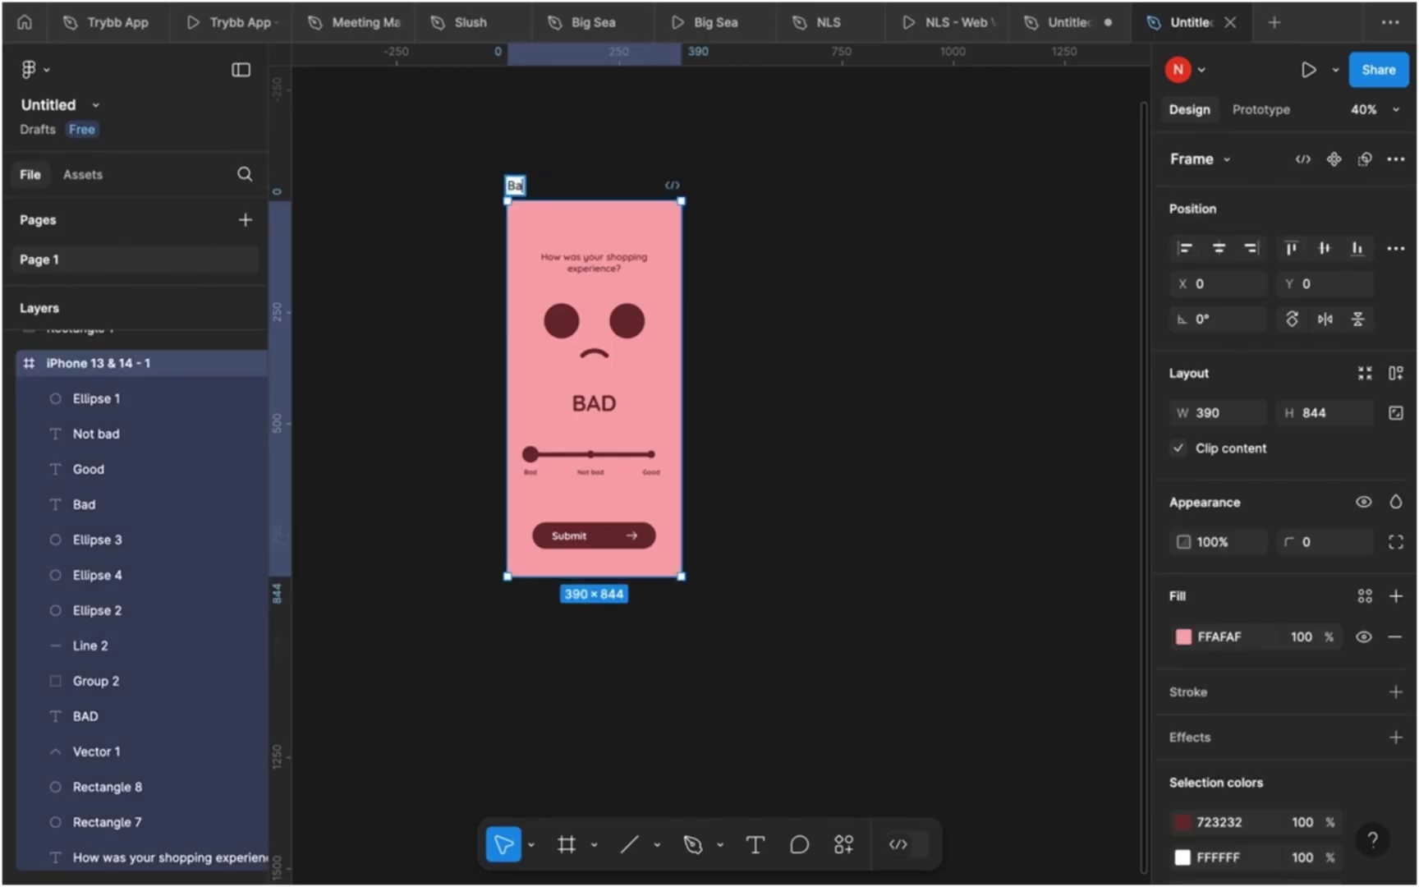
{"action": "type", "text": "d"}
{"action": "key", "text": "Return"}
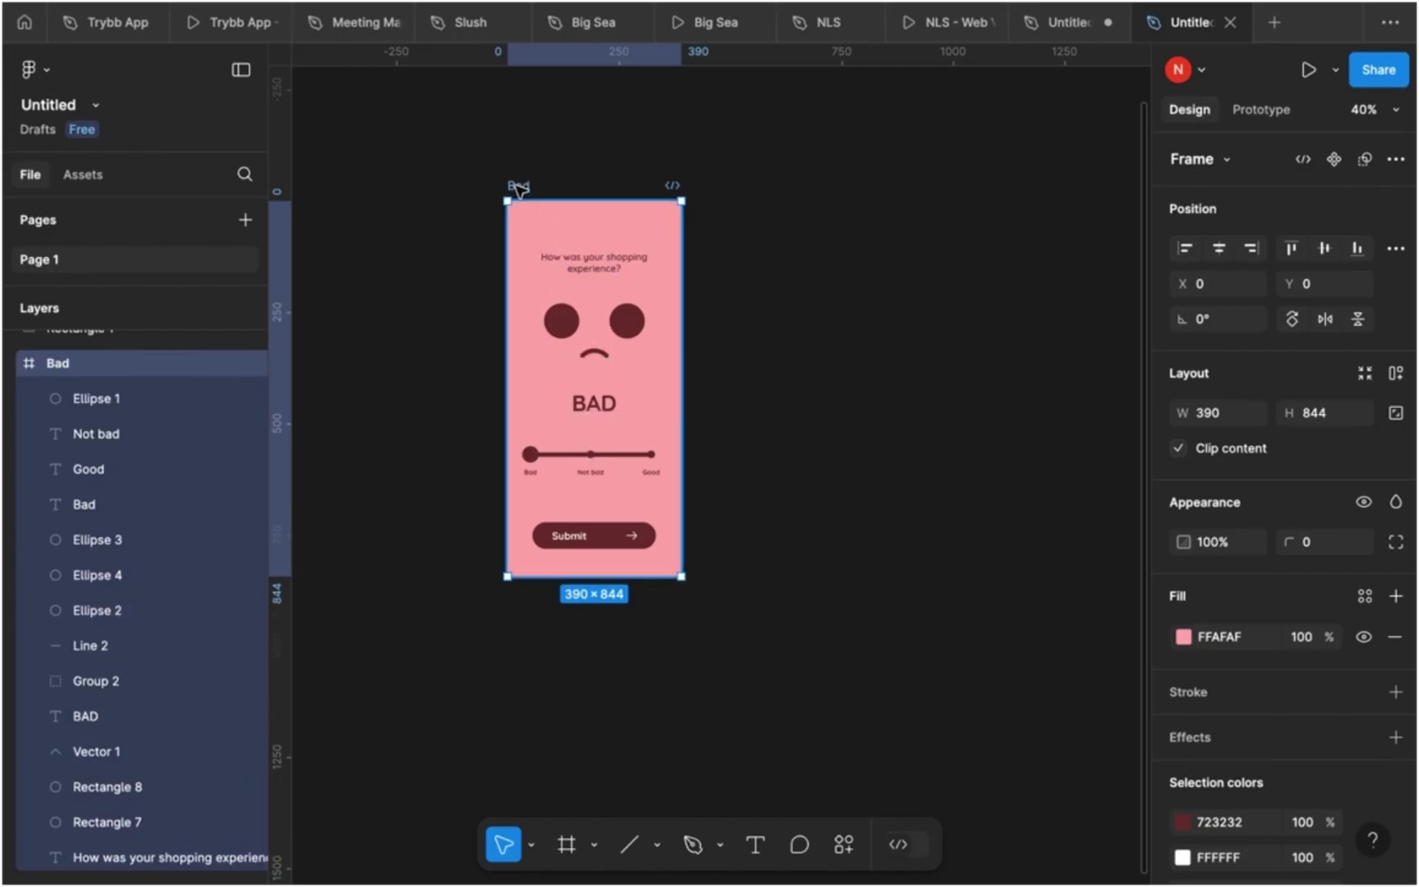
- Duplicate the Bad frame and place the copy to its right at X 479, Y 0
{"action": "left_click_drag", "start_coordinate": [519, 189], "coordinate": [741, 190]}
{"action": "scroll", "coordinate": [741, 191], "scroll_direction": "right", "scroll_amount": 5}
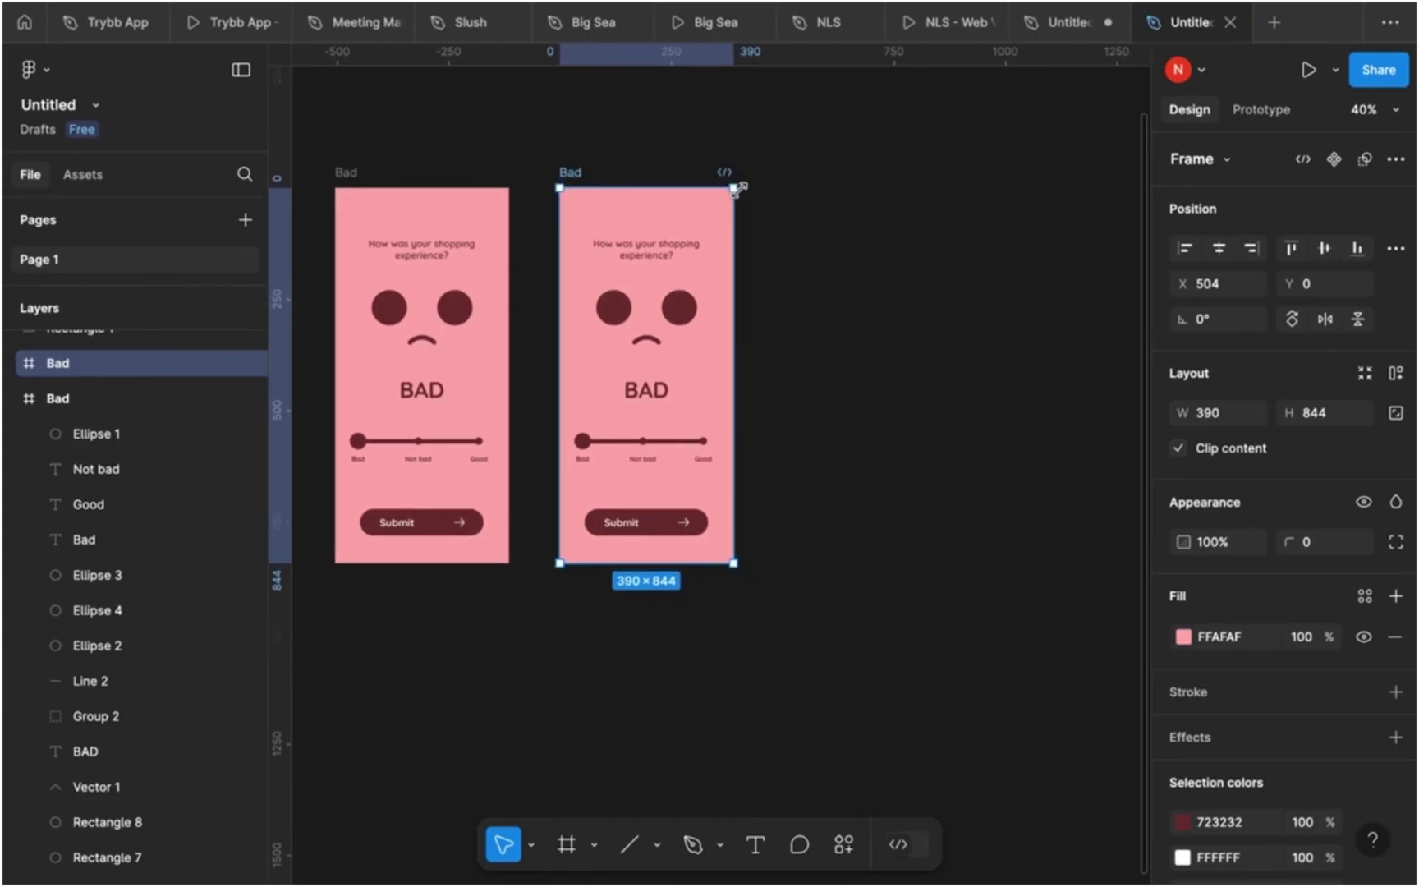
{"action": "scroll", "coordinate": [739, 189], "scroll_direction": "up", "scroll_amount": 2}
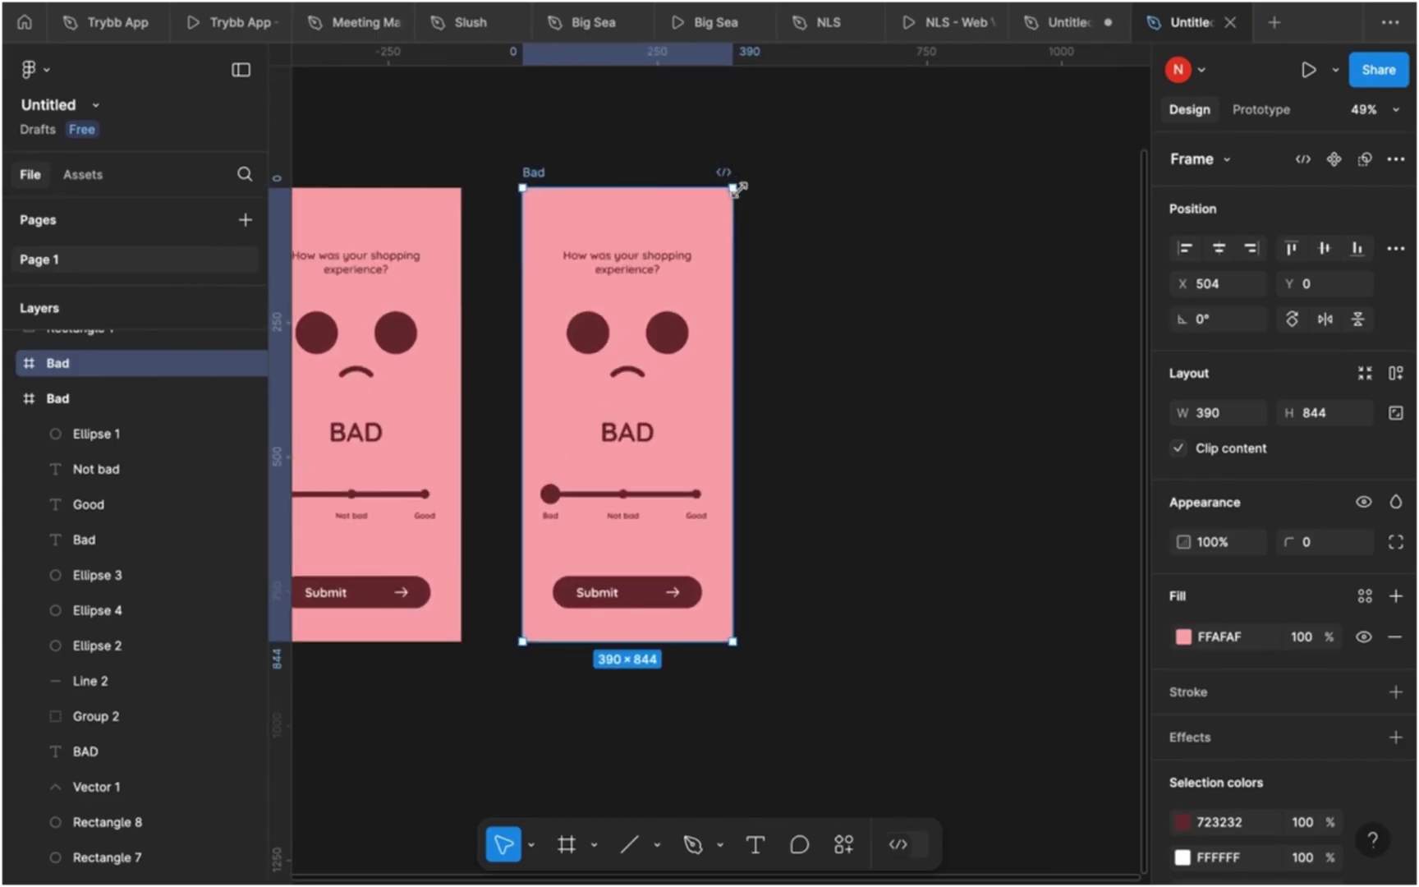
{"action": "scroll", "coordinate": [694, 226], "scroll_direction": "left", "scroll_amount": 1}
{"action": "scroll", "coordinate": [695, 226], "scroll_direction": "up", "scroll_amount": 3}
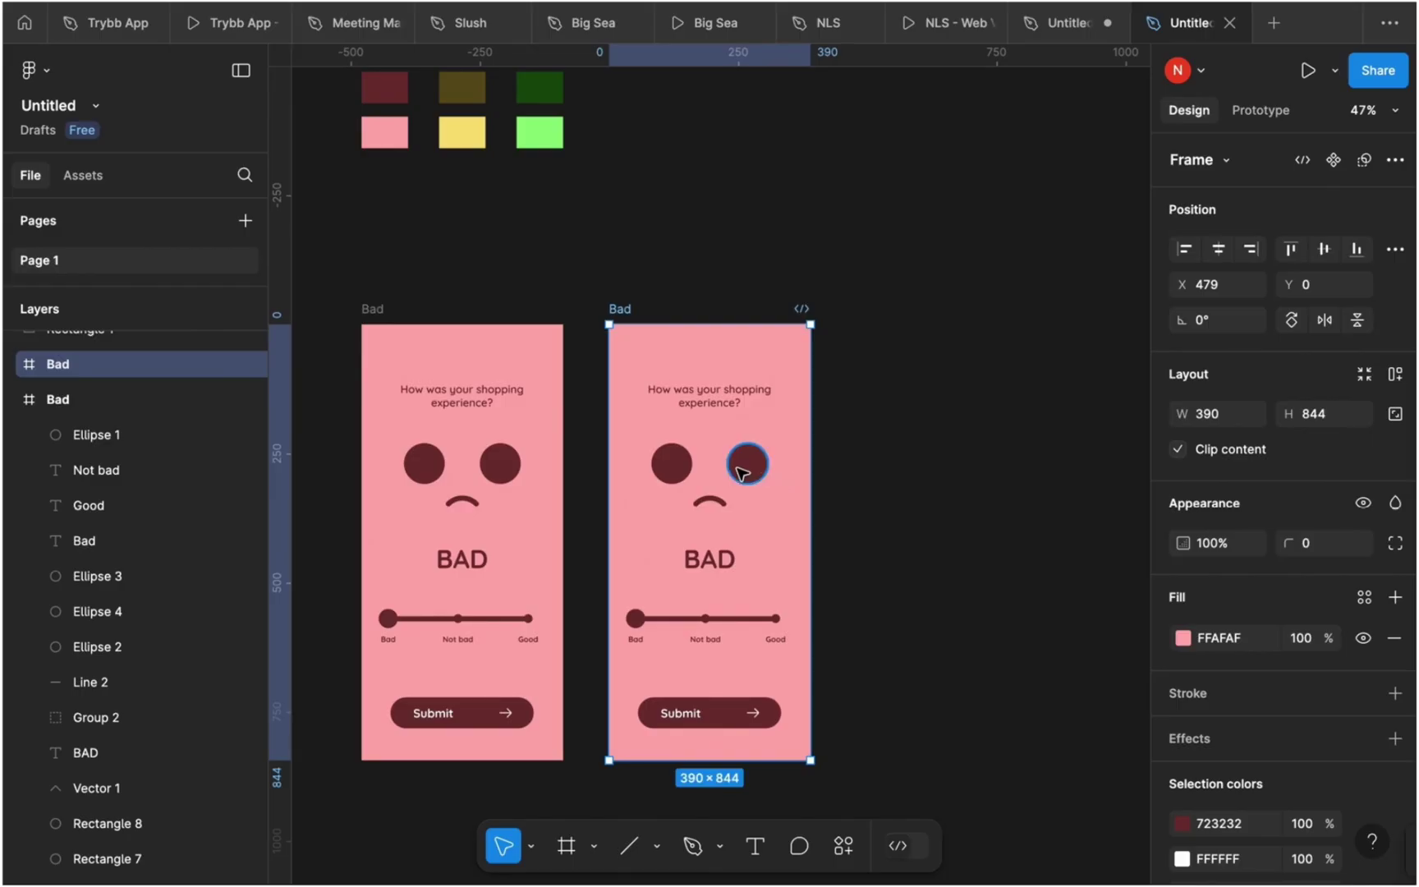
- Flatten both eyes on the copied Bad frame by setting their height to 35
{"action": "scroll", "coordinate": [744, 472], "scroll_direction": "up", "scroll_amount": 2}
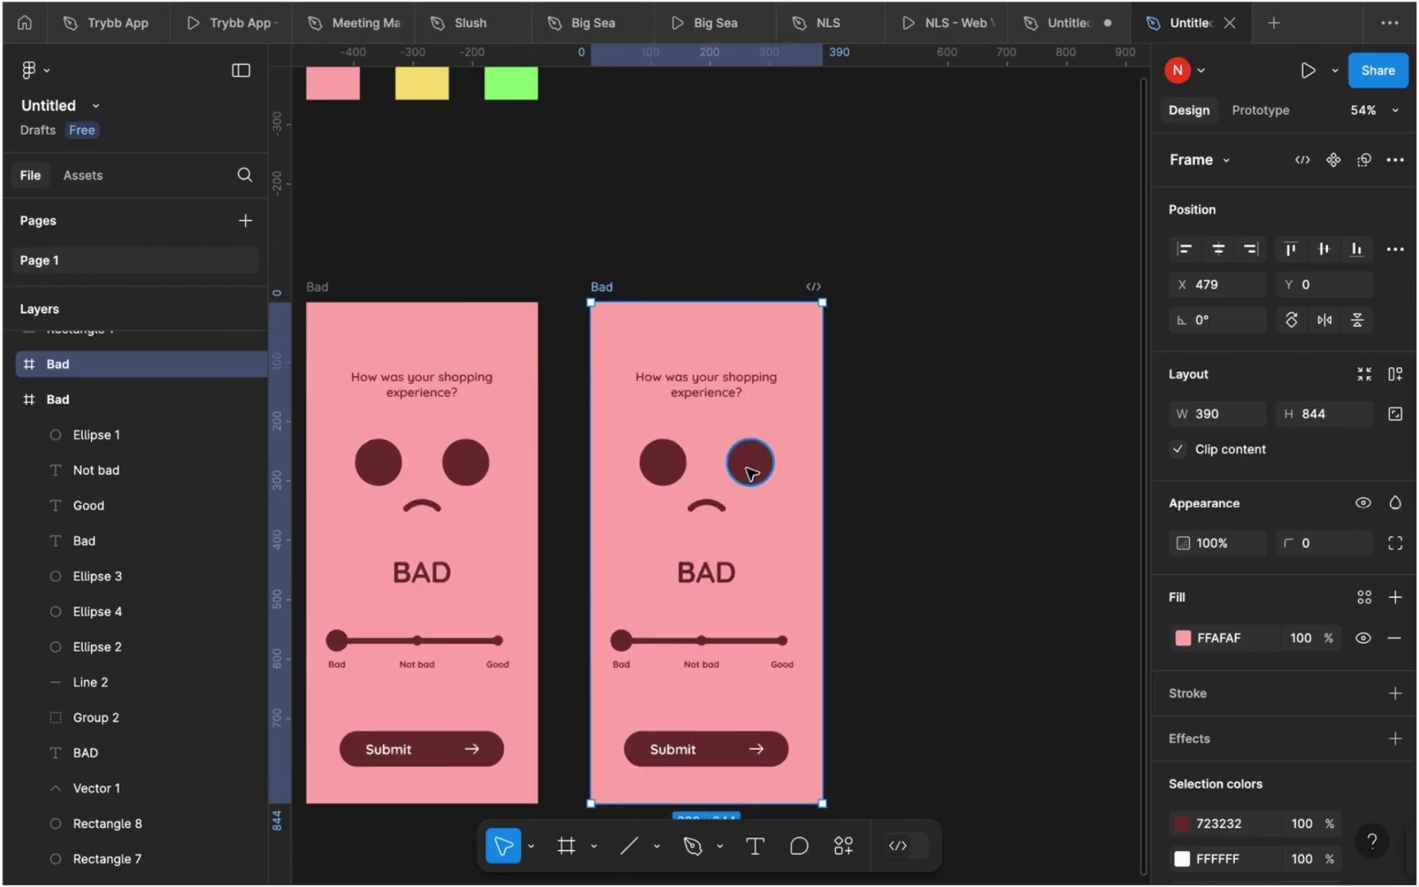
{"action": "left_click", "coordinate": [750, 463]}
{"action": "left_click", "coordinate": [663, 465], "text": "shift"}
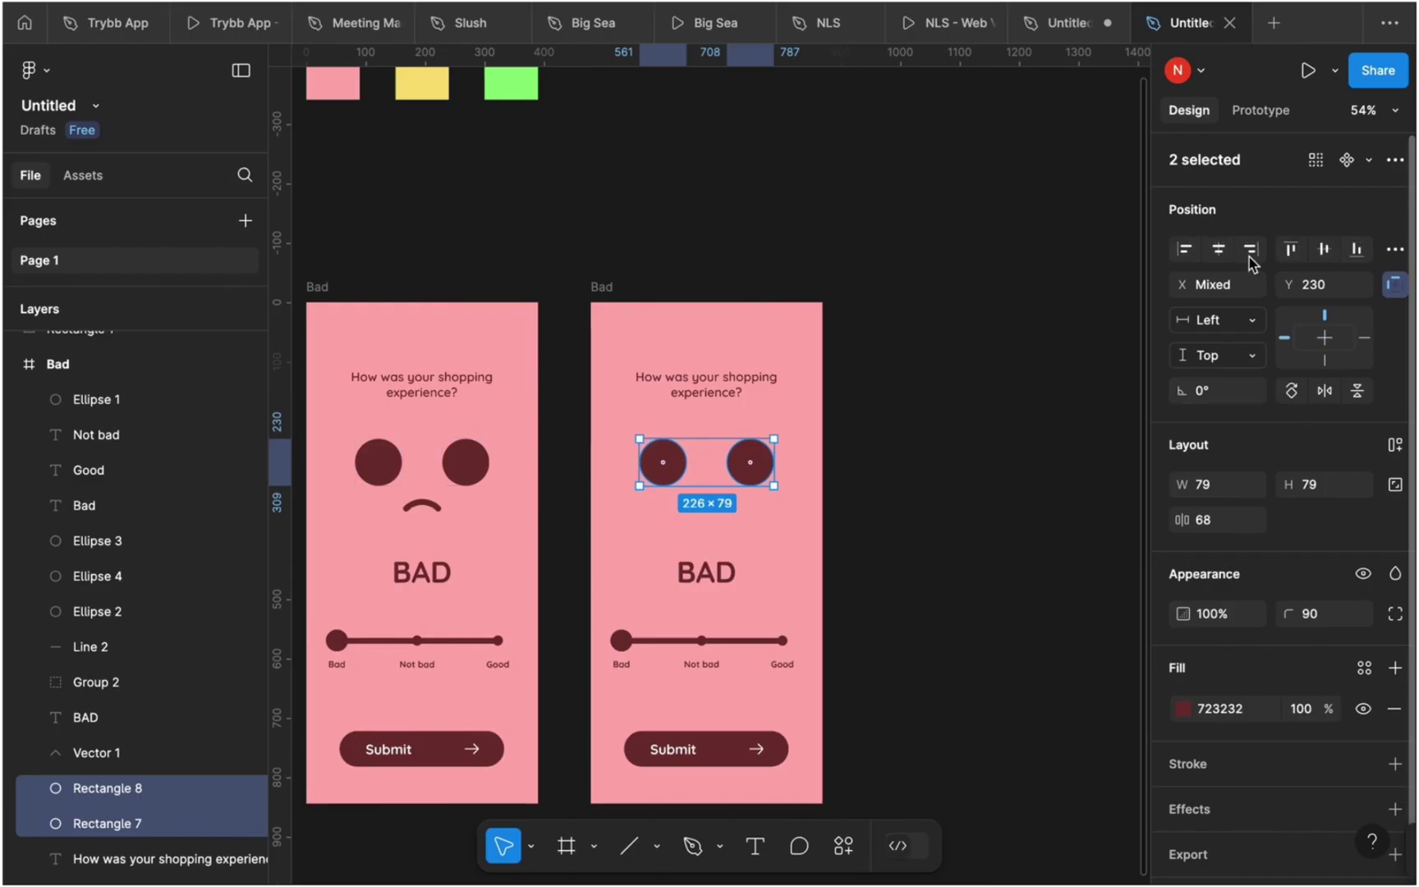
{"action": "left_click", "coordinate": [1330, 487]}
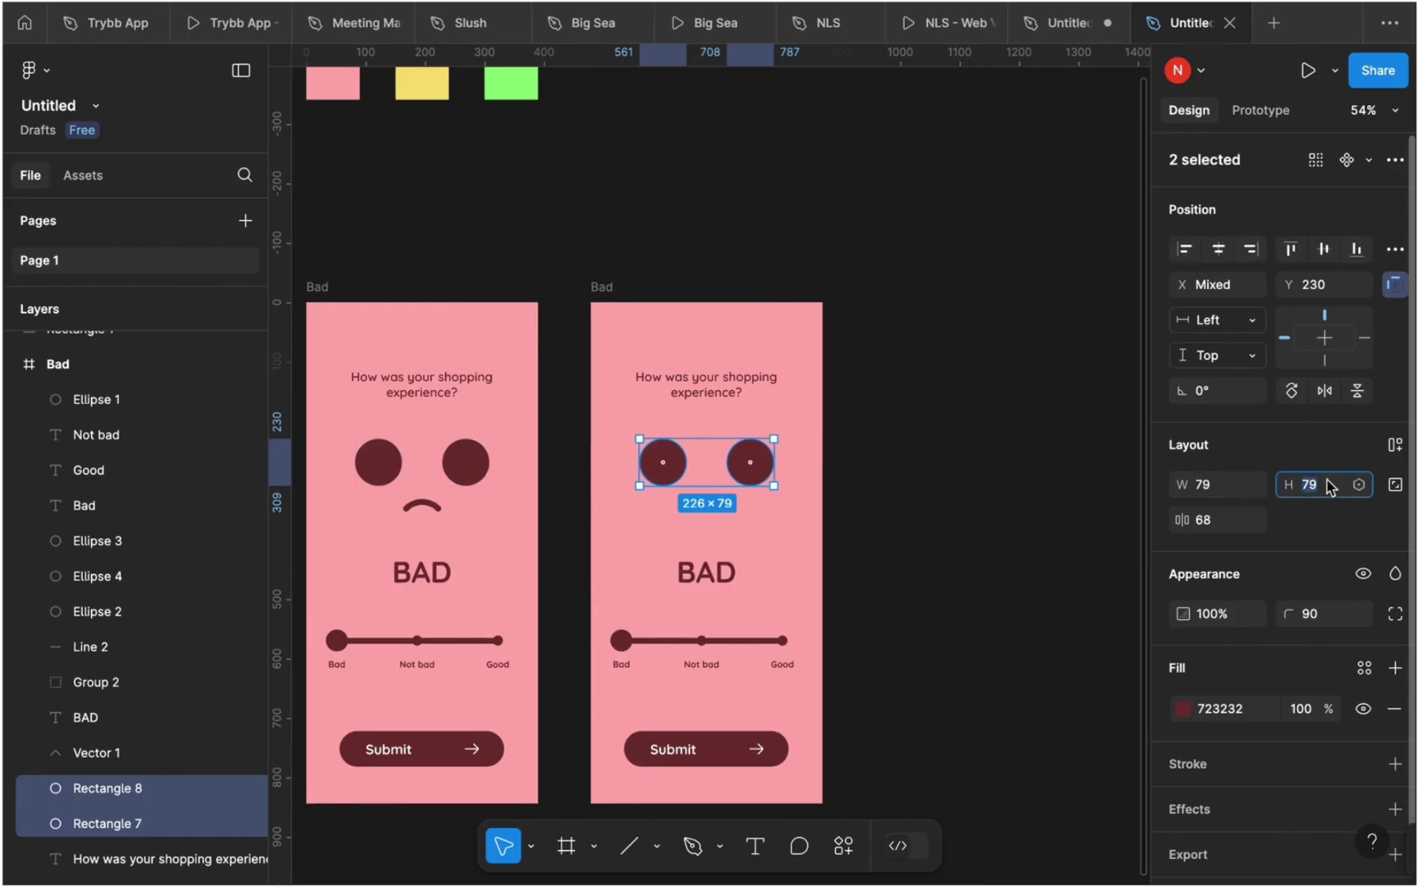
{"action": "key", "text": "Down"}
{"action": "key", "text": "Down"}
{"action": "key", "text": "Down"}
{"action": "key", "text": "Down"}
{"action": "key", "text": "Down"}
{"action": "key", "text": "Down"}
{"action": "key", "text": "Down"}
{"action": "key", "text": "Down"}
{"action": "key", "text": "Down"}
{"action": "key", "text": "Down"}
{"action": "key", "text": "Down"}
{"action": "key", "text": "Down"}
{"action": "key", "text": "Down"}
{"action": "key", "text": "Down"}
{"action": "key", "text": "Down"}
{"action": "key", "text": "Down"}
{"action": "key", "text": "Down"}
{"action": "key", "text": "Down"}
{"action": "key", "text": "Down"}
{"action": "key", "text": "Down"}
{"action": "key", "text": "Down"}
{"action": "key", "text": "Down"}
{"action": "key", "text": "Down"}
{"action": "key", "text": "Down"}
{"action": "key", "text": "Down"}
{"action": "key", "text": "Down"}
{"action": "key", "text": "Down"}
{"action": "key", "text": "Down"}
{"action": "key", "text": "Down"}
{"action": "key", "text": "Down"}
{"action": "key", "text": "Down"}
{"action": "key", "text": "Down"}
{"action": "key", "text": "Down"}
{"action": "key", "text": "Down"}
{"action": "key", "text": "Down"}
{"action": "key", "text": "Down"}
{"action": "key", "text": "Down"}
{"action": "key", "text": "Down"}
{"action": "key", "text": "Down"}
{"action": "key", "text": "Down"}
{"action": "key", "text": "Down"}
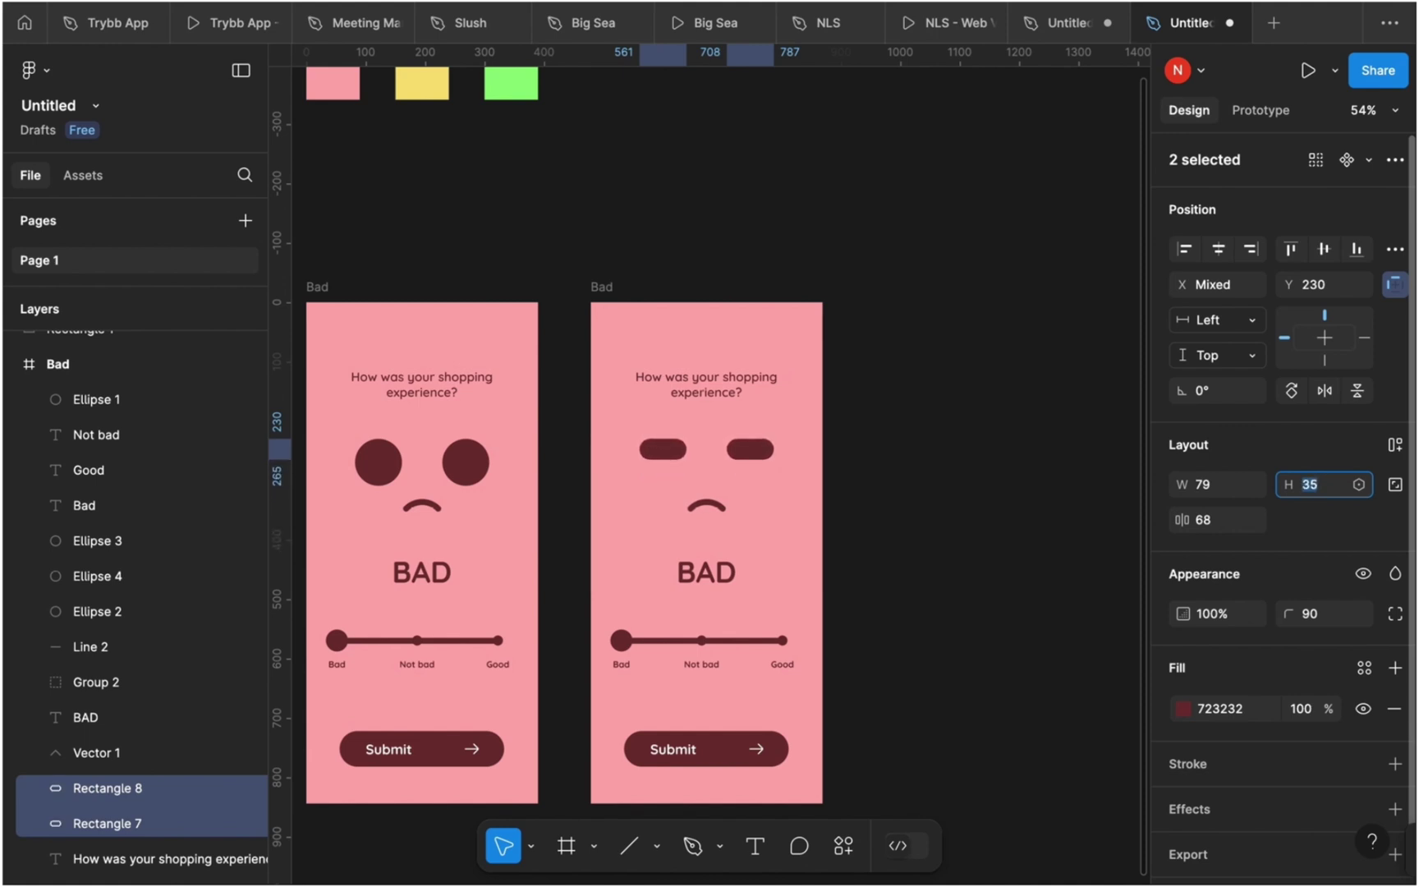
- Change the copied frame's BAD text to NOT BAD and move its slider knob to the Not bad stop
{"action": "double_click", "coordinate": [705, 579]}
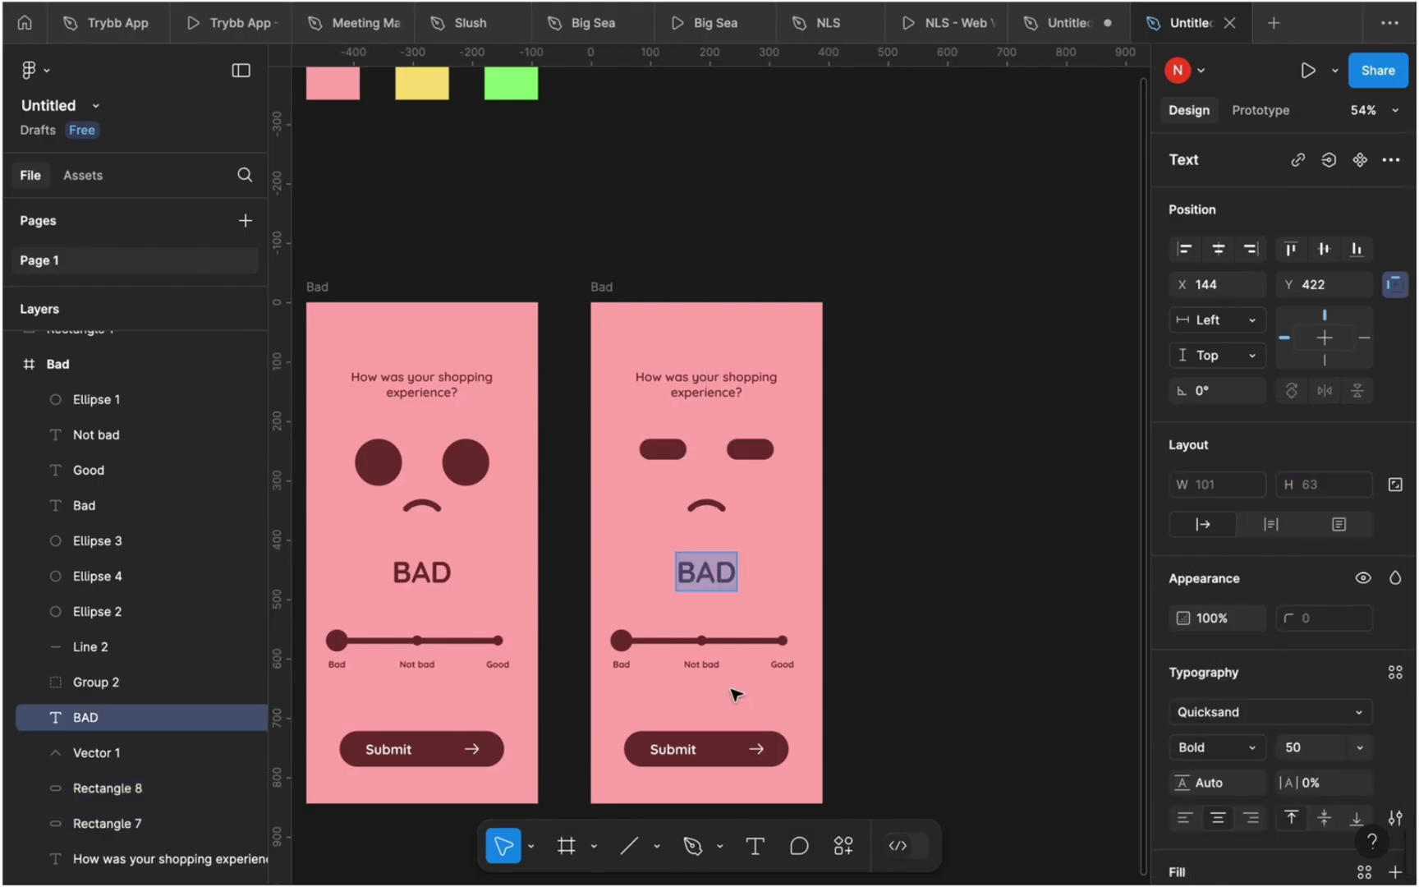
{"action": "type", "text": "NOT BAD"}
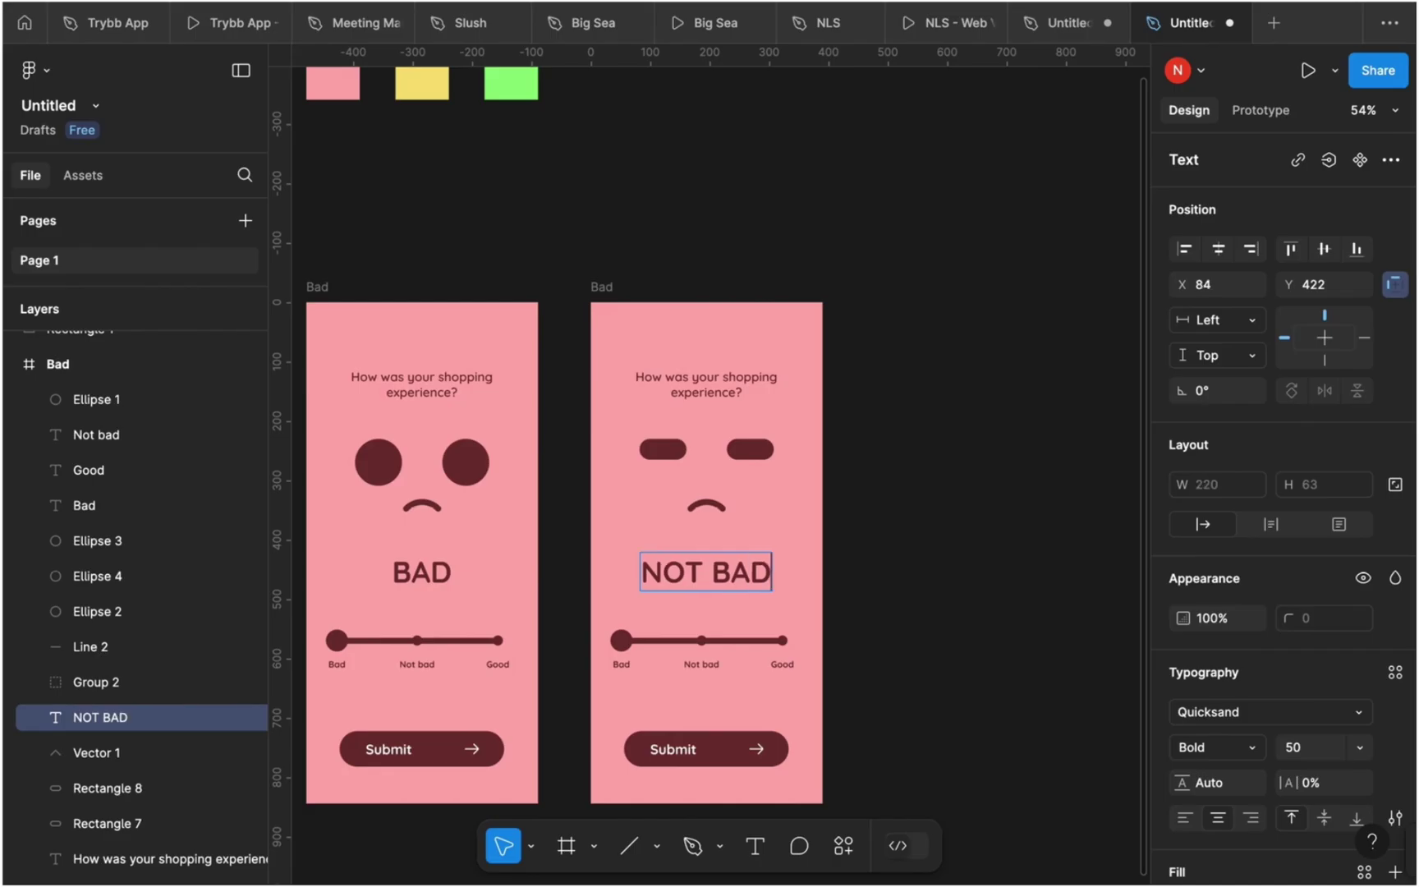
{"action": "key", "text": "Escape"}
{"action": "left_click", "coordinate": [622, 641]}
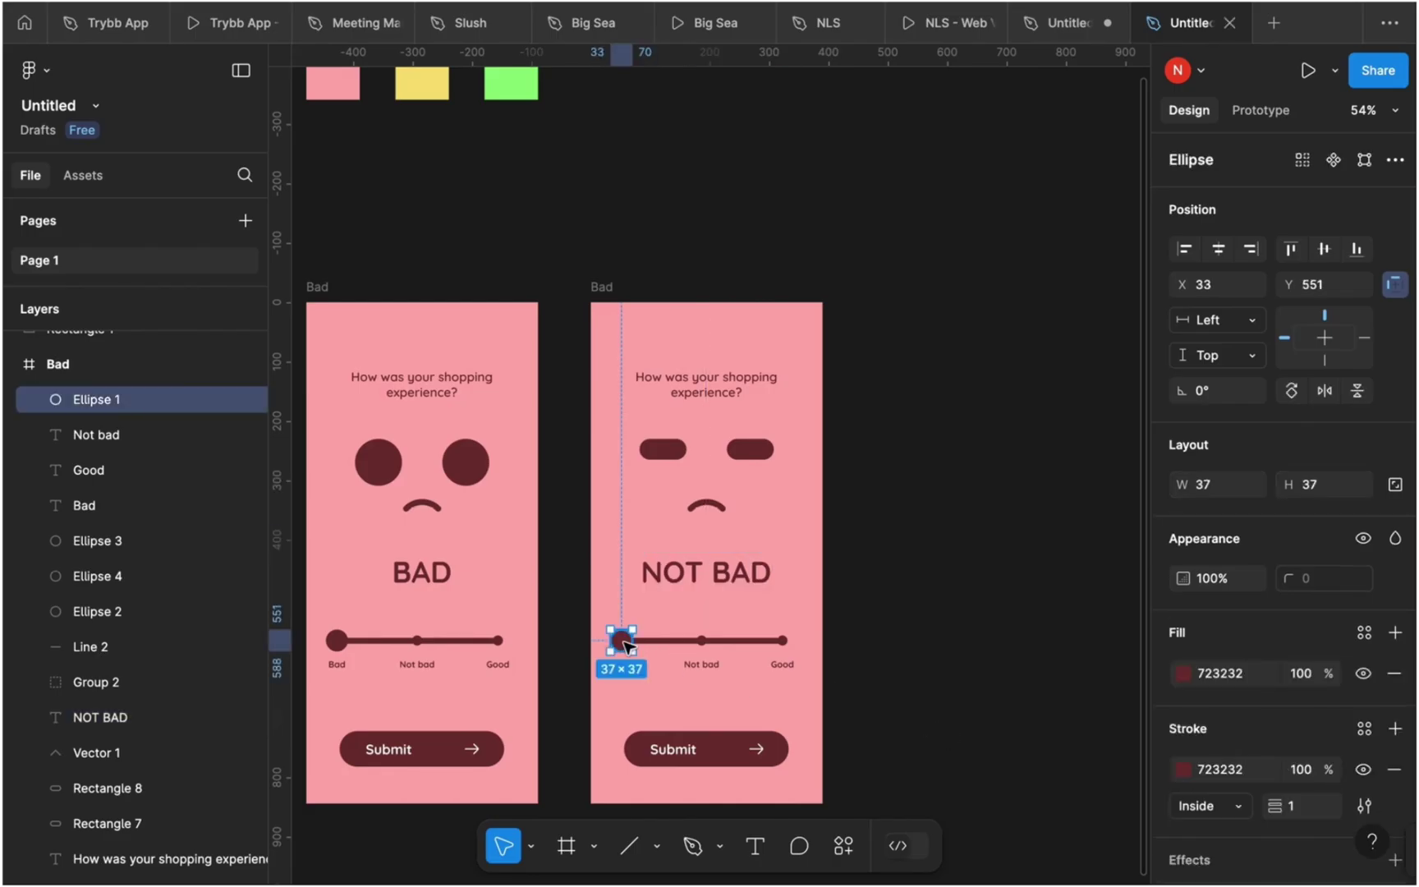
{"action": "left_click_drag", "start_coordinate": [623, 642], "coordinate": [704, 649]}
- Recolour the whole copied frame, replacing the dark red with 5E5017 and the pink with F9DF77
{"action": "left_click", "coordinate": [601, 286]}
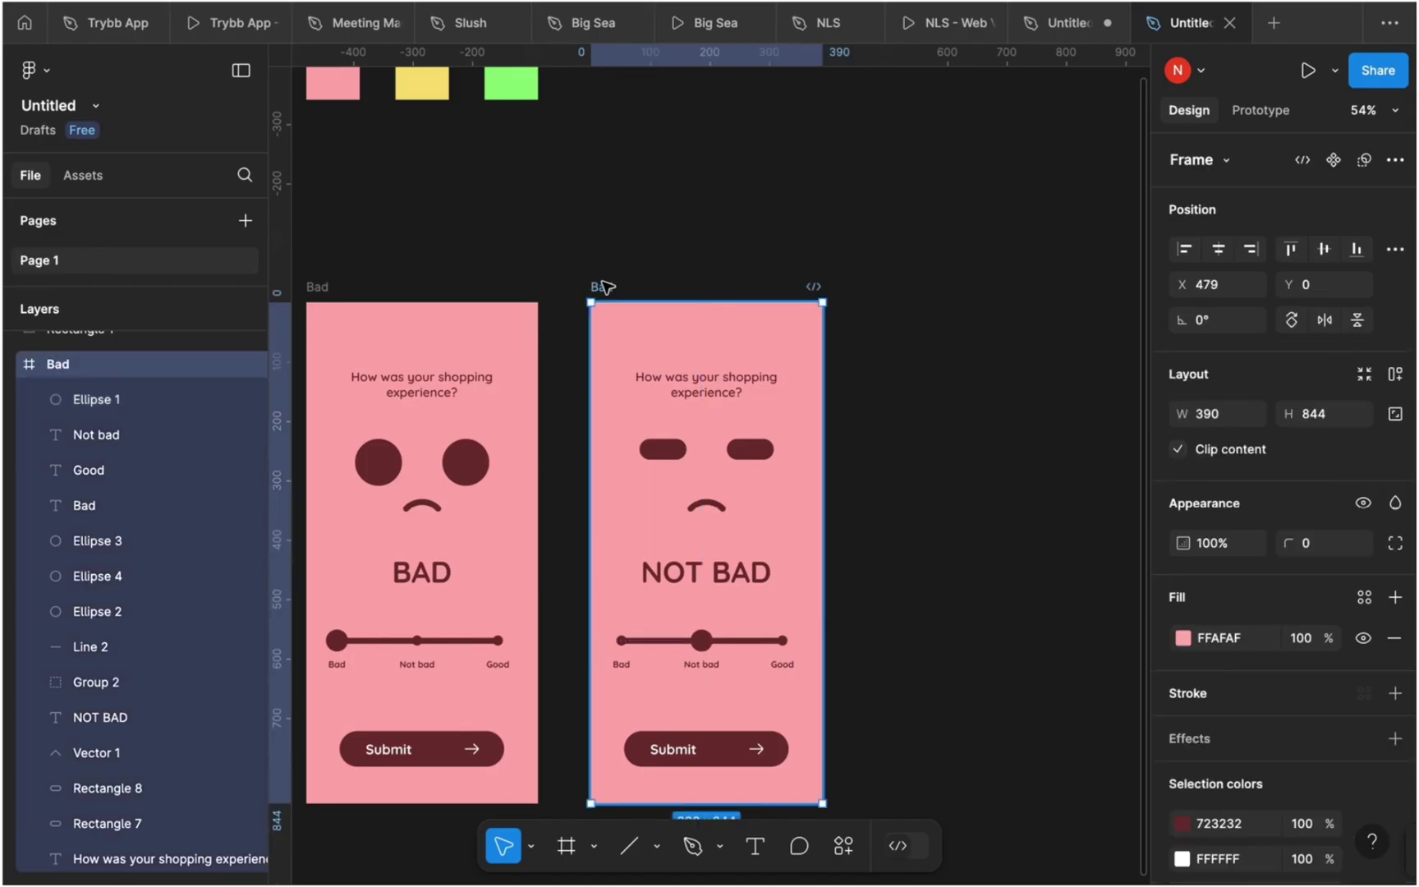
{"action": "scroll", "coordinate": [1187, 690], "scroll_direction": "down", "scroll_amount": 3}
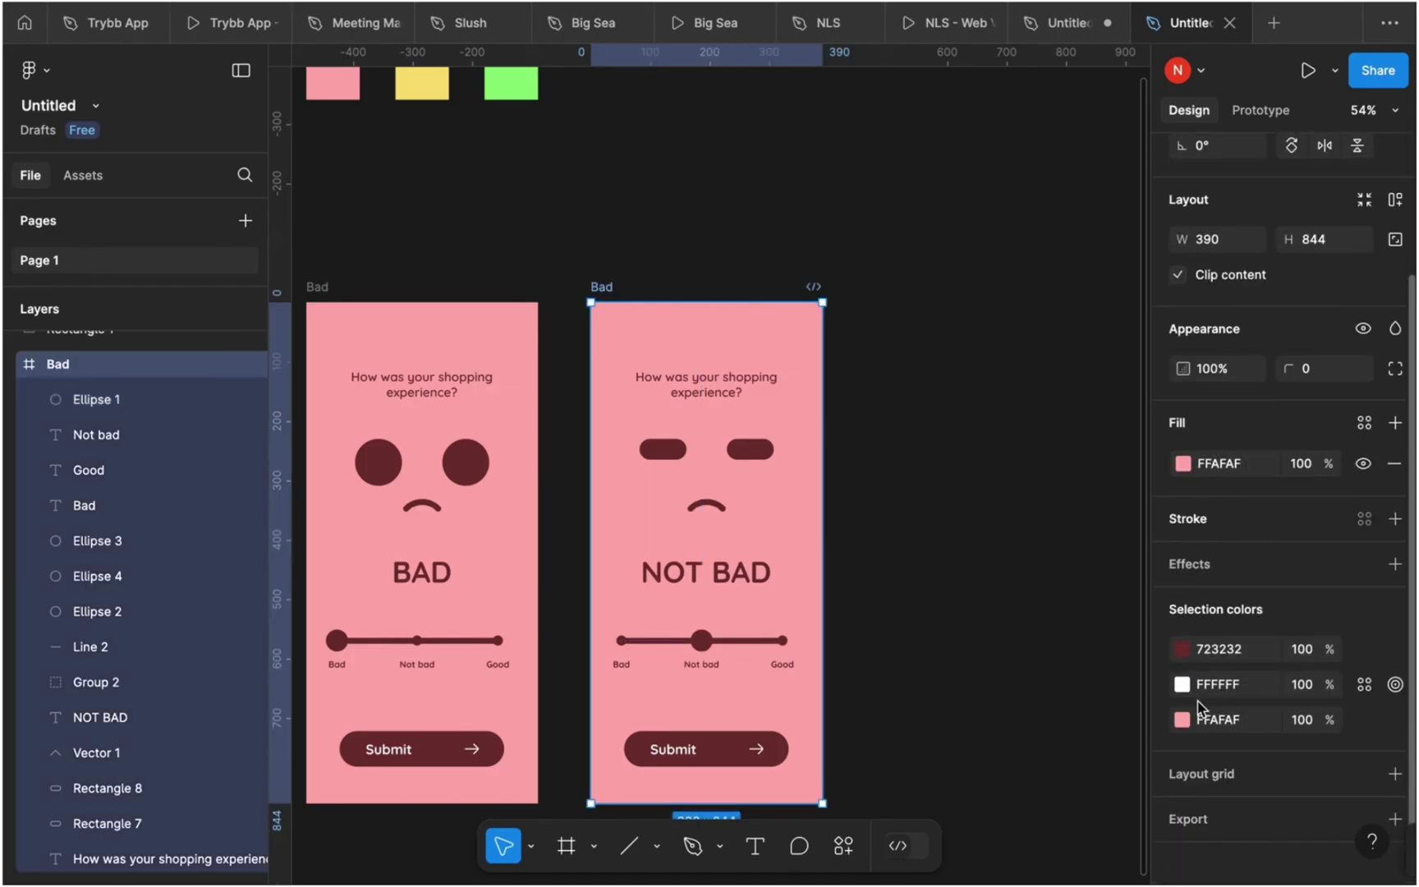
{"action": "left_click", "coordinate": [1182, 650]}
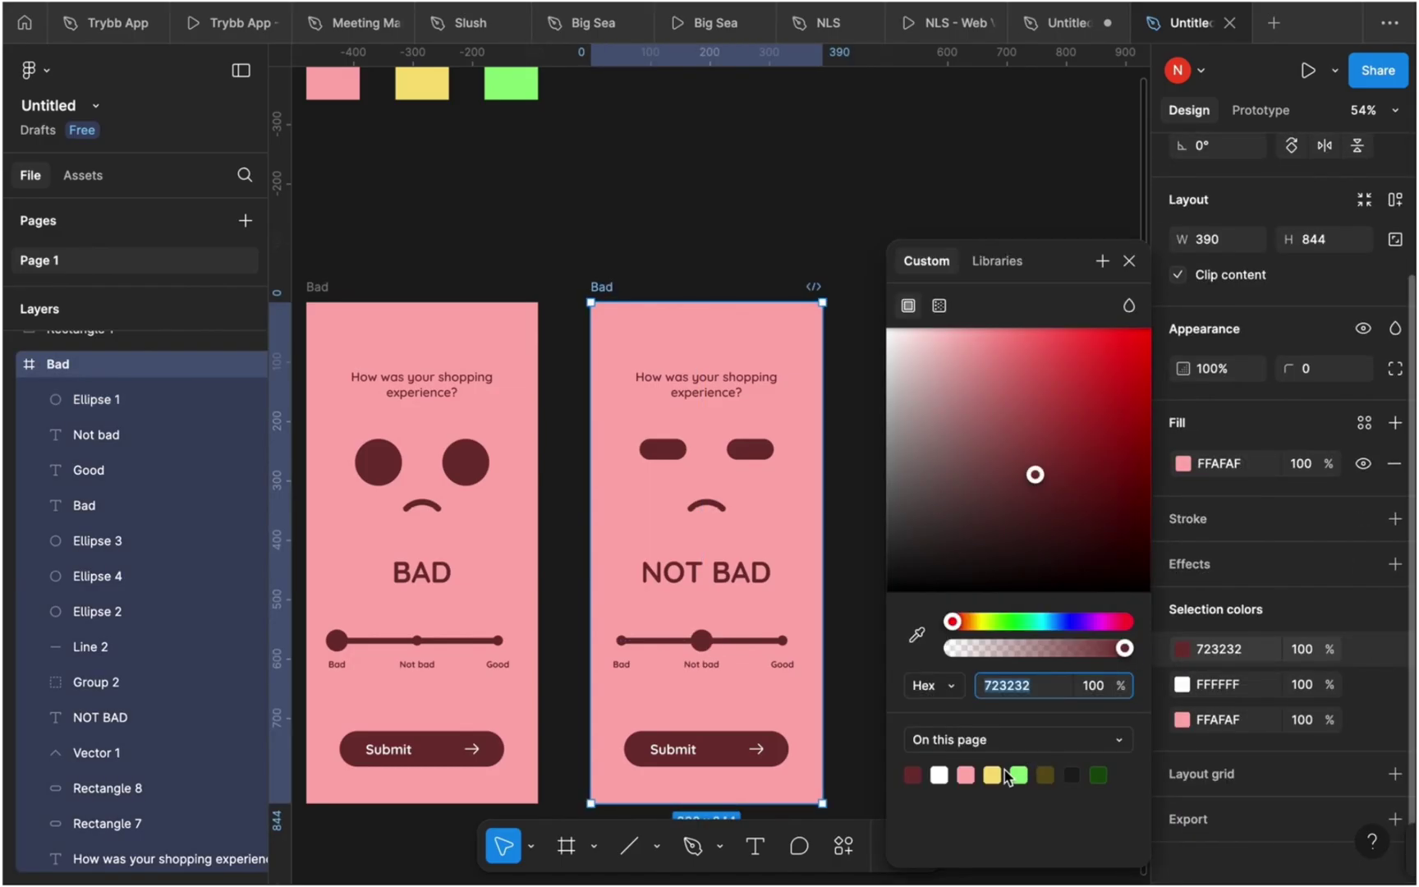
{"action": "left_click", "coordinate": [1045, 775]}
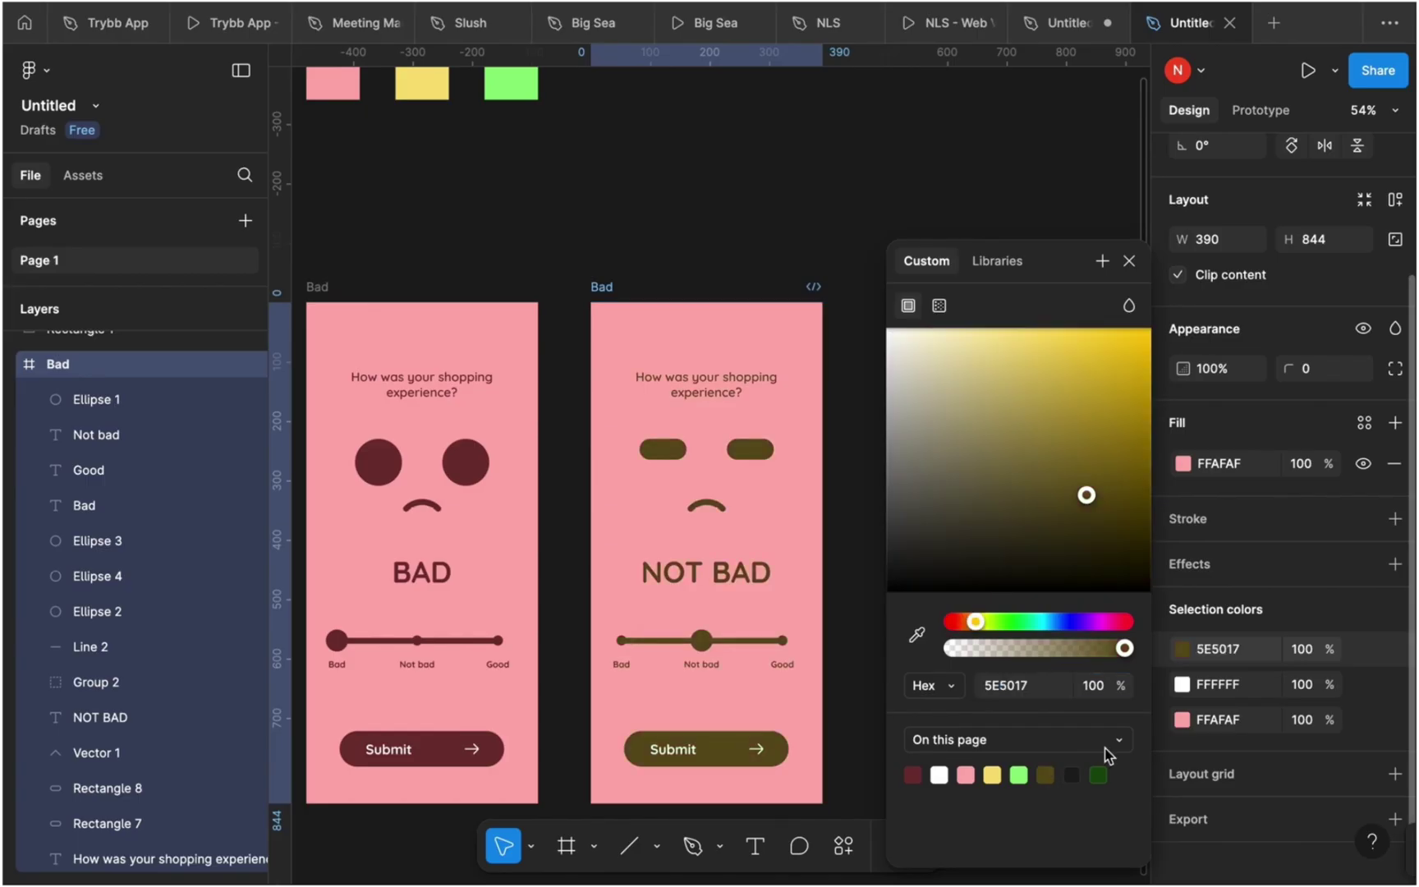
{"action": "left_click", "coordinate": [1183, 719]}
{"action": "left_click", "coordinate": [1020, 772]}
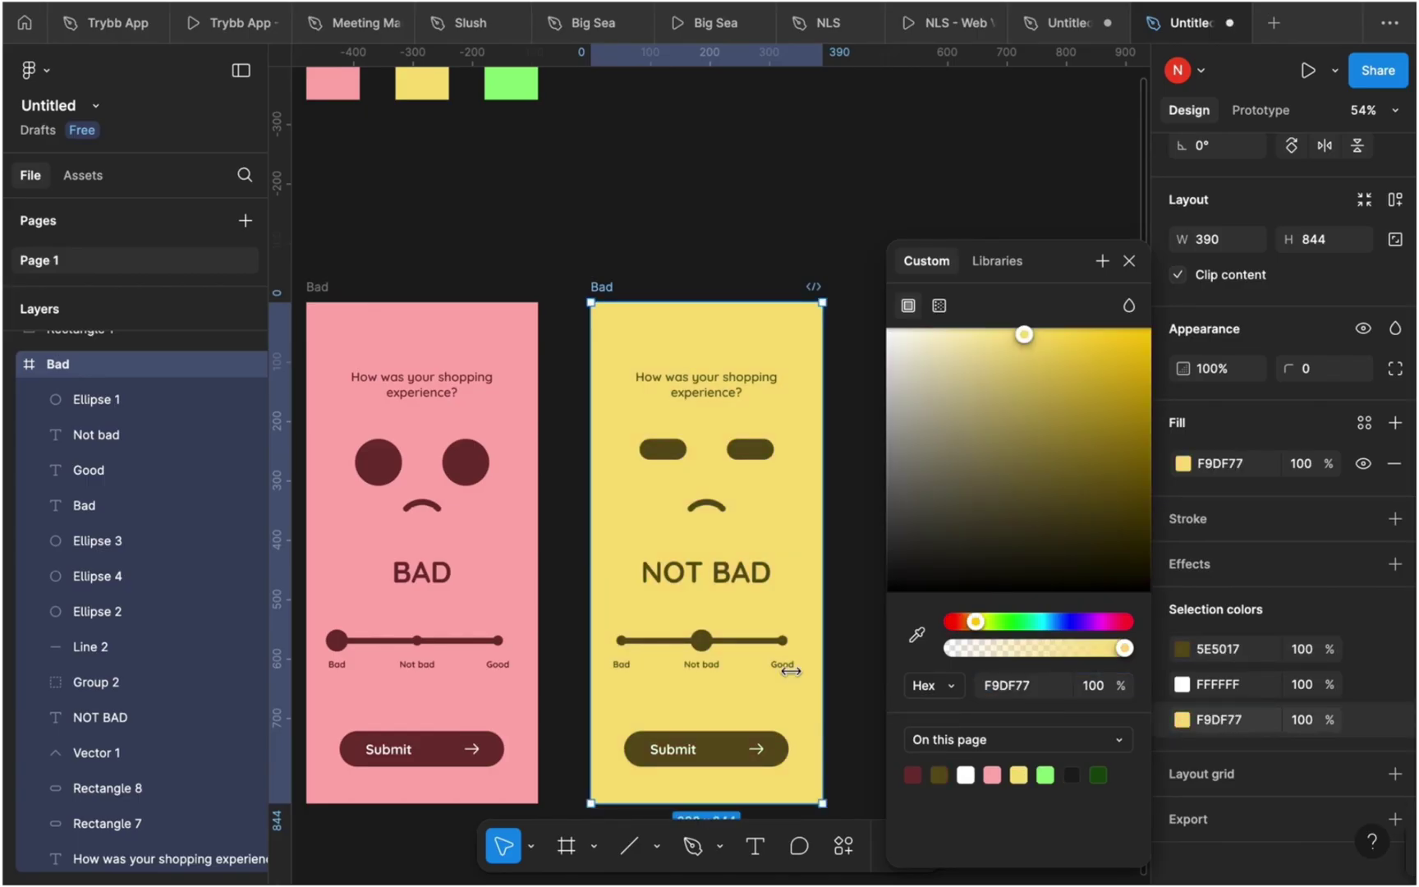
- Rename the yellow frame as NOT BAD
{"action": "double_click", "coordinate": [602, 288]}
{"action": "type", "text": "NOT BAD"}
{"action": "key", "text": "Return"}
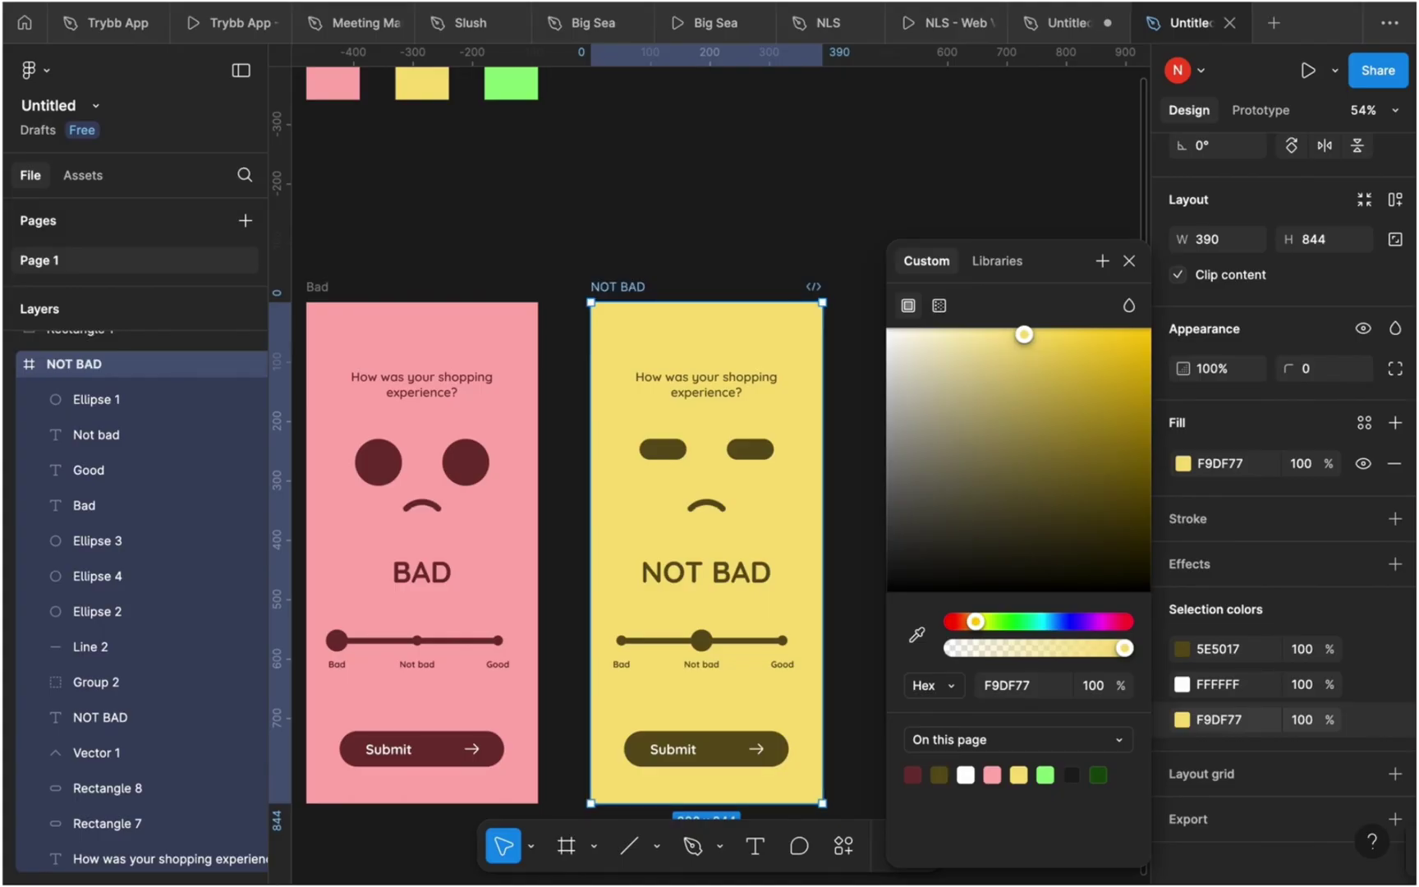
- Duplicate the Bad frame and place the copy to the right of the NOT BAD frame at X 982, Y 0
{"action": "scroll", "coordinate": [708, 213], "scroll_direction": "down", "scroll_amount": 5}
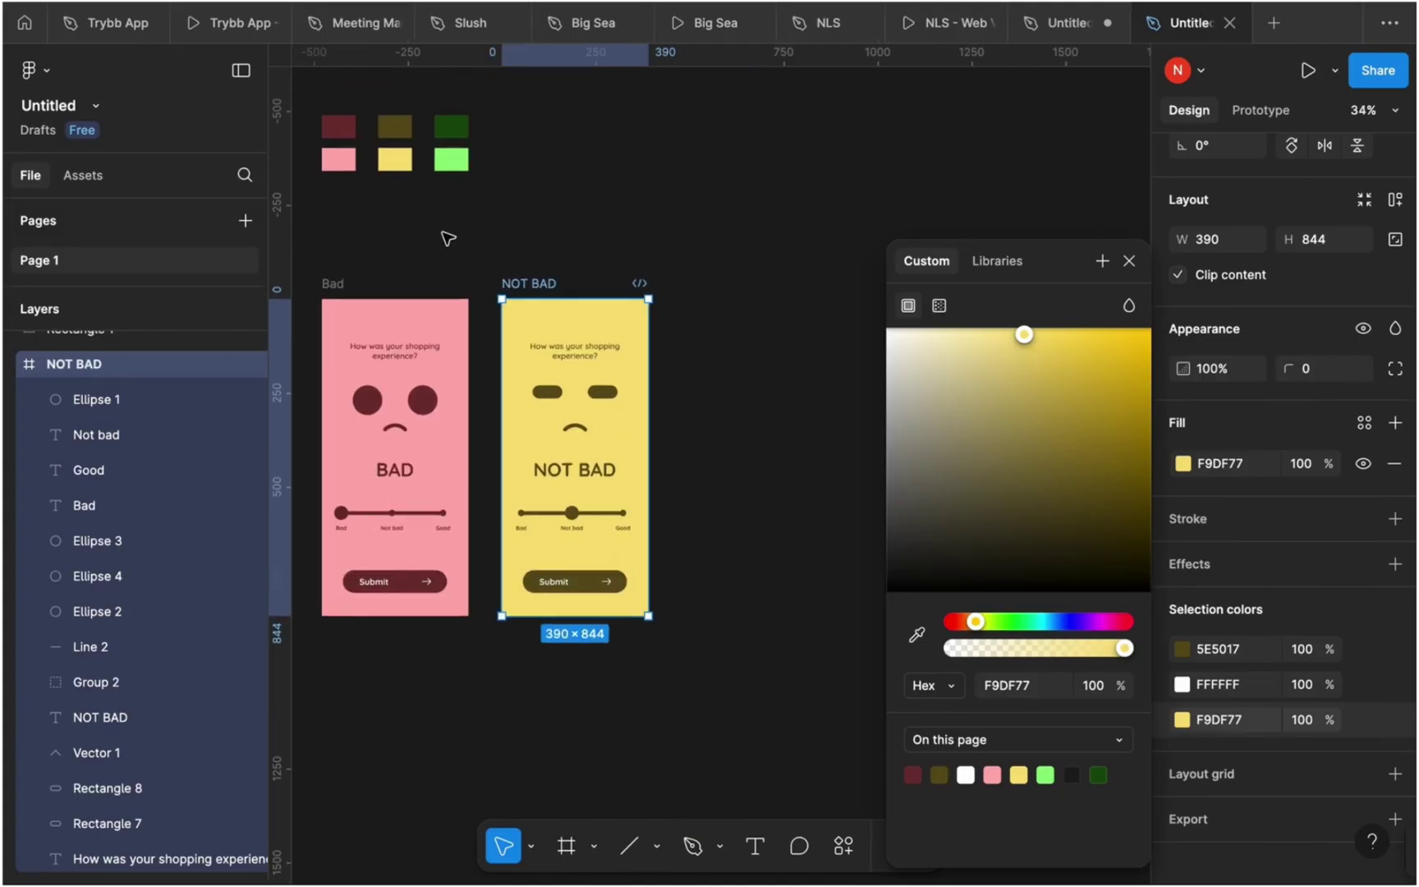
{"action": "left_click", "coordinate": [340, 276]}
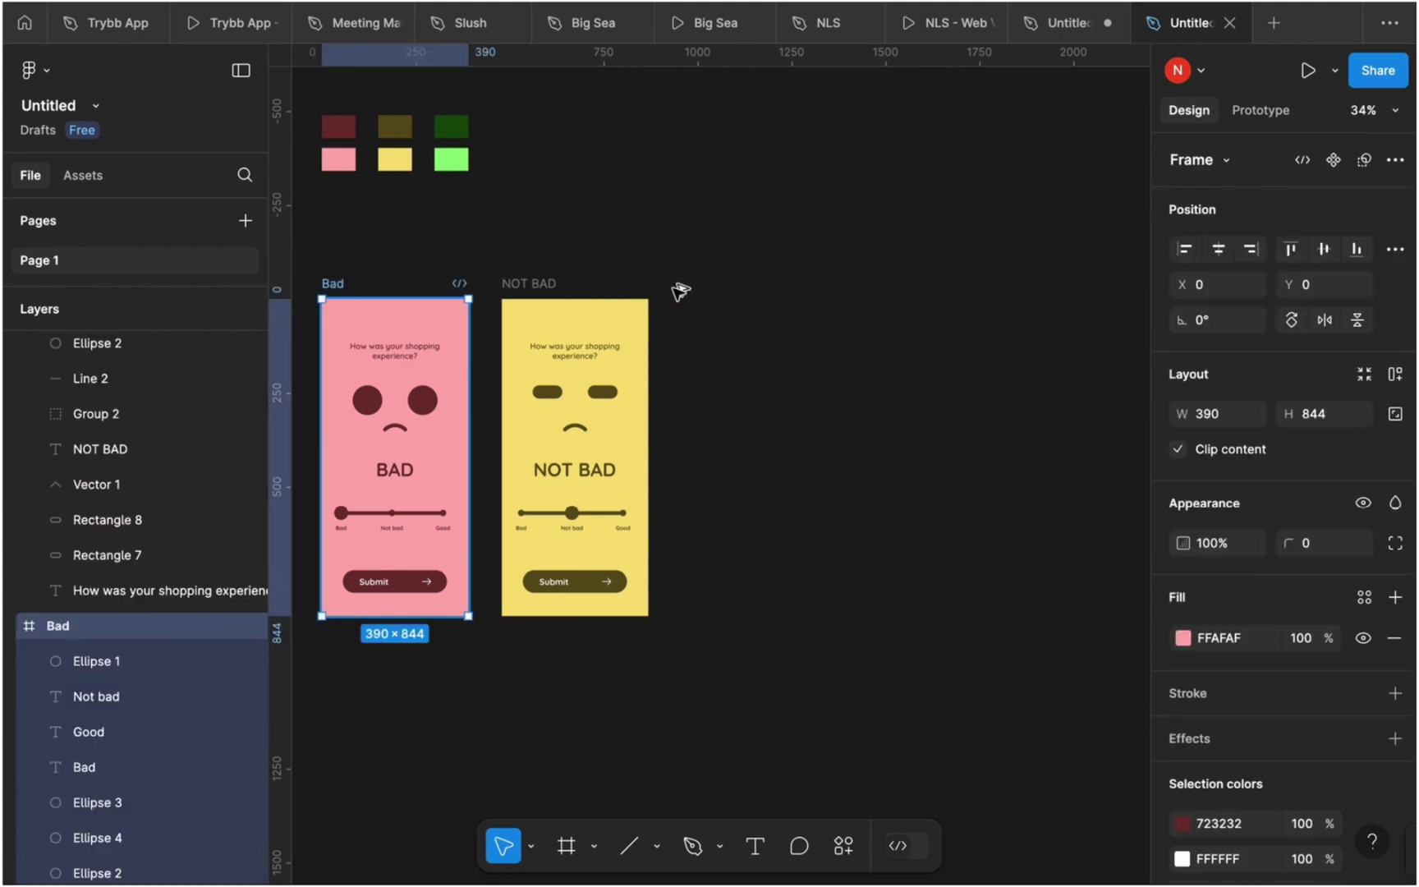
{"action": "key", "text": "ctrl+d"}
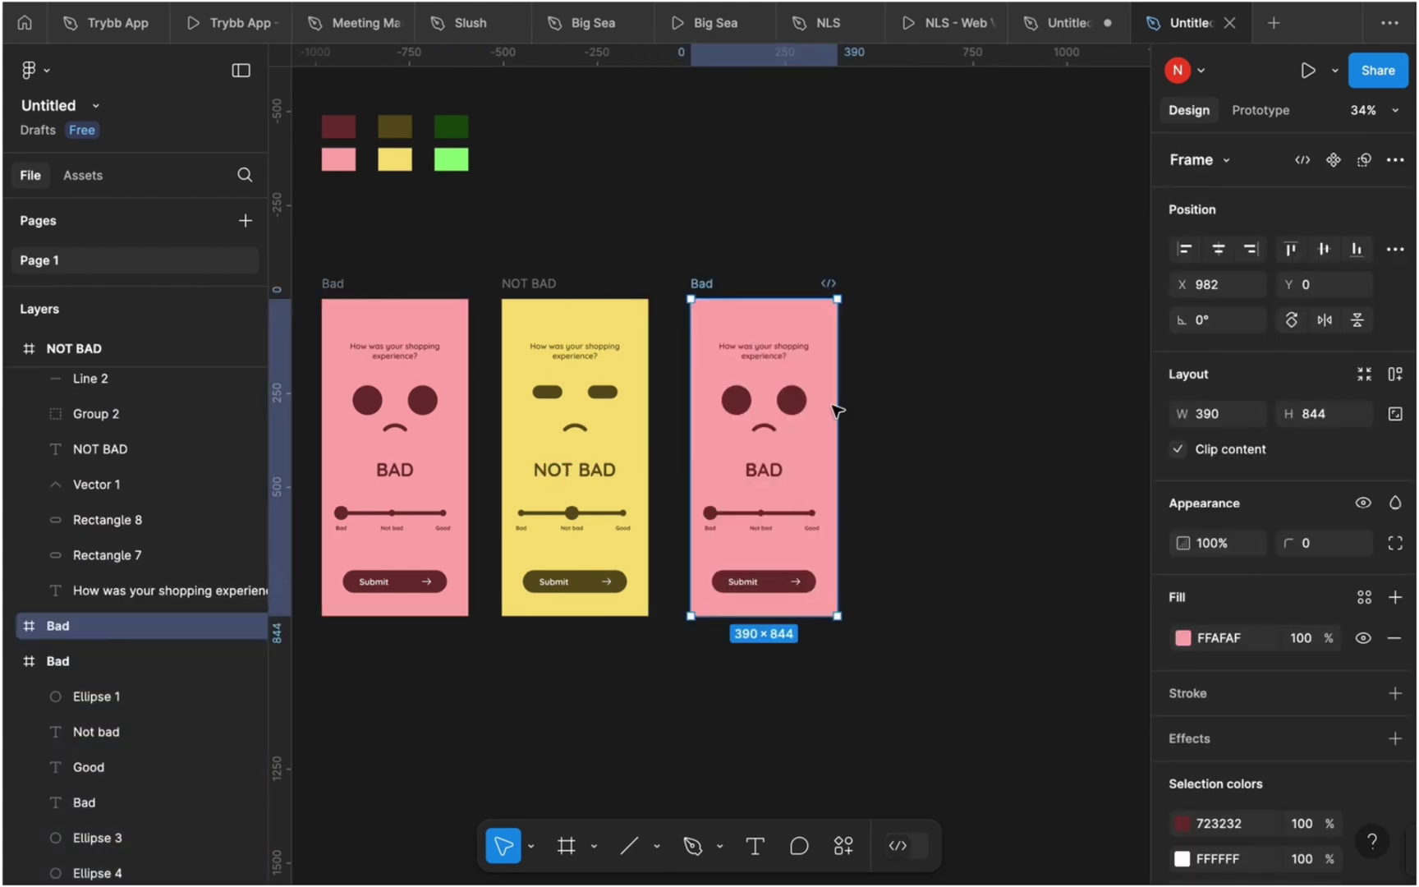
- Add two horizontal guides to the new Bad copy, one slightly above the eyes and one slightly below them
{"action": "scroll", "coordinate": [810, 361], "scroll_direction": "up", "scroll_amount": 5}
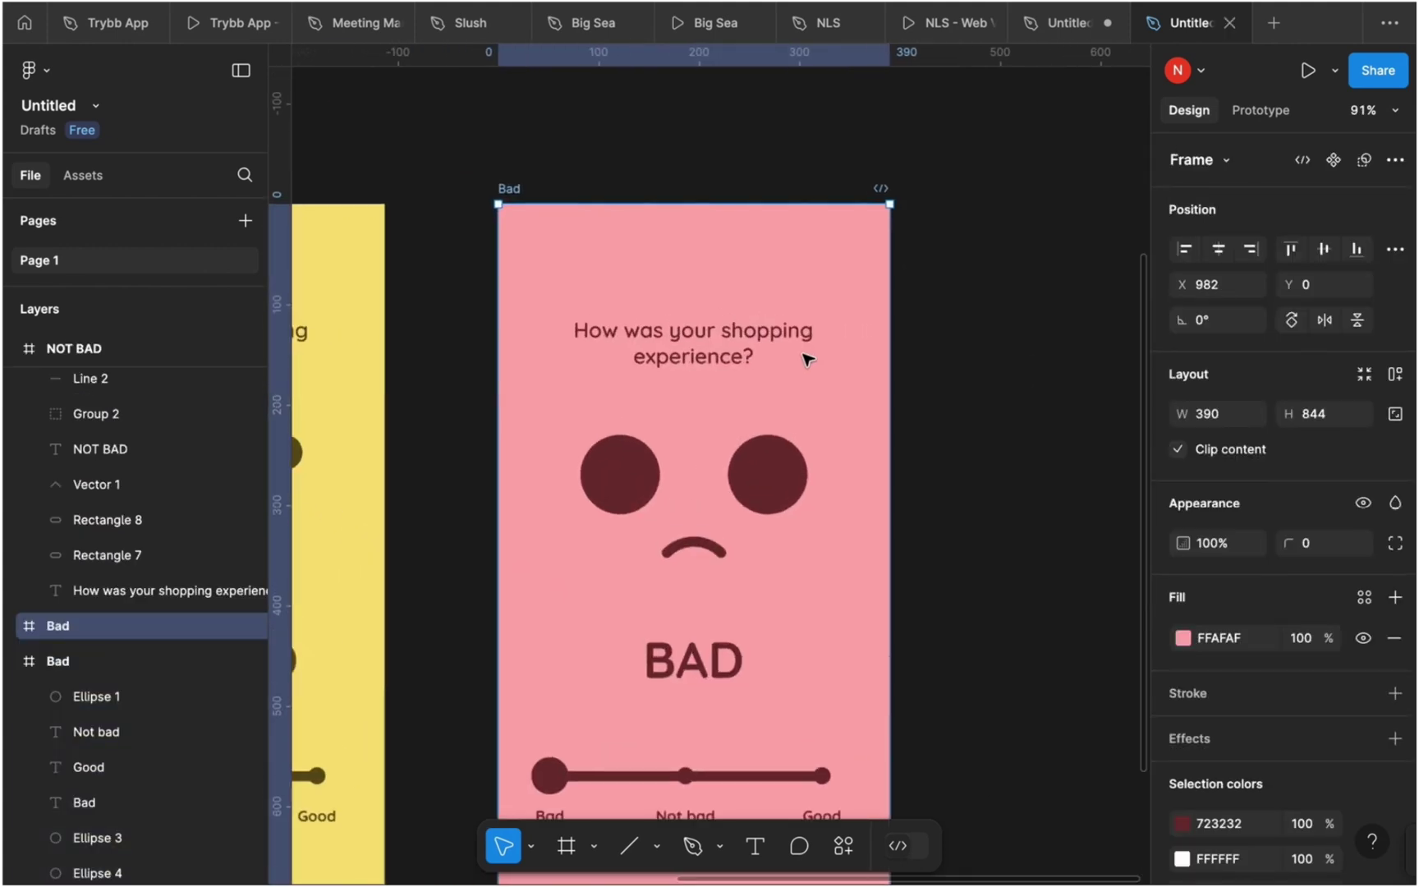
{"action": "left_click_drag", "start_coordinate": [696, 447], "coordinate": [694, 415]}
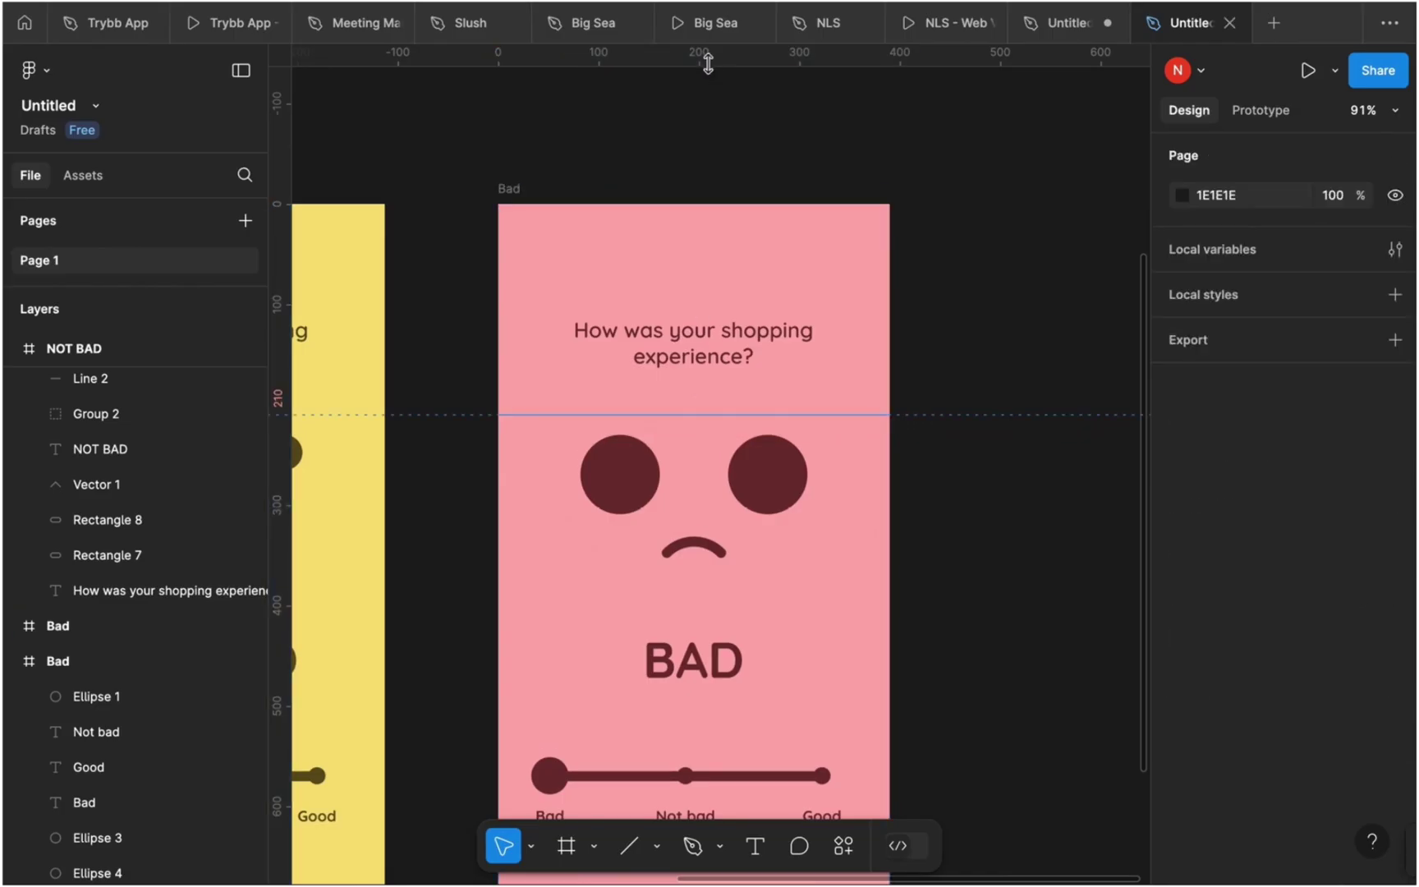
{"action": "left_click_drag", "start_coordinate": [705, 232], "coordinate": [712, 532]}
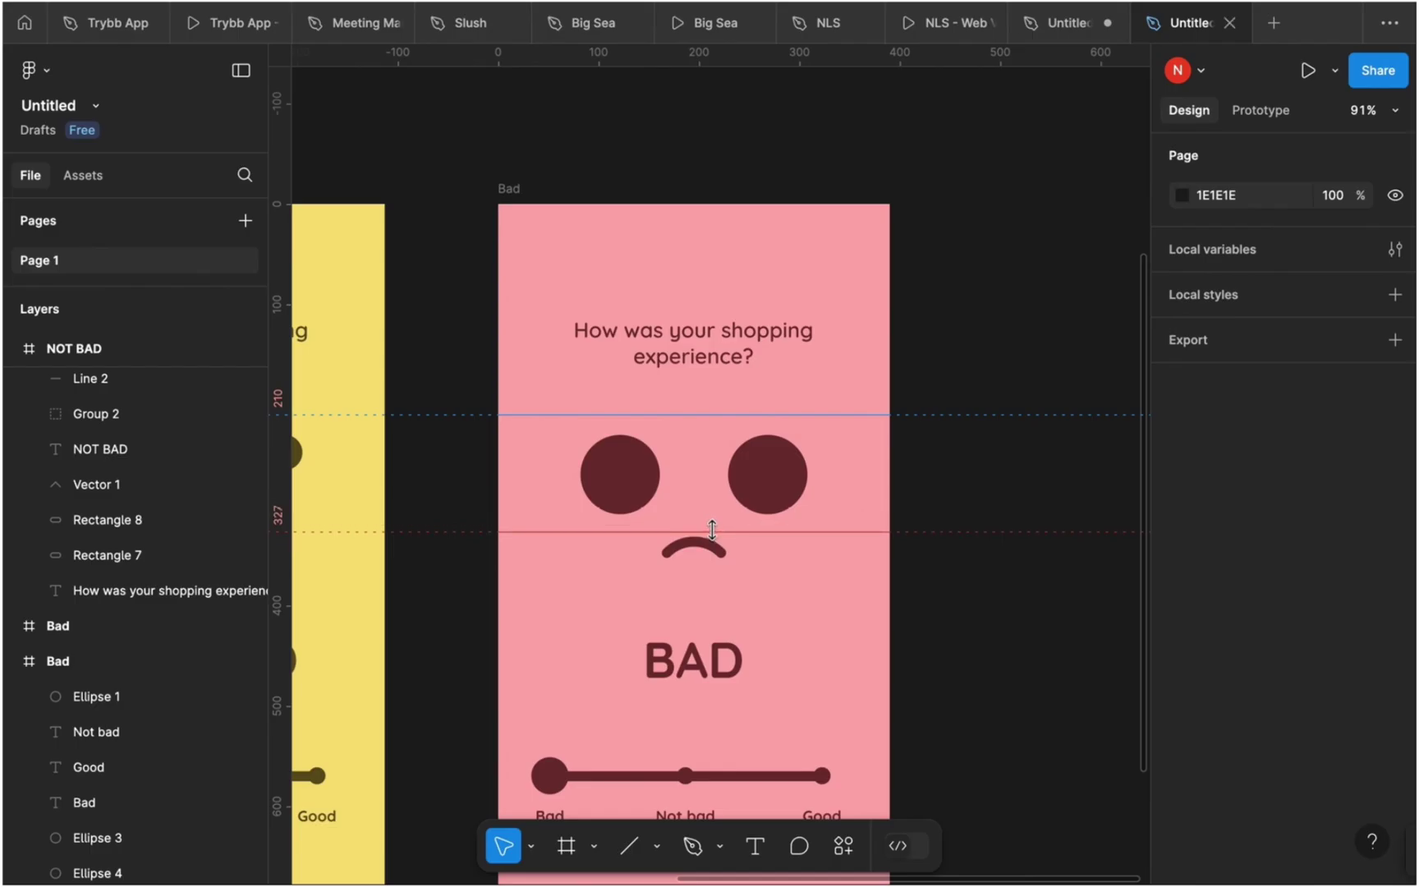
{"action": "left_click_drag", "start_coordinate": [713, 526], "coordinate": [713, 523]}
{"action": "scroll", "coordinate": [739, 473], "scroll_direction": "up", "scroll_amount": 5}
{"action": "left_click_drag", "start_coordinate": [649, 376], "coordinate": [650, 384]}
- Enlarge both eyes proportionally from their centres to 103 × 103 and rotate the mouth to -180° to form a smile
{"action": "left_click", "coordinate": [796, 416]}
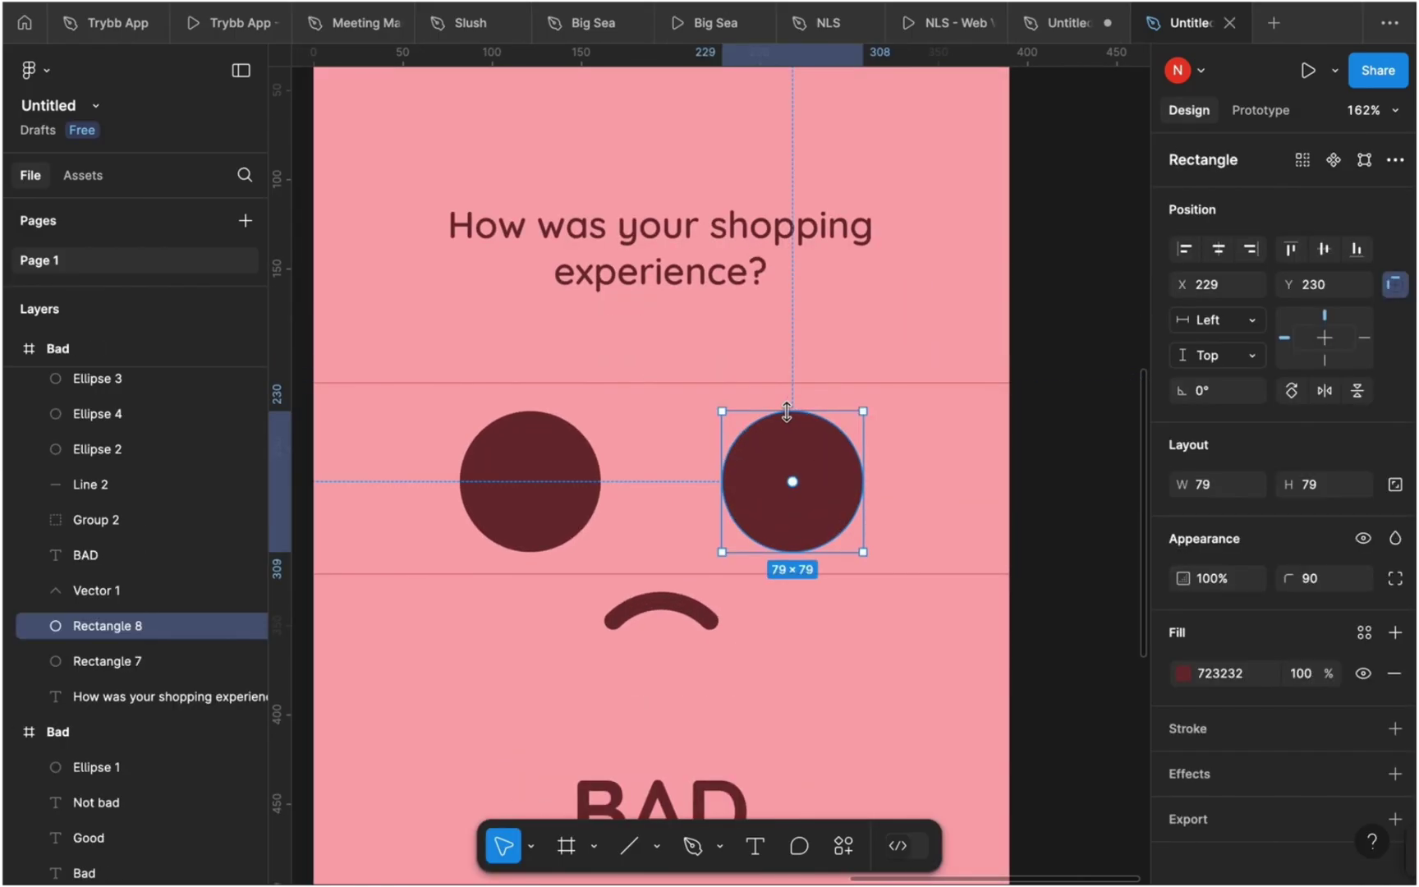
{"action": "left_click_drag", "start_coordinate": [787, 407], "coordinate": [789, 389]}
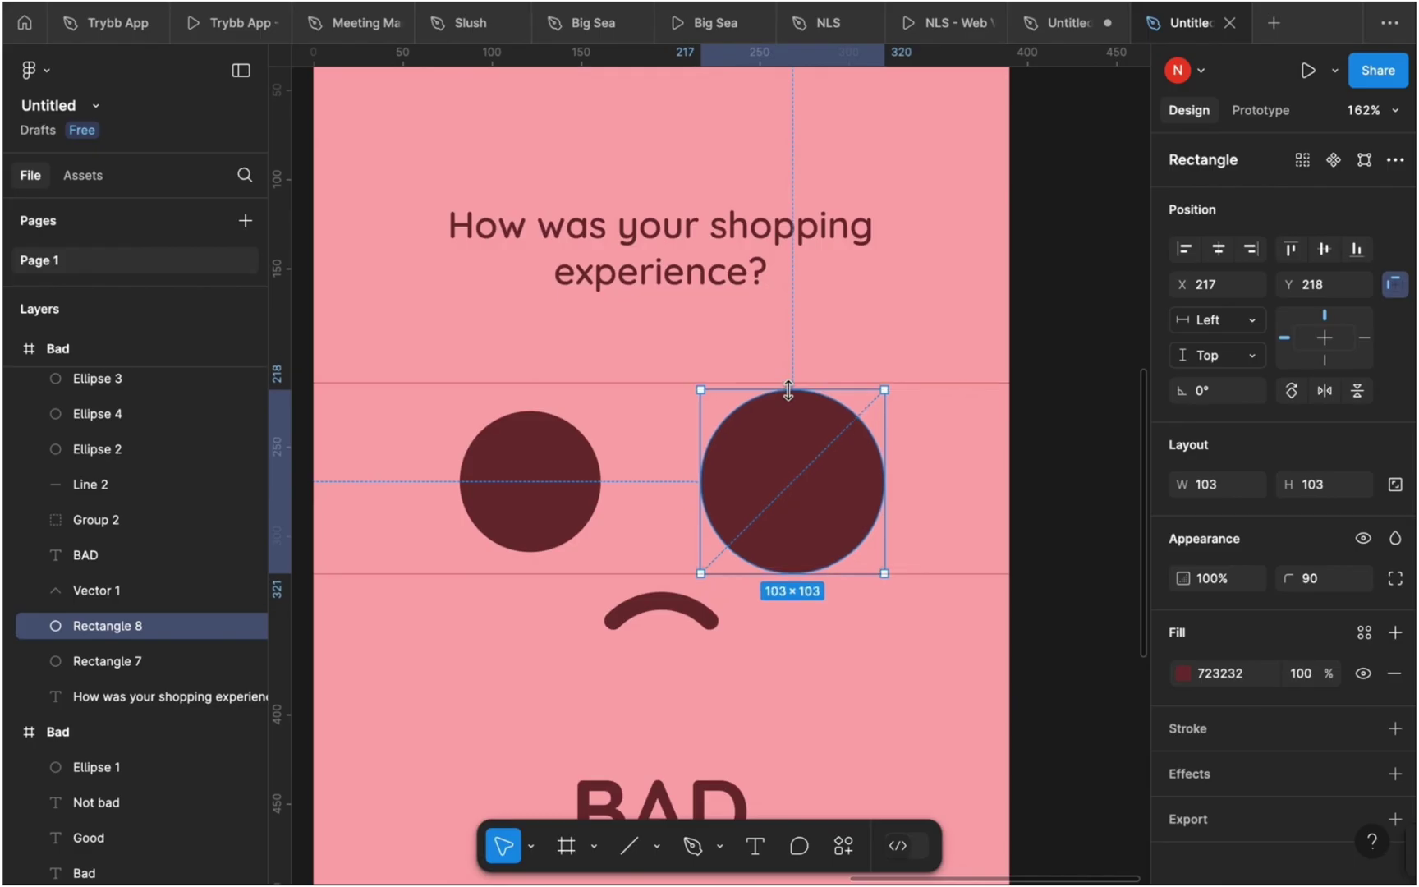
{"action": "left_click", "coordinate": [526, 443]}
{"action": "left_click_drag", "start_coordinate": [529, 412], "coordinate": [530, 391]}
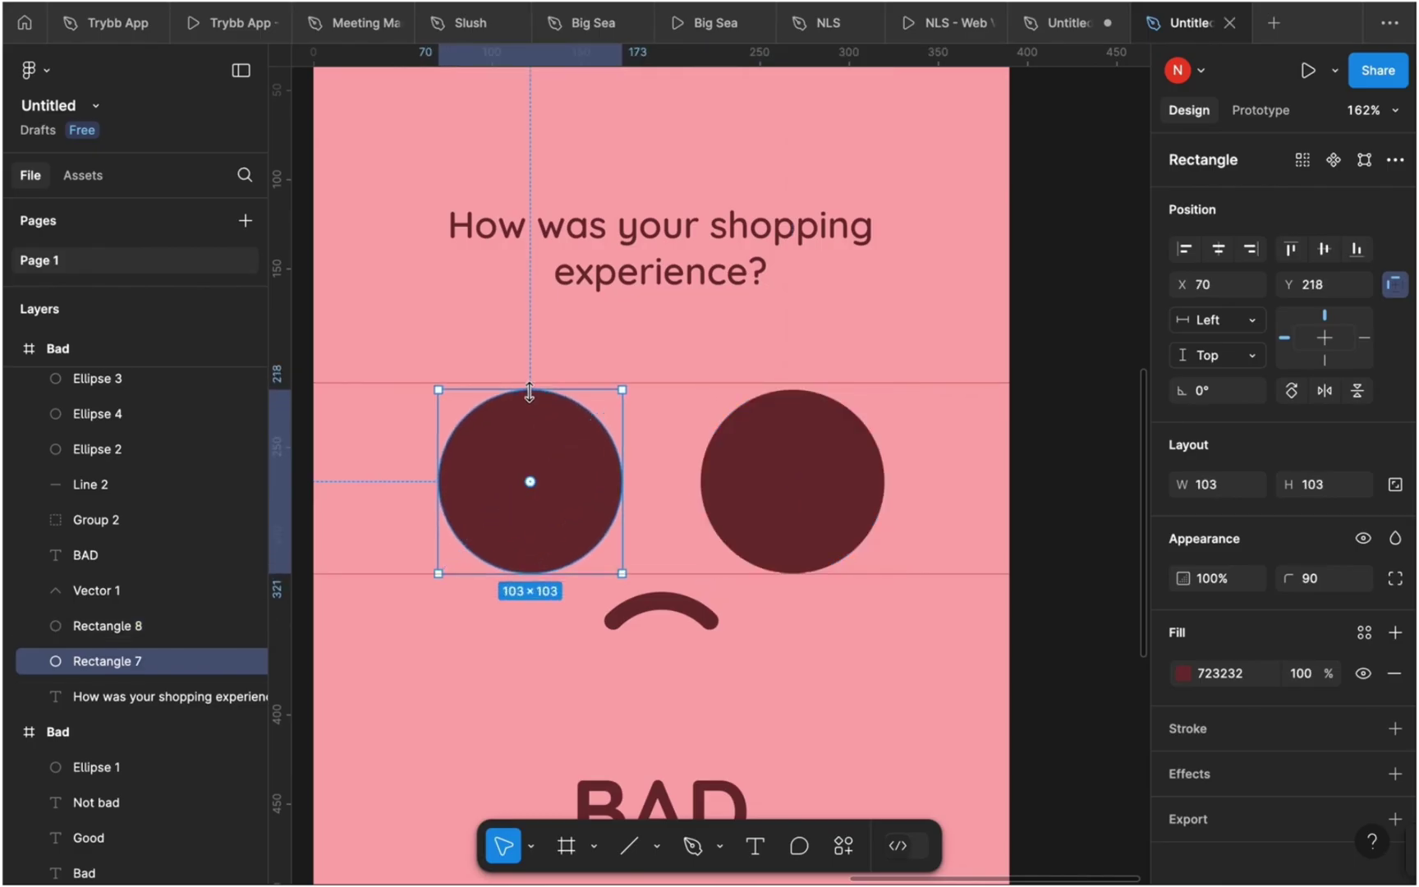
{"action": "left_click", "coordinate": [687, 615]}
{"action": "left_click_drag", "start_coordinate": [718, 635], "coordinate": [605, 567]}
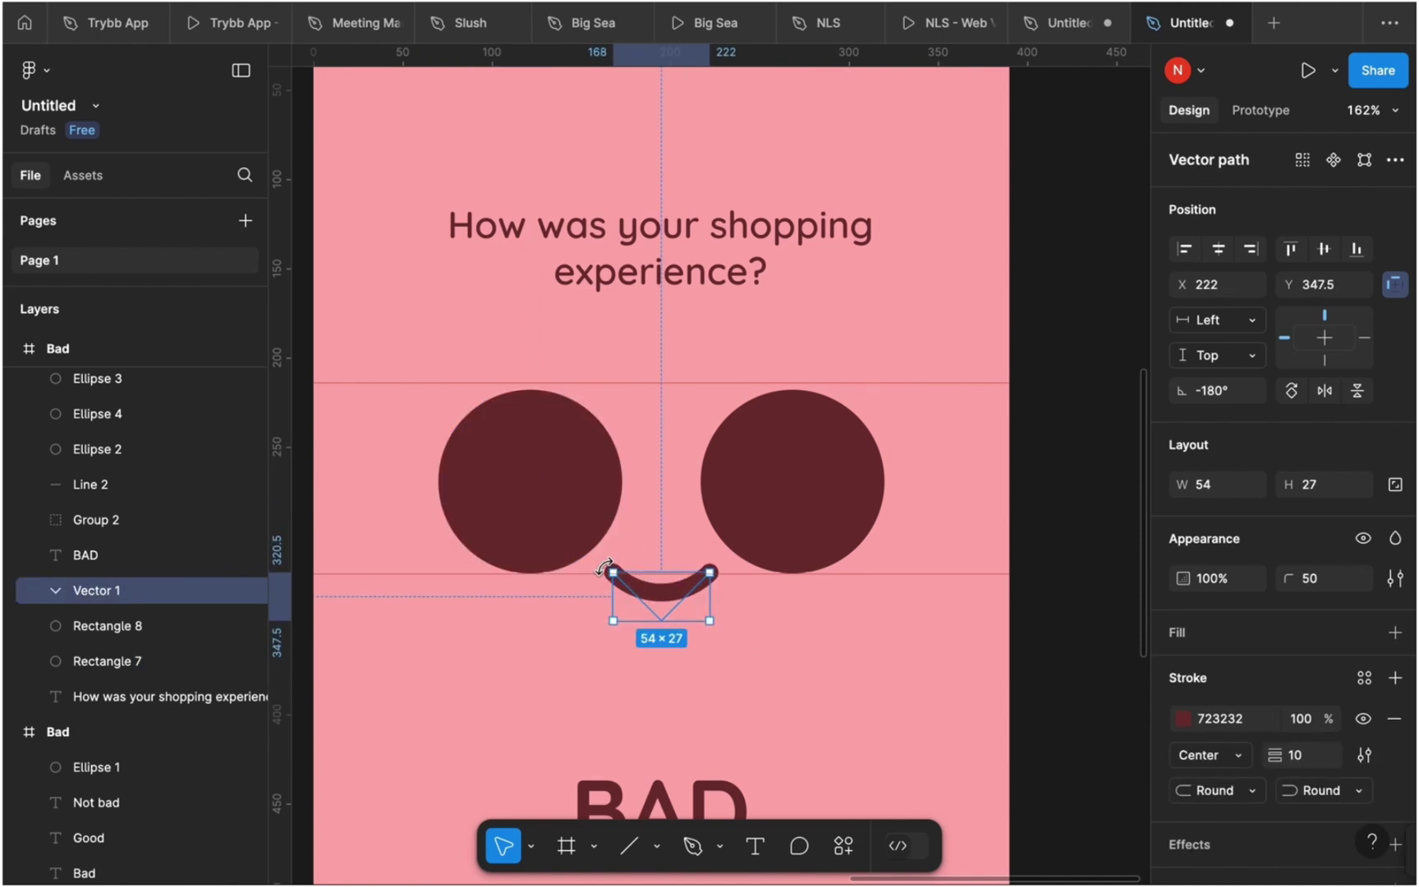
- Change the new copy's BAD text to GOOD and move its slider knob to the Good stop
{"action": "scroll", "coordinate": [605, 567], "scroll_direction": "down", "scroll_amount": 5}
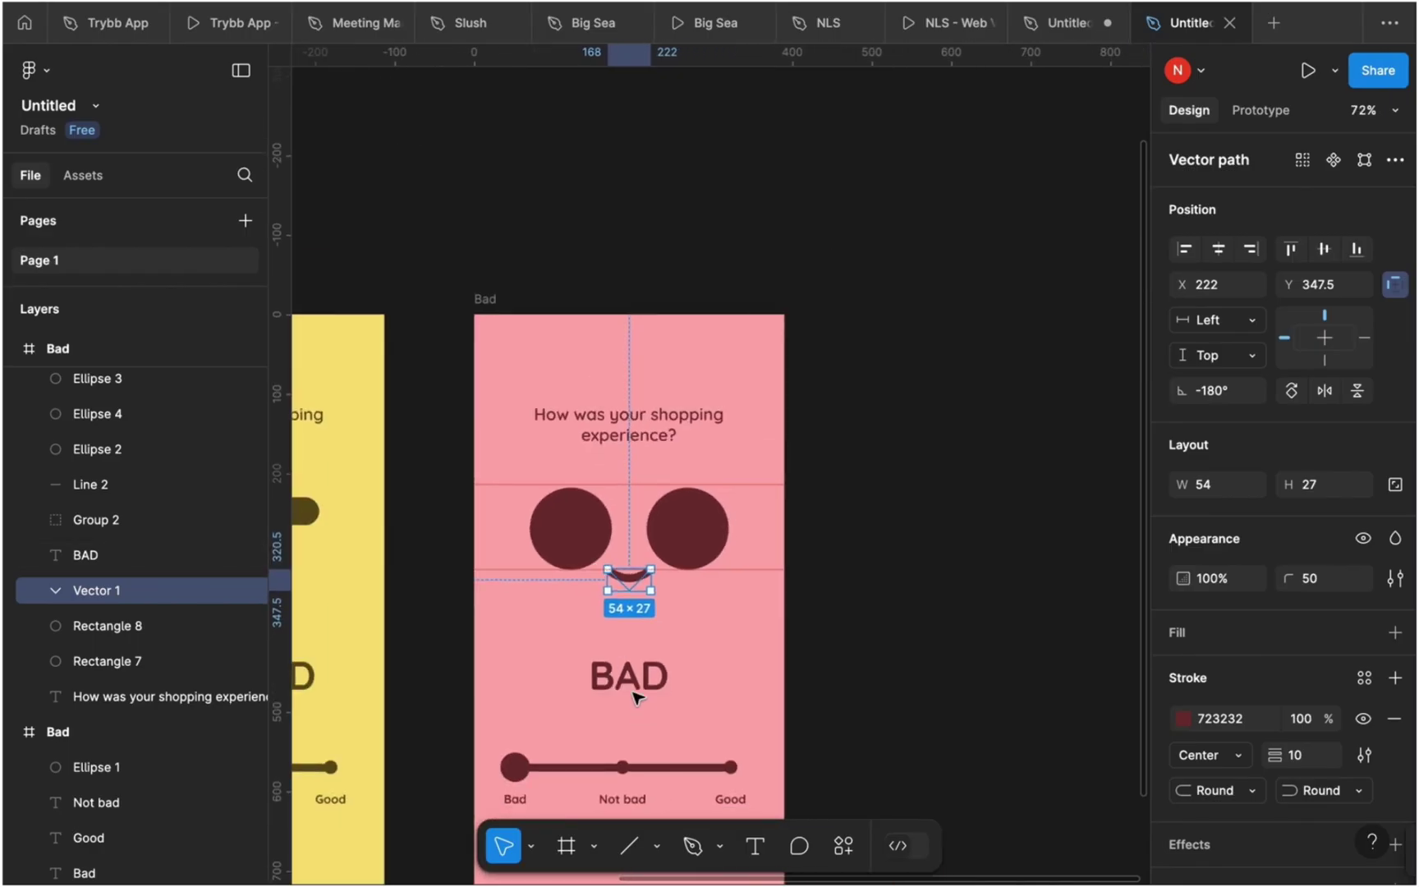
{"action": "left_click", "coordinate": [629, 678]}
{"action": "double_click", "coordinate": [629, 678]}
{"action": "type", "text": "GOOD"}
{"action": "key", "text": "Escape"}
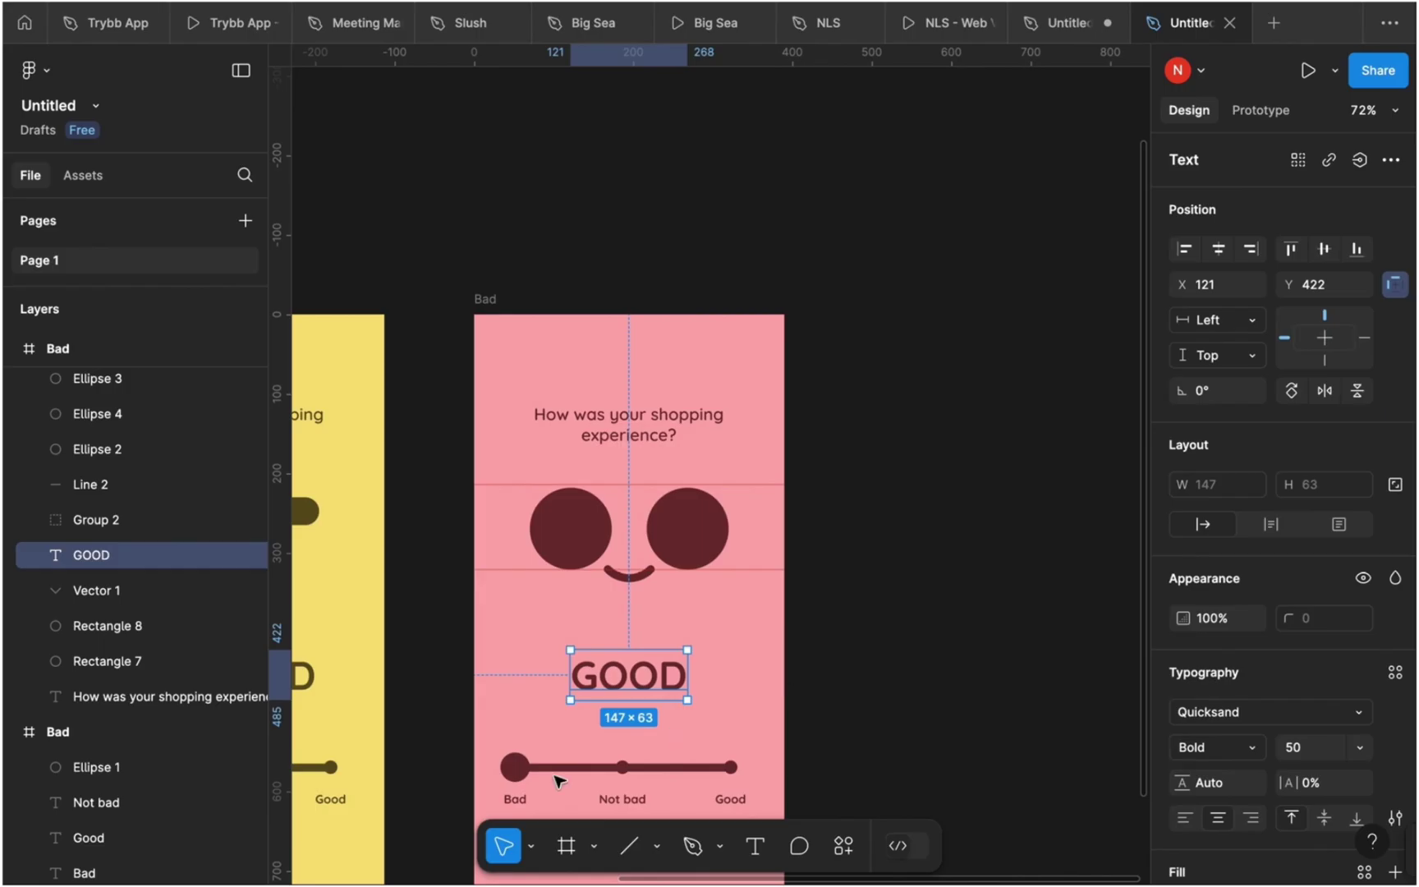
{"action": "left_click", "coordinate": [518, 773]}
{"action": "left_click_drag", "start_coordinate": [520, 774], "coordinate": [728, 767]}
- Recolour the whole smiling frame, replacing the dark red with 164C0B and the pink with 8DEF7A
{"action": "scroll", "coordinate": [730, 770], "scroll_direction": "down", "scroll_amount": 5}
{"action": "scroll", "coordinate": [729, 770], "scroll_direction": "down", "scroll_amount": 2}
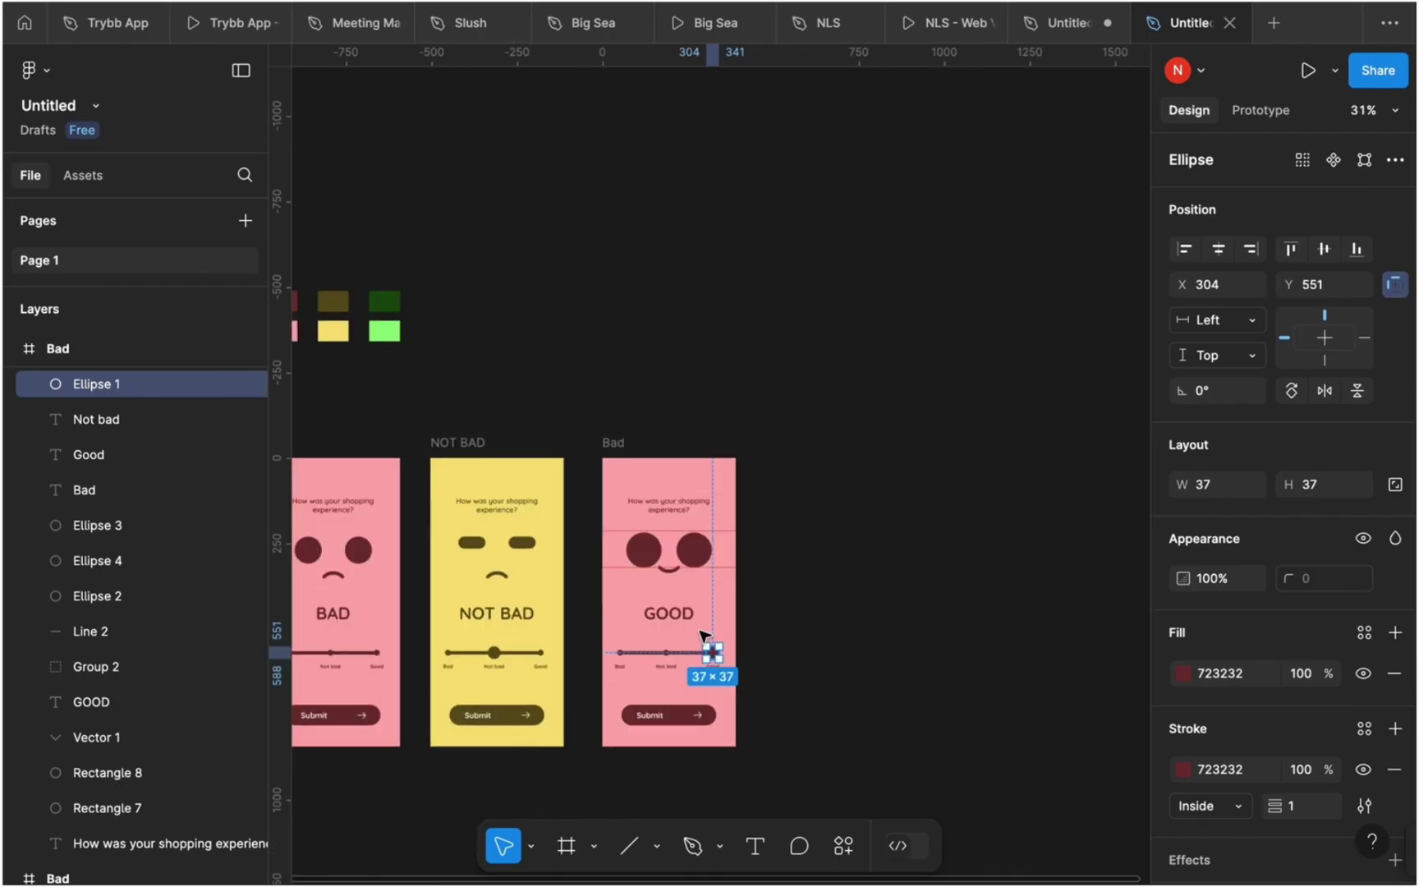
{"action": "left_click", "coordinate": [622, 444]}
{"action": "scroll", "coordinate": [1214, 681], "scroll_direction": "down", "scroll_amount": 5}
{"action": "left_click", "coordinate": [1182, 638]}
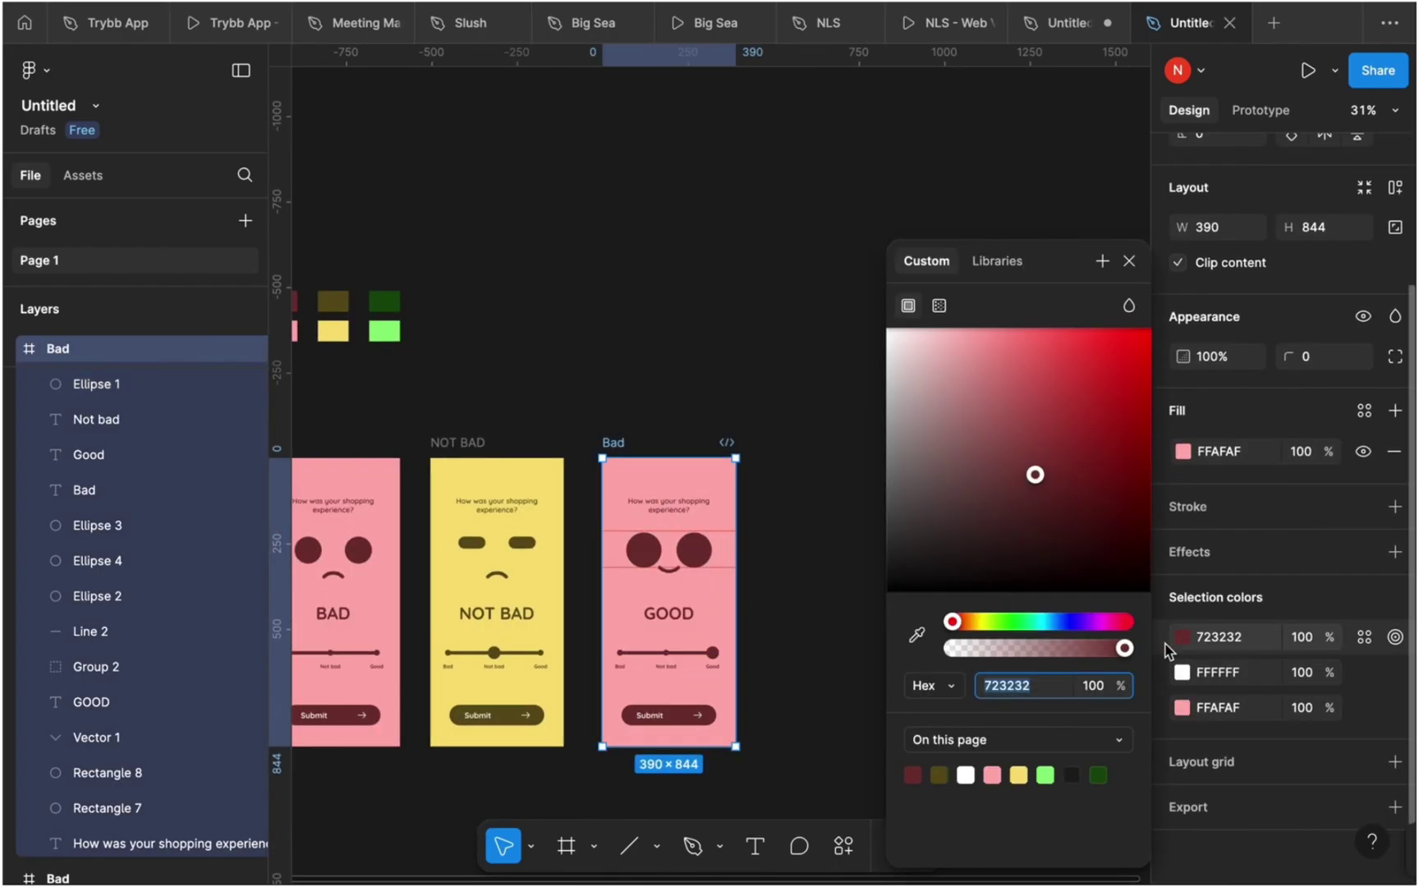
{"action": "left_click", "coordinate": [1100, 775]}
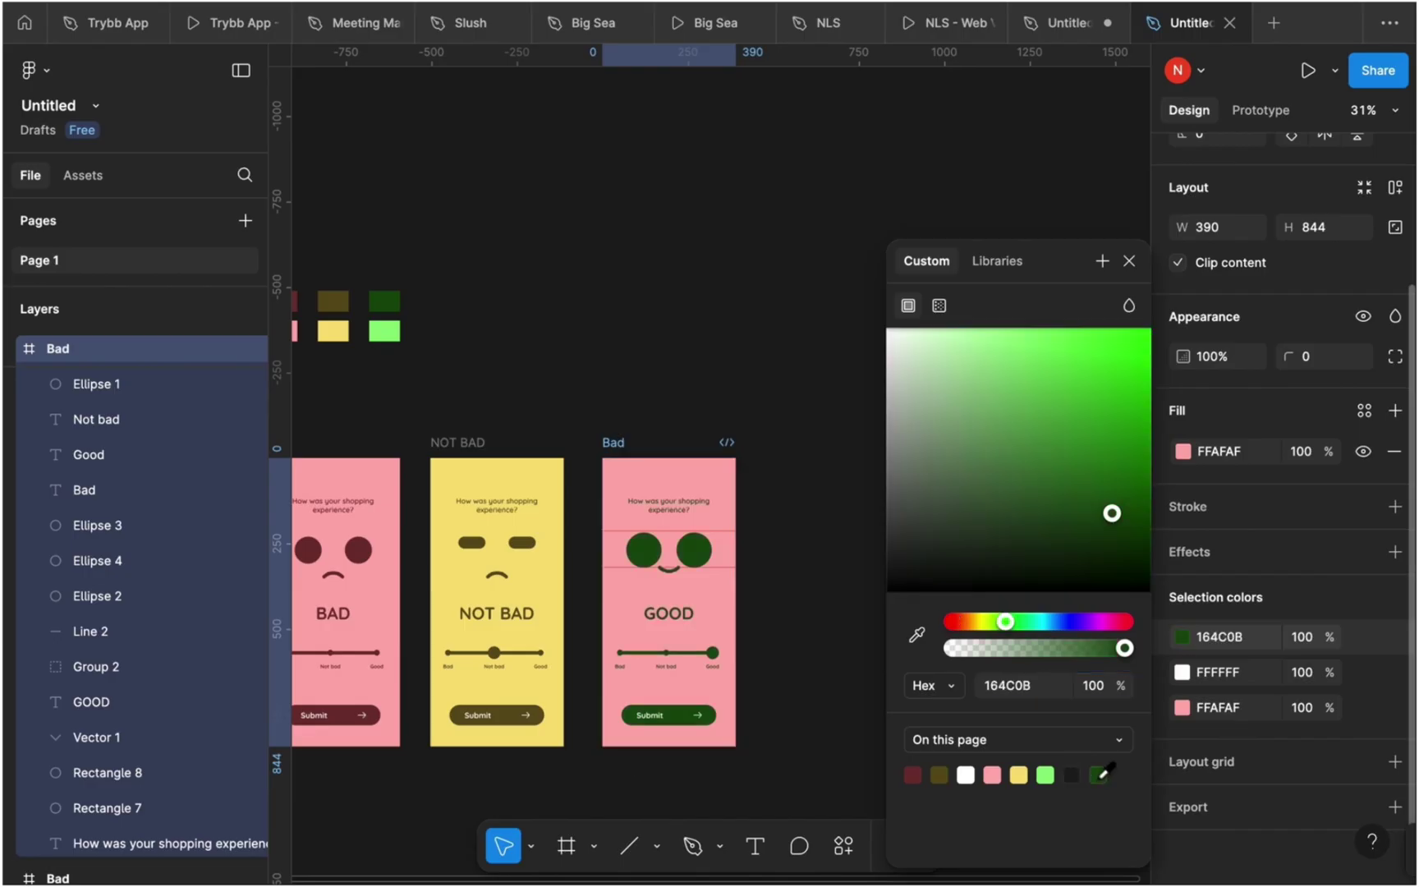
{"action": "left_click", "coordinate": [1183, 708]}
{"action": "left_click", "coordinate": [1073, 775]}
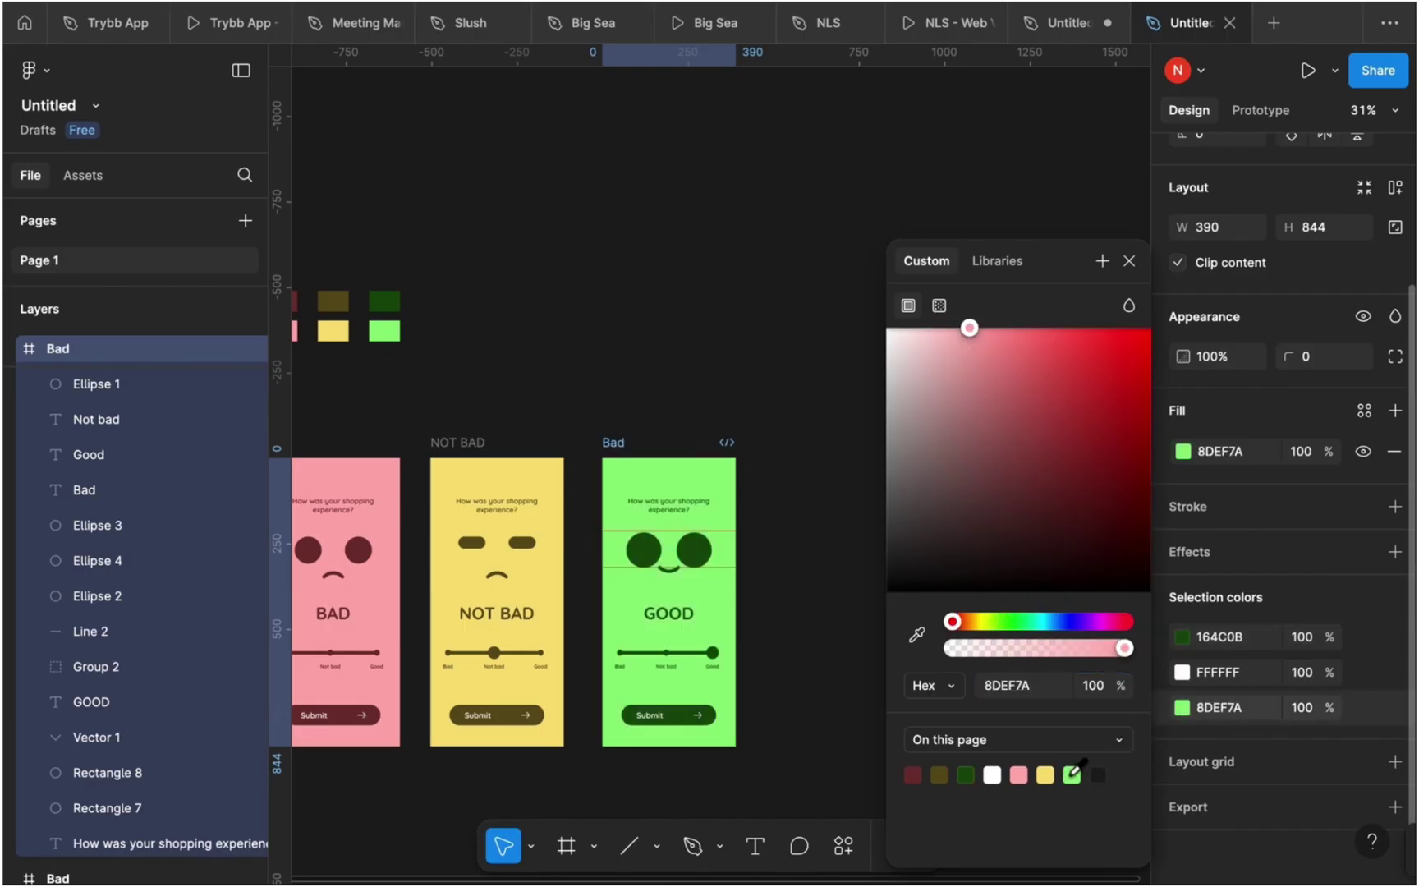
- Rename the green frame as GOOD and close the colour picker
{"action": "double_click", "coordinate": [618, 442]}
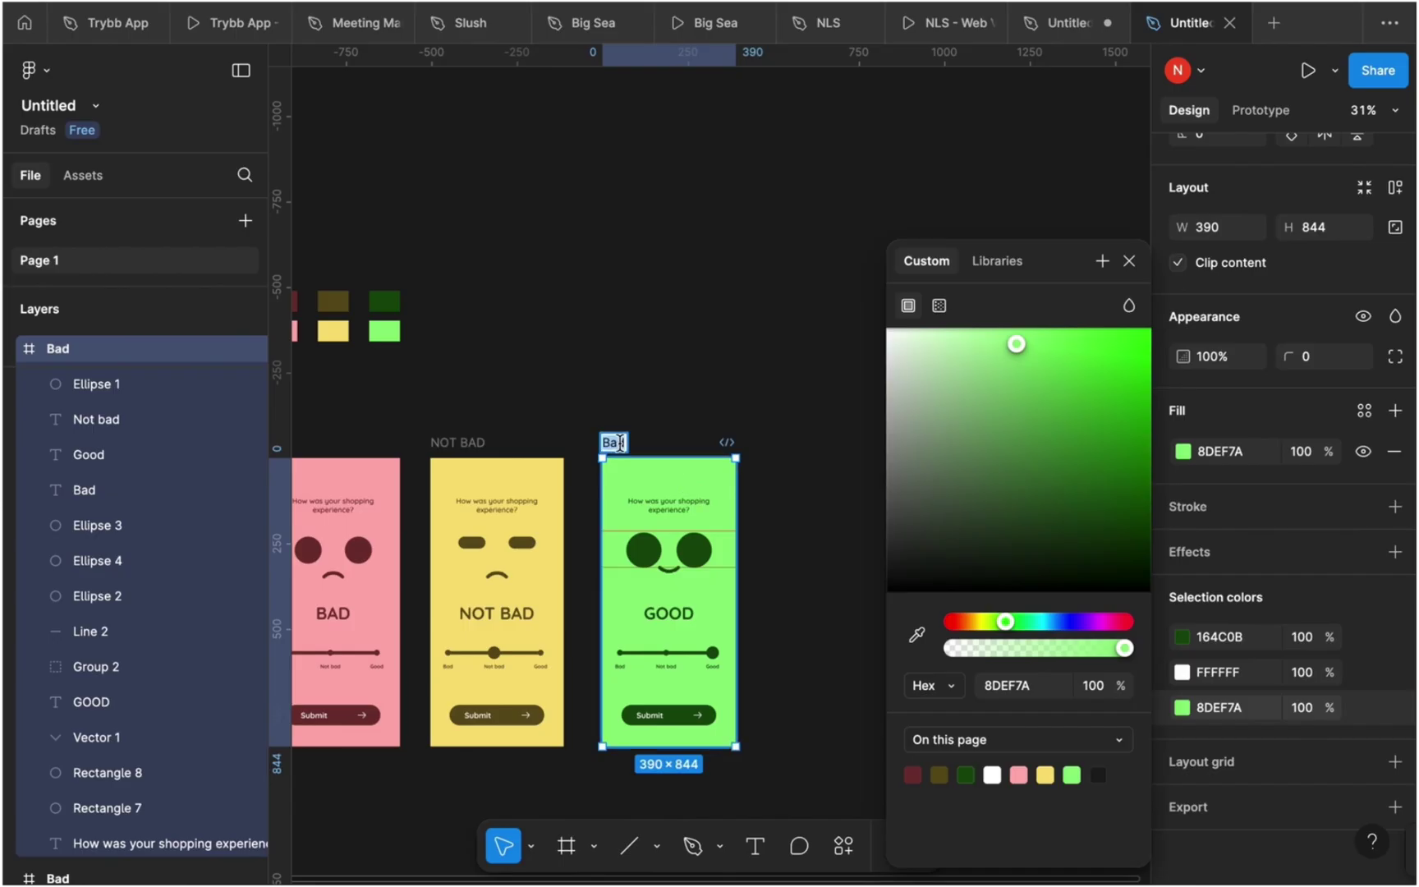
{"action": "type", "text": "GOOD"}
{"action": "key", "text": "Return"}
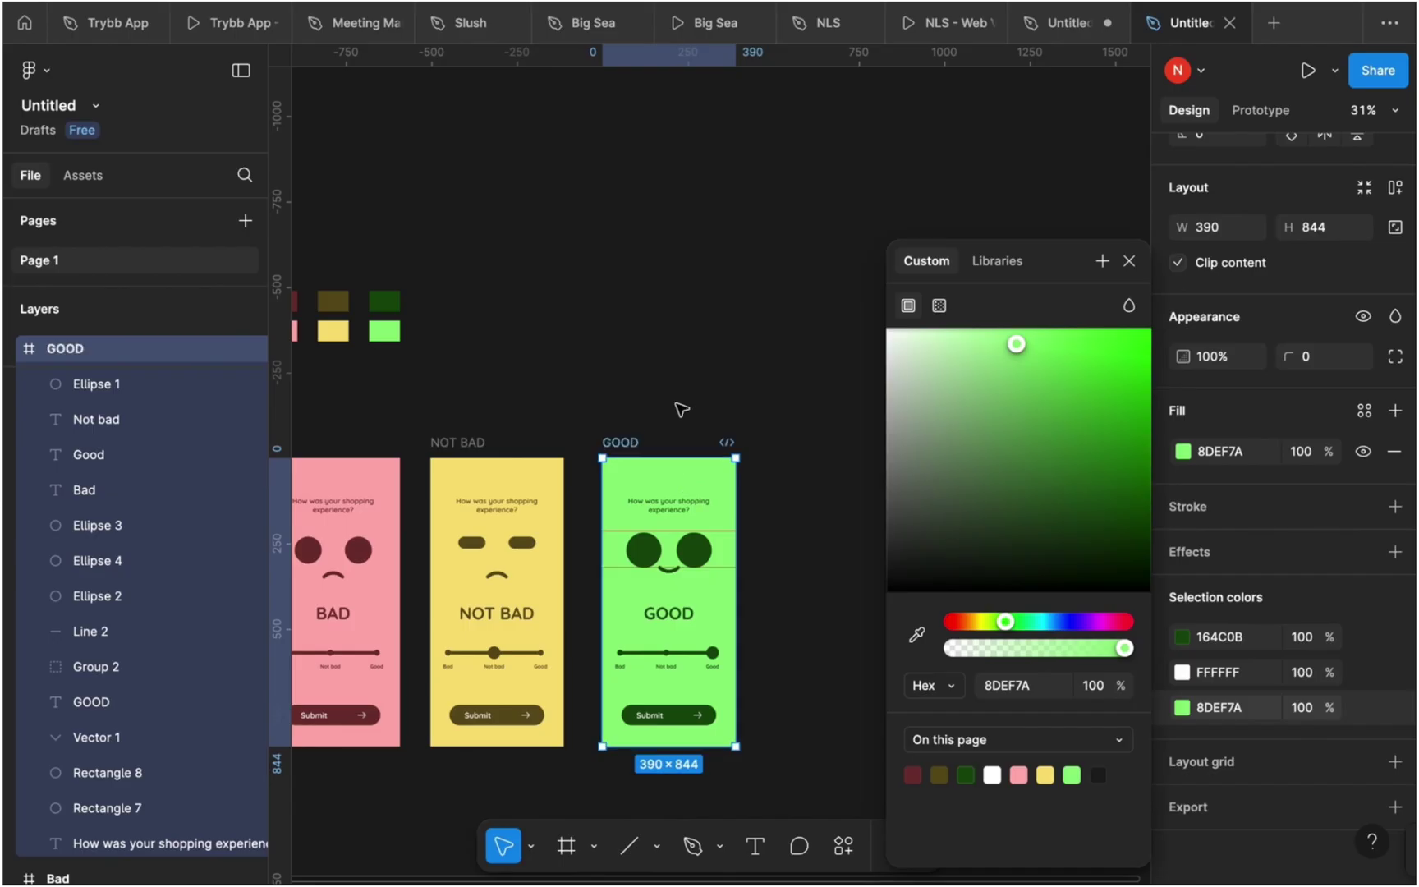
{"action": "left_click", "coordinate": [1131, 263]}
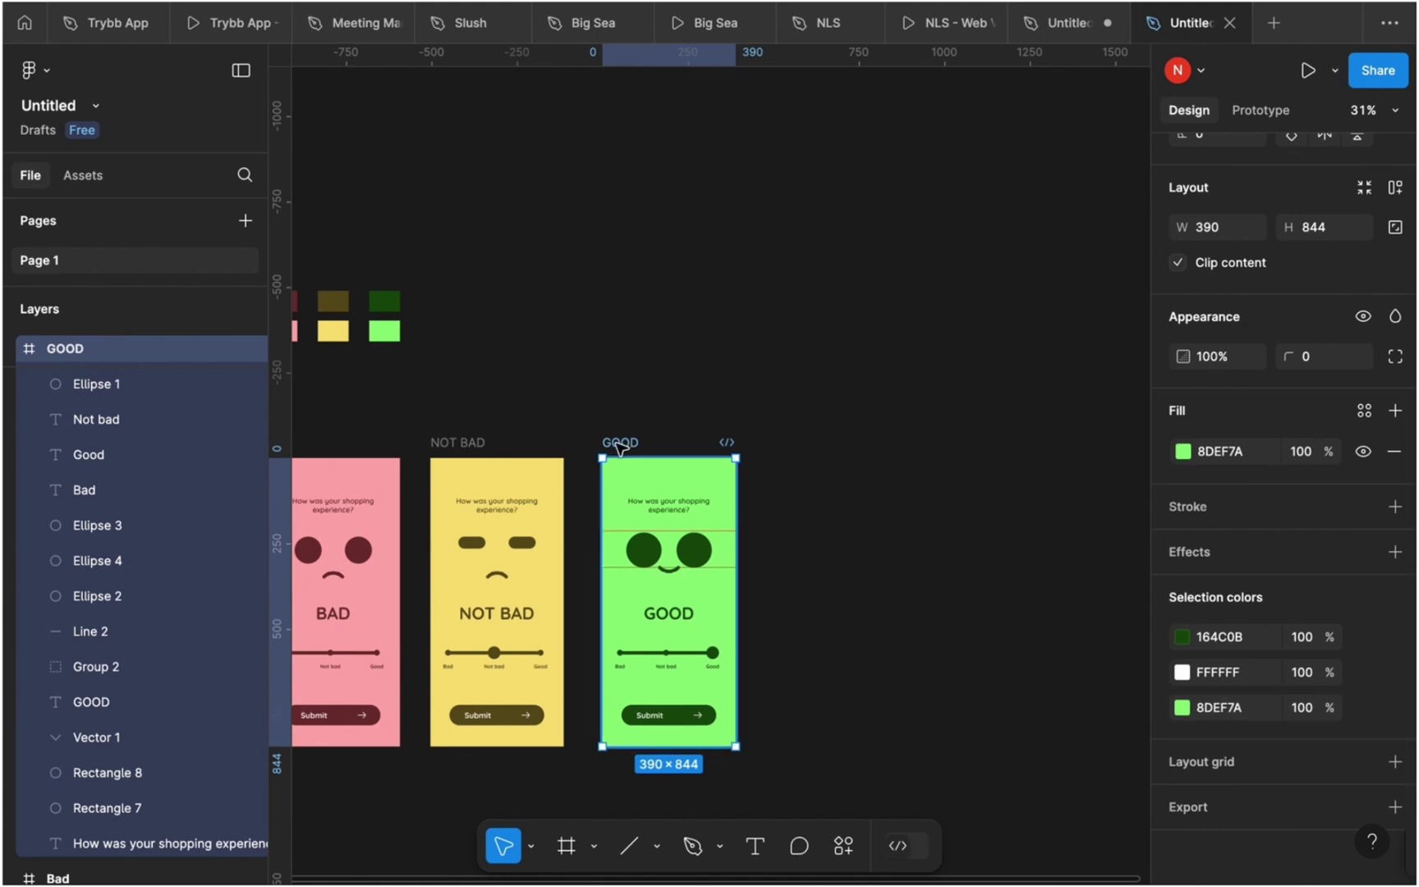
- Duplicate the GOOD frame and rename the copy as FEEDBACK
{"action": "key", "text": "ctrl+d"}
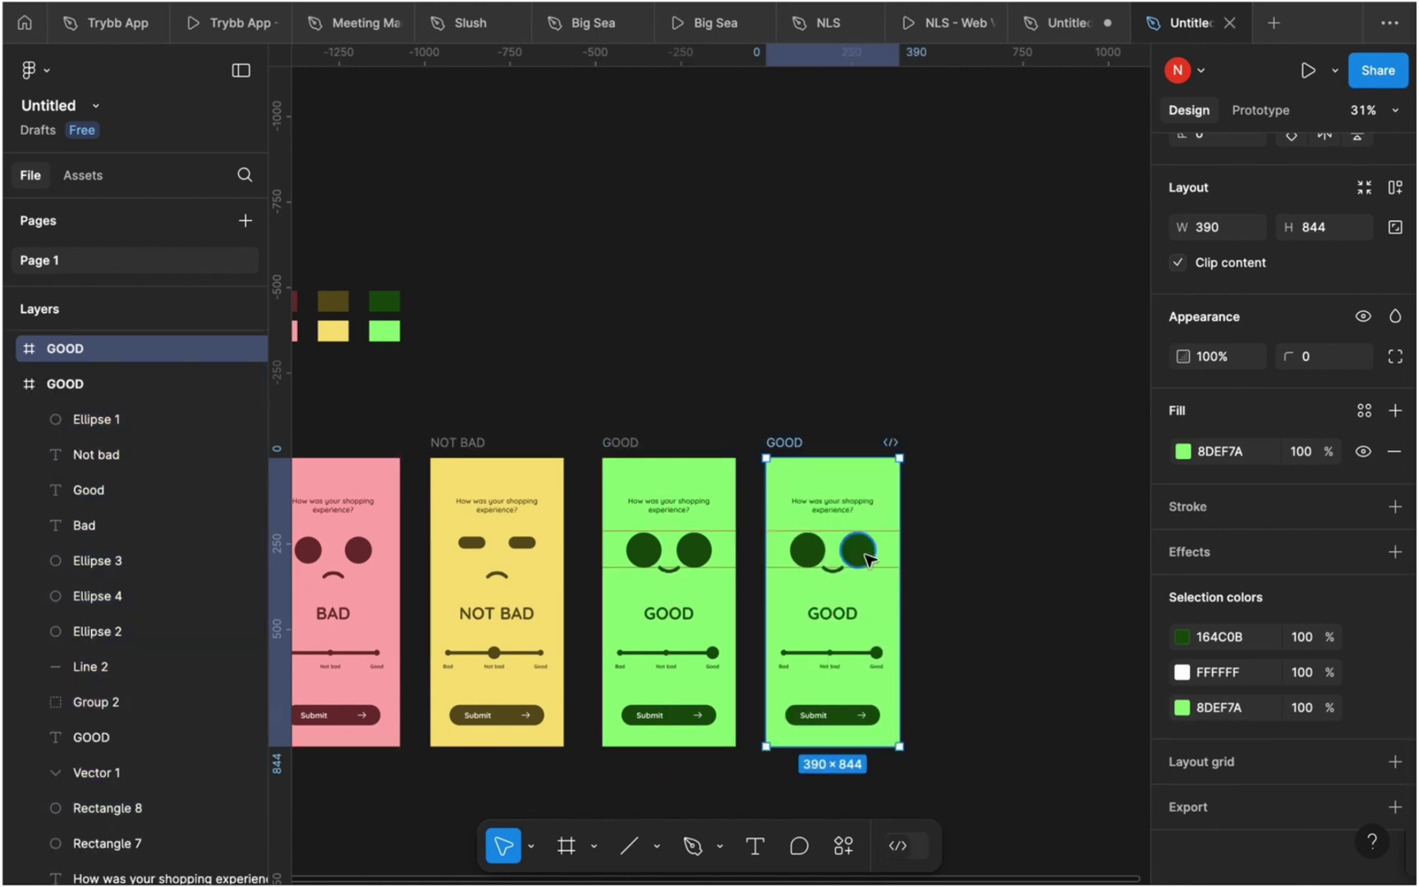
{"action": "scroll", "coordinate": [866, 557], "scroll_direction": "up", "scroll_amount": 5}
{"action": "scroll", "coordinate": [867, 557], "scroll_direction": "down", "scroll_amount": 1}
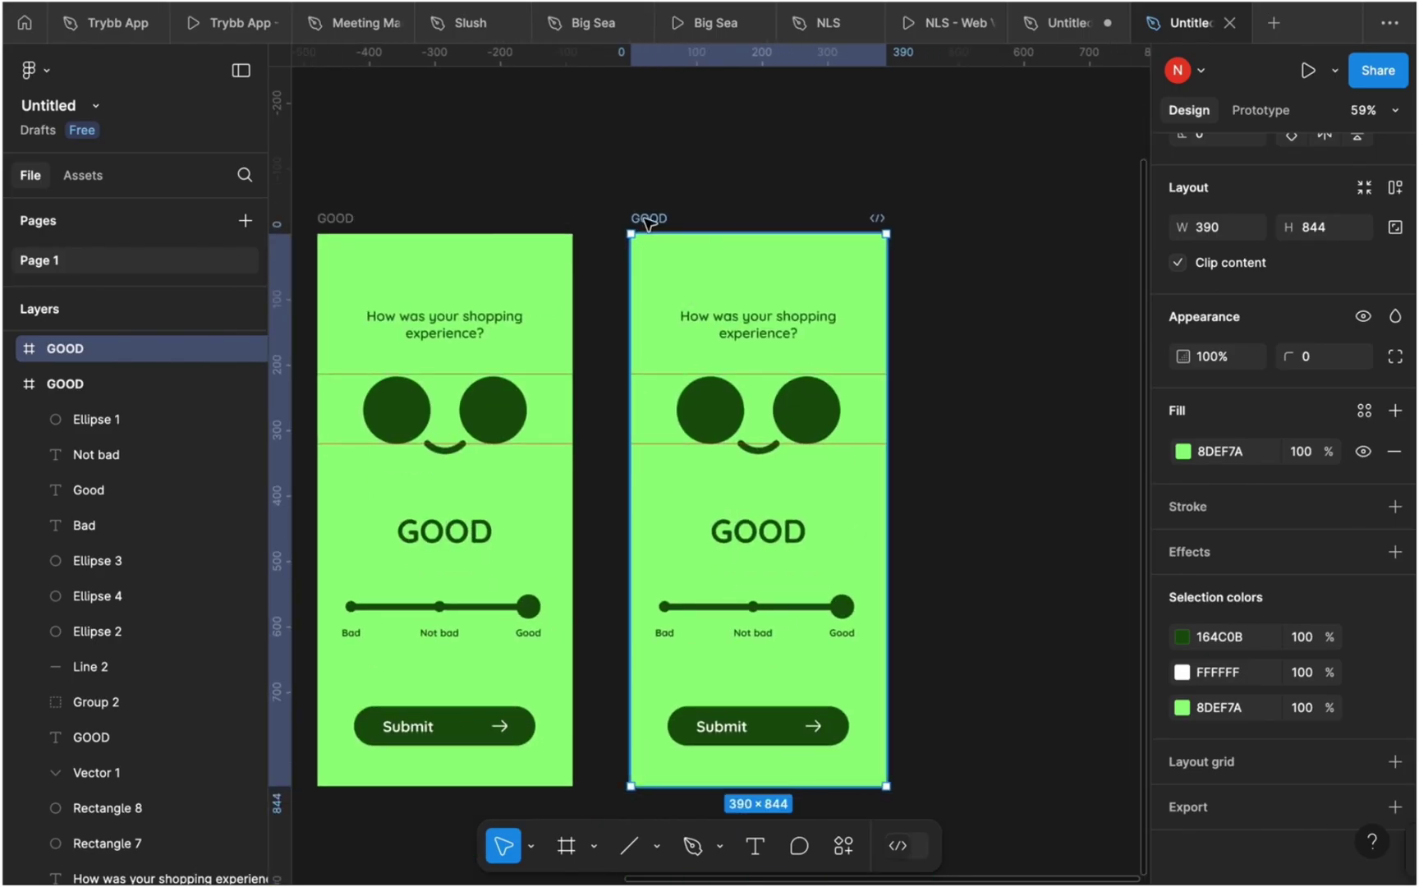
{"action": "double_click", "coordinate": [648, 220]}
{"action": "type", "text": "FEEDBAC"}
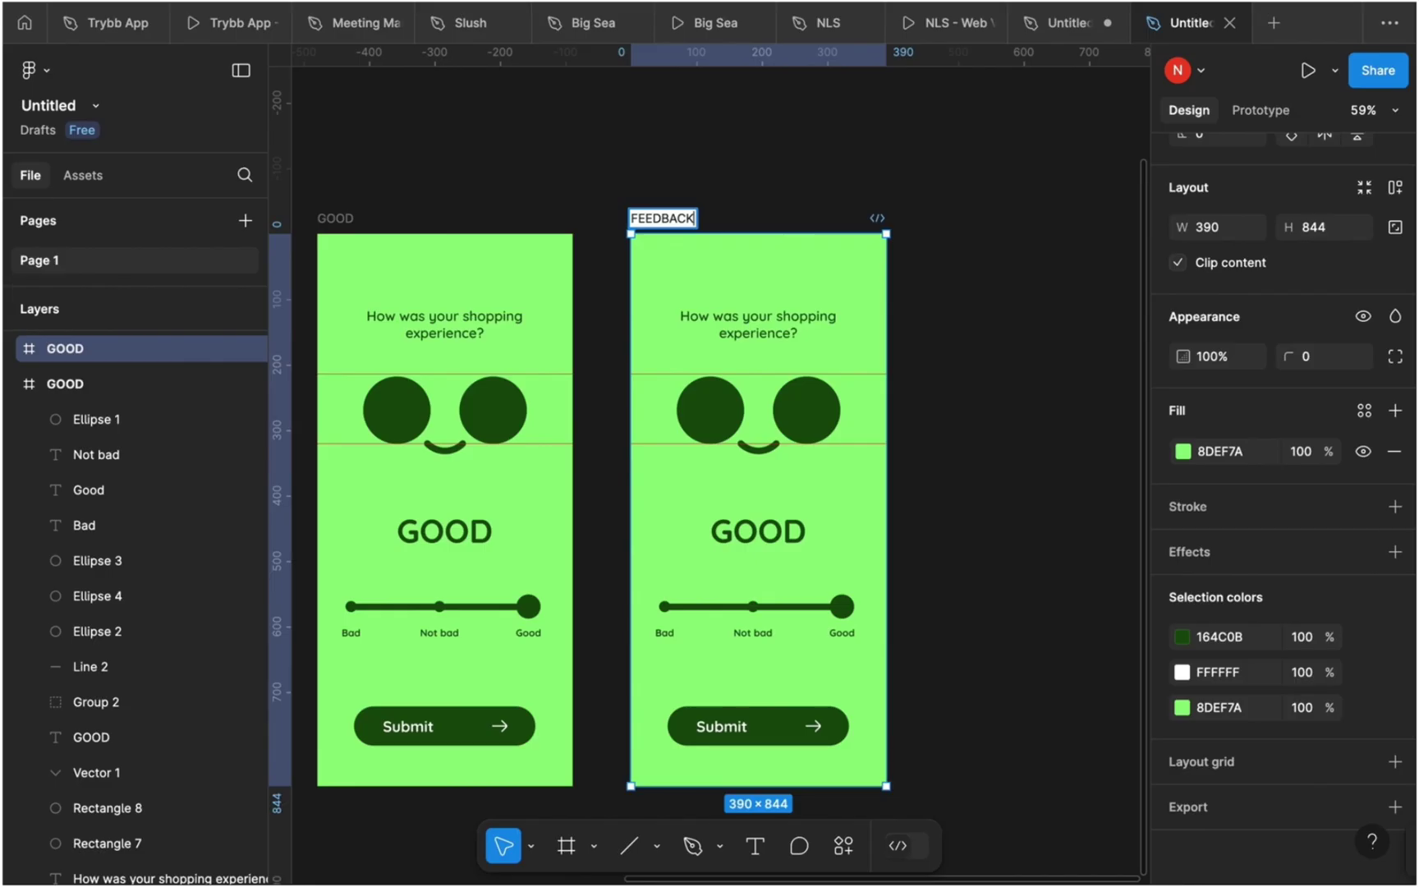
{"action": "type", "text": "K"}
{"action": "key", "text": "Return"}
- Delete the large GOOD text and the whole slider with its three labels from the FEEDBACK frame
{"action": "left_click", "coordinate": [764, 538]}
{"action": "key", "text": "Delete"}
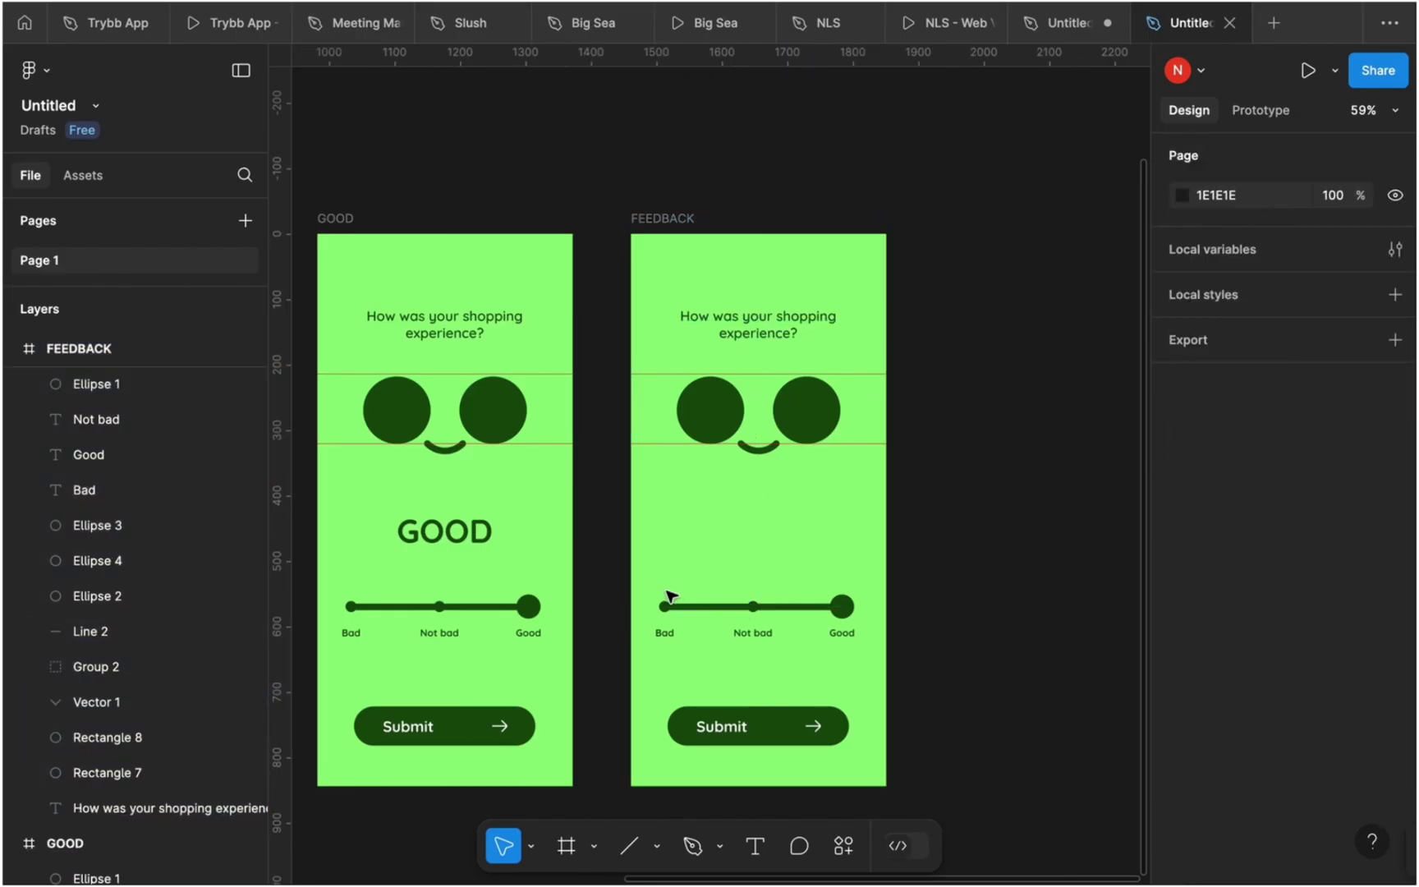
{"action": "left_click_drag", "start_coordinate": [659, 589], "coordinate": [855, 650]}
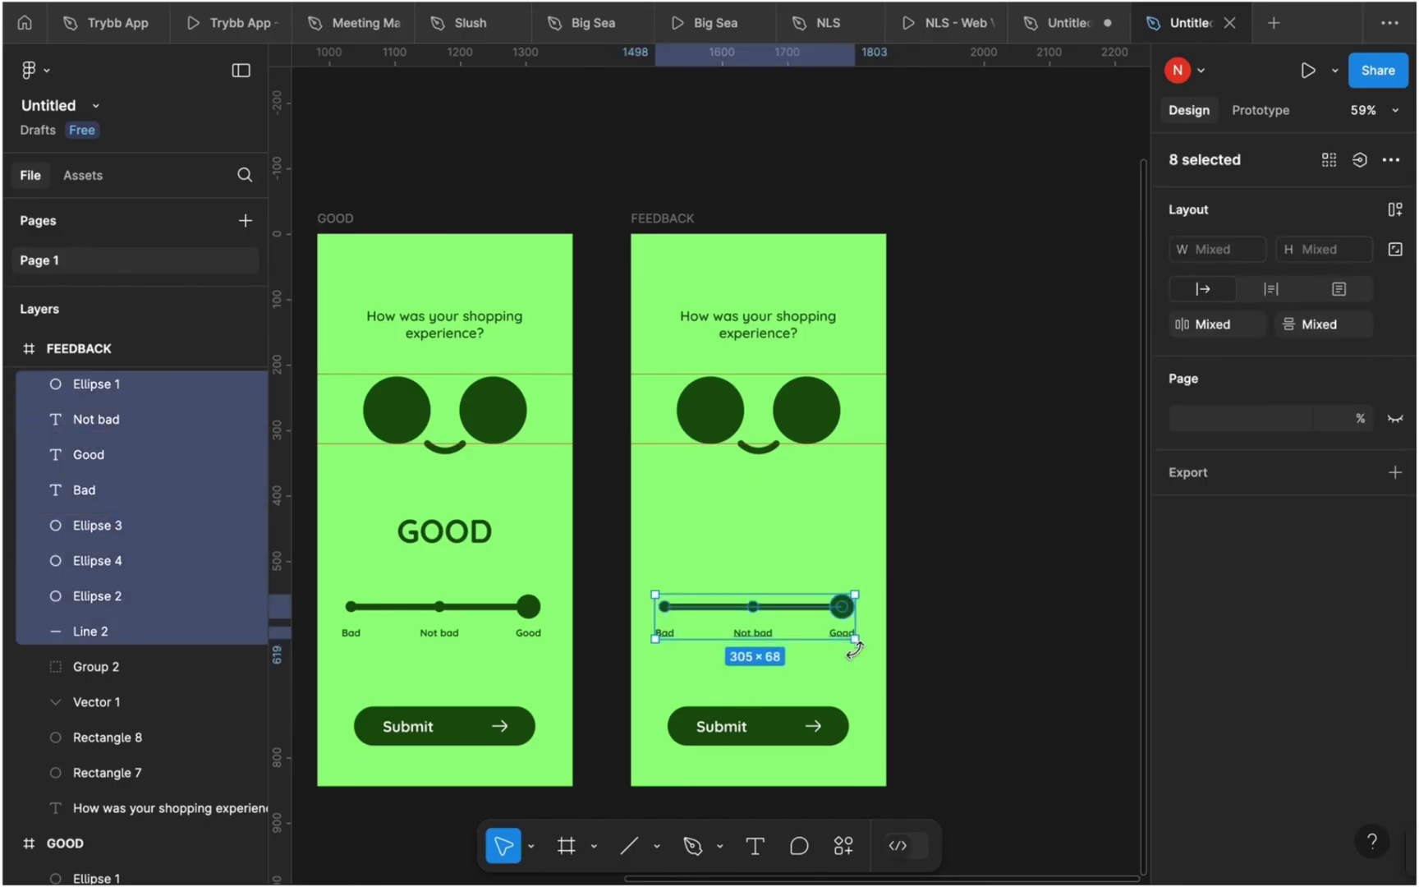
{"action": "key", "text": "Delete"}
- Move the FEEDBACK frame's question text below the face to Y 370 and replace it with "Thanks for your feedback" on two lines
{"action": "left_click_drag", "start_coordinate": [758, 324], "coordinate": [764, 490]}
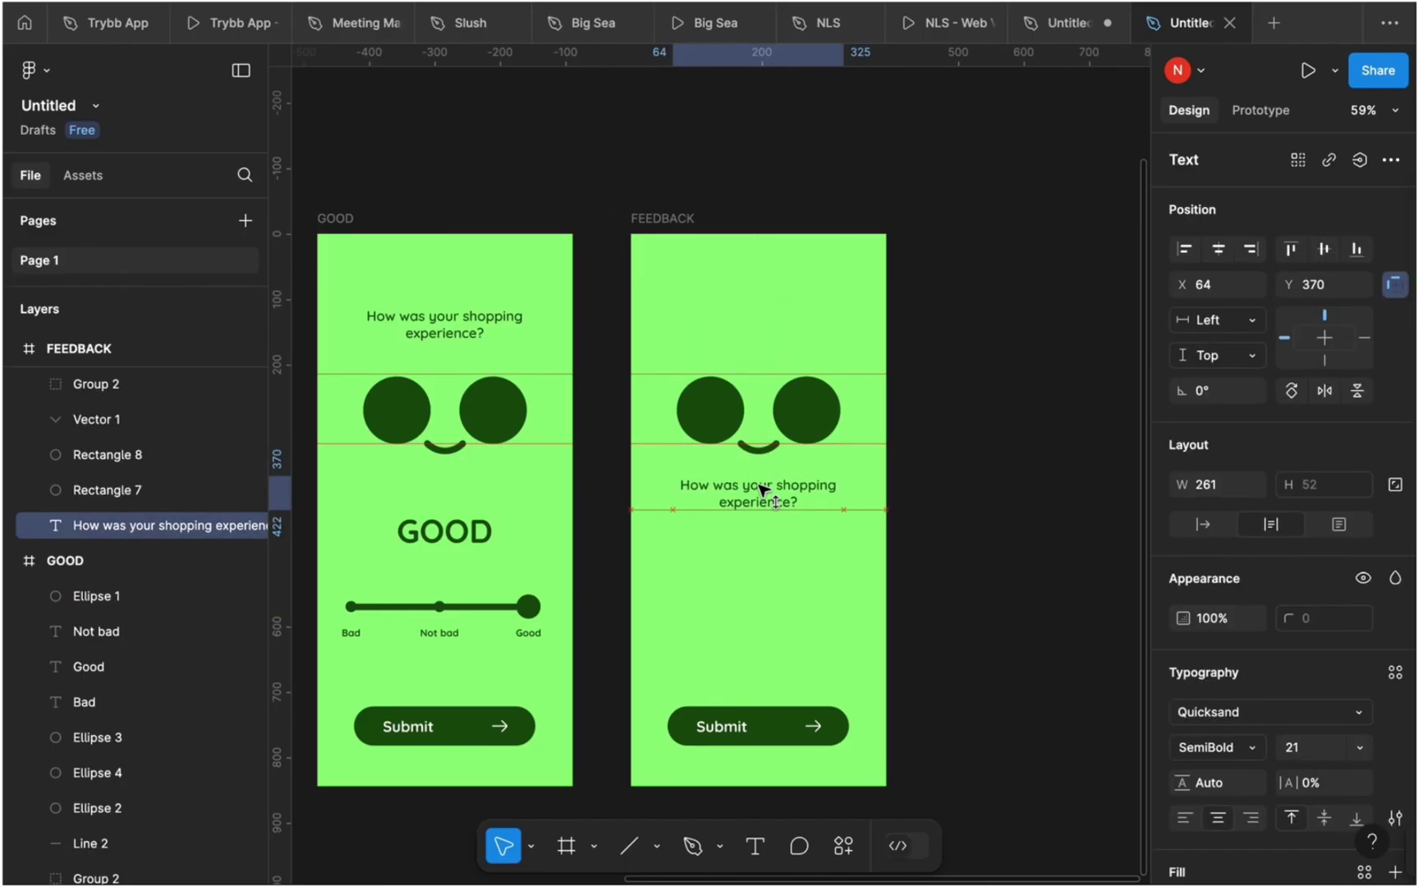
{"action": "double_click", "coordinate": [761, 488]}
{"action": "type", "text": "Thanks for yo"}
{"action": "type", "text": "u"}
{"action": "key", "text": "BackSpace"}
{"action": "type", "text": "ur"}
{"action": "key", "text": "Return"}
{"action": "type", "text": "feedback"}
{"action": "key", "text": "Escape"}
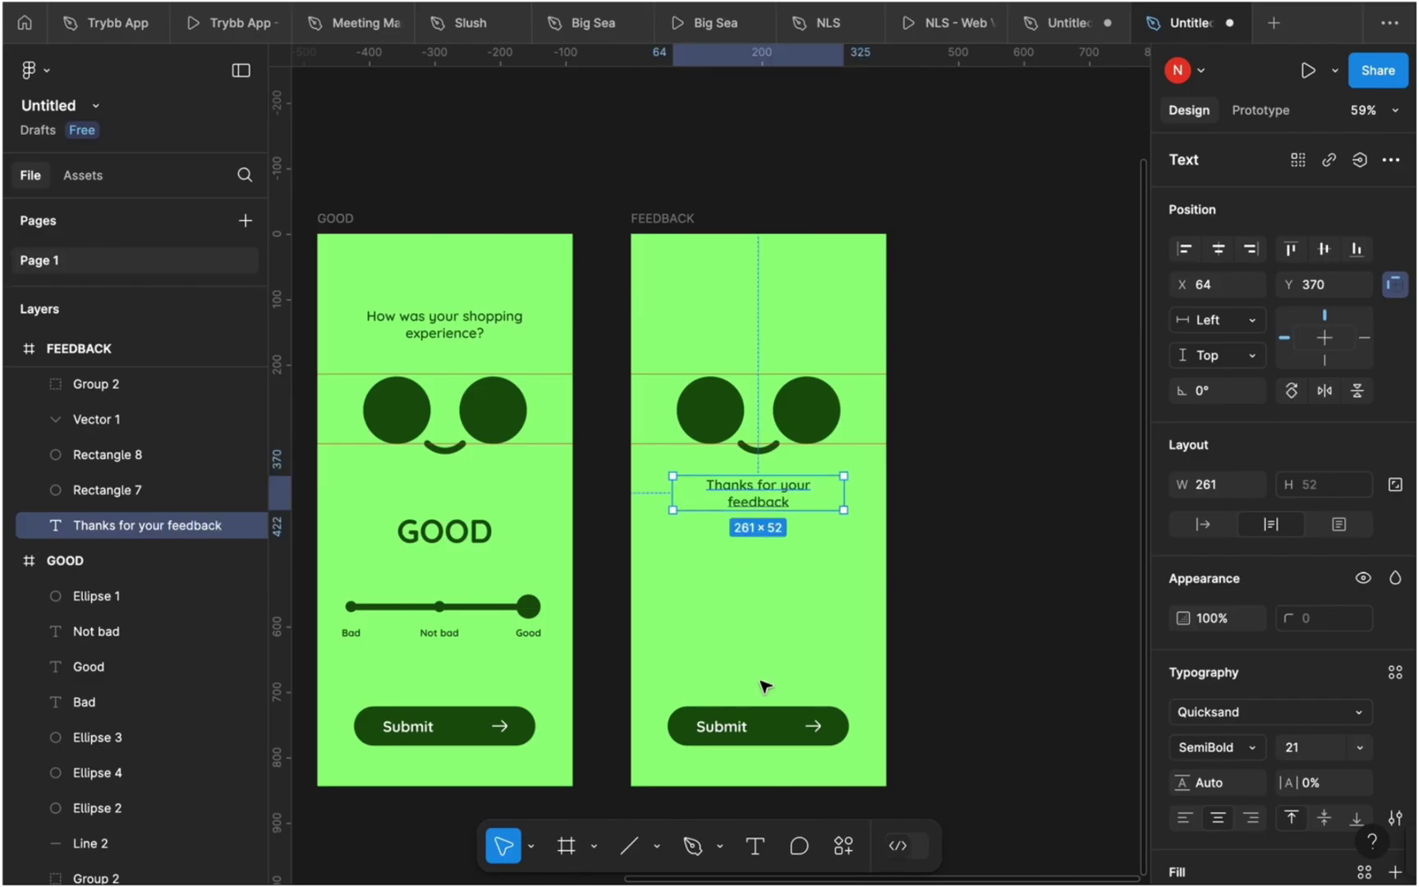
- Move the FEEDBACK frame's Submit button up to Y 552 and delete the arrow inside it
{"action": "left_click", "coordinate": [768, 740]}
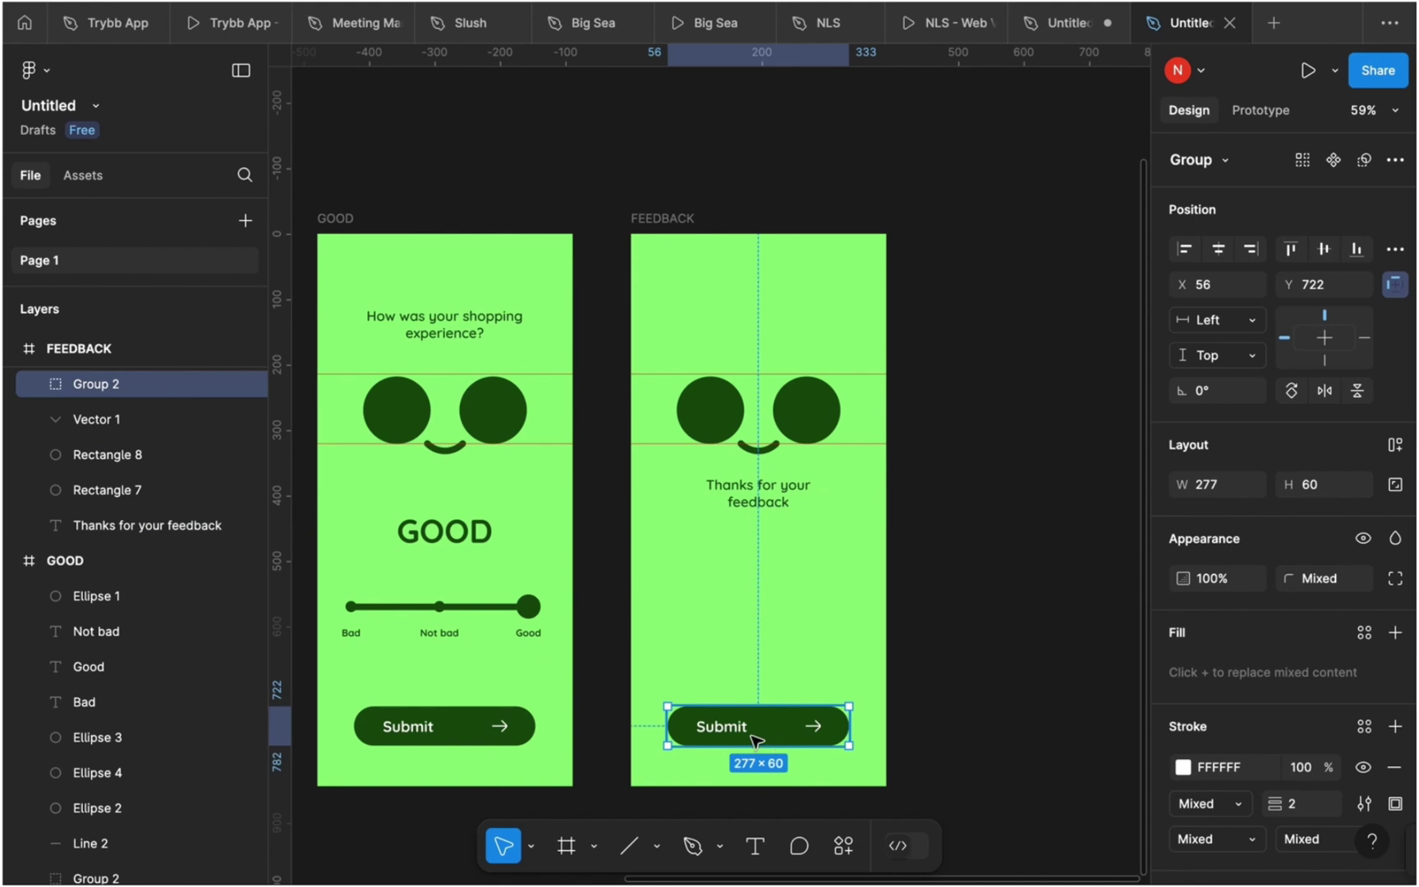
{"action": "left_click_drag", "start_coordinate": [757, 734], "coordinate": [790, 626]}
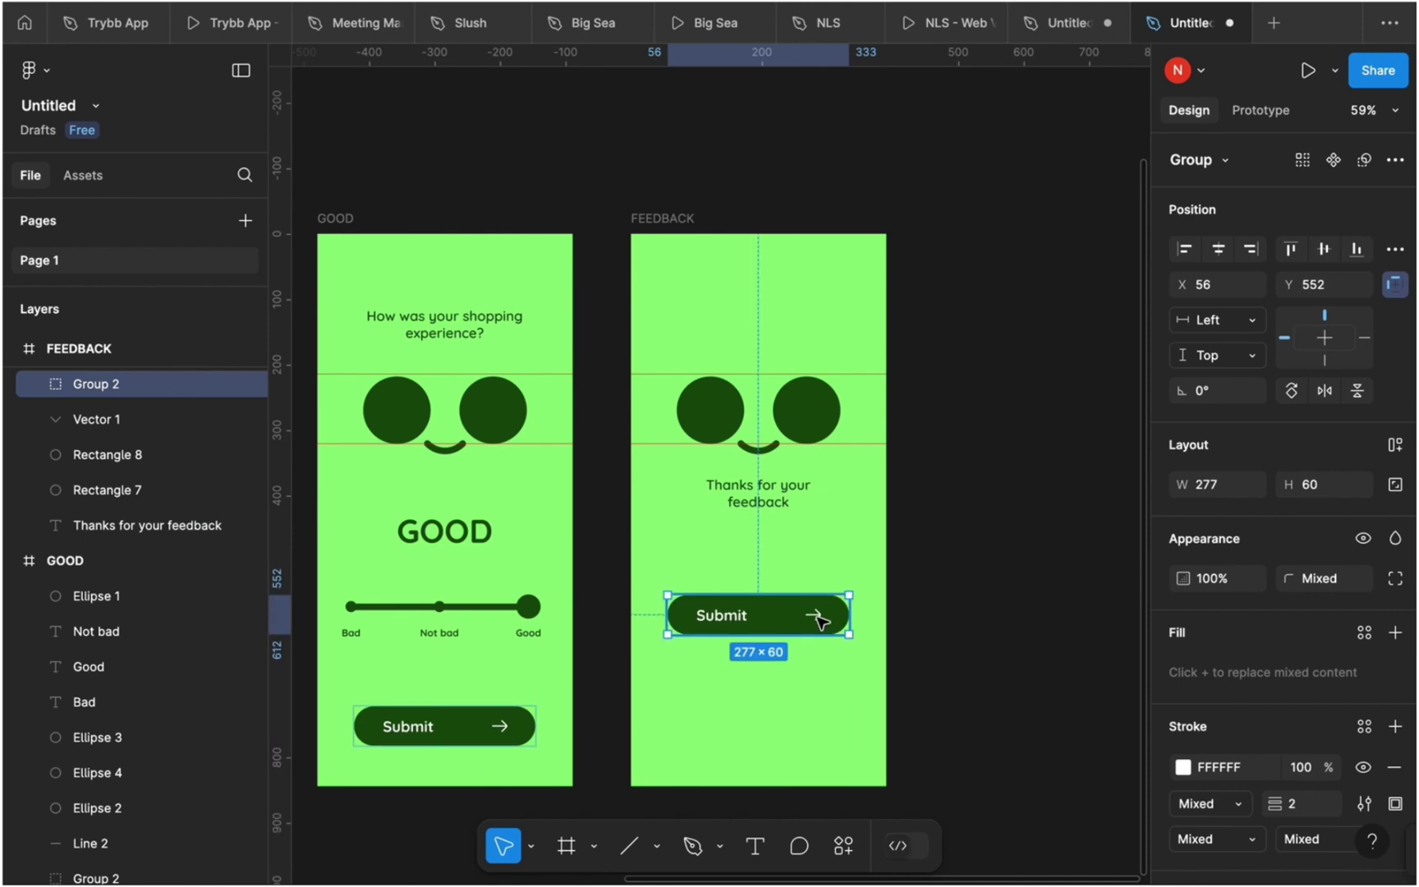
{"action": "double_click", "coordinate": [819, 621]}
{"action": "left_click", "coordinate": [819, 621]}
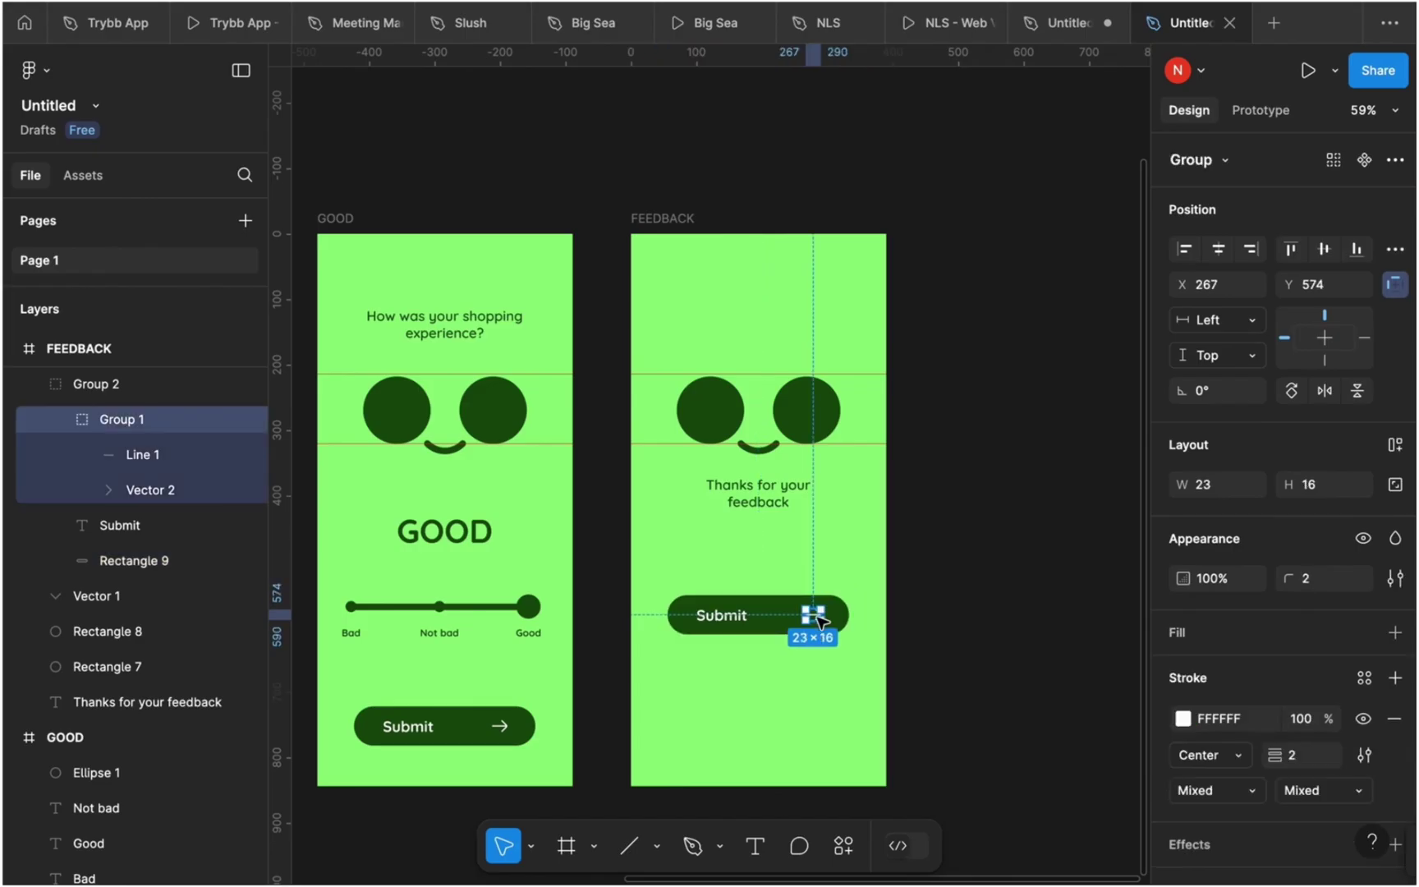
{"action": "key", "text": "Delete"}
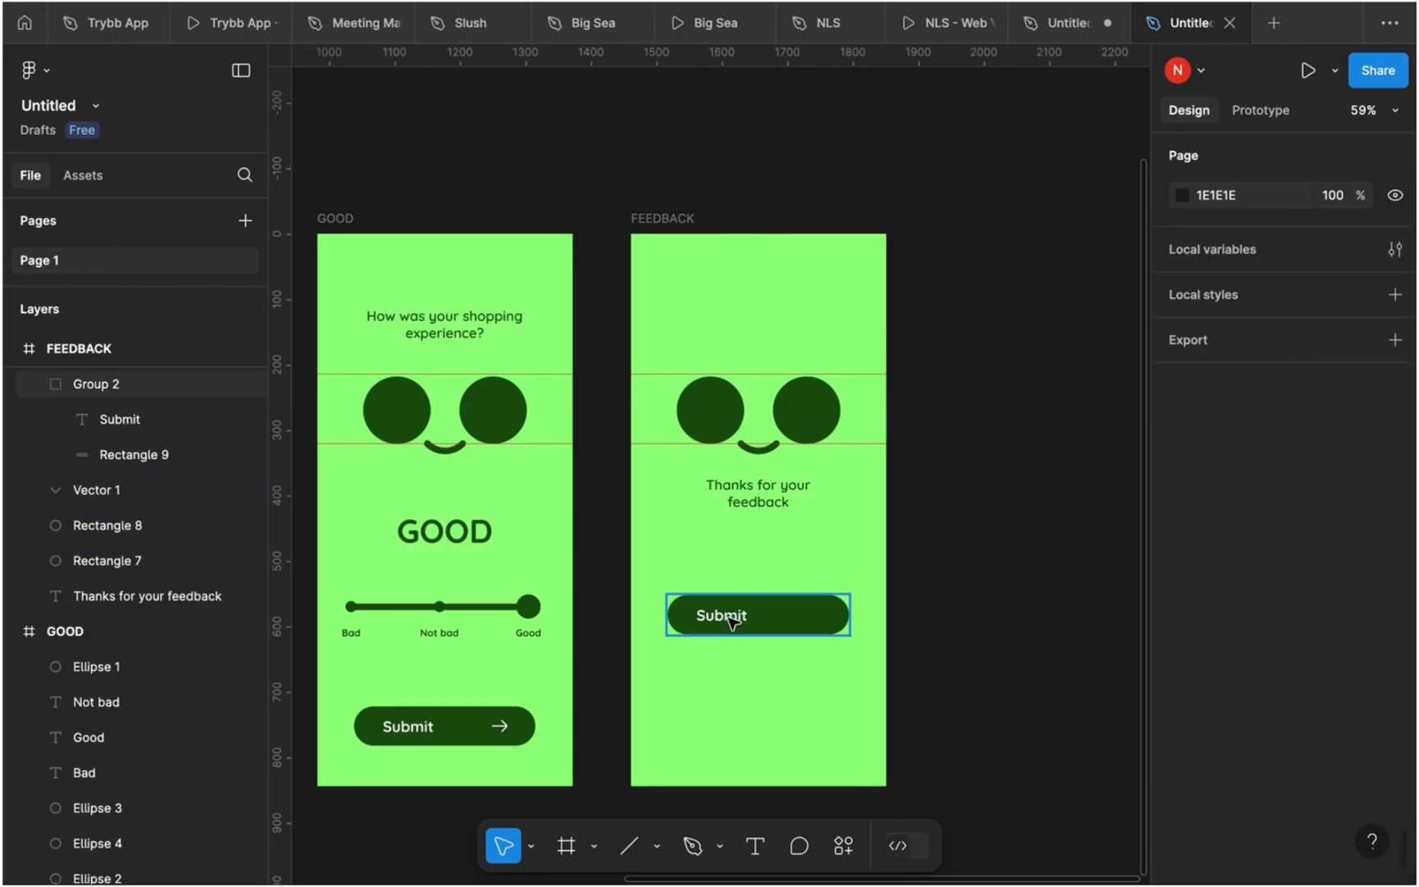
- Centre the Submit text horizontally within the FEEDBACK frame's button, at X 156
{"action": "left_click", "coordinate": [733, 622]}
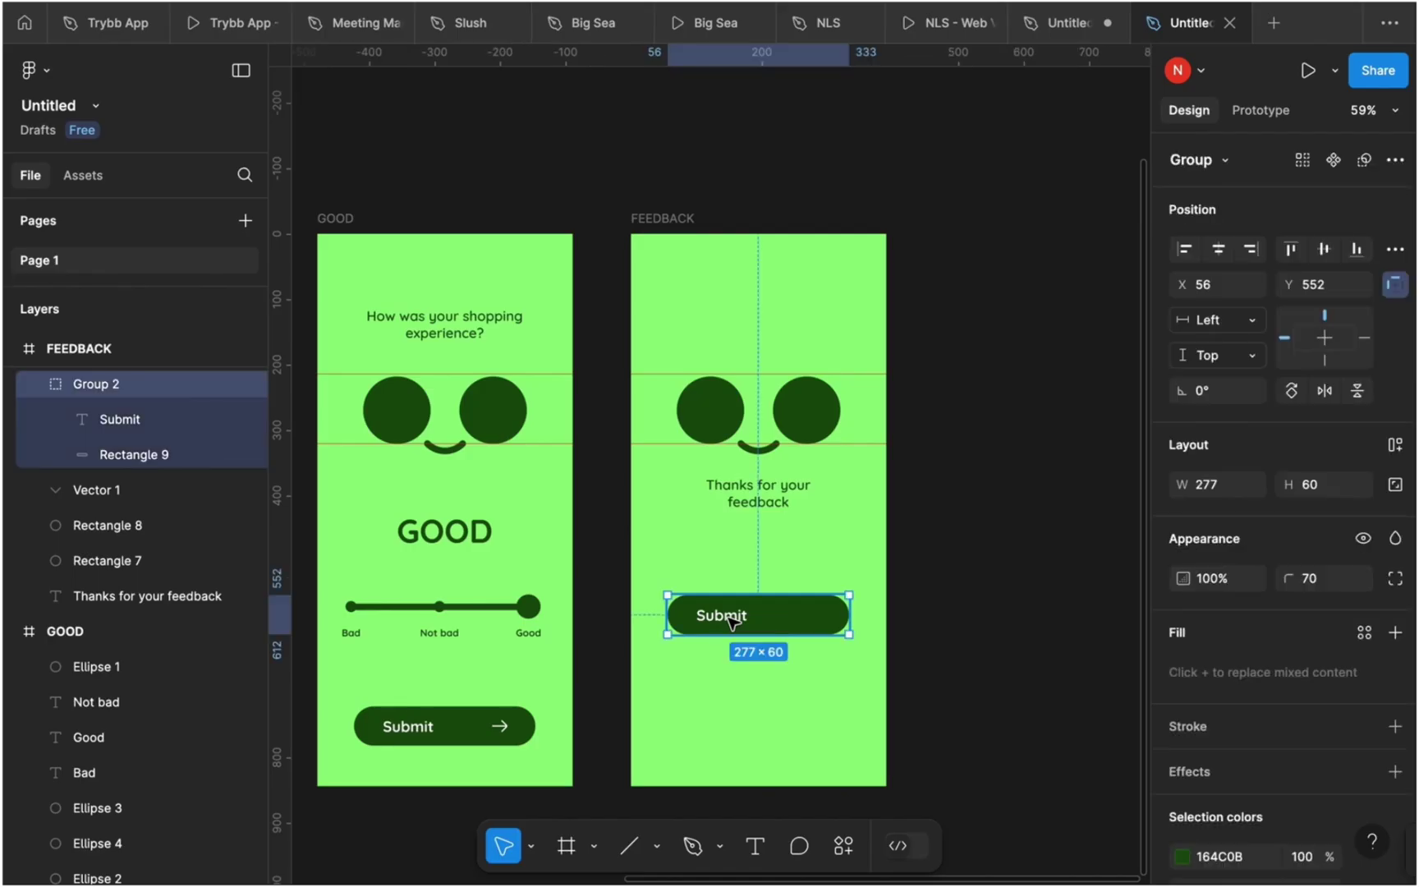
{"action": "left_click", "coordinate": [733, 622]}
{"action": "left_click", "coordinate": [1218, 248]}
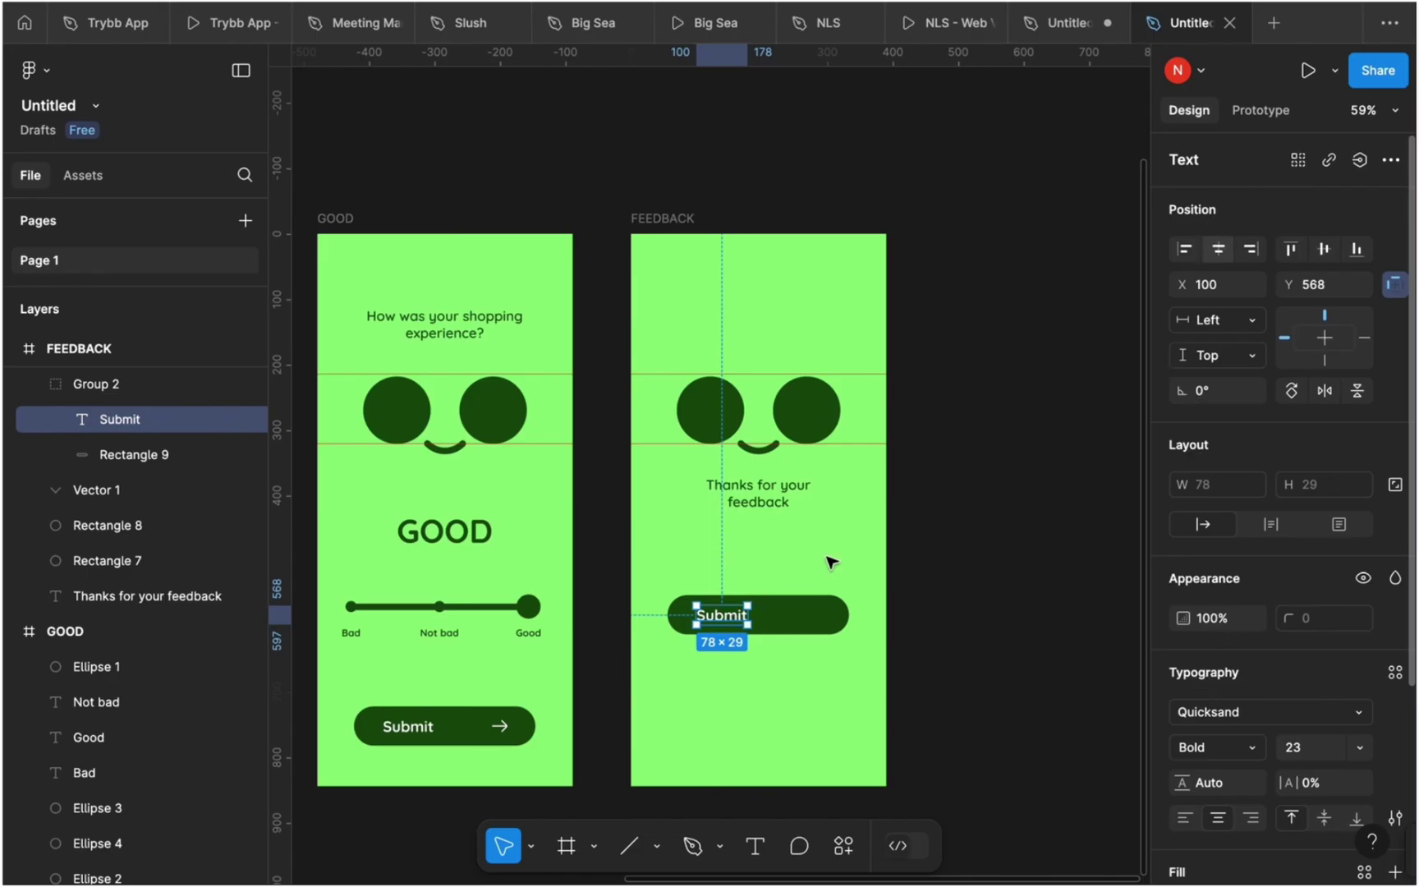
{"action": "left_click_drag", "start_coordinate": [727, 622], "coordinate": [762, 626]}
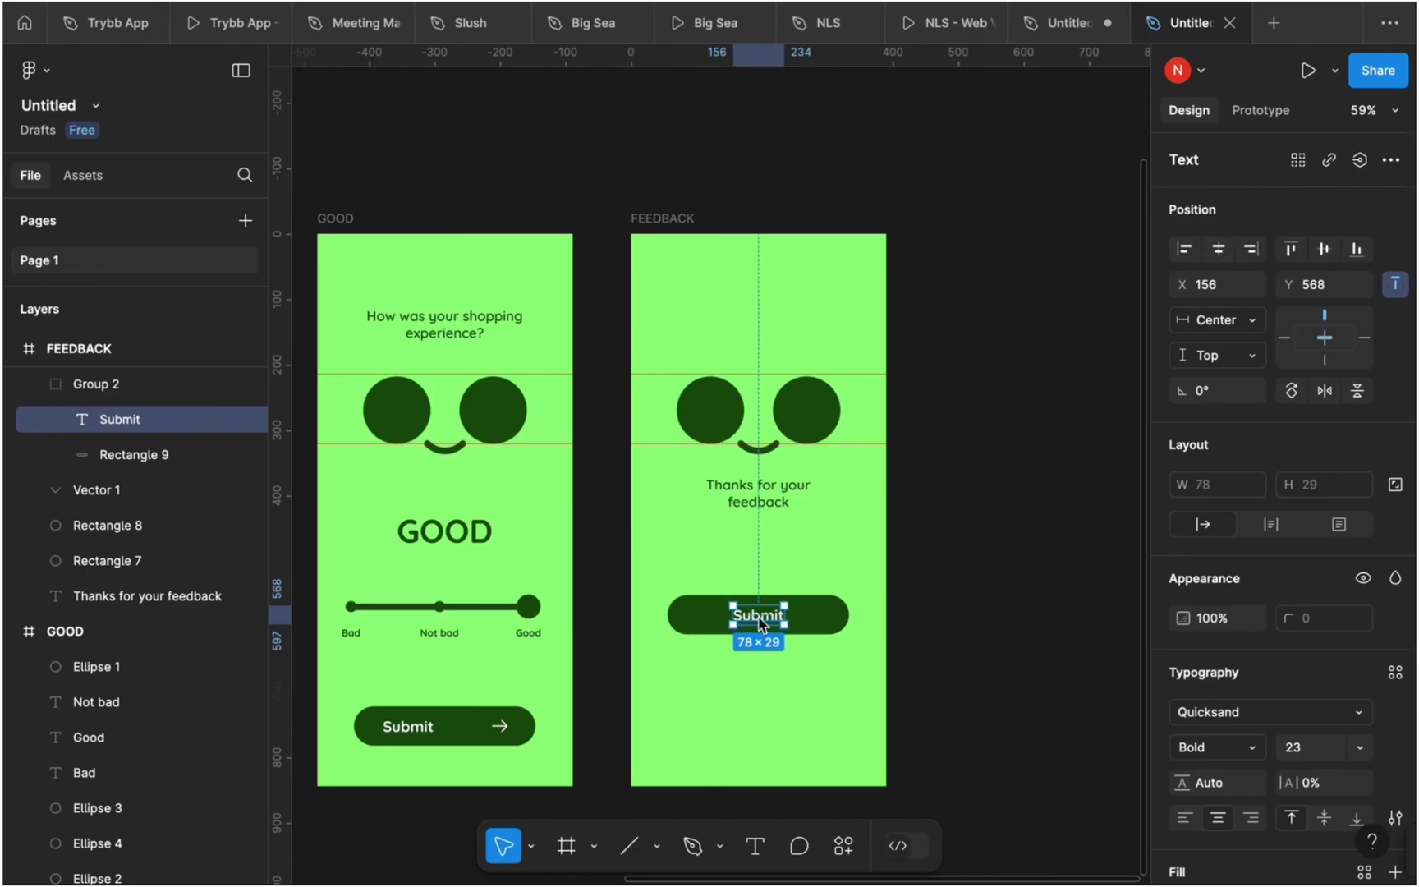
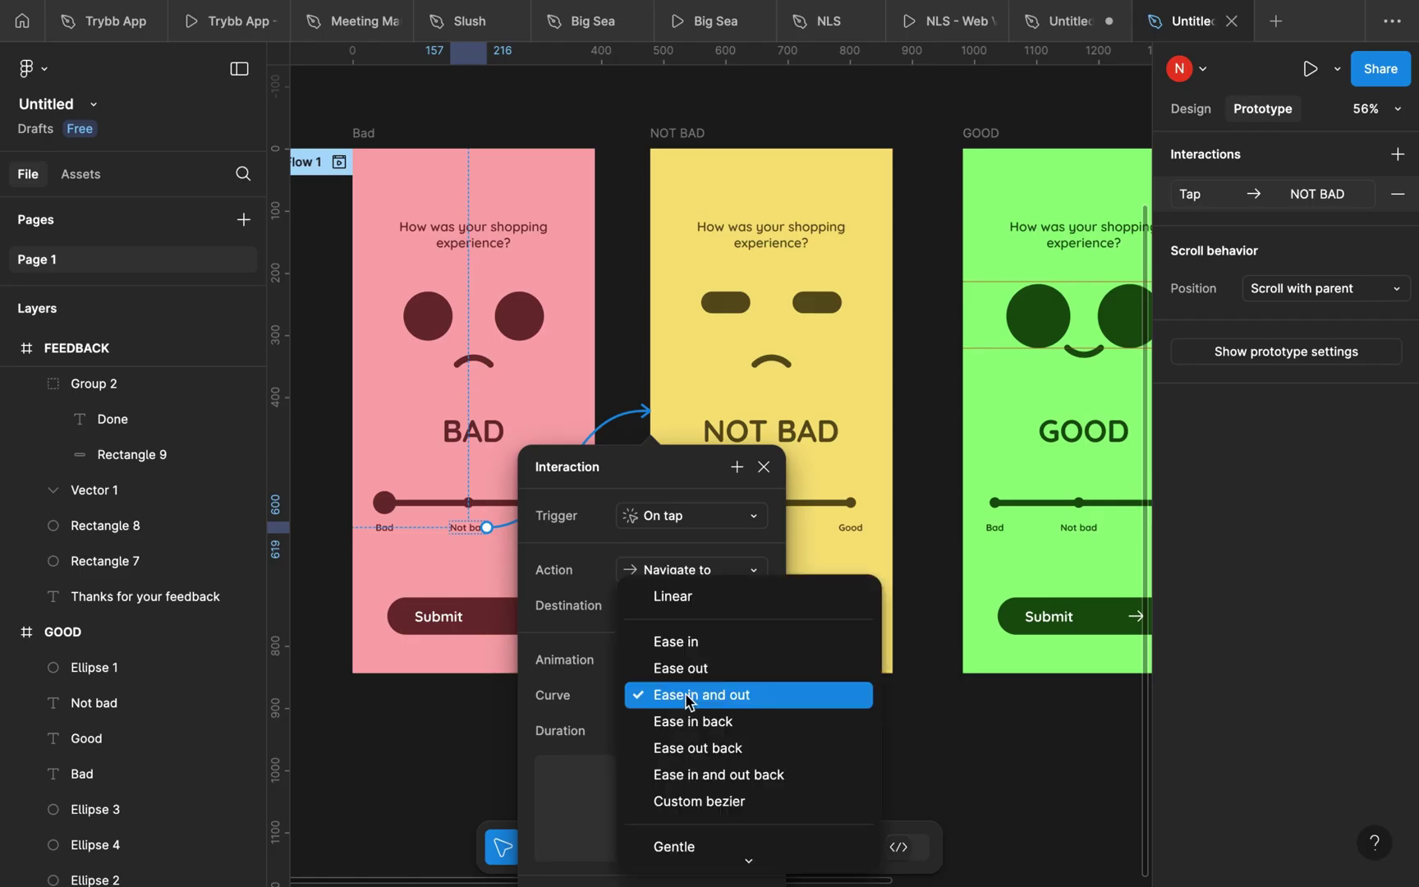
- Set the Bad screen link's curve to Ease in and out and connect the NOT BAD screen's Bad and Good labels to their matching screens
{"action": "left_click", "coordinate": [688, 698]}
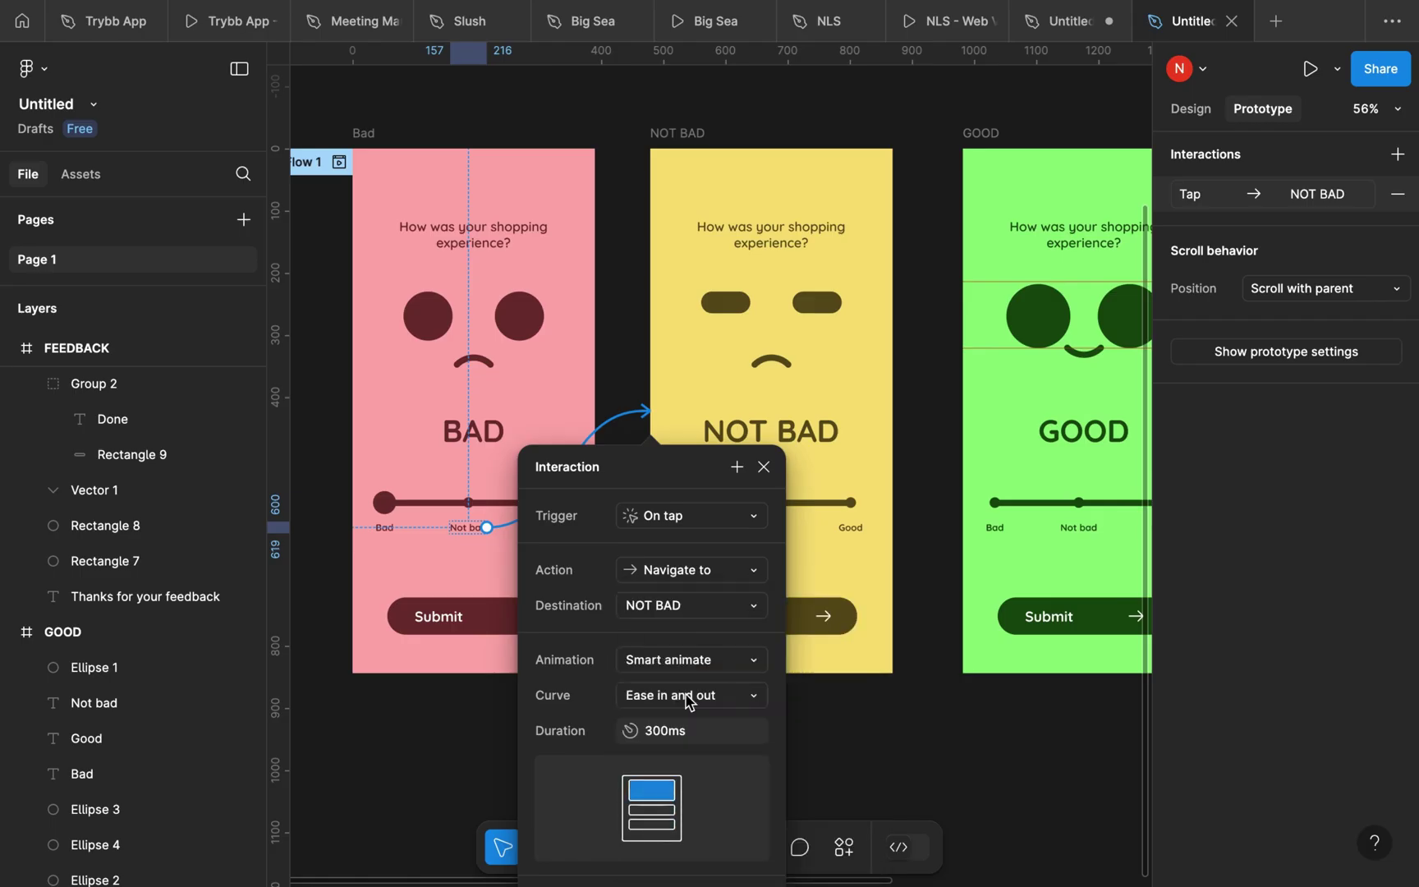
{"action": "left_click", "coordinate": [849, 686]}
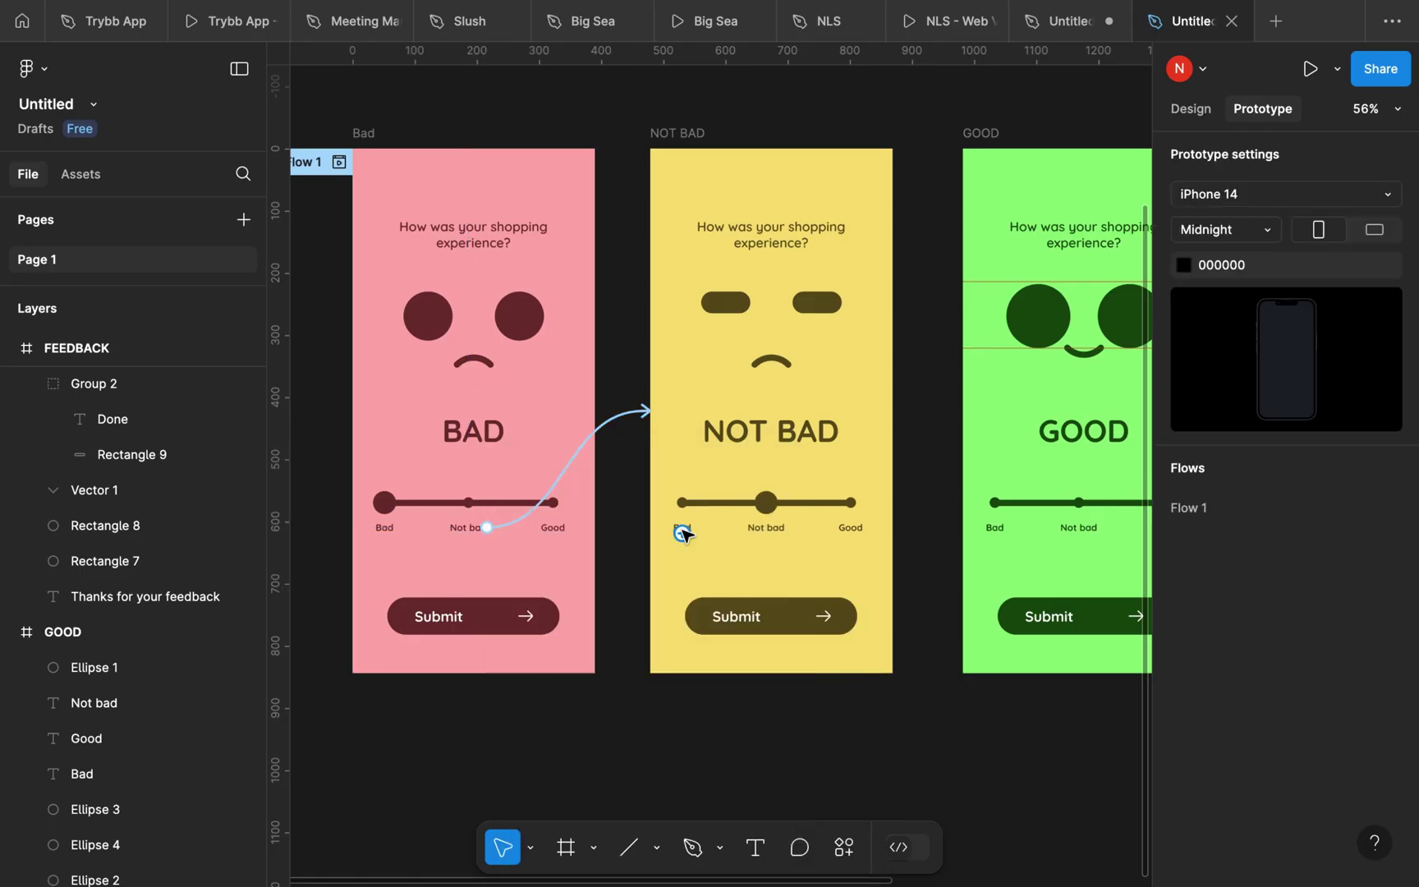
{"action": "left_click_drag", "start_coordinate": [683, 534], "coordinate": [528, 534]}
{"action": "left_click", "coordinate": [851, 530]}
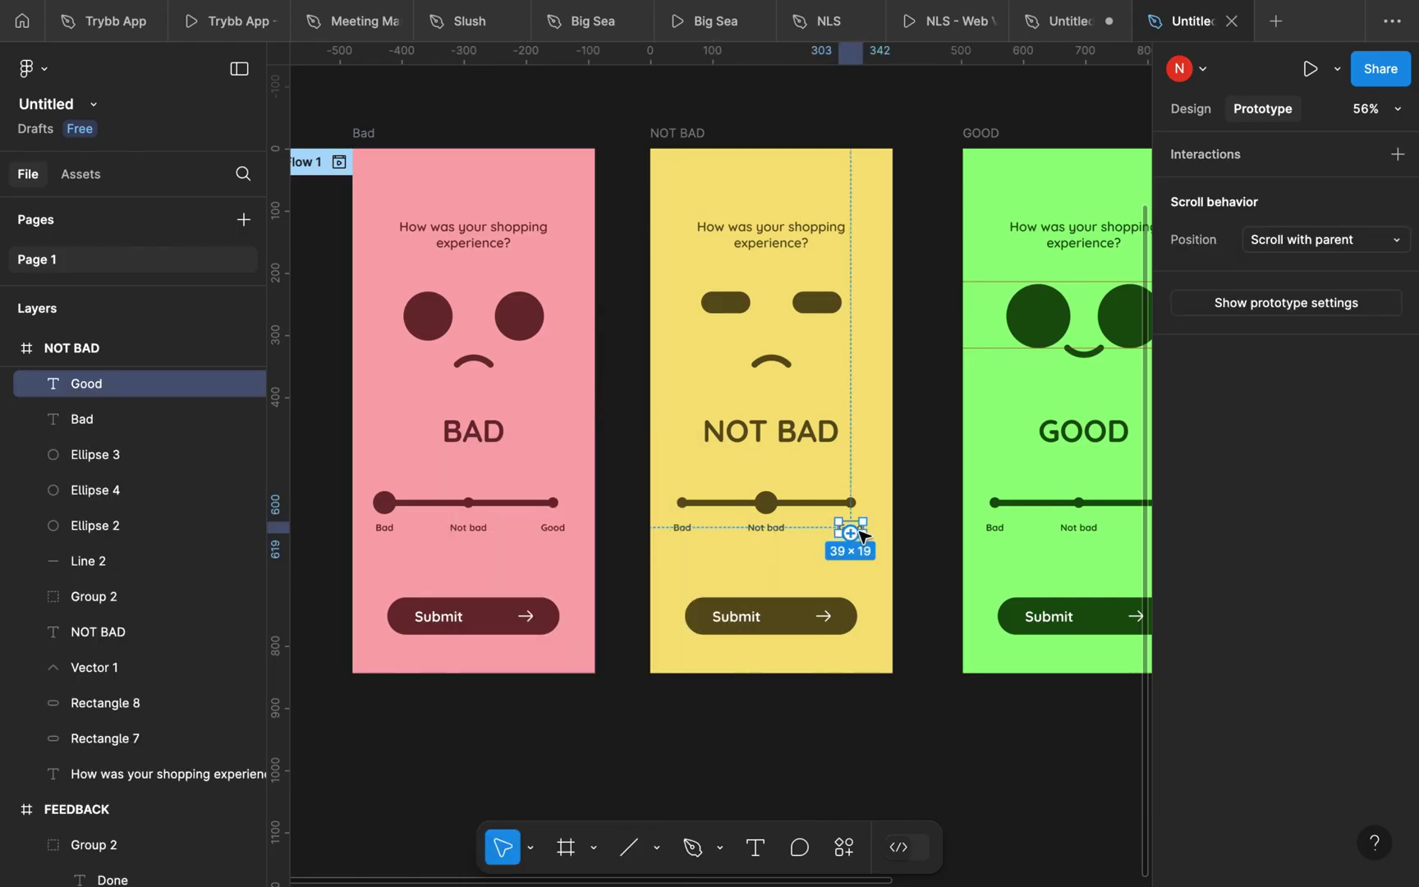
{"action": "left_click_drag", "start_coordinate": [858, 531], "coordinate": [1002, 465]}
{"action": "left_click", "coordinate": [933, 339]}
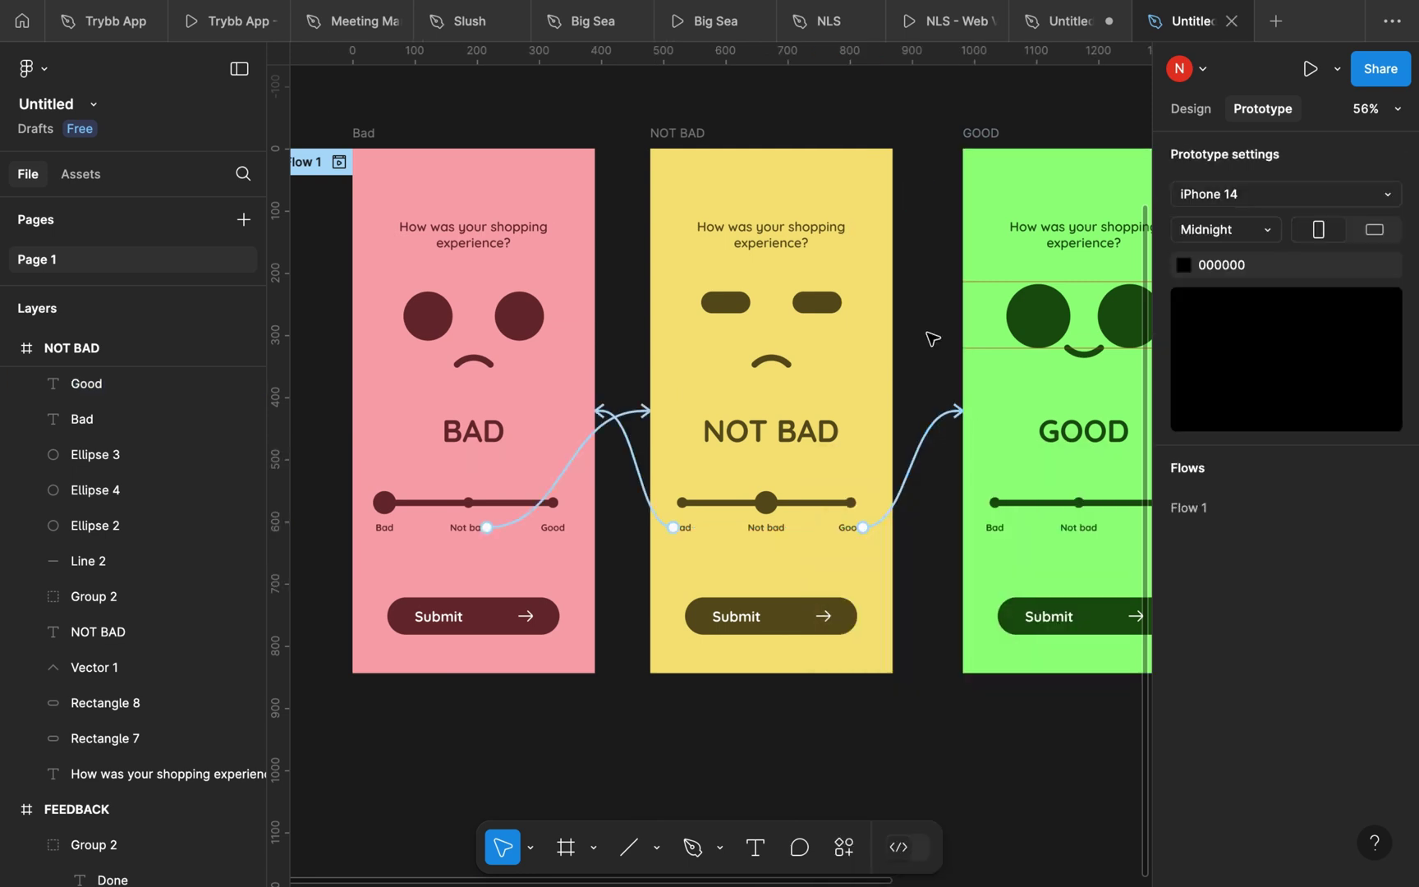
- Connect the GOOD screen's Not bad label to the NOT BAD frame and its Bad label to the Bad frame
{"action": "scroll", "coordinate": [932, 336], "scroll_direction": "right", "scroll_amount": 2}
{"action": "scroll", "coordinate": [932, 337], "scroll_direction": "down", "scroll_amount": 1}
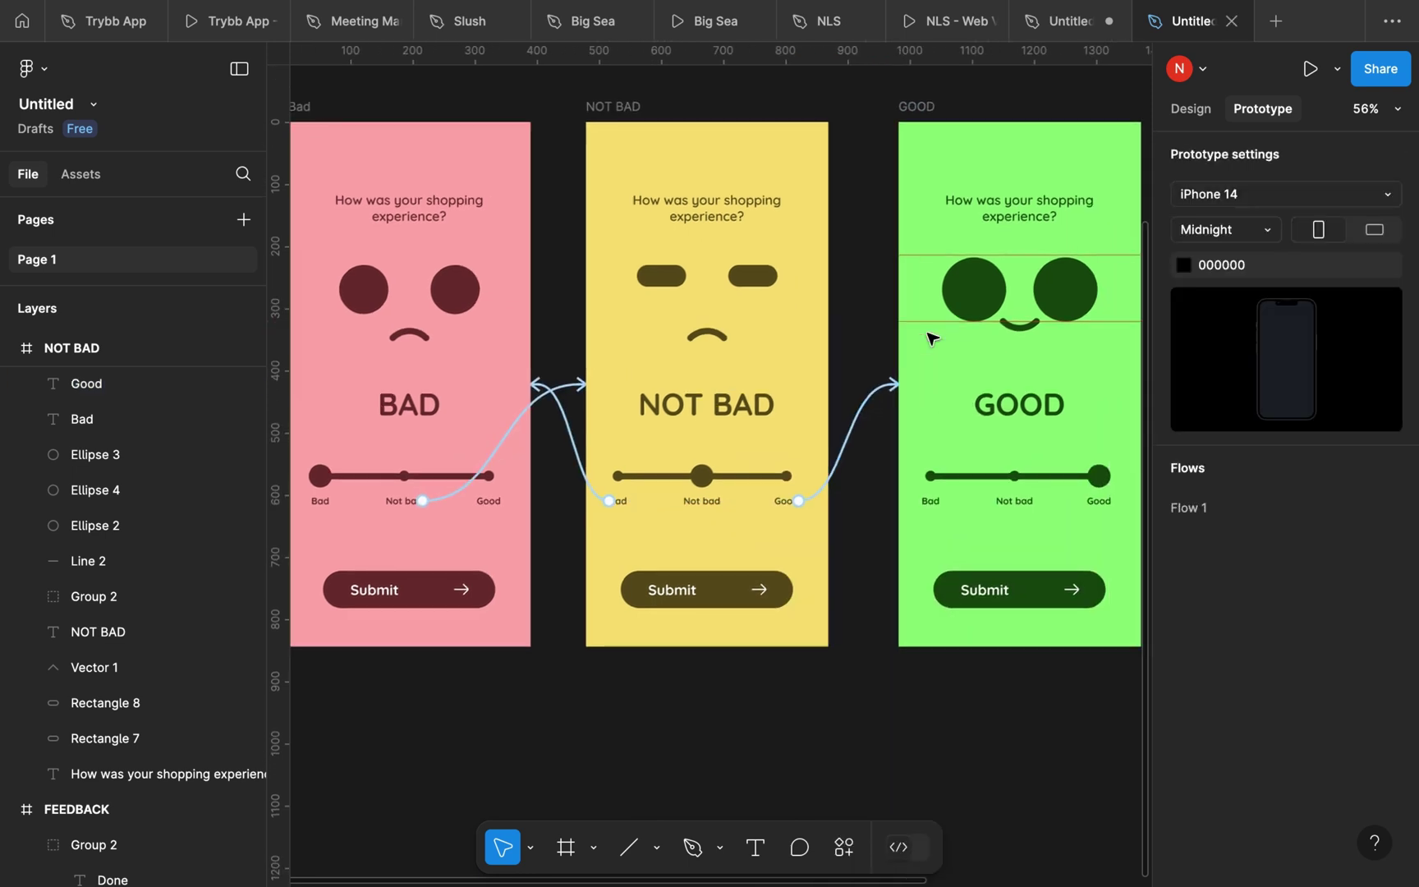
{"action": "left_click", "coordinate": [1100, 499]}
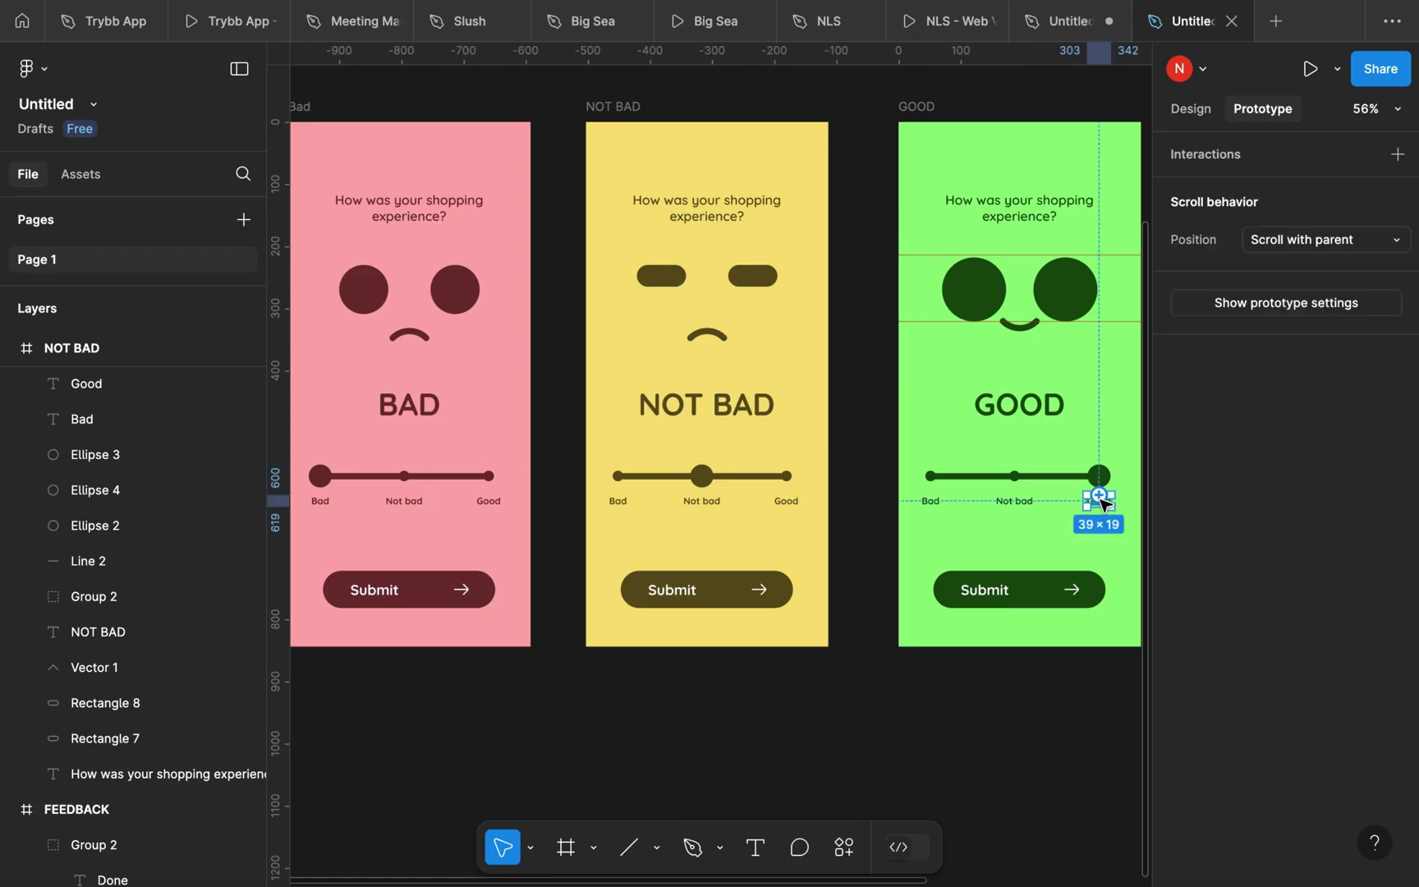
{"action": "left_click", "coordinate": [1013, 503]}
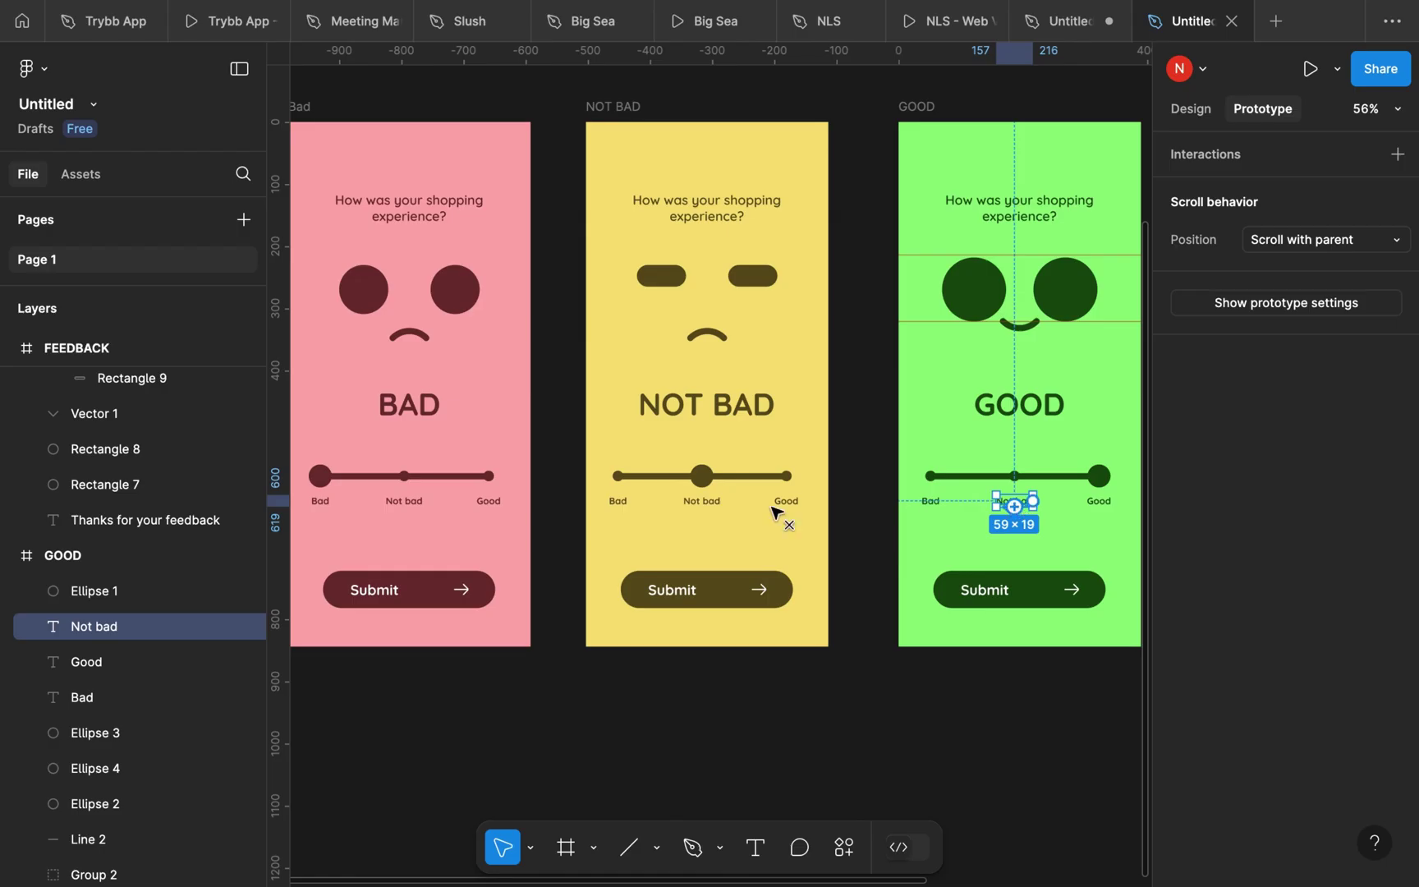
{"action": "left_click_drag", "start_coordinate": [772, 514], "coordinate": [831, 440]}
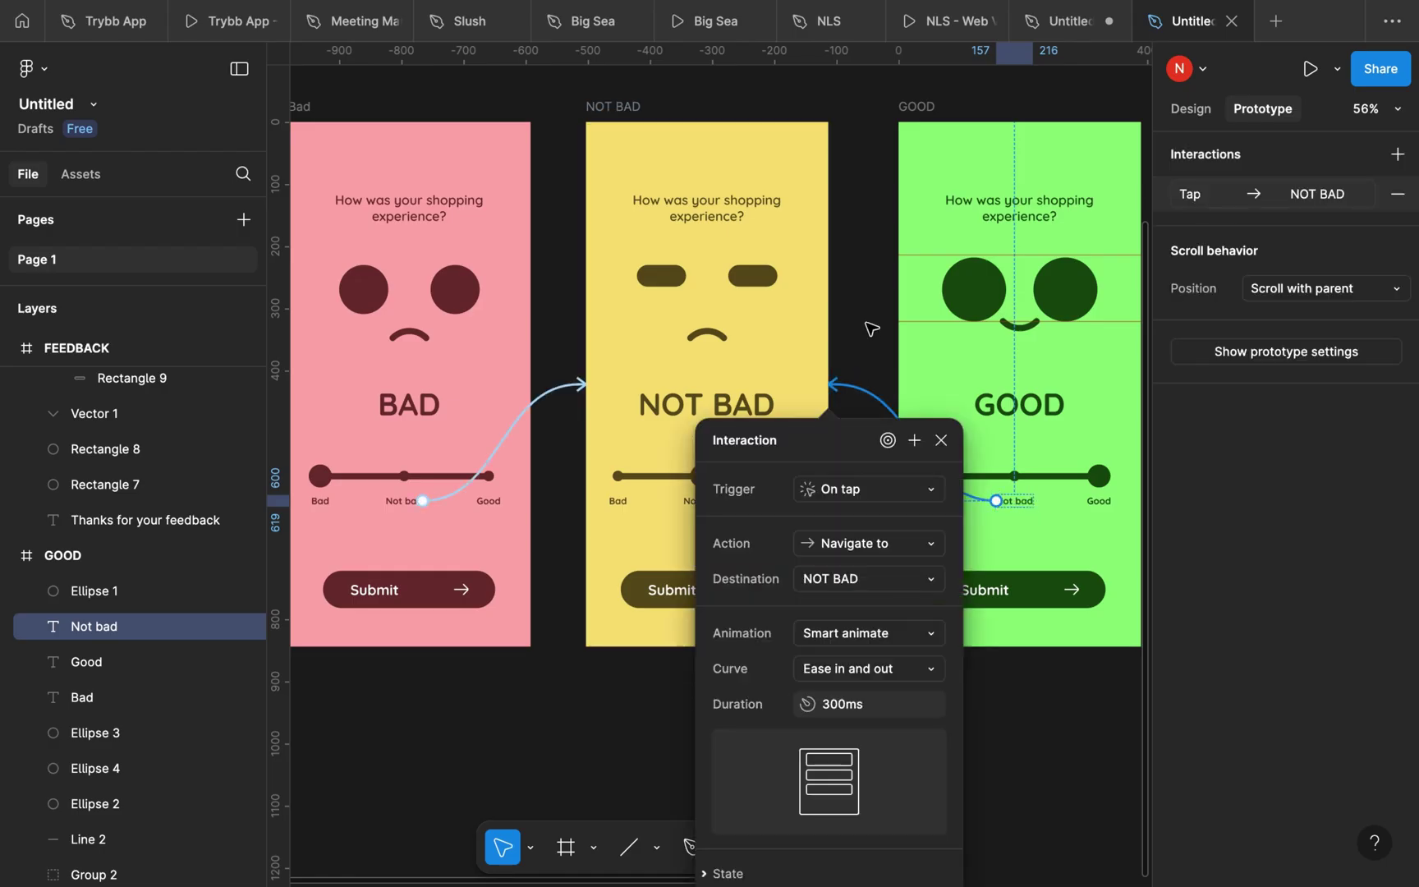
{"action": "left_click", "coordinate": [871, 329]}
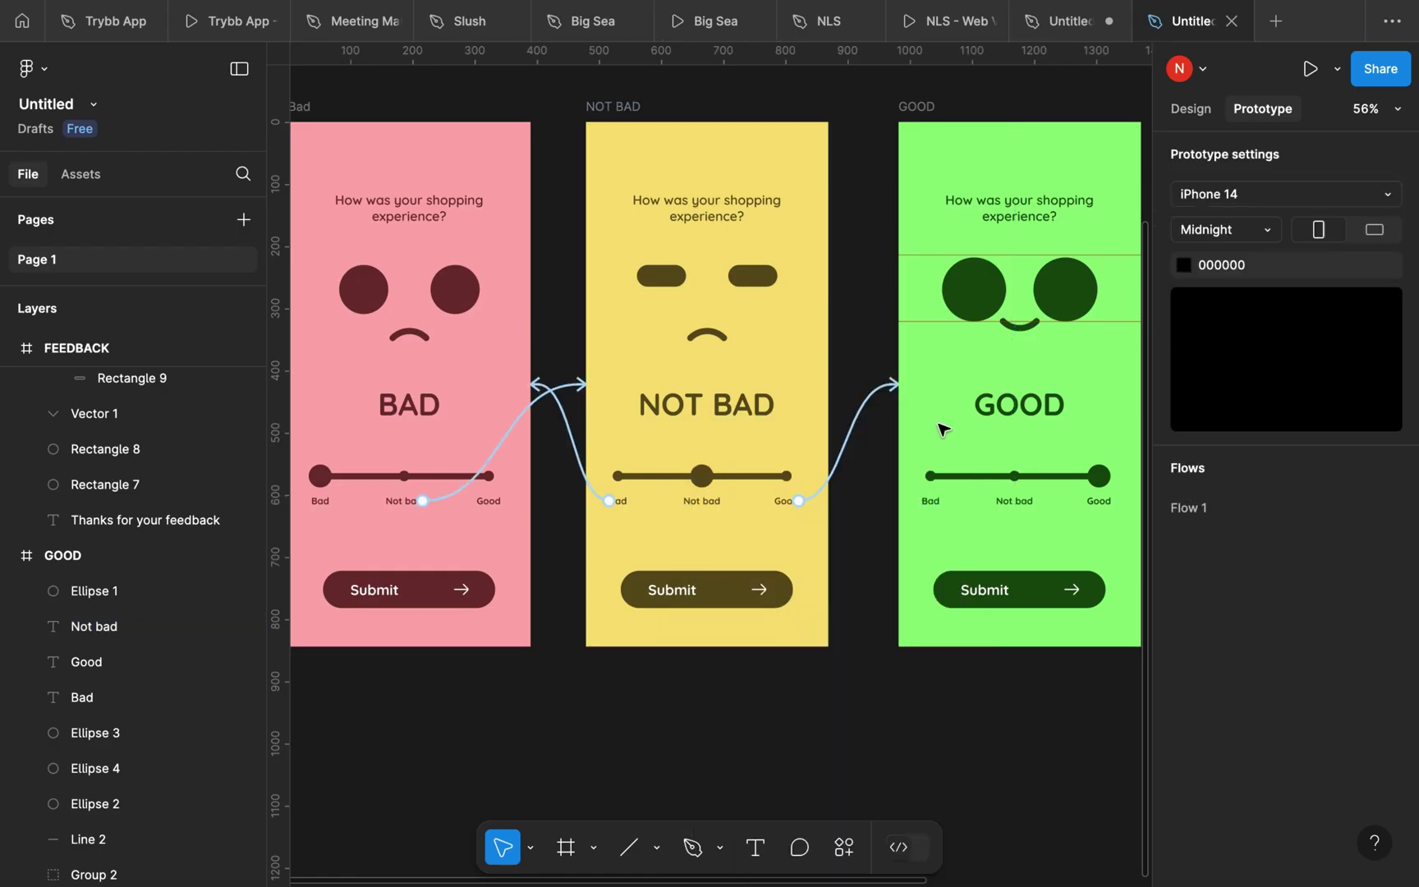
{"action": "left_click", "coordinate": [930, 503]}
{"action": "left_click_drag", "start_coordinate": [931, 504], "coordinate": [493, 511]}
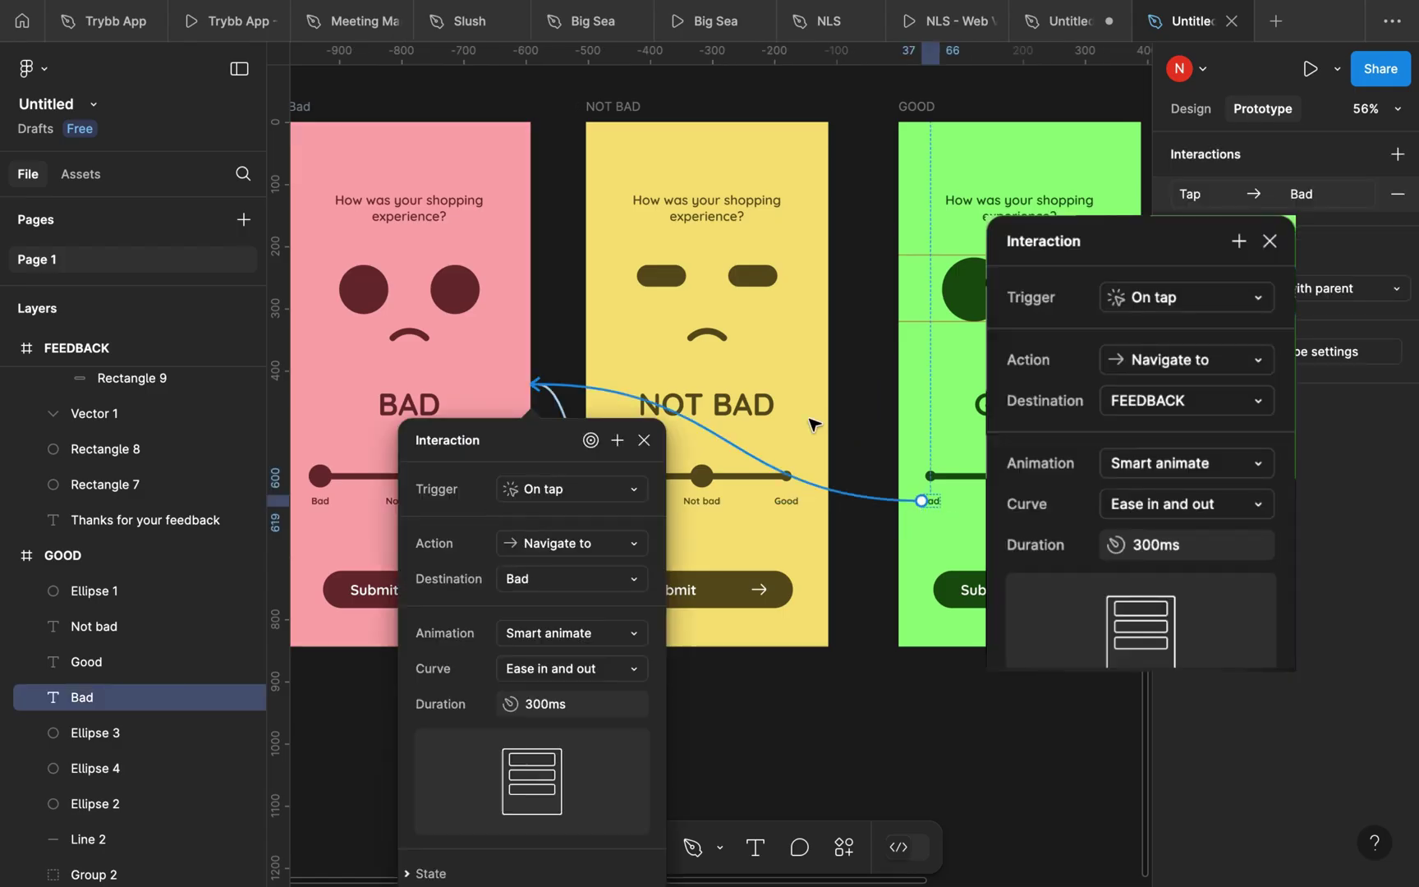
{"action": "left_click", "coordinate": [558, 526]}
- Connect the Bad screen's Good label to the GOOD frame with a prototype link
{"action": "left_click", "coordinate": [786, 500]}
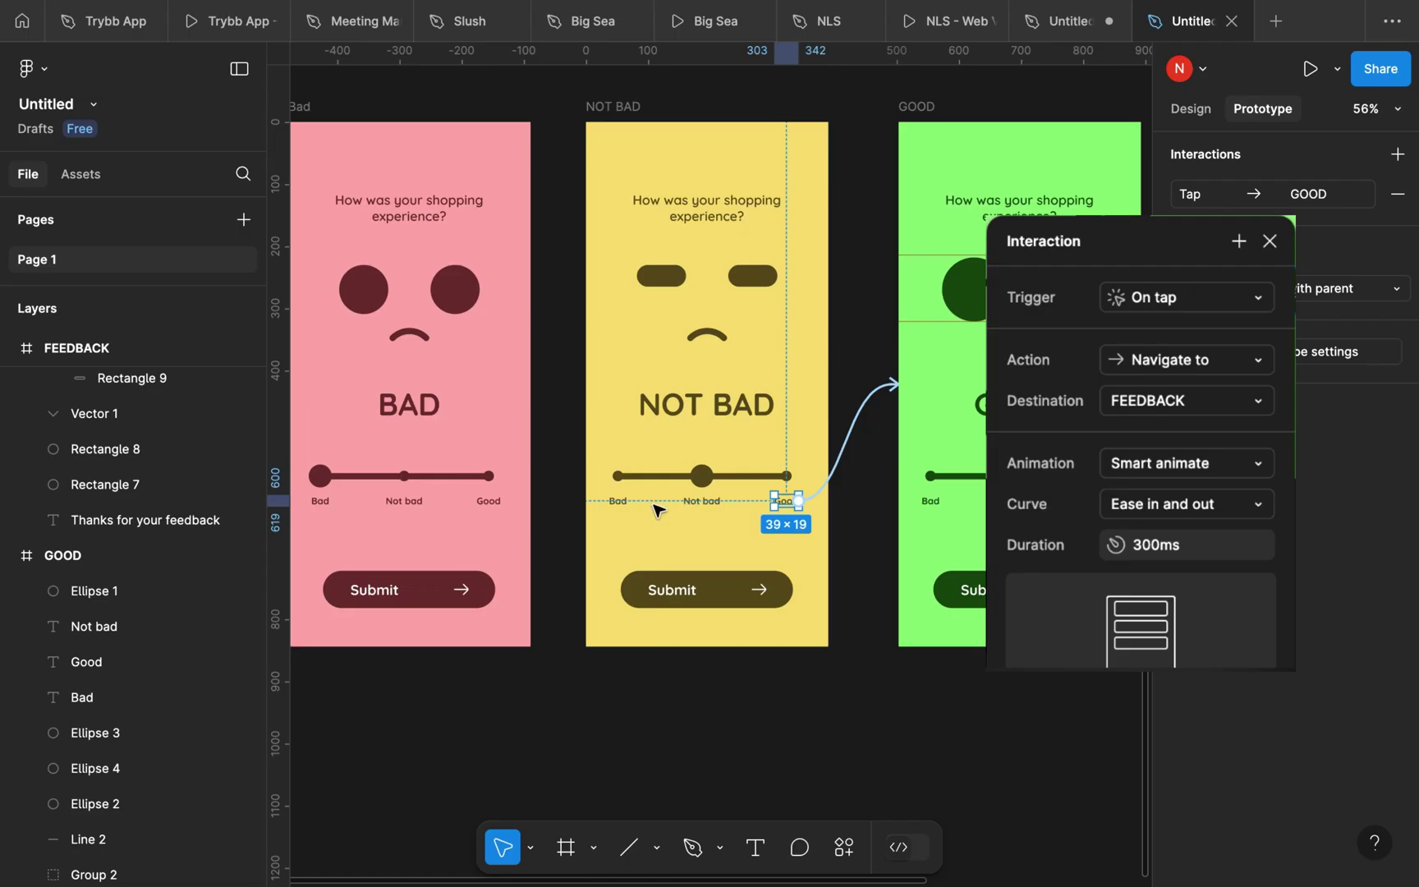
{"action": "left_click", "coordinate": [556, 536]}
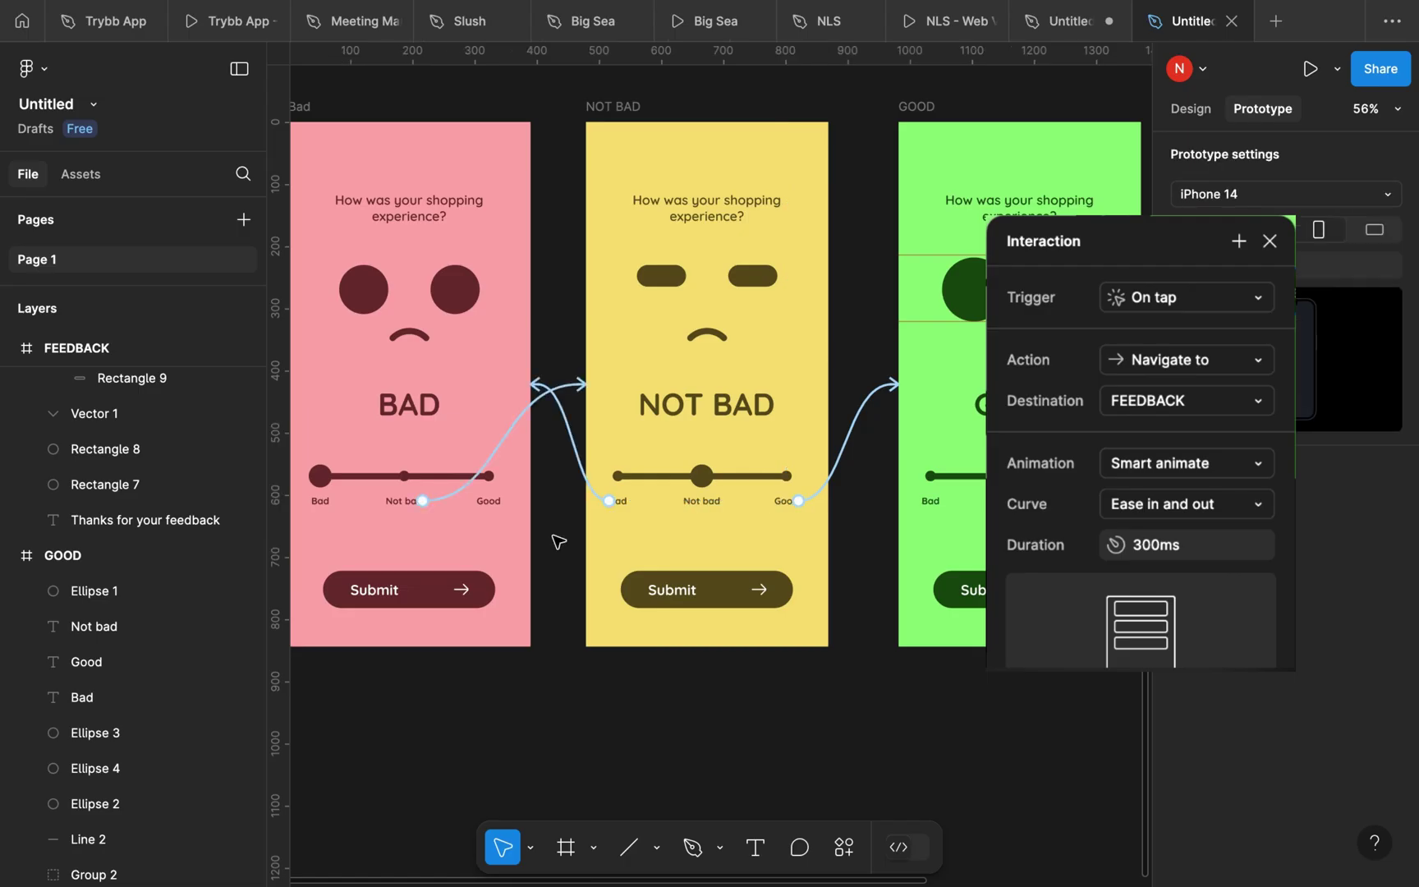
{"action": "left_click", "coordinate": [498, 501]}
{"action": "left_click_drag", "start_coordinate": [500, 501], "coordinate": [941, 439]}
{"action": "left_click", "coordinate": [860, 296]}
- Connect the GOOD screen's Submit button to the FEEDBACK frame, navigating on tap with Smart animate
{"action": "scroll", "coordinate": [861, 296], "scroll_direction": "right", "scroll_amount": 5}
{"action": "scroll", "coordinate": [858, 294], "scroll_direction": "right", "scroll_amount": 2}
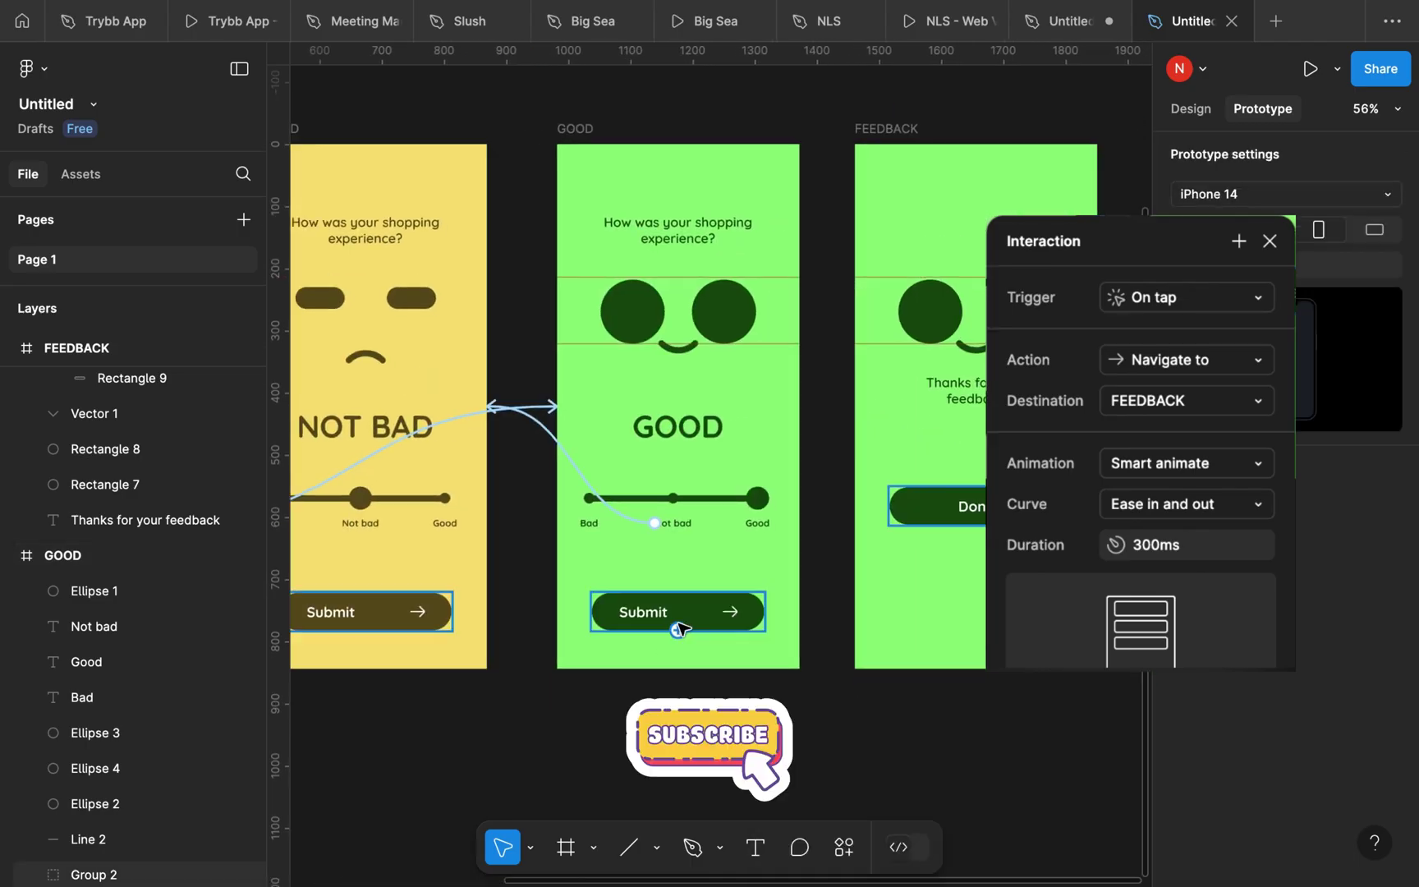
{"action": "left_click", "coordinate": [770, 620]}
{"action": "left_click", "coordinate": [767, 618]}
{"action": "left_click_drag", "start_coordinate": [765, 612], "coordinate": [933, 513]}
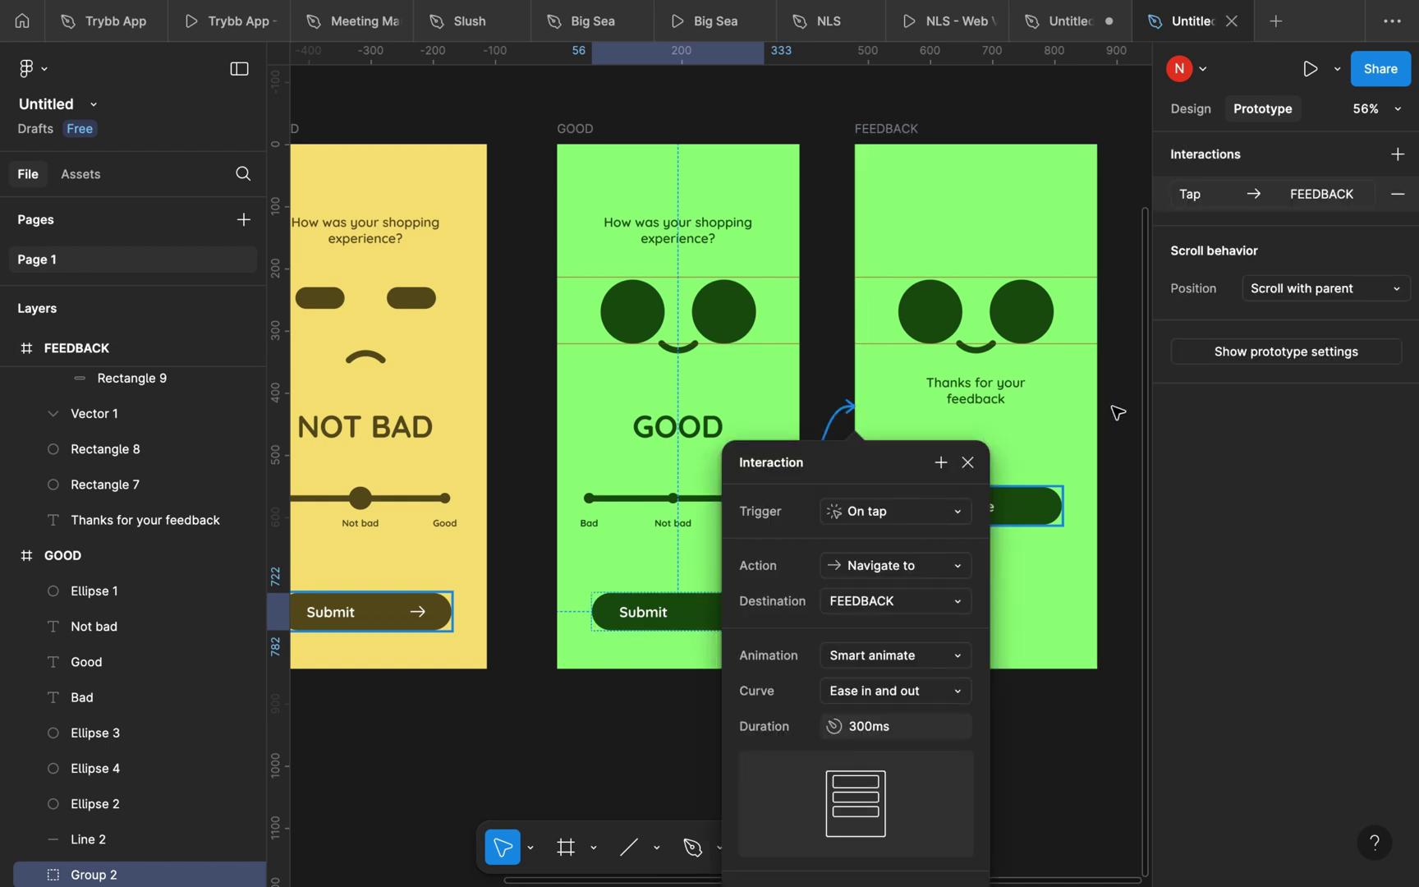
{"action": "left_click", "coordinate": [1116, 409]}
- Preview Flow 1 and test the slider labels by switching to Not bad, Good and back to Bad
{"action": "scroll", "coordinate": [1105, 407], "scroll_direction": "down", "scroll_amount": 5}
{"action": "left_click", "coordinate": [396, 262]}
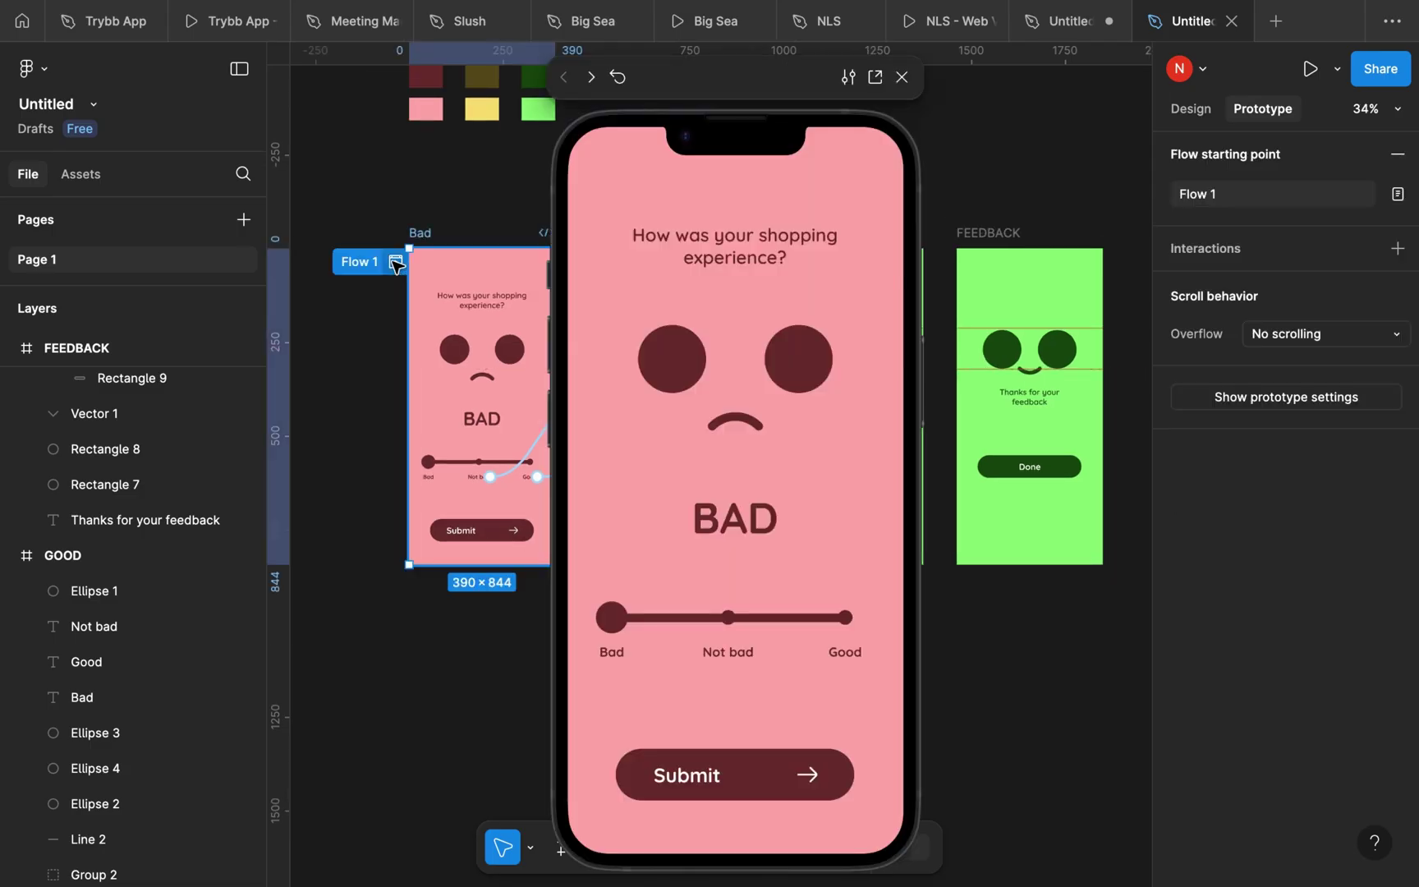
{"action": "left_click", "coordinate": [758, 713]}
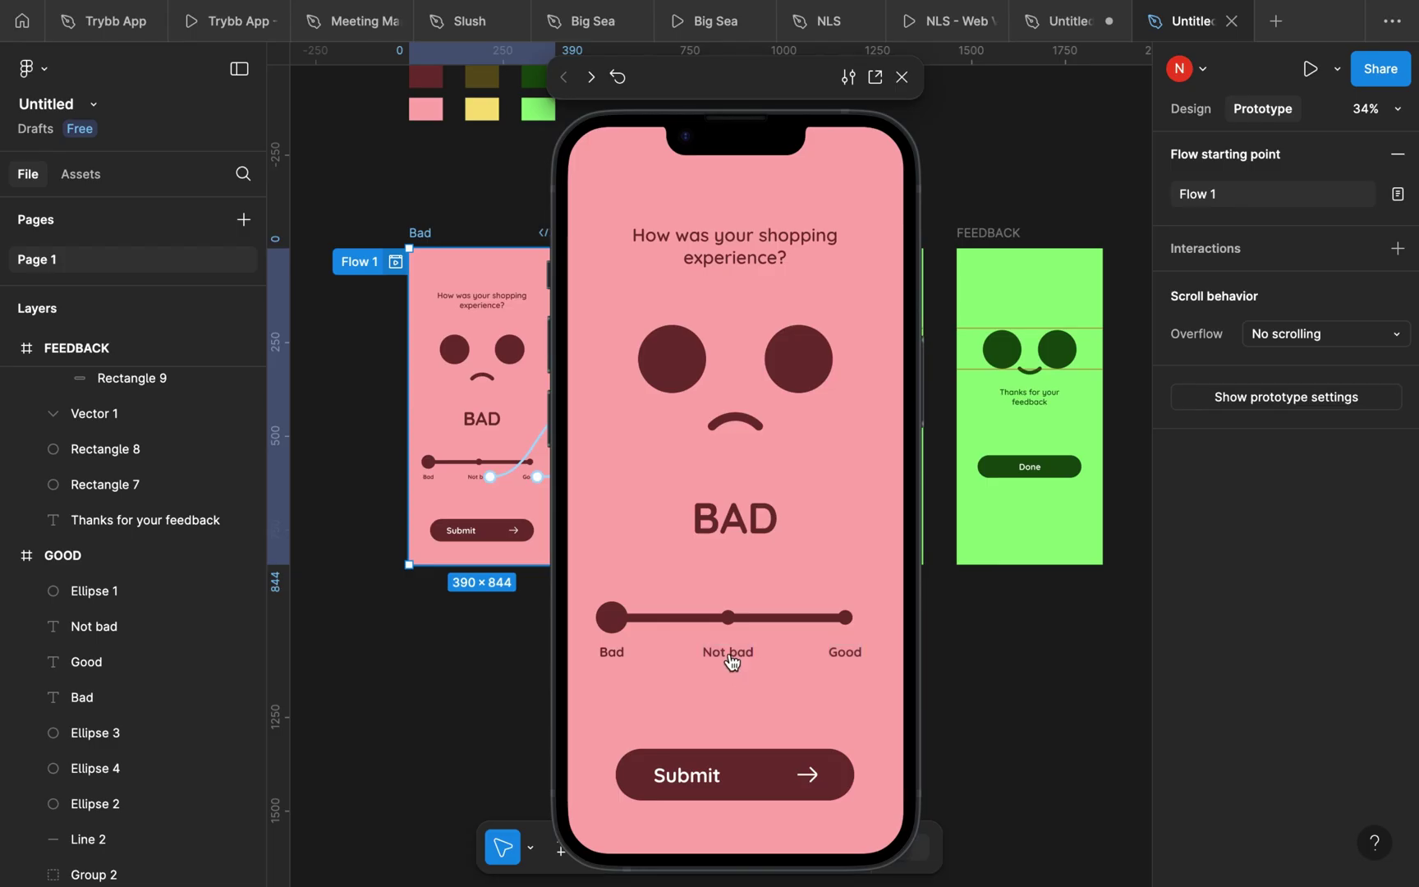
{"action": "left_click", "coordinate": [731, 657]}
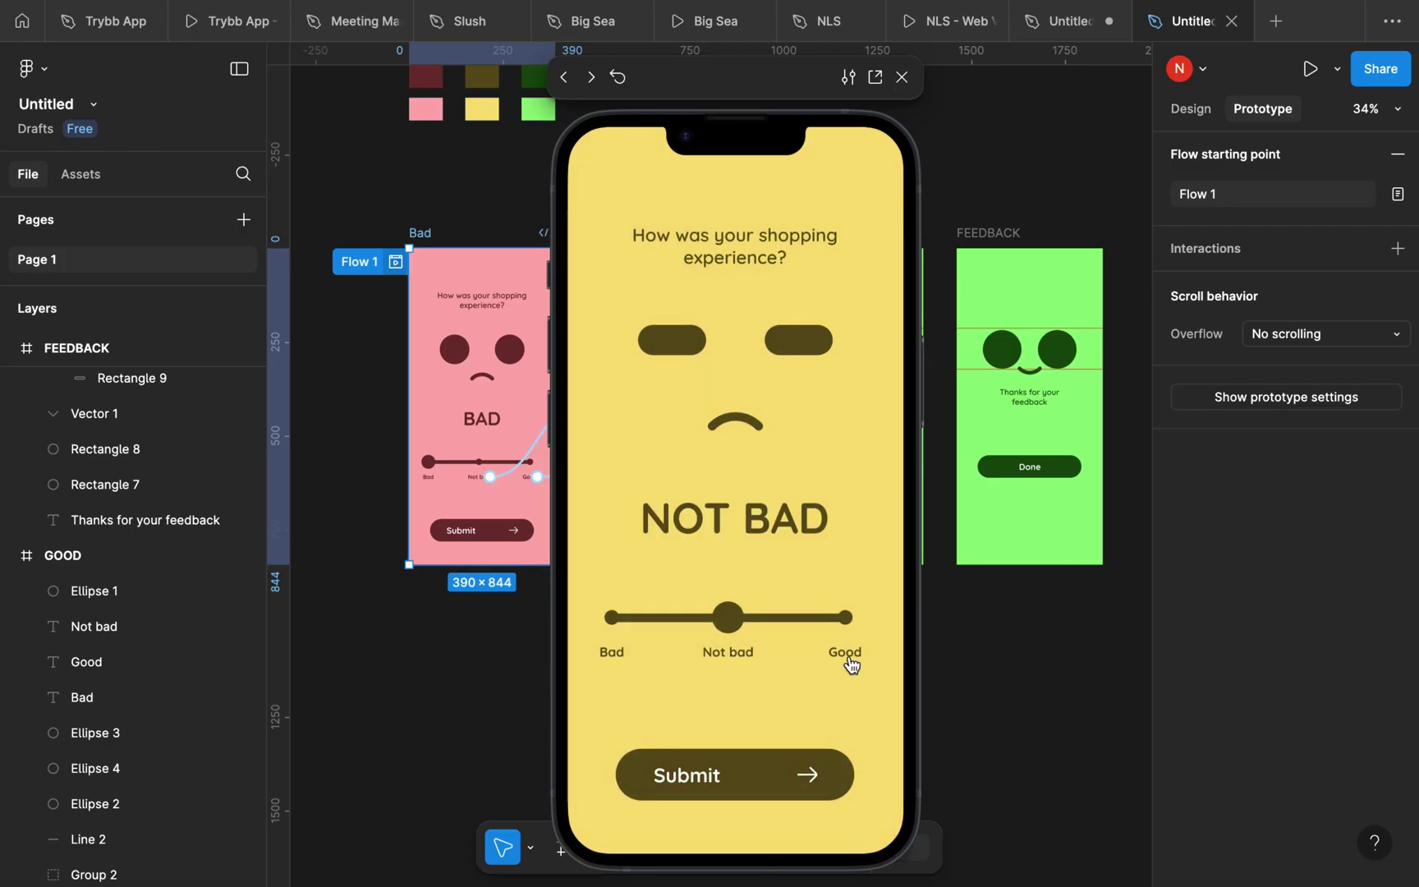
{"action": "left_click", "coordinate": [849, 657]}
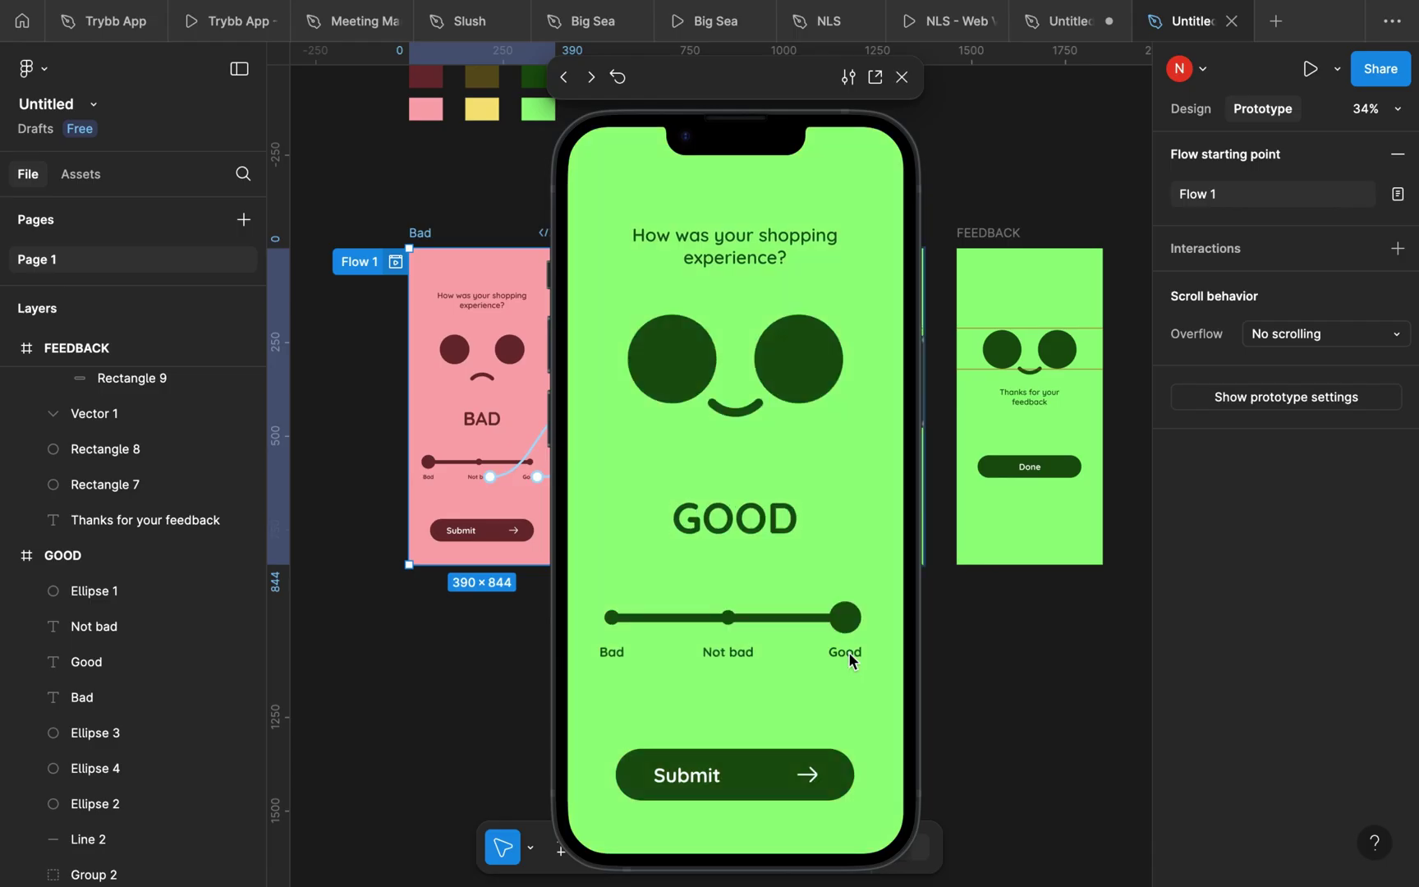
{"action": "left_click", "coordinate": [613, 658]}
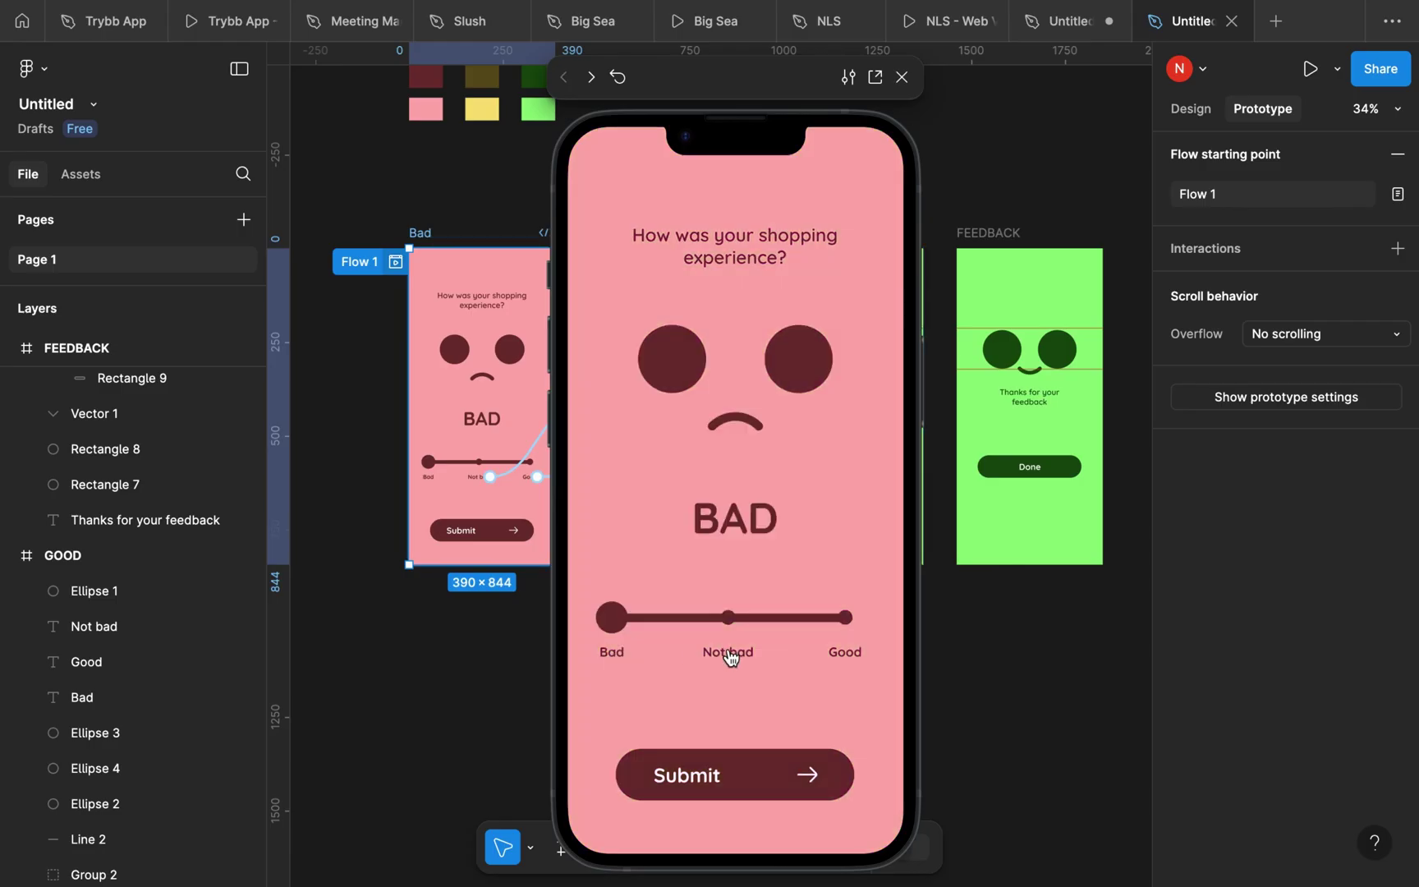
- Test the ratings in both directions in the preview, jump from Bad straight to Good and submit the feedback
{"action": "left_click", "coordinate": [730, 657]}
{"action": "left_click", "coordinate": [847, 658]}
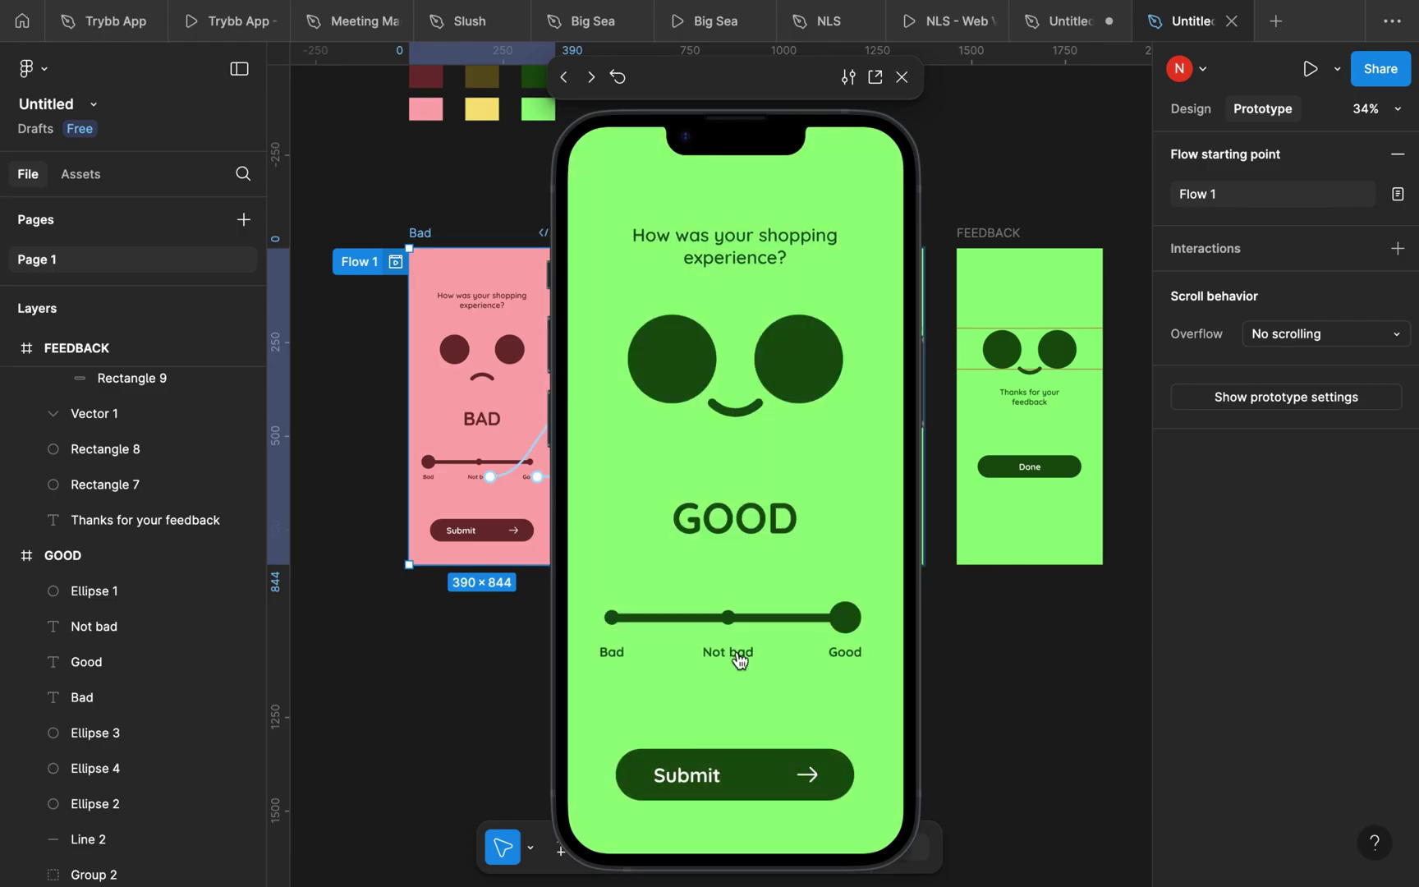
{"action": "left_click", "coordinate": [731, 655]}
{"action": "left_click", "coordinate": [616, 657]}
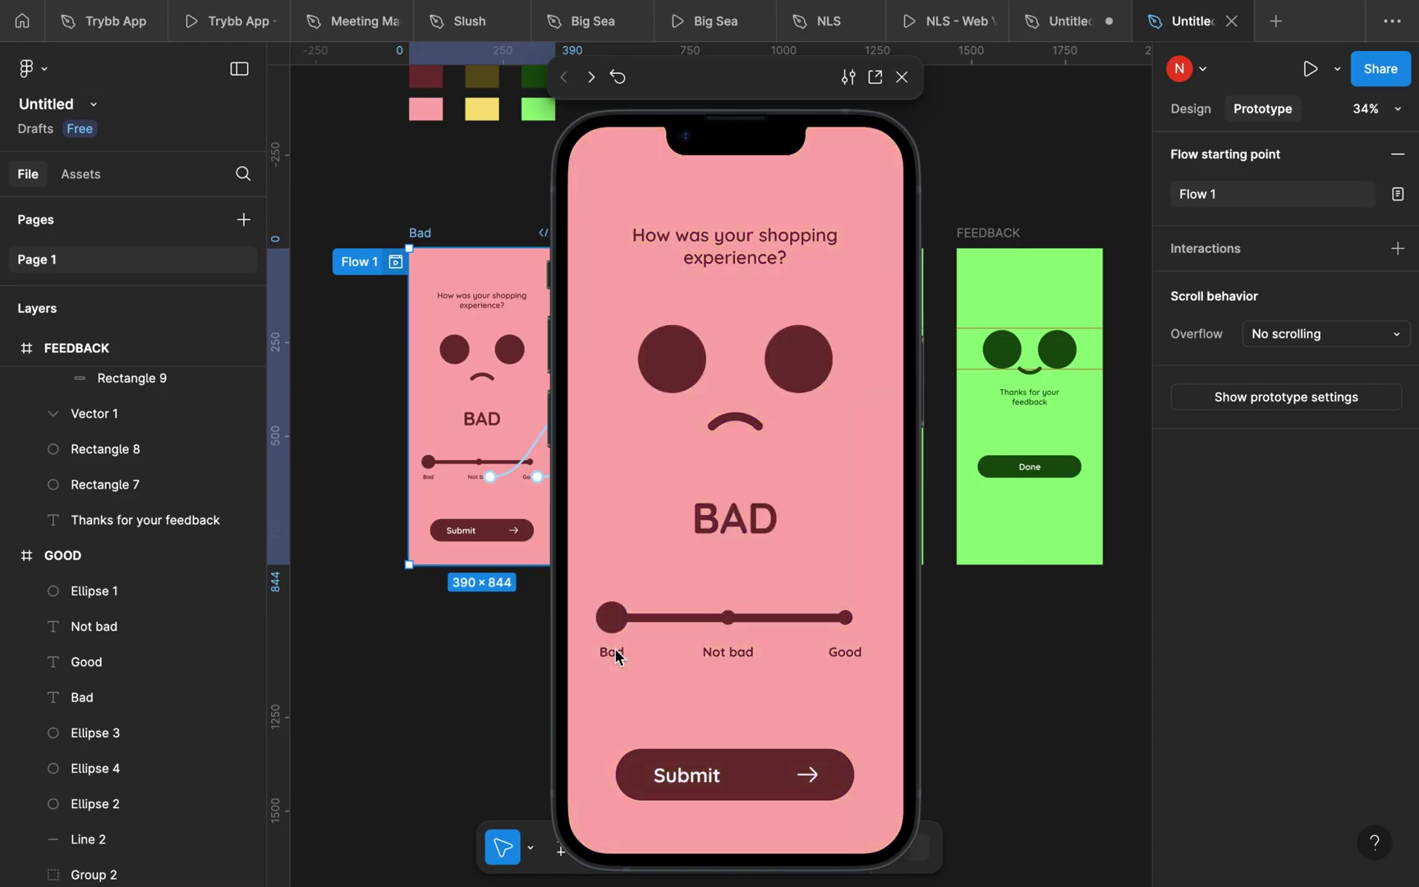
{"action": "left_click", "coordinate": [841, 656]}
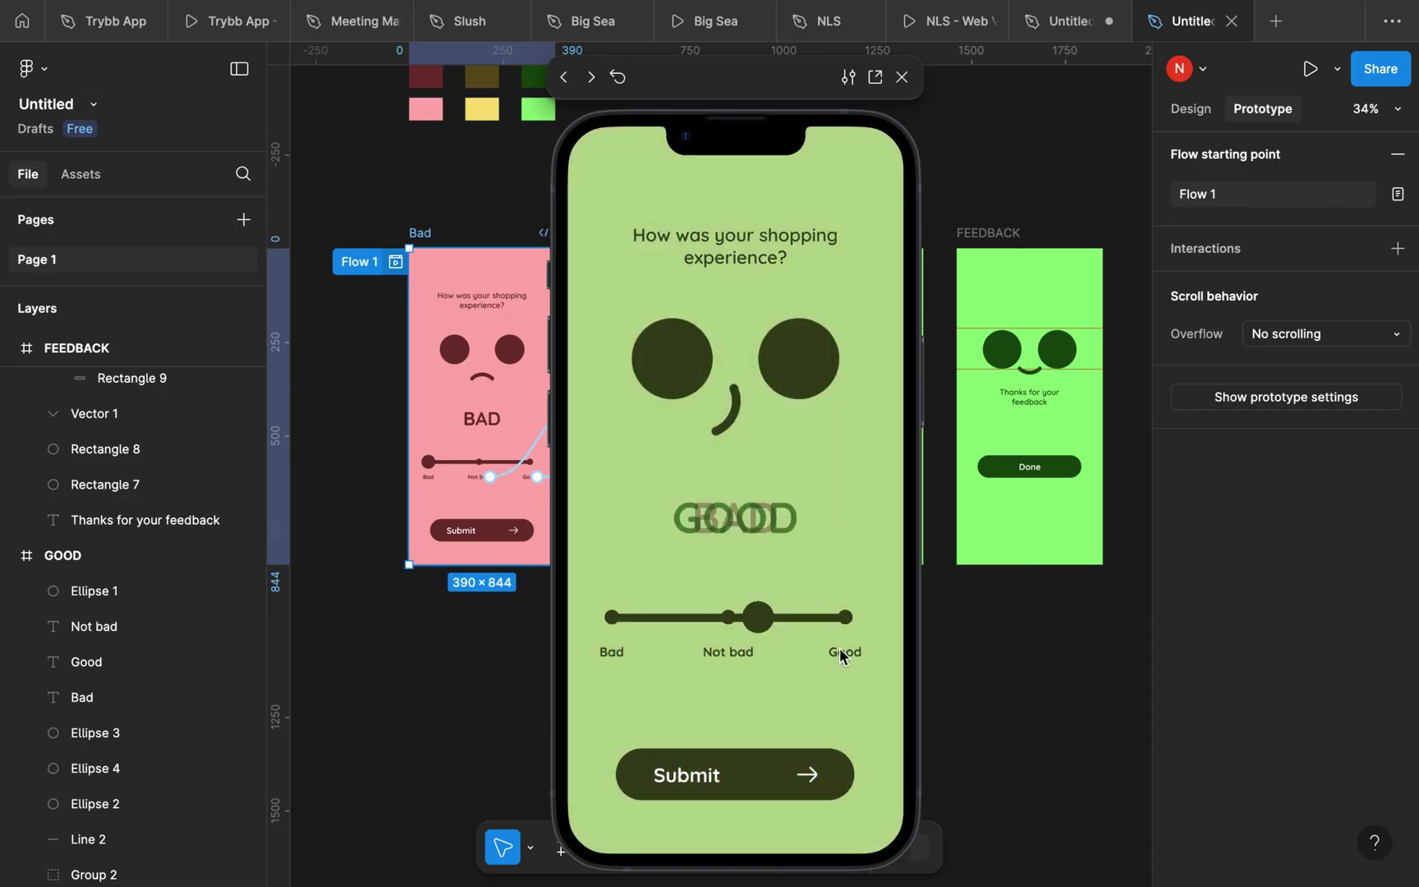
{"action": "left_click", "coordinate": [742, 774]}
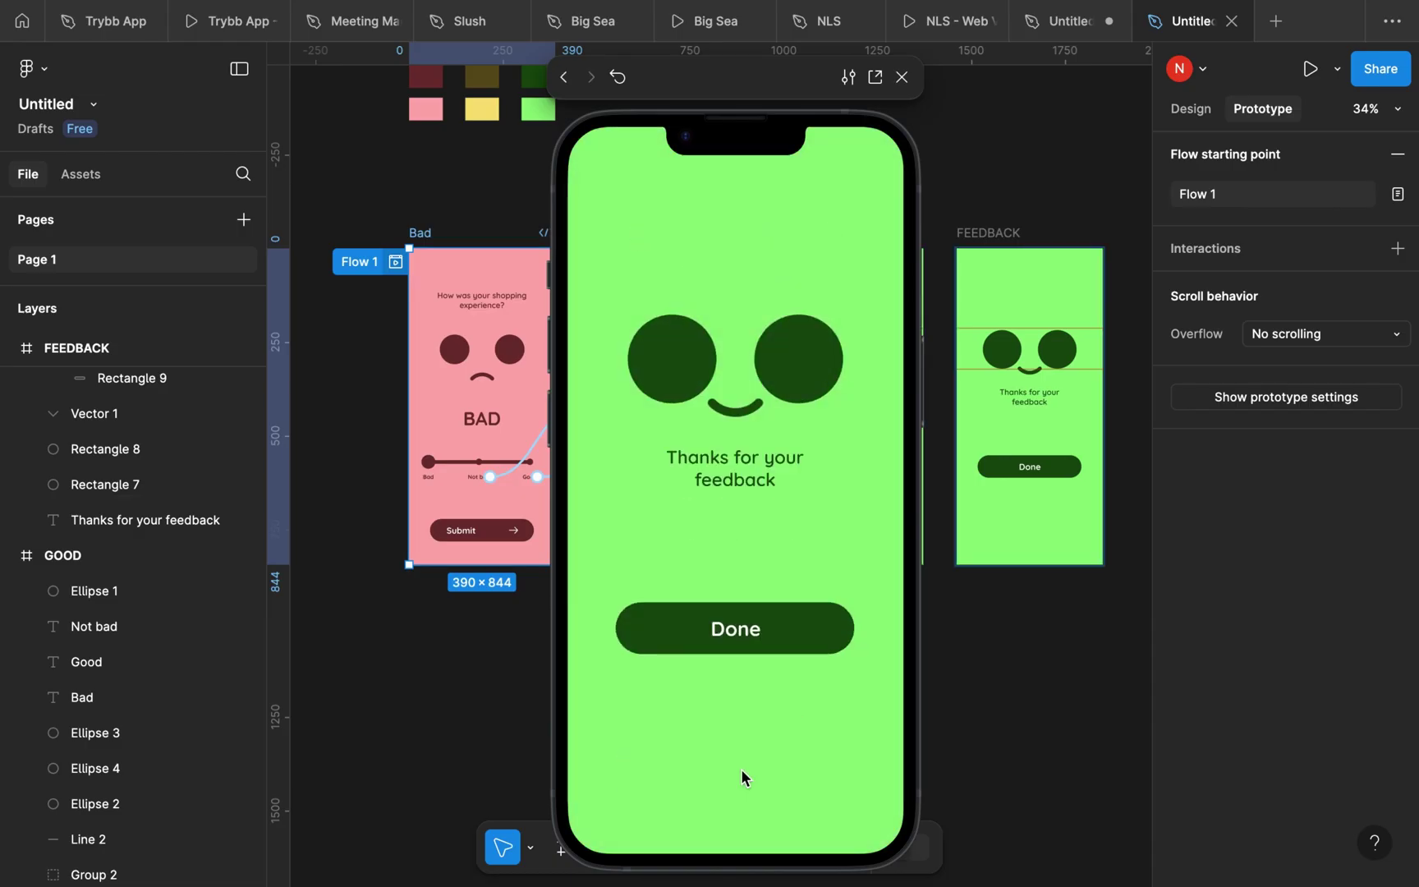